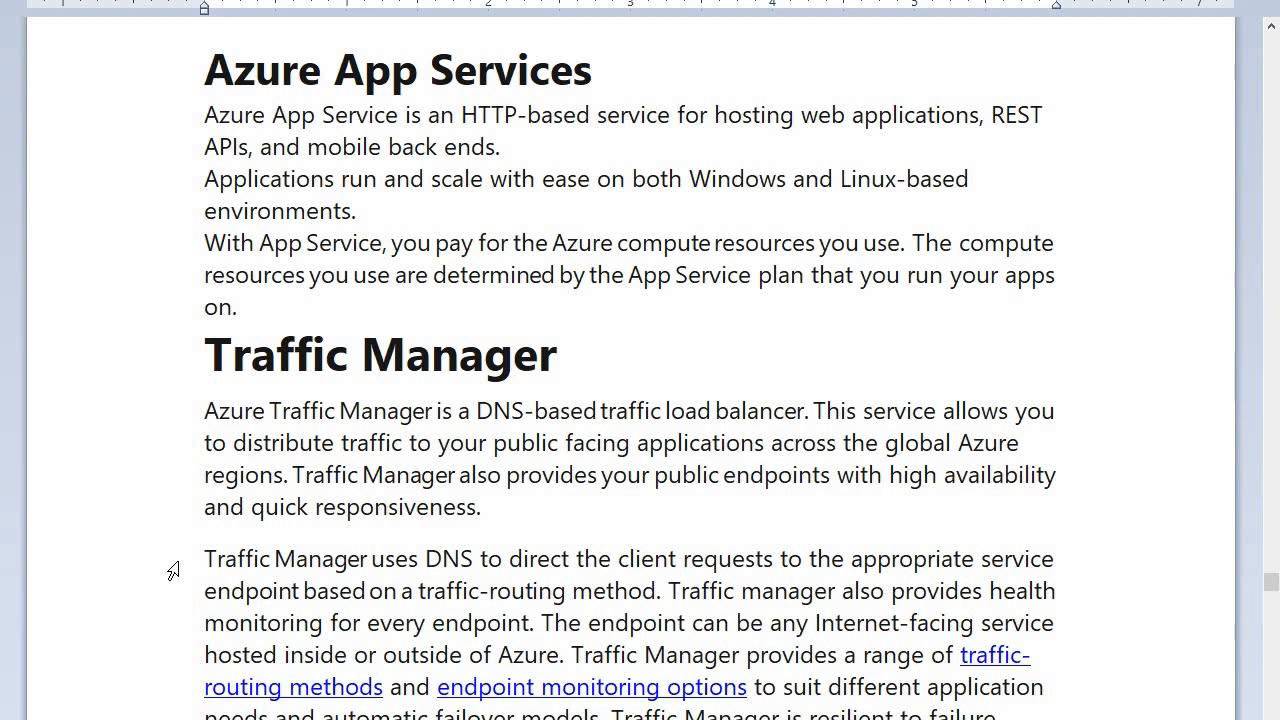
- Read through the notes on Azure App Services and Traffic Manager down to the lab instructions
{"action": "scroll", "coordinate": [220, 543], "scroll_direction": "down", "scroll_amount": 3}
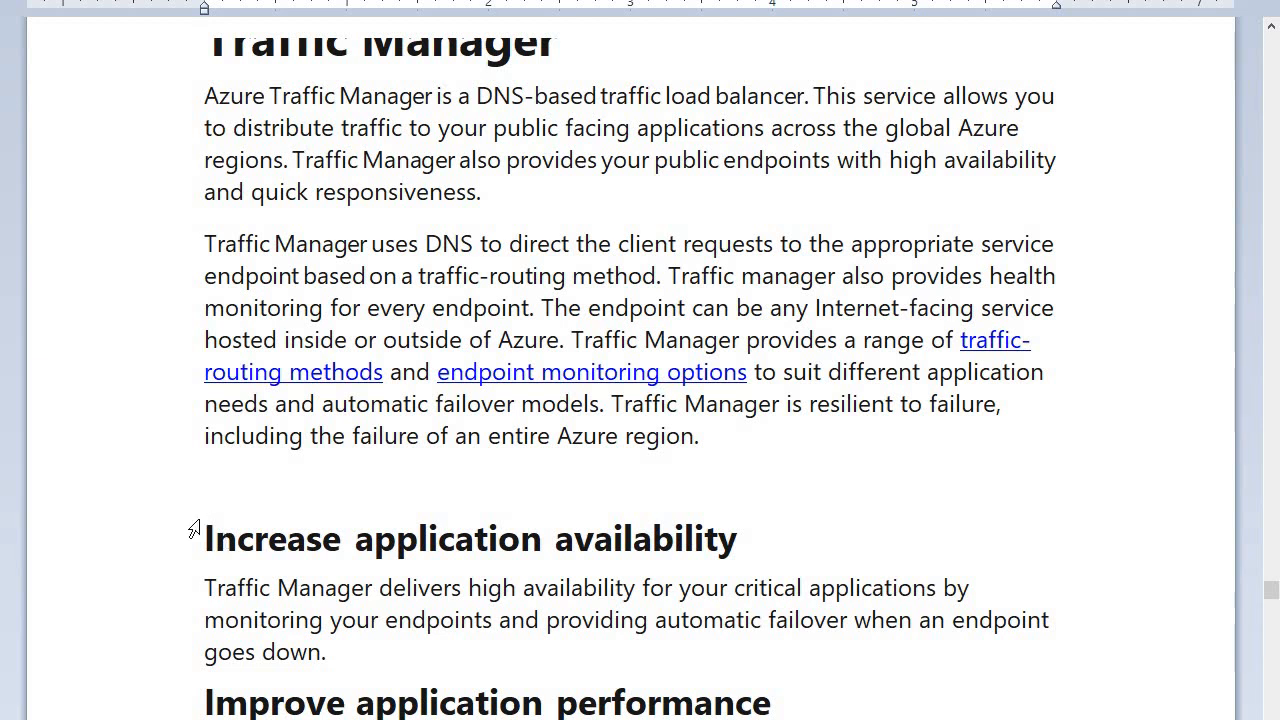
{"action": "scroll", "coordinate": [265, 512], "scroll_direction": "down", "scroll_amount": 3}
{"action": "scroll", "coordinate": [281, 505], "scroll_direction": "down", "scroll_amount": 3}
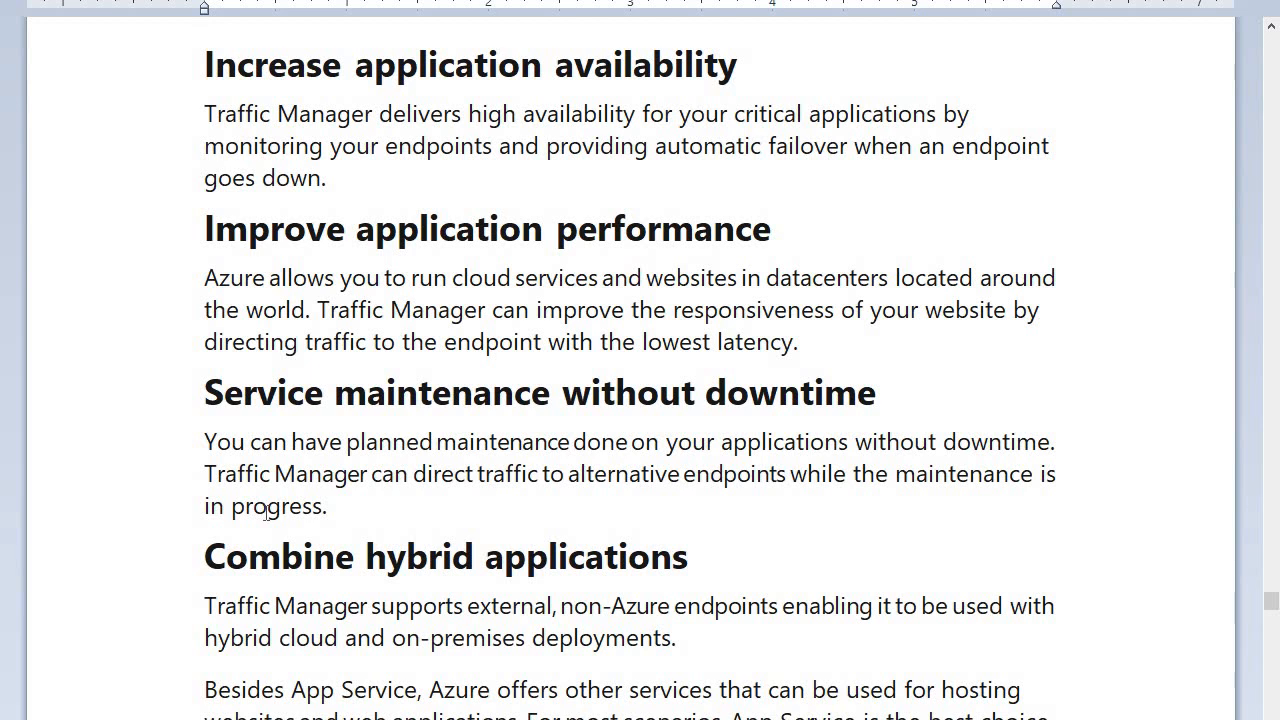
{"action": "scroll", "coordinate": [266, 512], "scroll_direction": "down", "scroll_amount": 5}
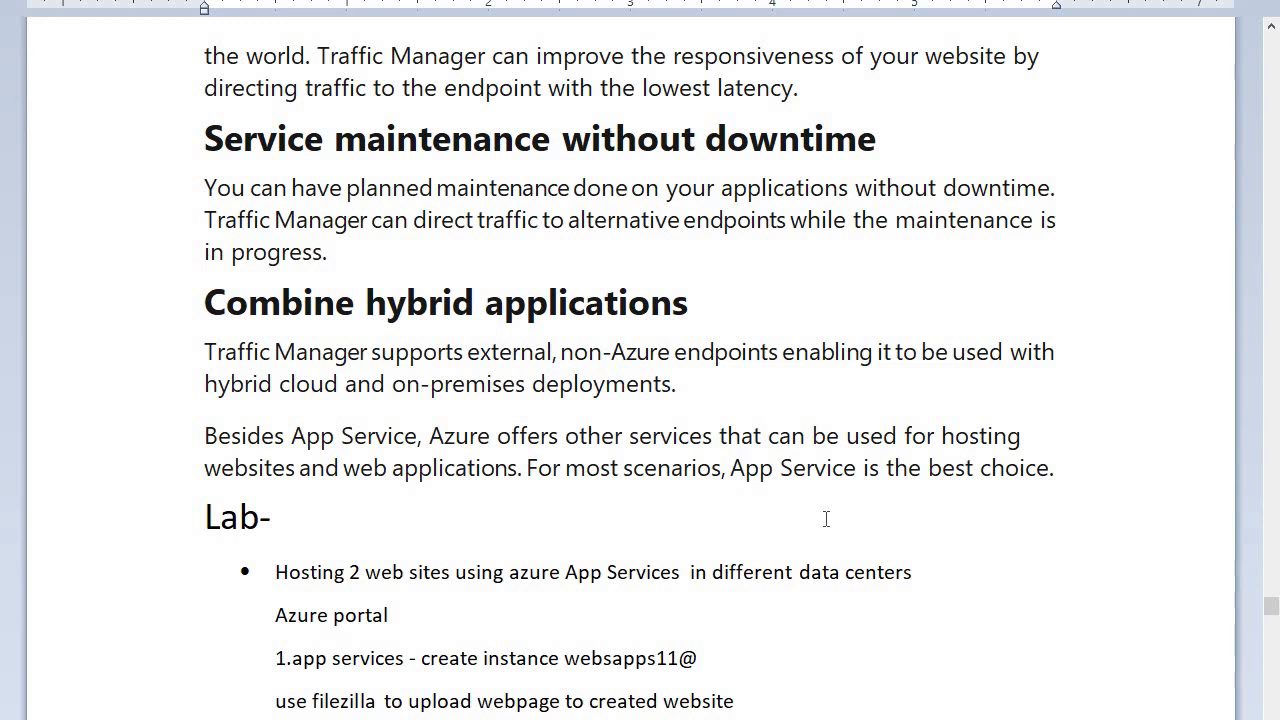
{"action": "scroll", "coordinate": [629, 509], "scroll_direction": "down", "scroll_amount": 5}
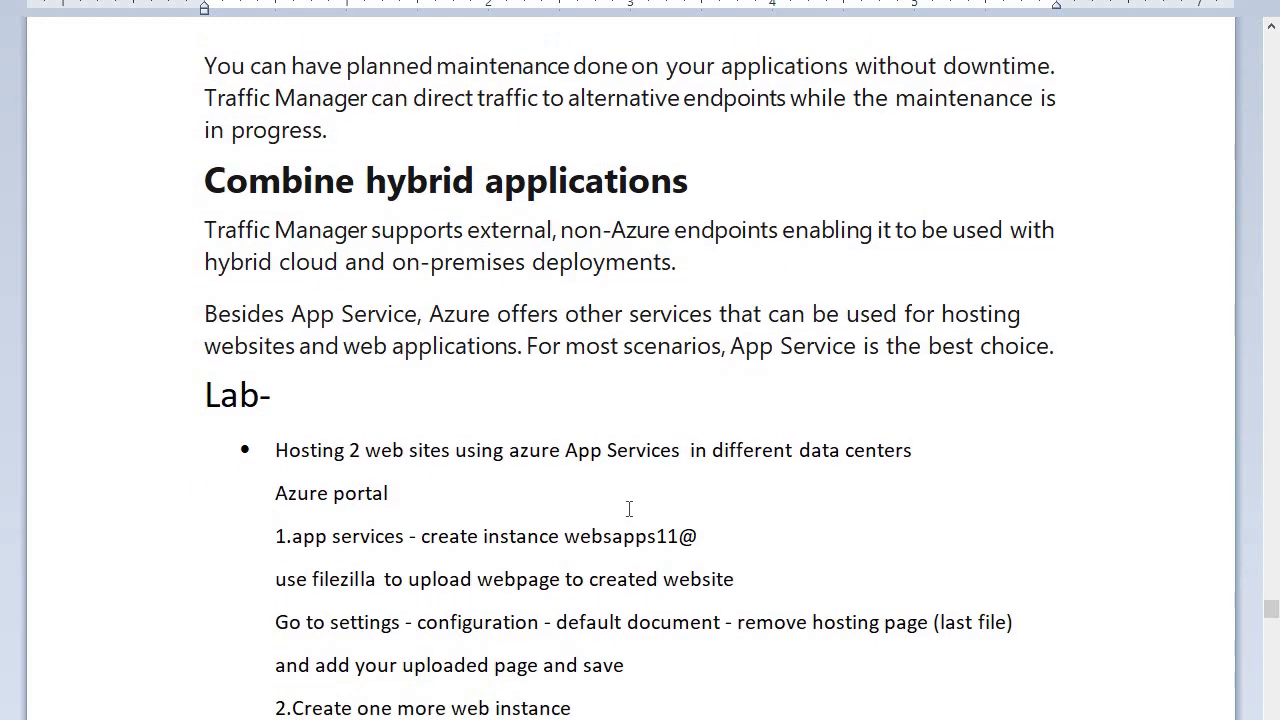
{"action": "scroll", "coordinate": [406, 296], "scroll_direction": "down", "scroll_amount": 3}
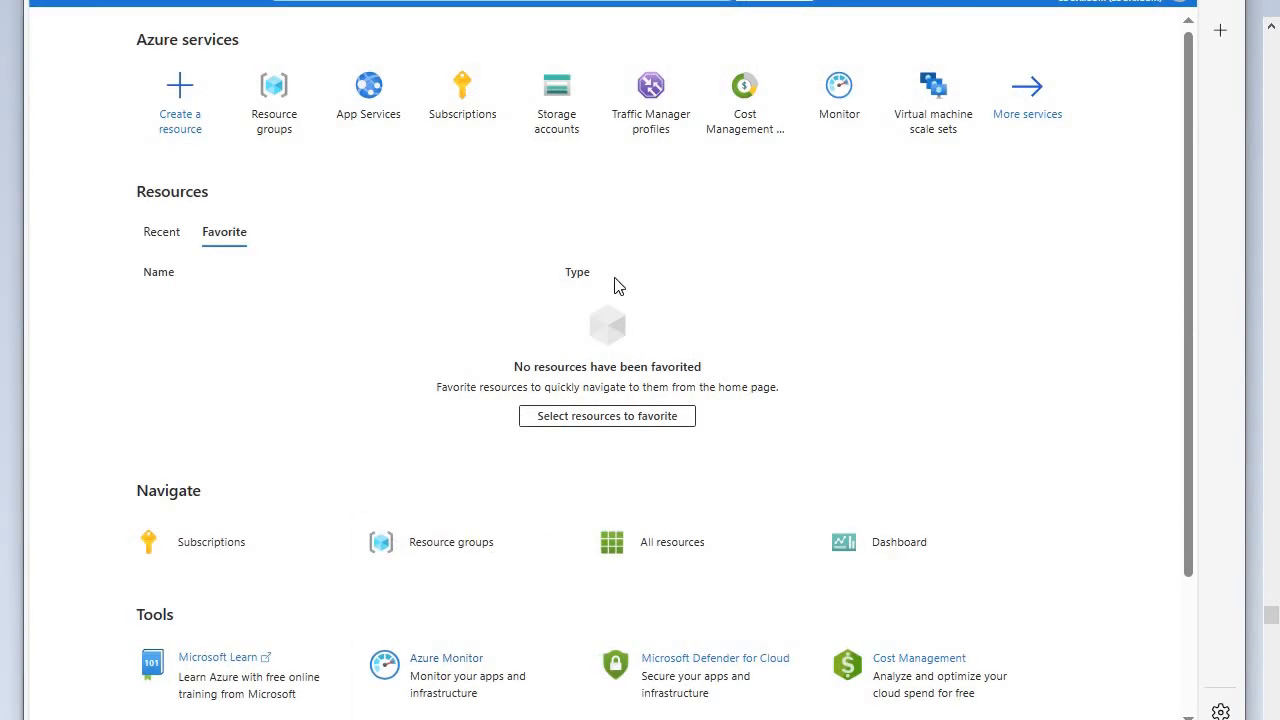
- In the Azure portal, check the existing resource groups and start creating a Web App in App Services
{"action": "left_click", "coordinate": [272, 112]}
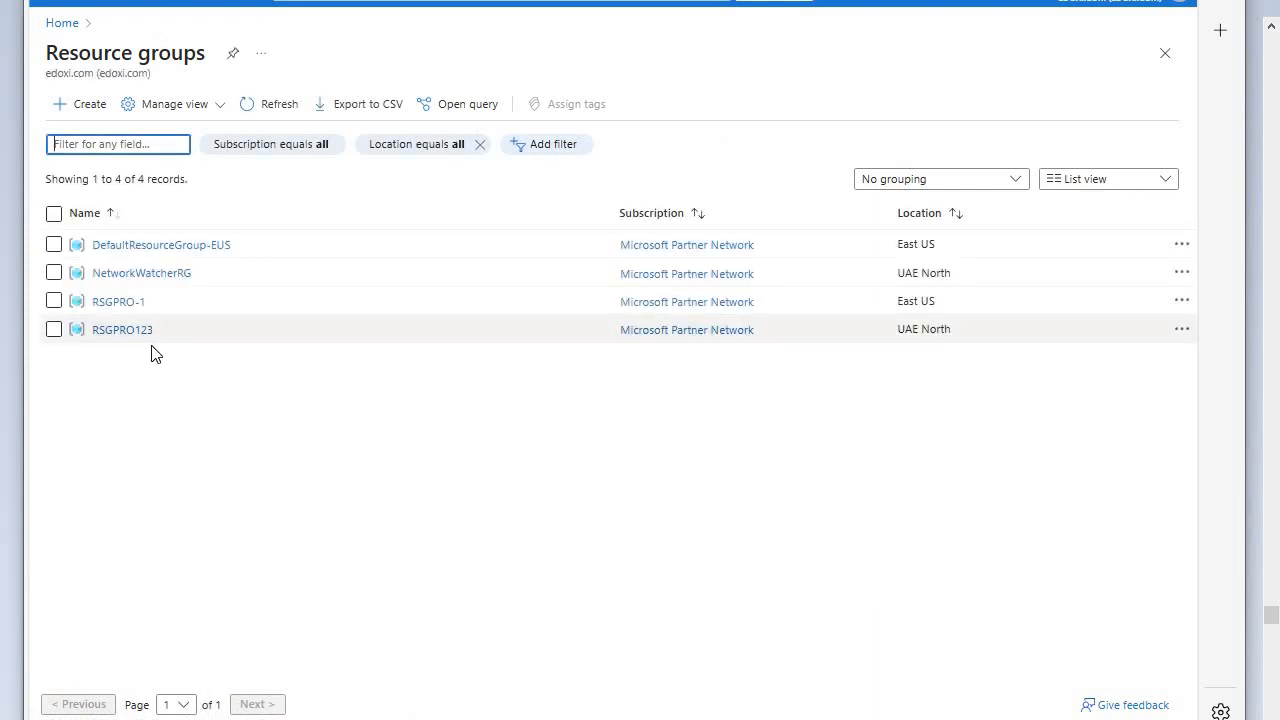
{"action": "left_click", "coordinate": [62, 24]}
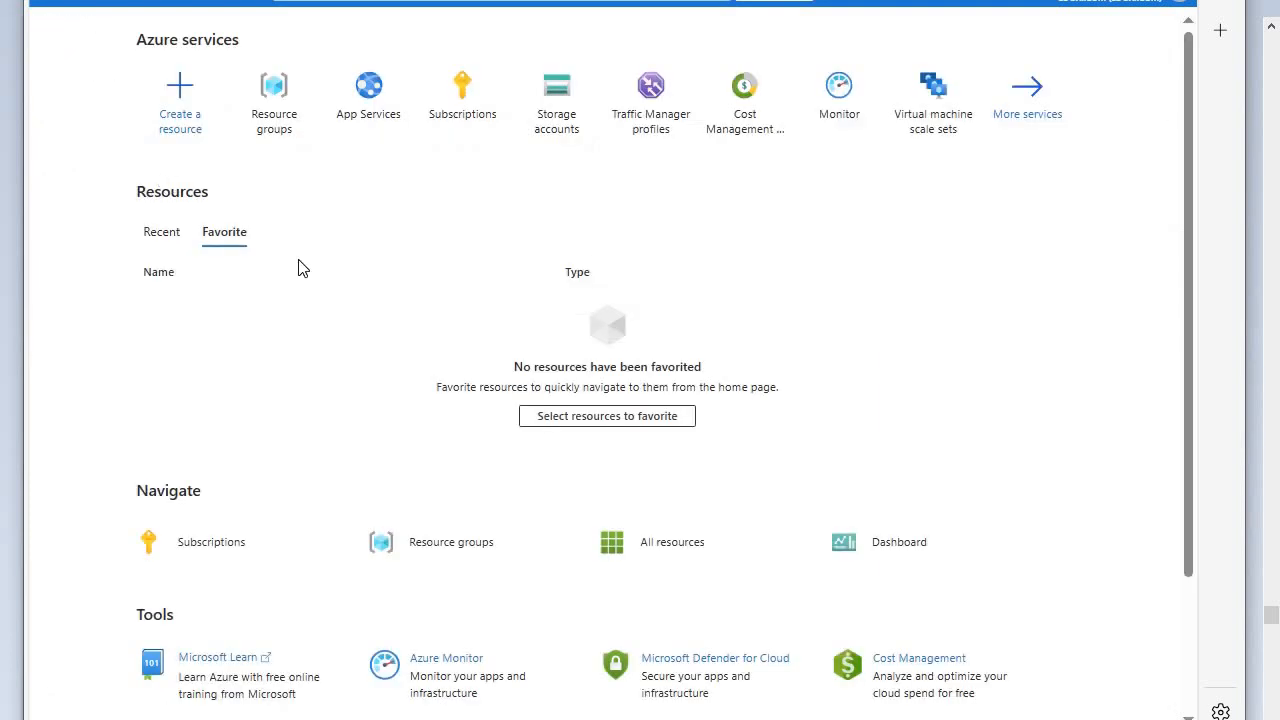
{"action": "left_click", "coordinate": [370, 100]}
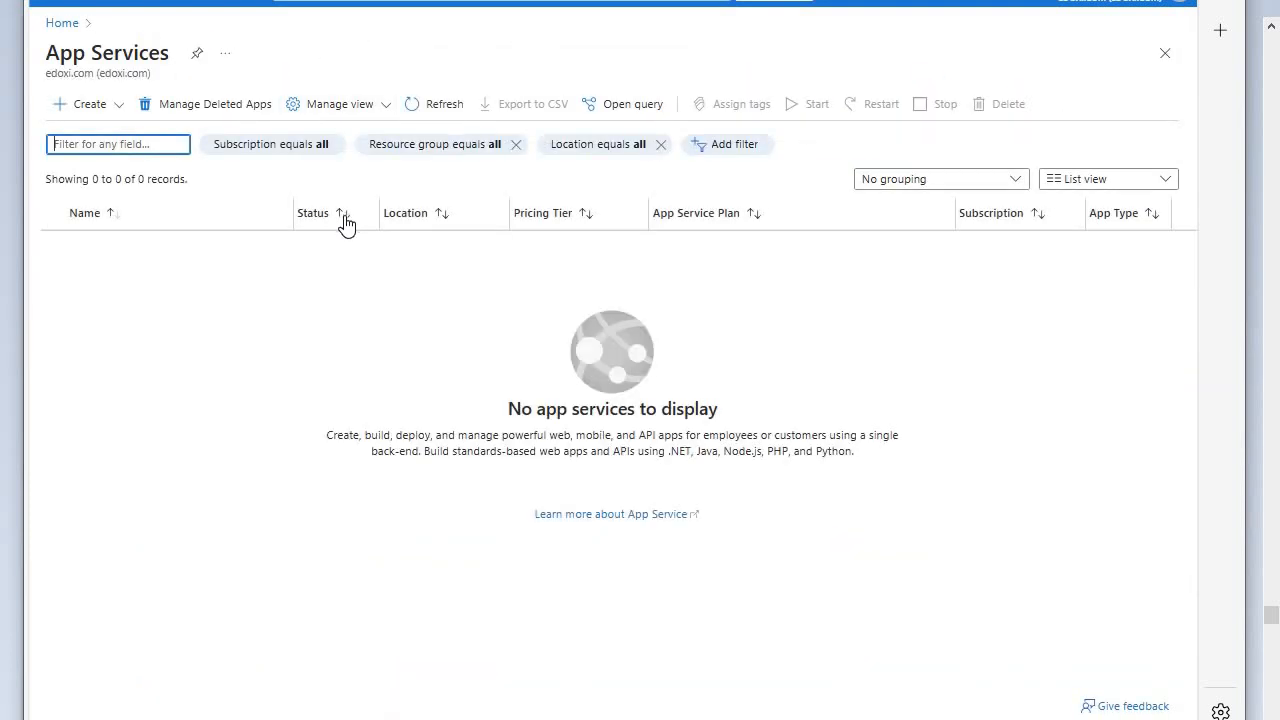
{"action": "left_click", "coordinate": [89, 107]}
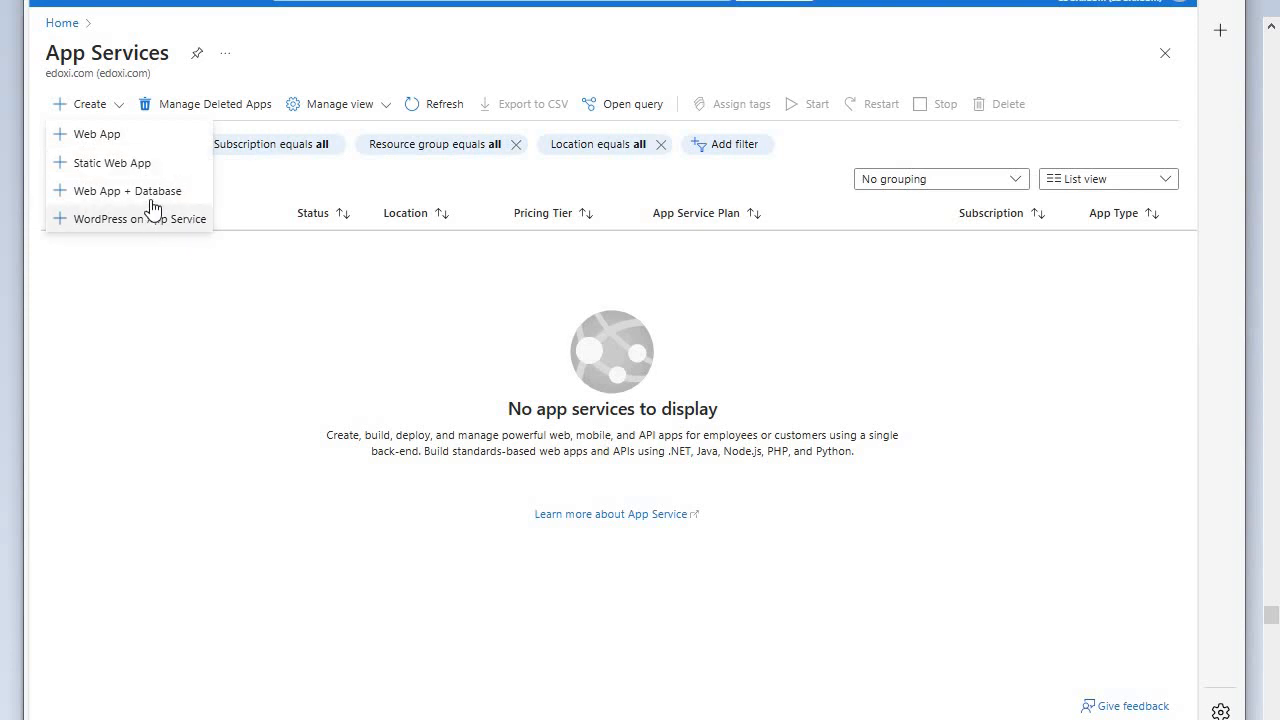
{"action": "left_click", "coordinate": [117, 140]}
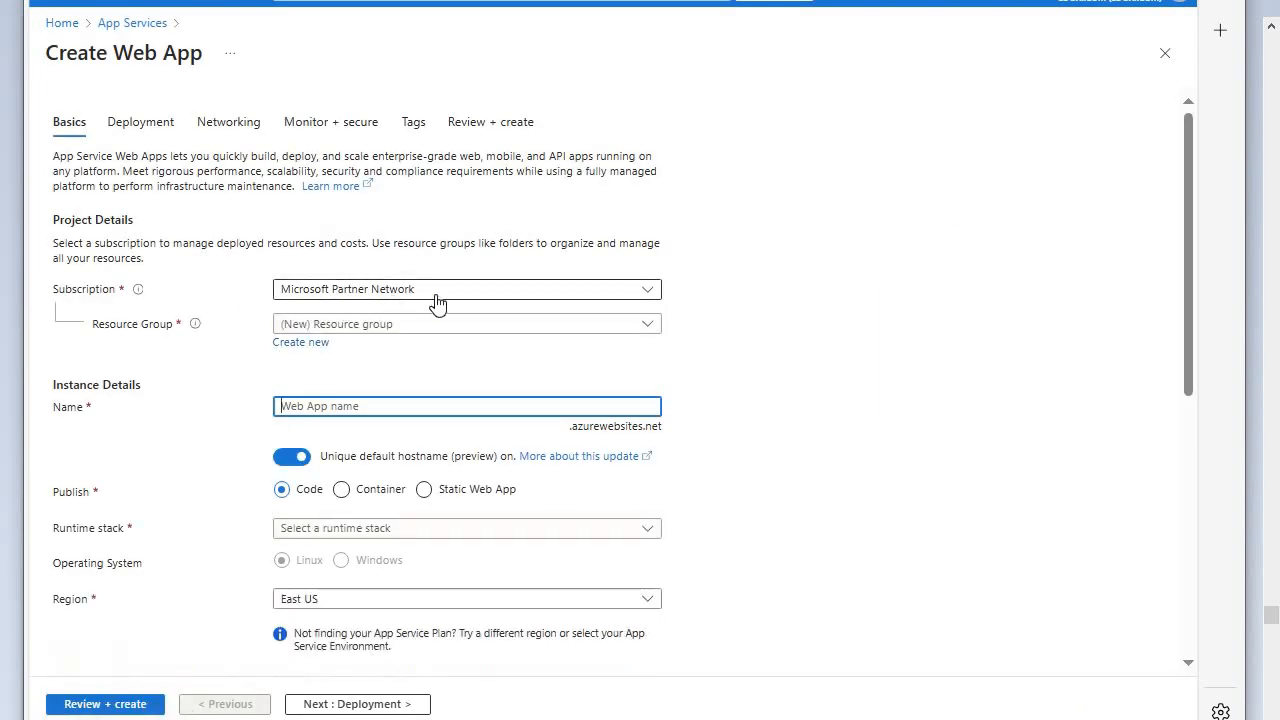
- Assign the web app to the resource group RSGPRO123 and name it websapps777
{"action": "left_click", "coordinate": [645, 326]}
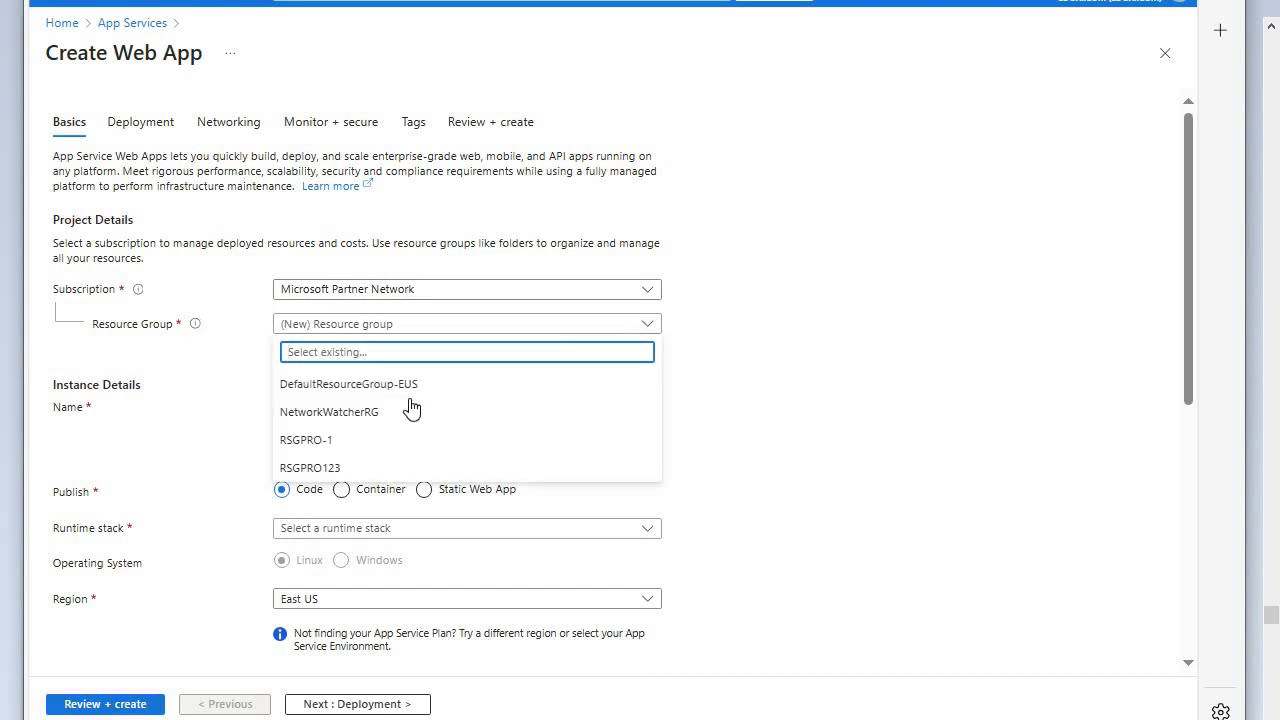
{"action": "left_click", "coordinate": [355, 468]}
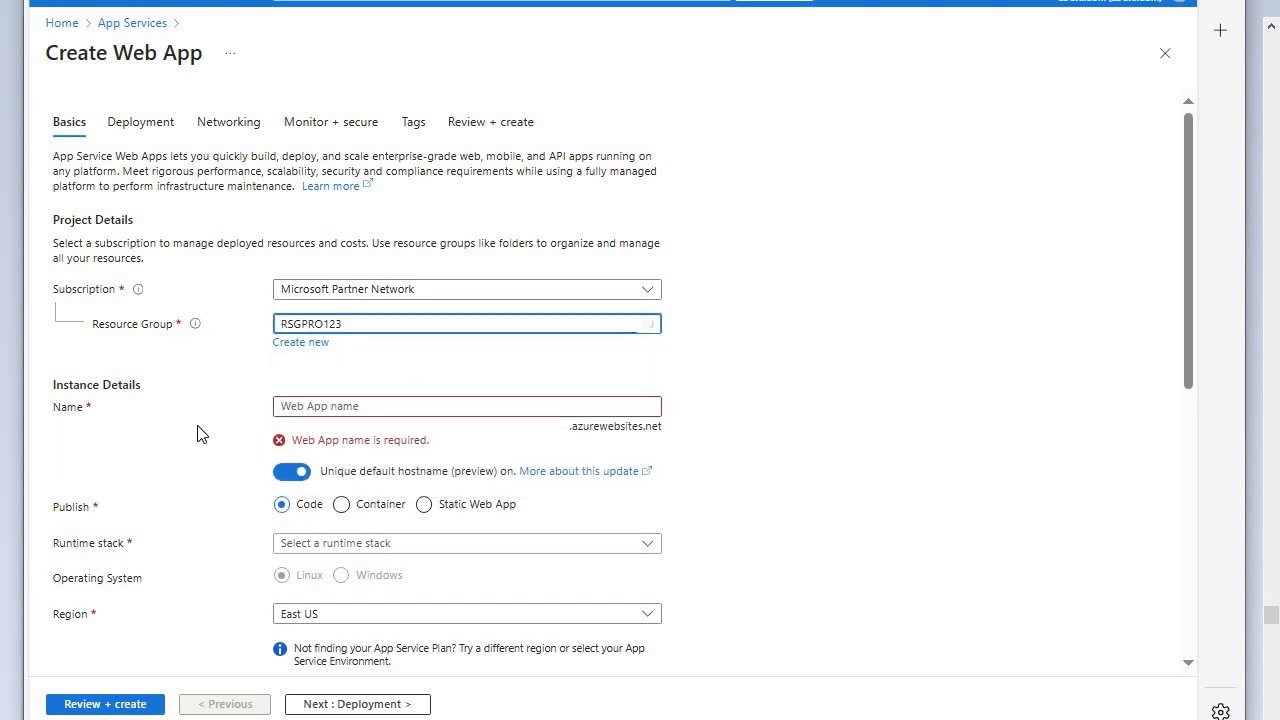
{"action": "left_click", "coordinate": [313, 407]}
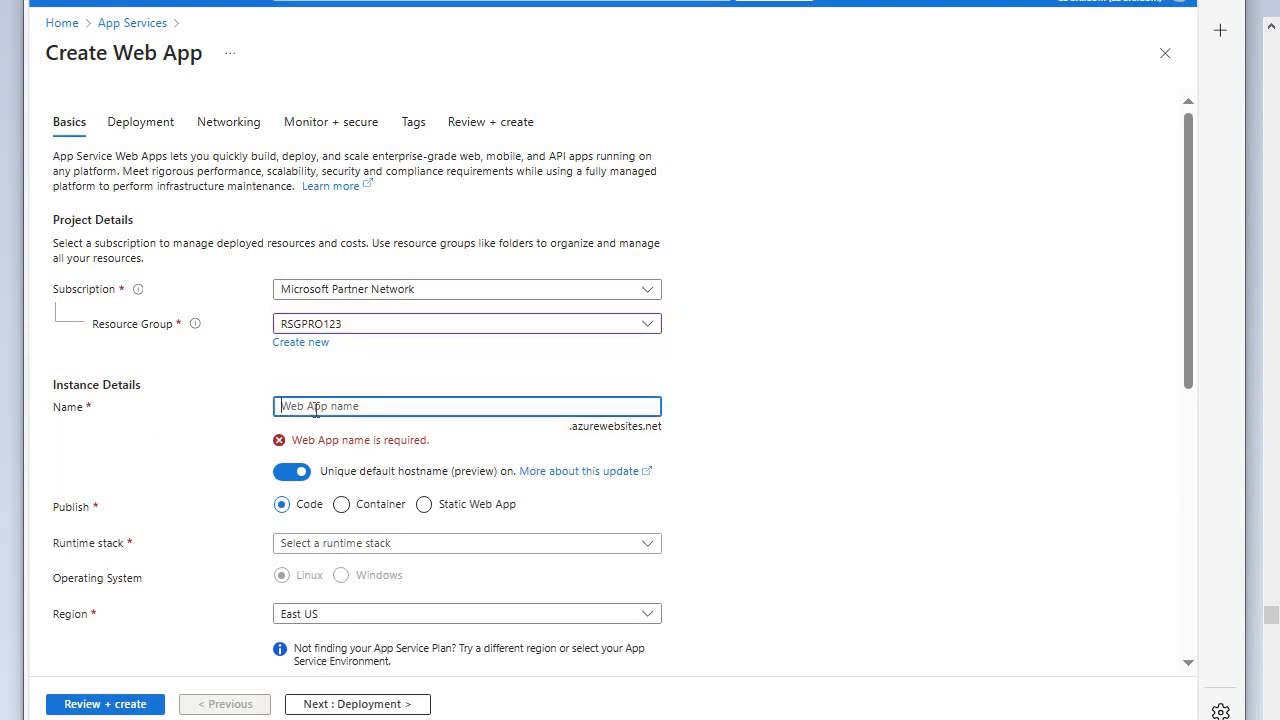
{"action": "type", "text": "web"}
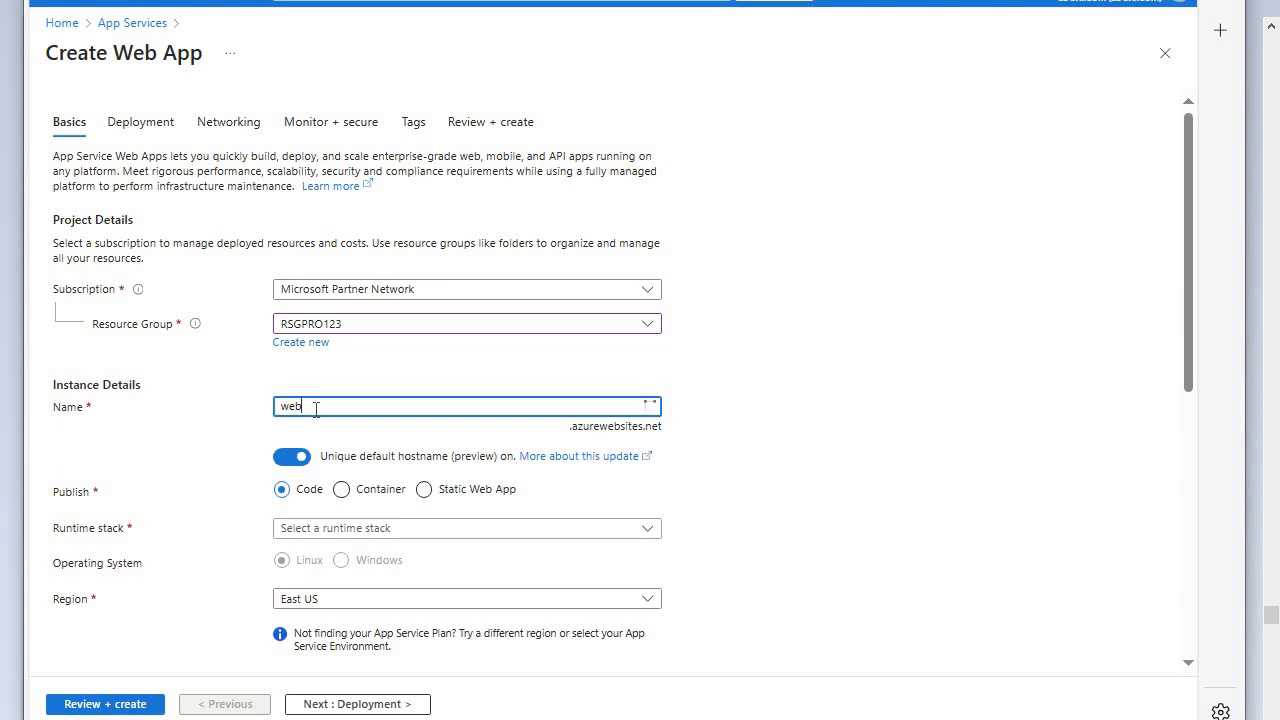
{"action": "type", "text": "sapps777"}
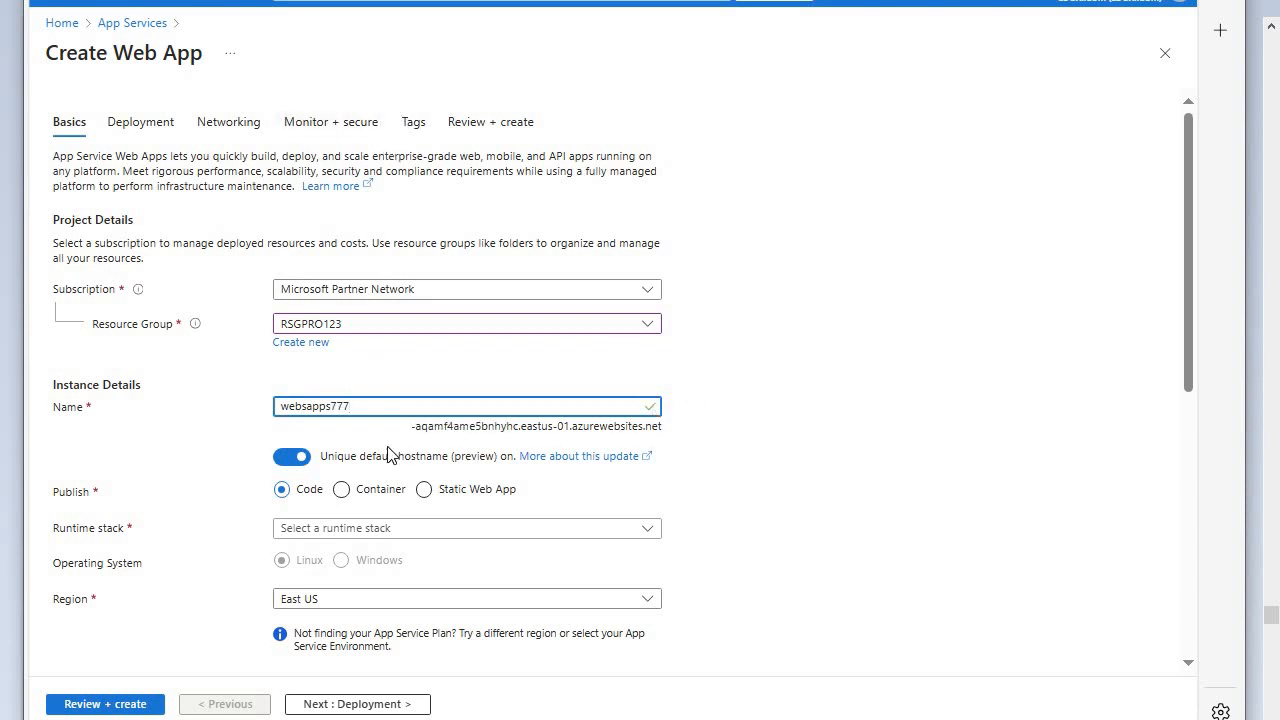
- Turn off the unique default hostname and set the runtime stack to ASP.NET V4.8
{"action": "left_click", "coordinate": [303, 460]}
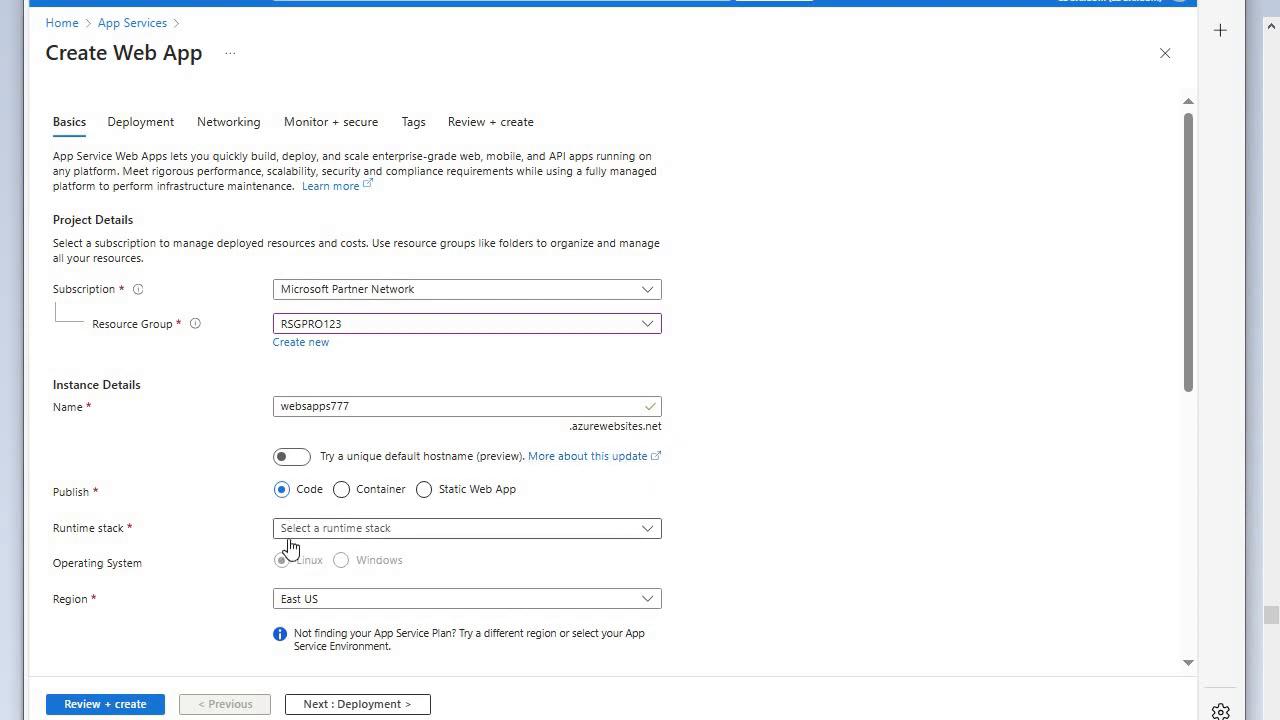
{"action": "left_click", "coordinate": [648, 530]}
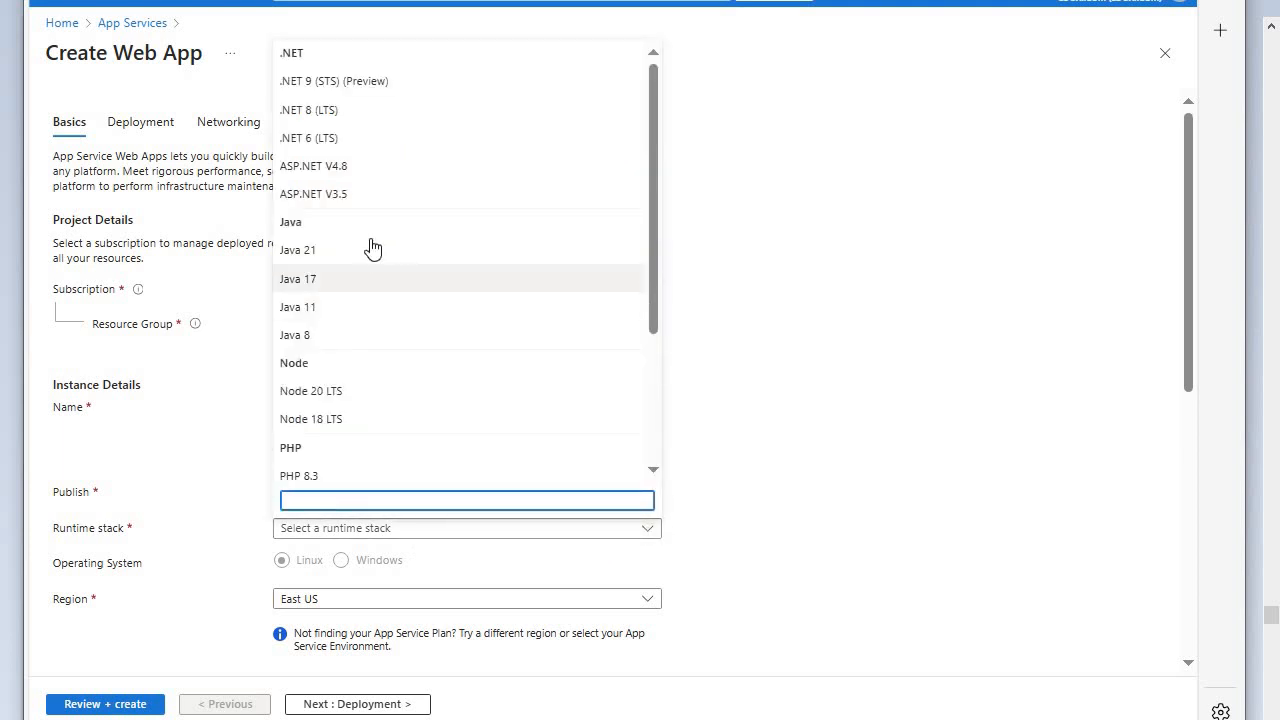
{"action": "left_click", "coordinate": [348, 172]}
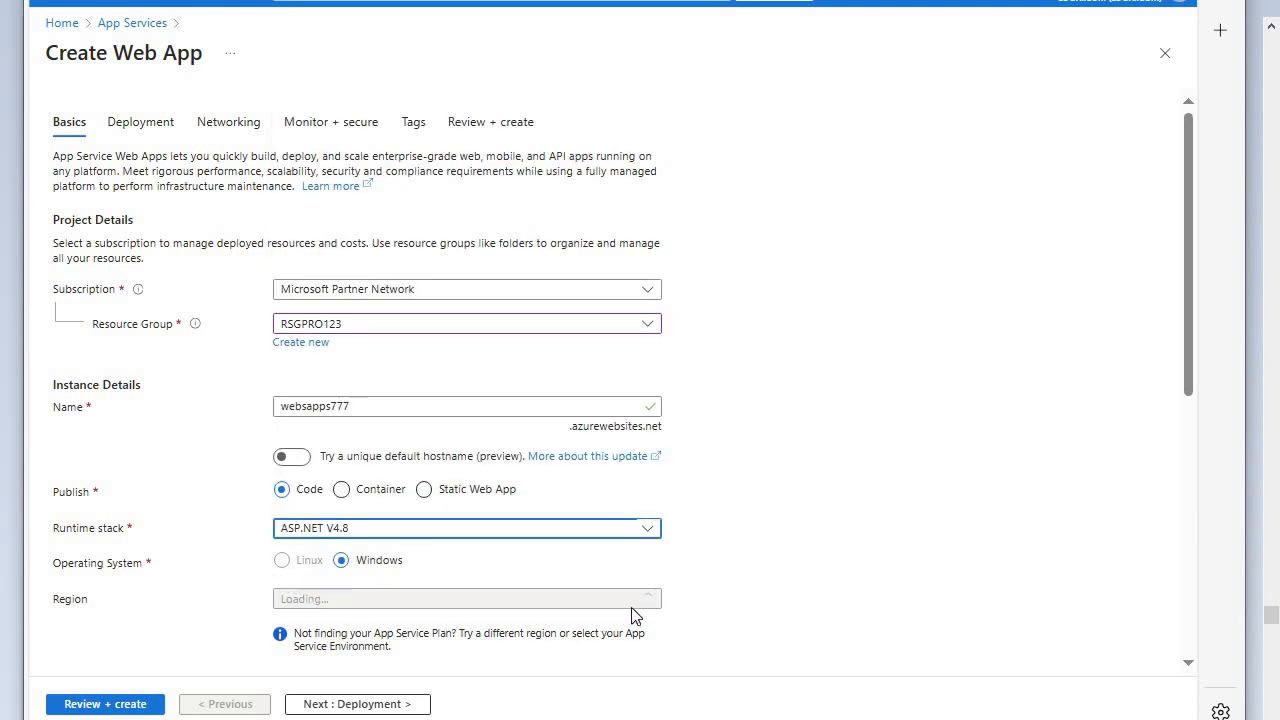
- Set the web app's region to North Europe
{"action": "scroll", "coordinate": [646, 600], "scroll_direction": "down", "scroll_amount": 3}
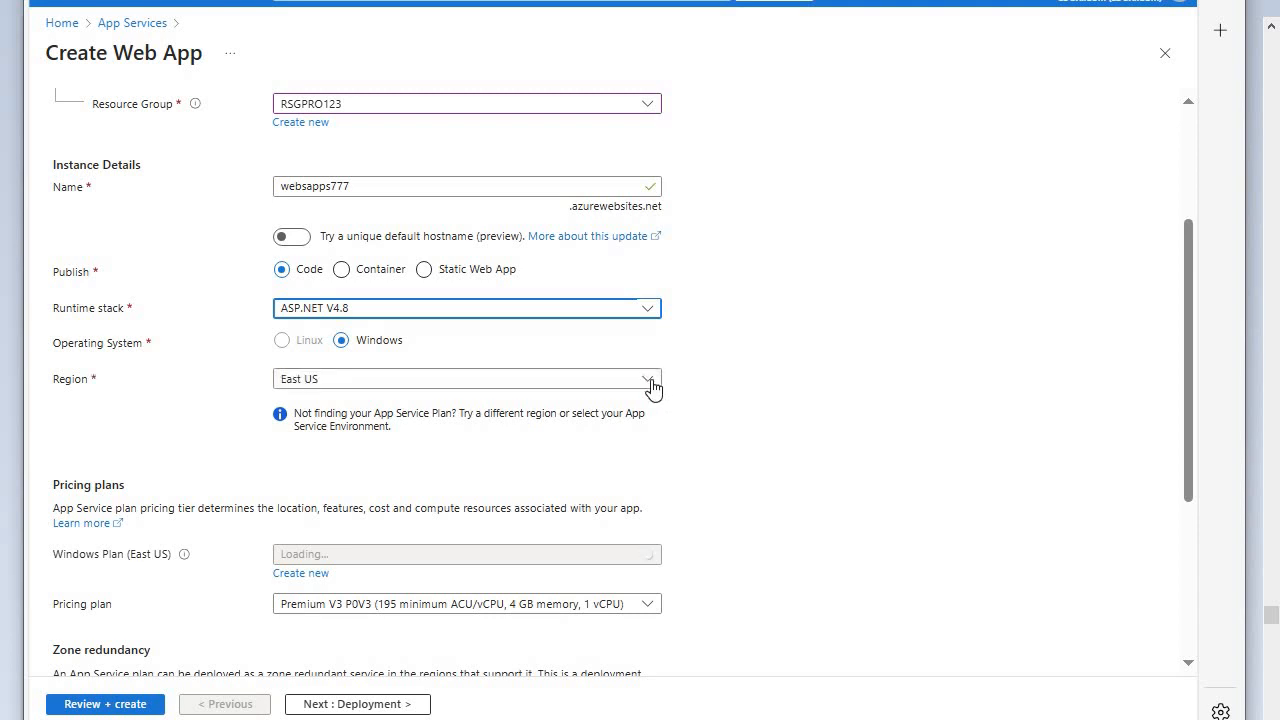
{"action": "left_click", "coordinate": [650, 383]}
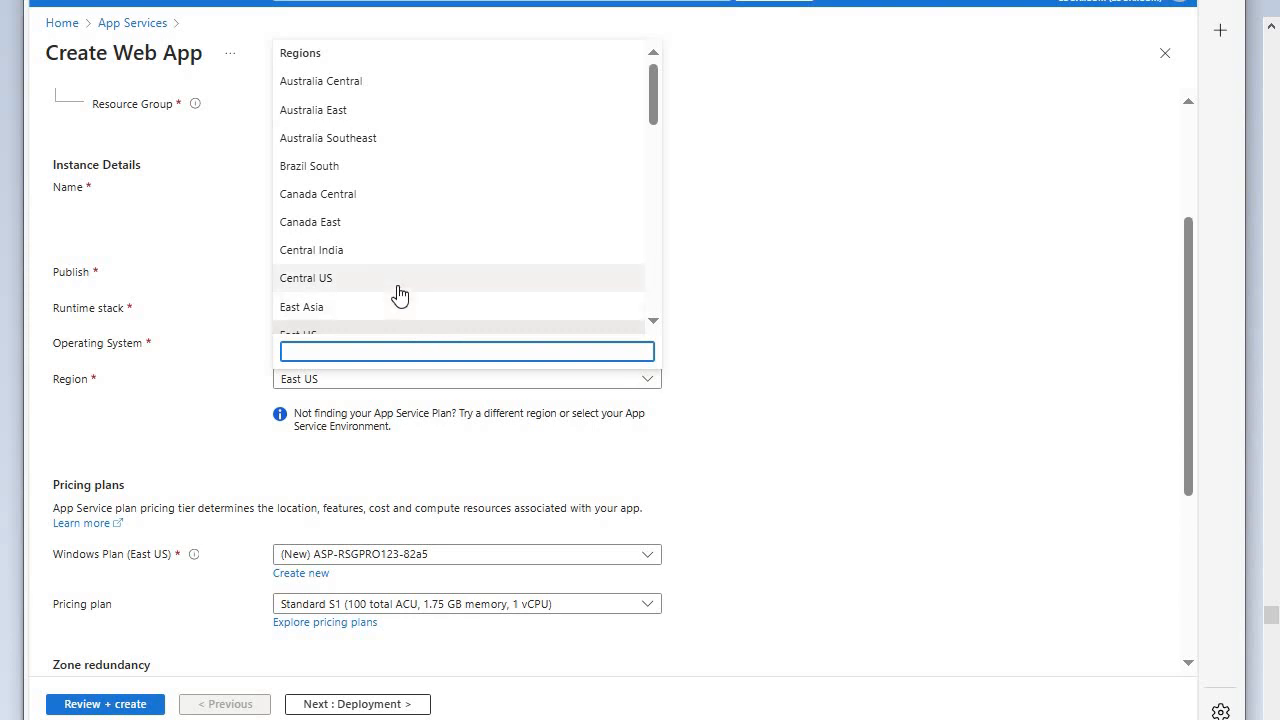
{"action": "type", "text": "euro"}
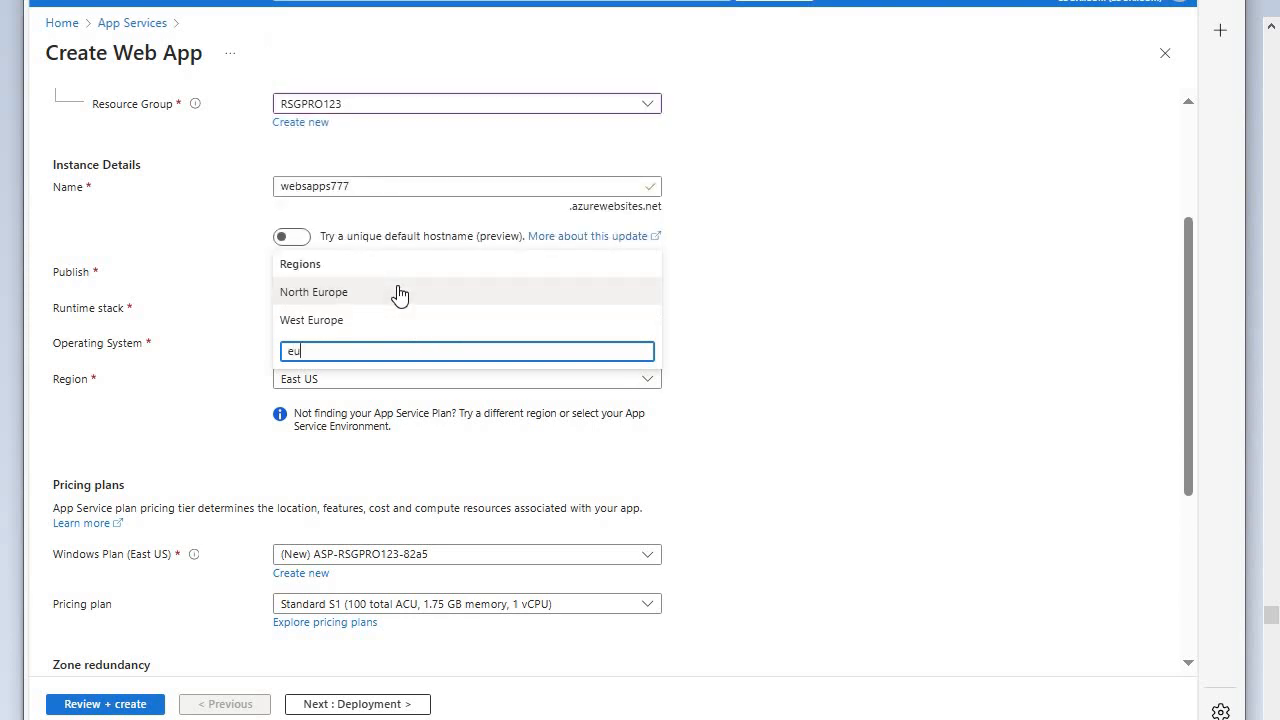
{"action": "left_click", "coordinate": [649, 379]}
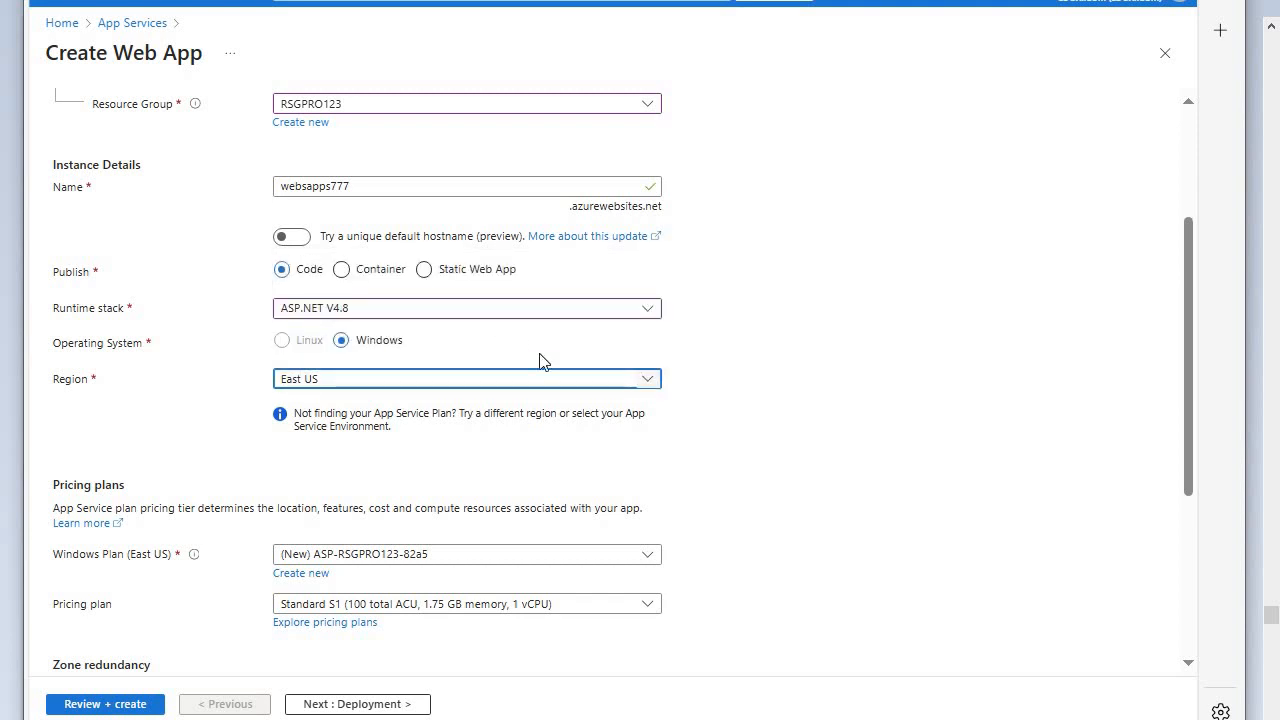
{"action": "left_click", "coordinate": [642, 386]}
{"action": "scroll", "coordinate": [345, 282], "scroll_direction": "down", "scroll_amount": 1}
{"action": "scroll", "coordinate": [345, 280], "scroll_direction": "down", "scroll_amount": 5}
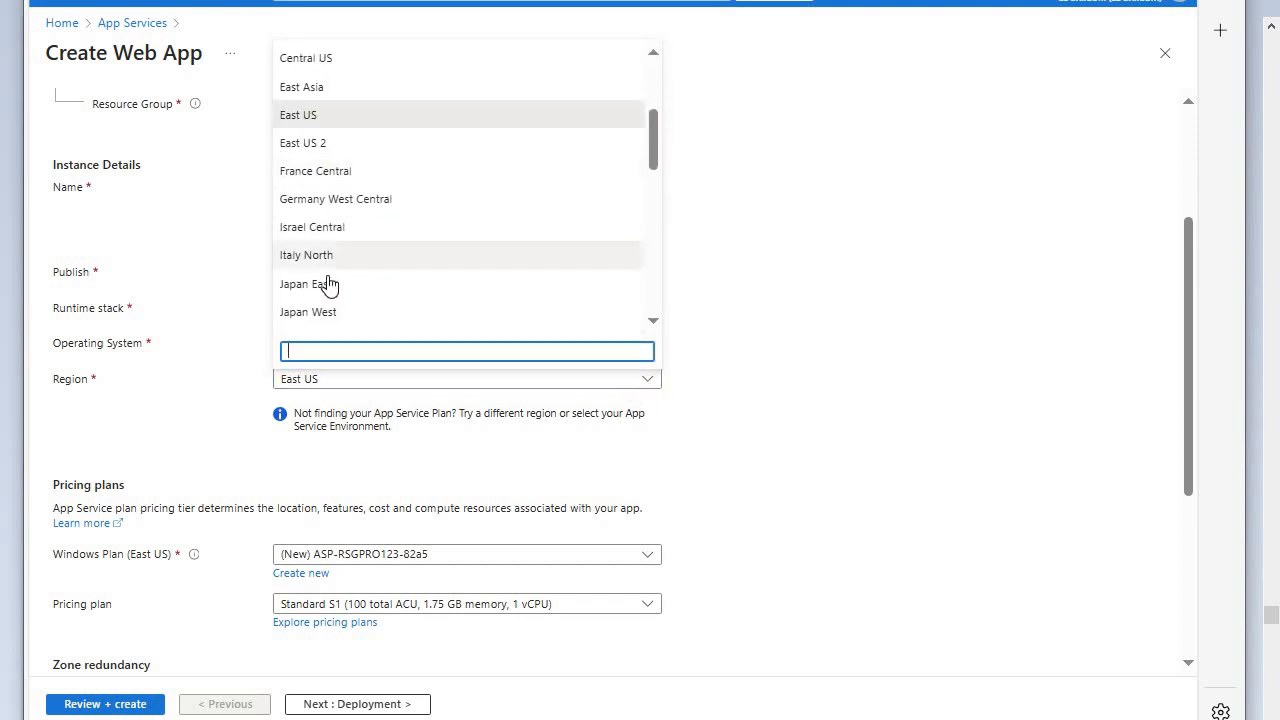
{"action": "scroll", "coordinate": [347, 272], "scroll_direction": "up", "scroll_amount": 6}
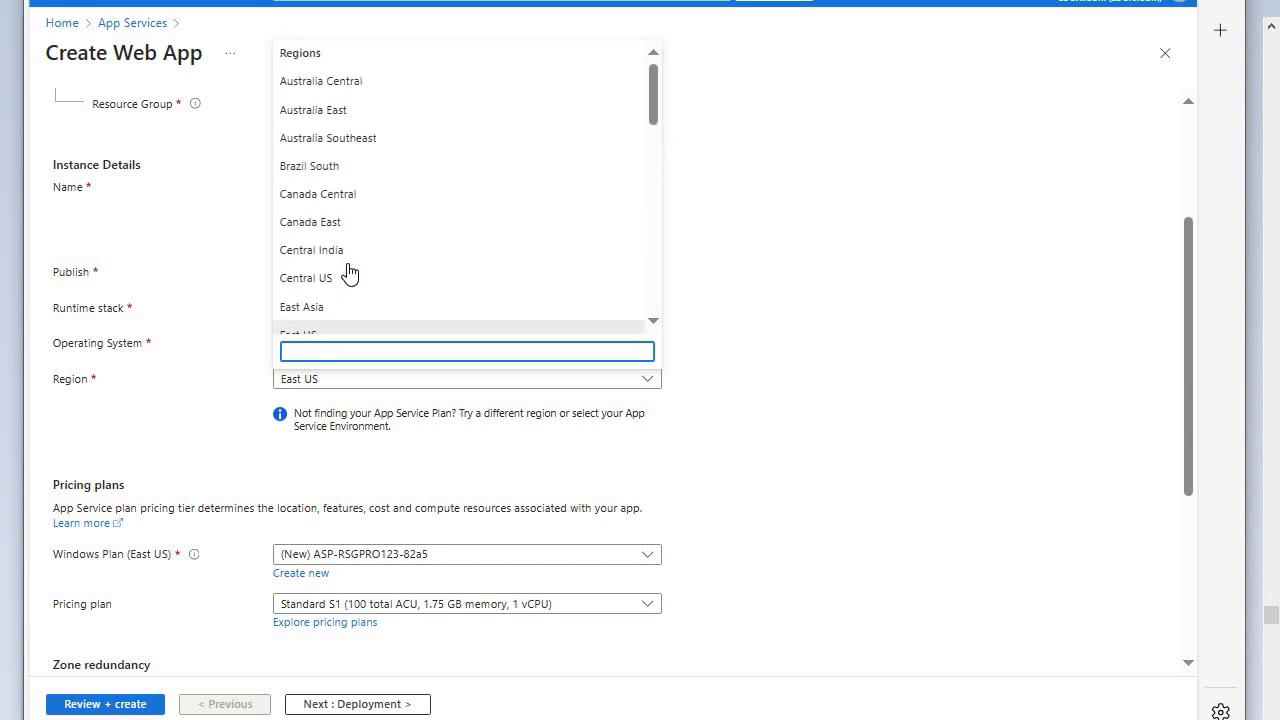
{"action": "scroll", "coordinate": [337, 278], "scroll_direction": "down", "scroll_amount": 2}
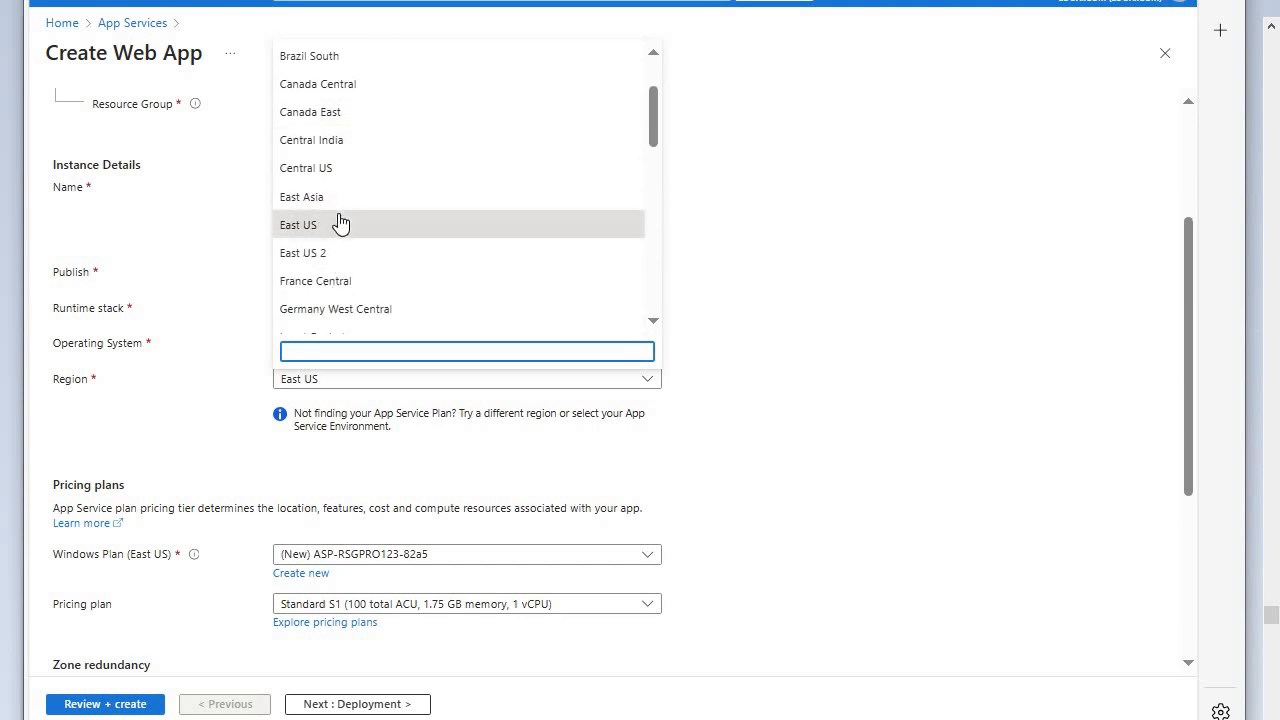
{"action": "scroll", "coordinate": [351, 228], "scroll_direction": "down", "scroll_amount": 2}
{"action": "scroll", "coordinate": [351, 228], "scroll_direction": "down", "scroll_amount": 4}
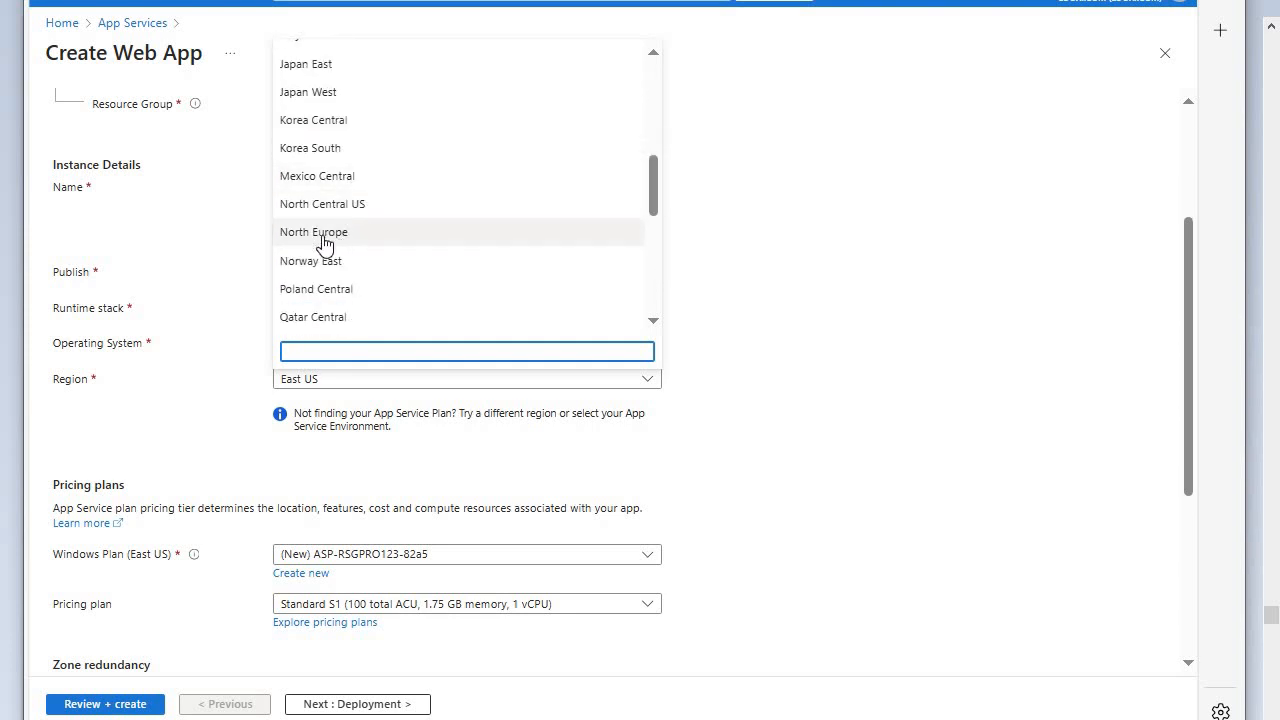
{"action": "left_click", "coordinate": [341, 235]}
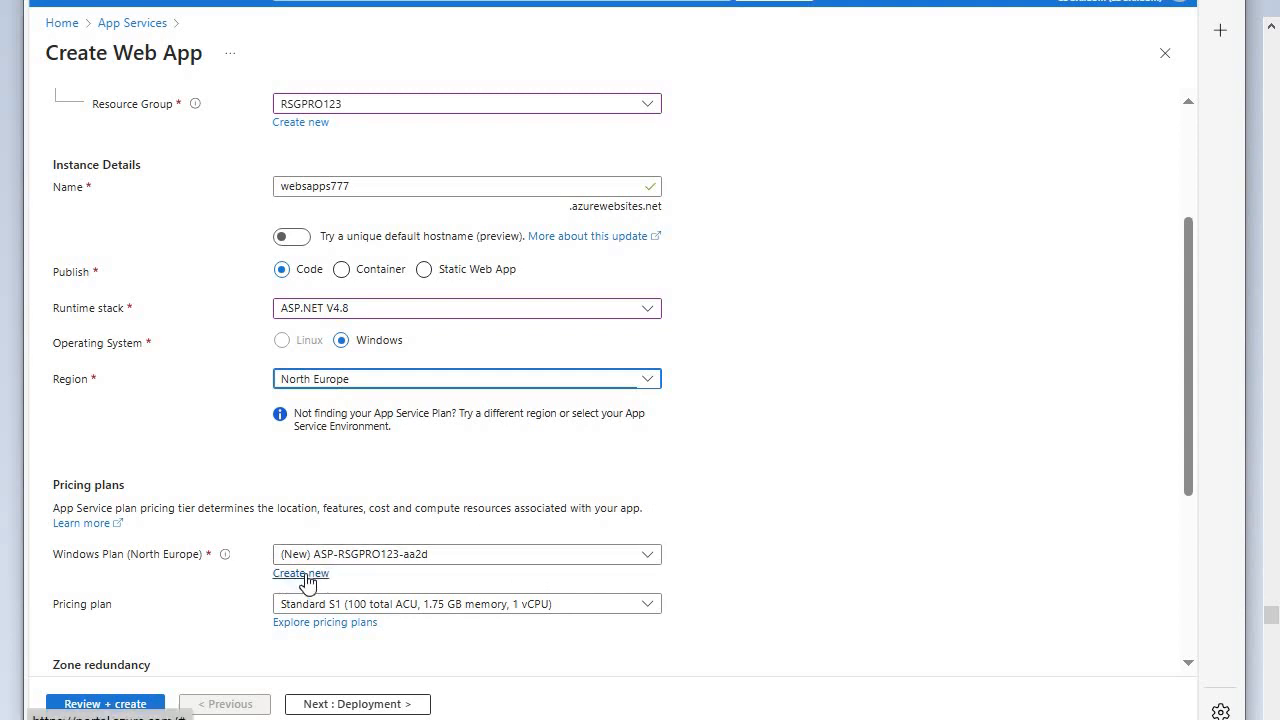
- Review the available pricing plans, keeping Standard S1, and examine the zone redundancy and recommended services options
{"action": "scroll", "coordinate": [646, 540], "scroll_direction": "down", "scroll_amount": 1}
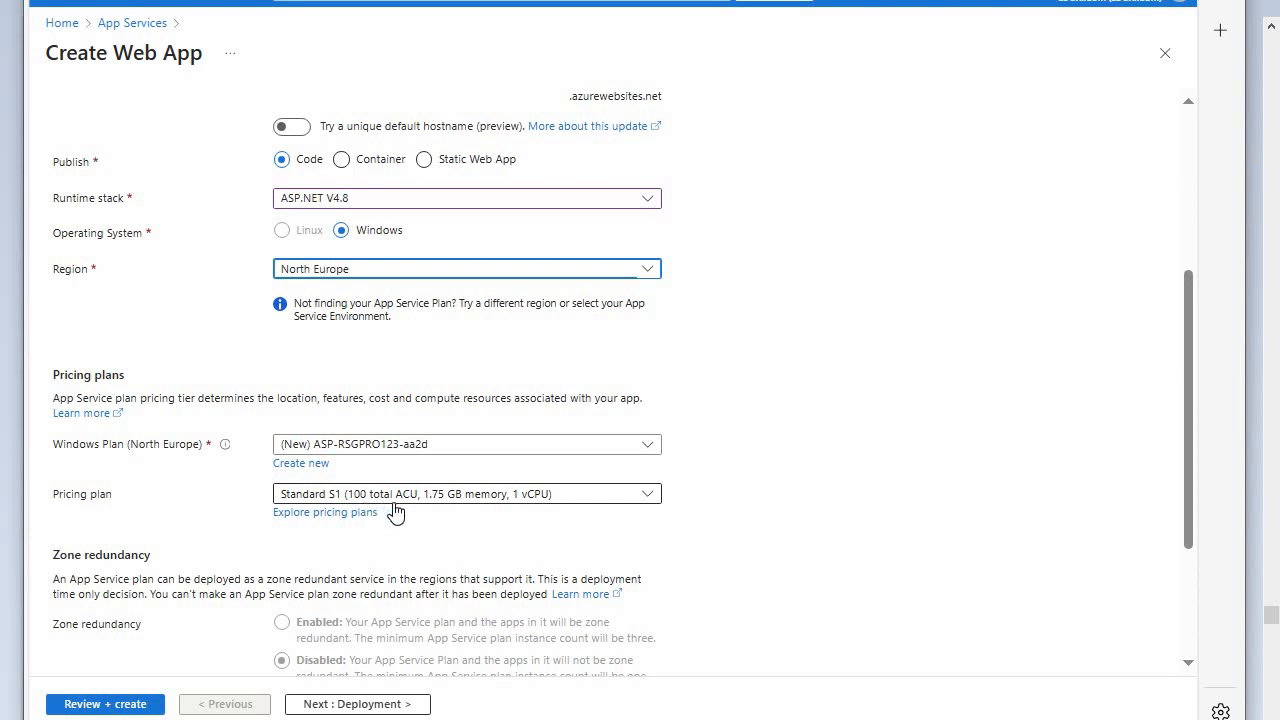
{"action": "left_click", "coordinate": [632, 500]}
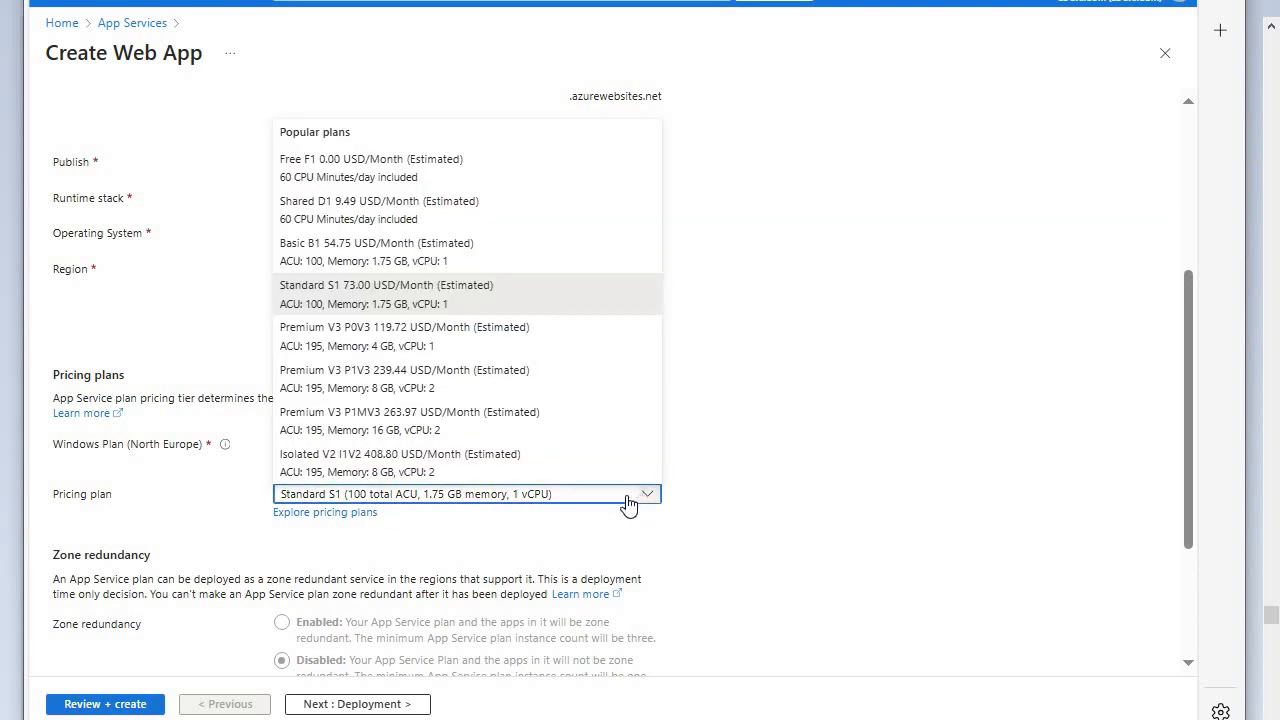
{"action": "left_click", "coordinate": [510, 500]}
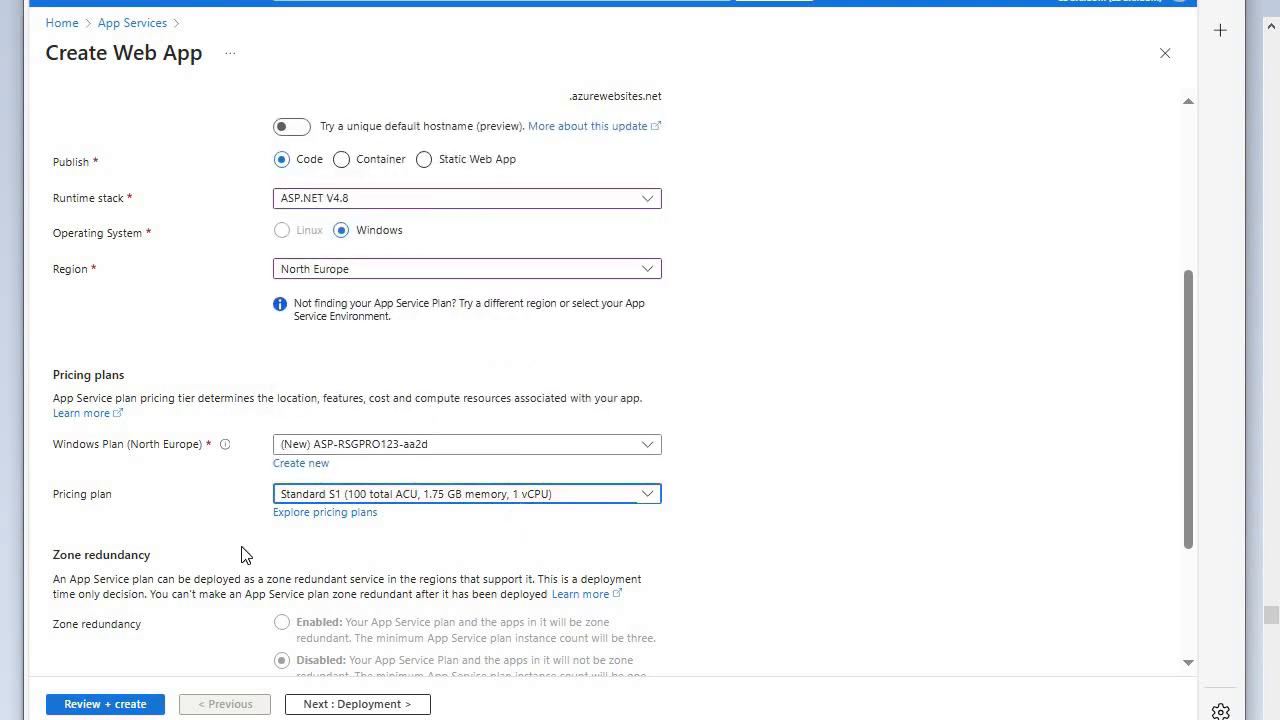
{"action": "scroll", "coordinate": [688, 530], "scroll_direction": "down", "scroll_amount": 2}
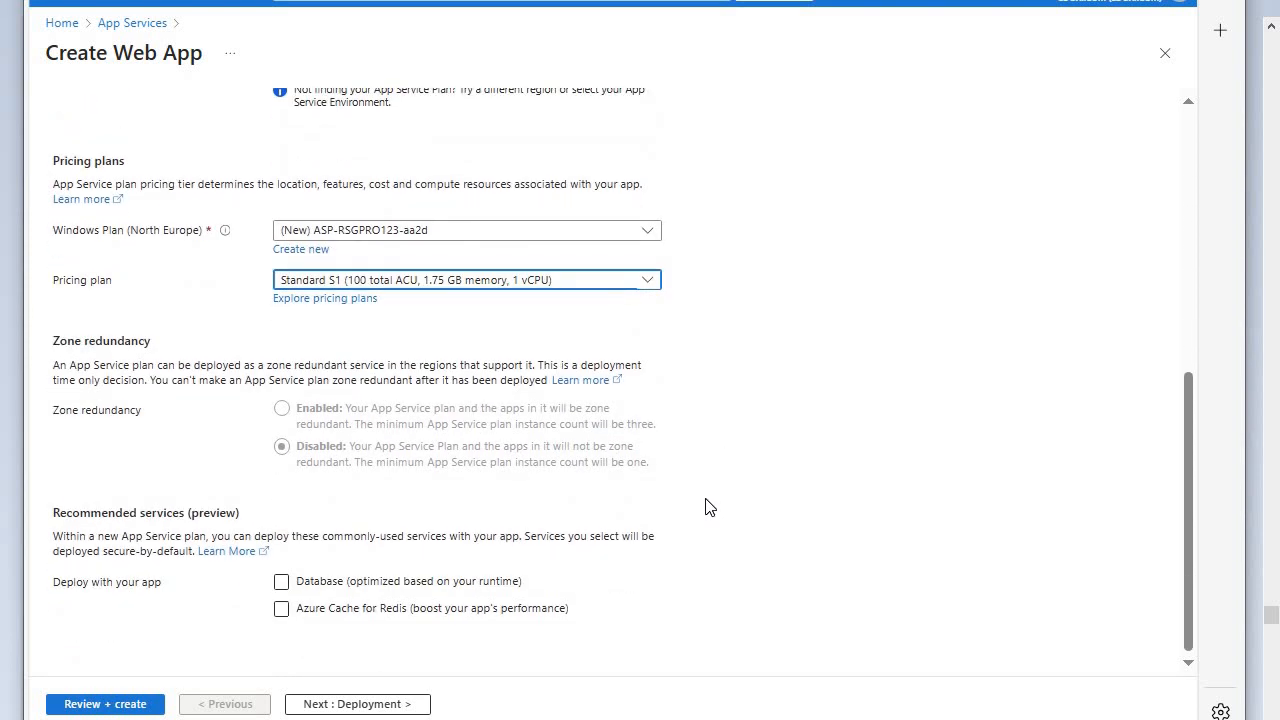
{"action": "scroll", "coordinate": [705, 509], "scroll_direction": "up", "scroll_amount": 1}
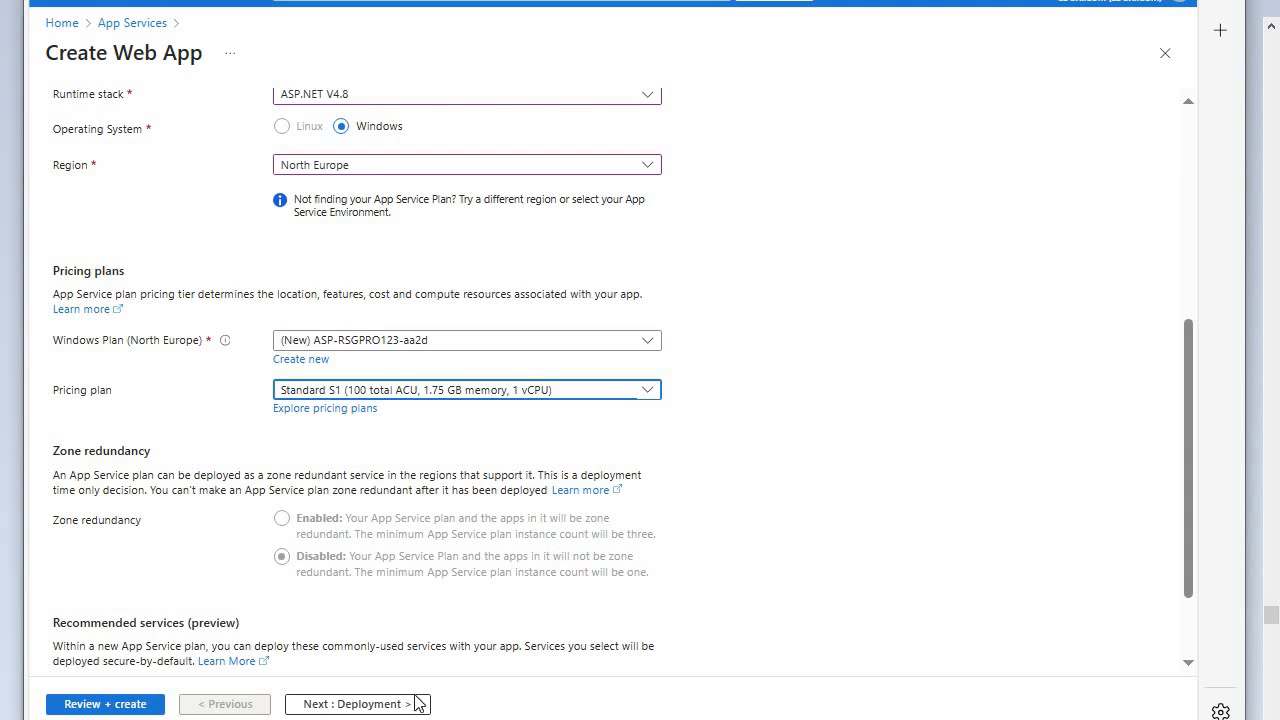
- Proceed to the deployment settings, try enabling continuous deployment, and set it back to Disable
{"action": "left_click", "coordinate": [390, 708]}
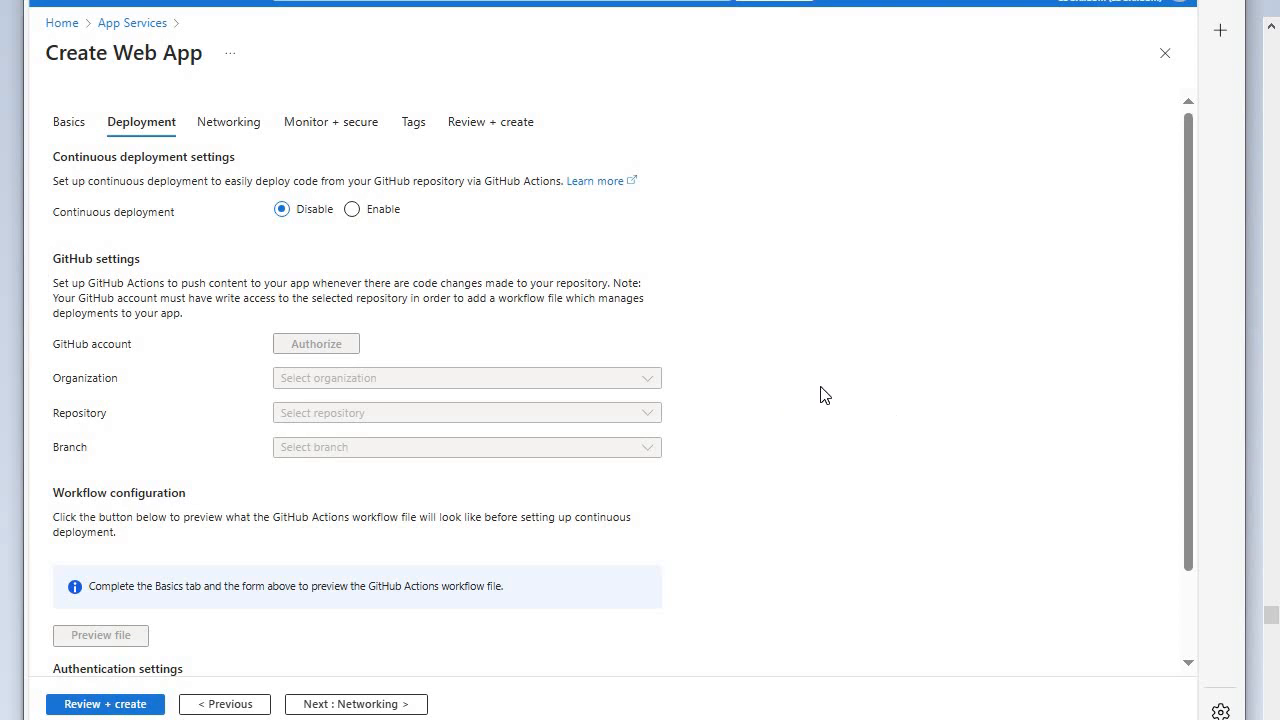
{"action": "left_click", "coordinate": [352, 209]}
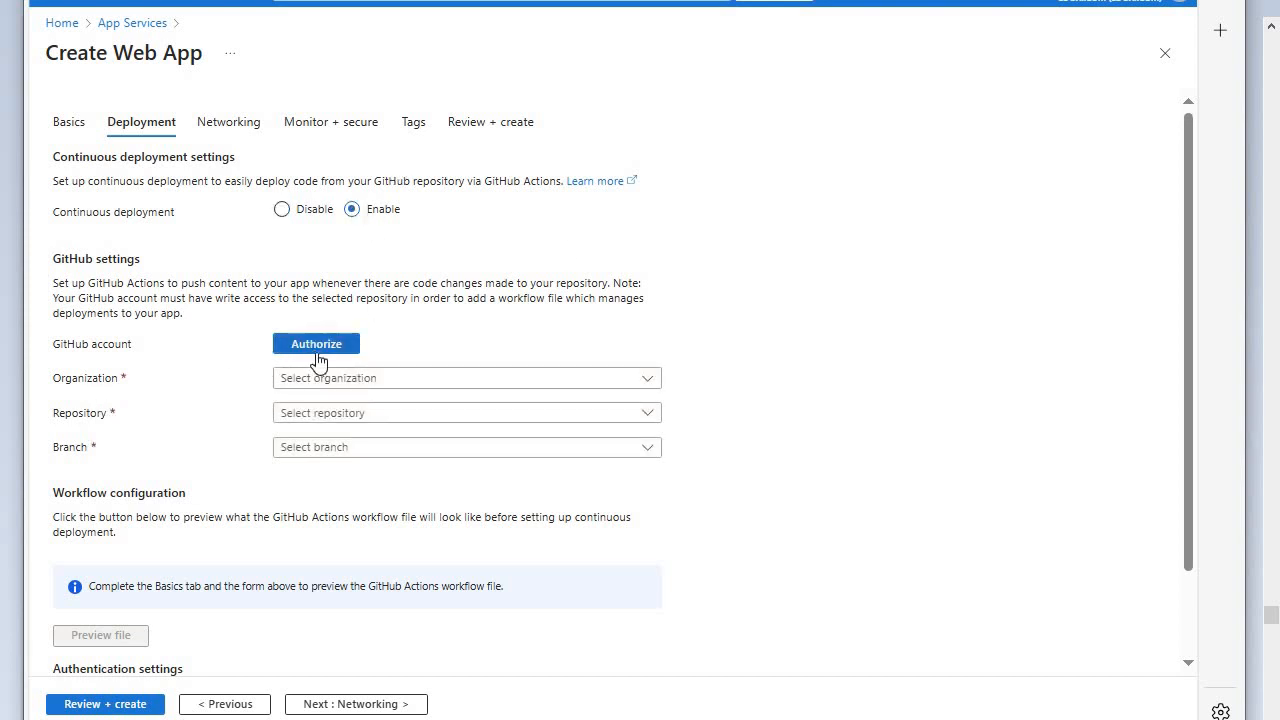
{"action": "left_click", "coordinate": [281, 209]}
{"action": "scroll", "coordinate": [635, 288], "scroll_direction": "down", "scroll_amount": 2}
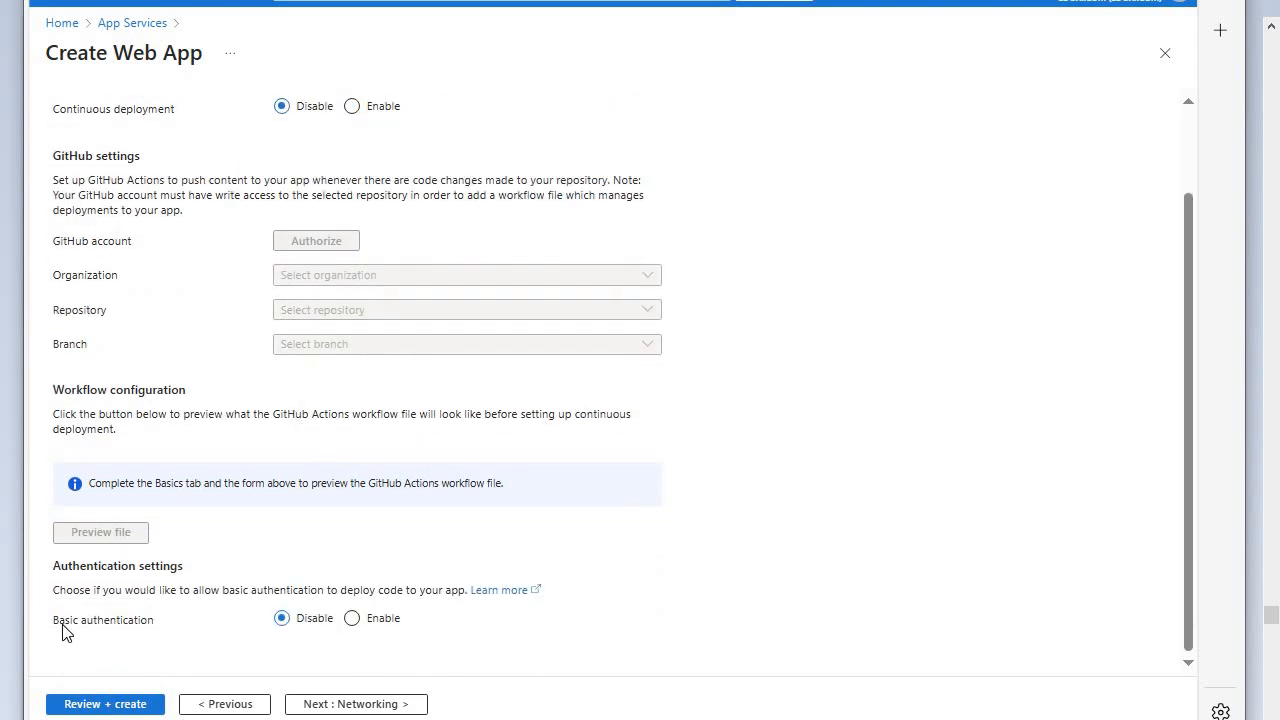
- Enable basic authentication for the web app and create it with the default networking and monitoring settings
{"action": "left_click", "coordinate": [352, 619]}
{"action": "left_click", "coordinate": [356, 704]}
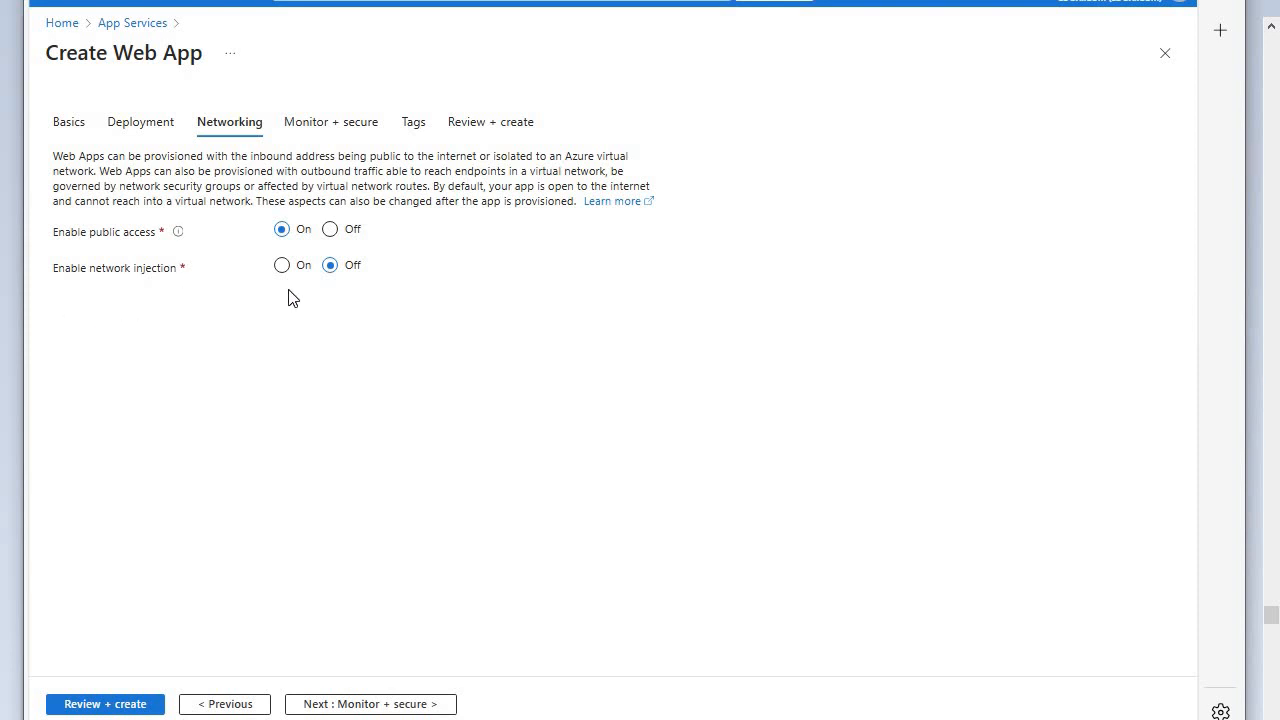
{"action": "left_click", "coordinate": [397, 705]}
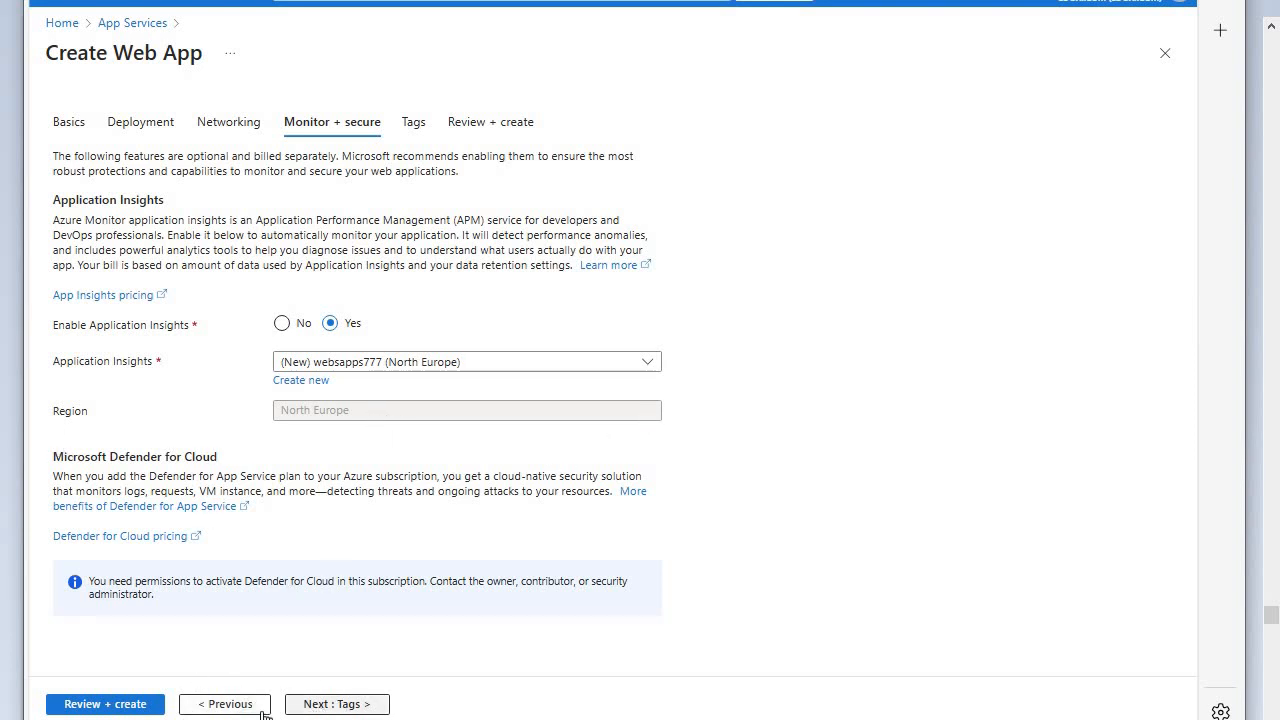
{"action": "left_click", "coordinate": [116, 708]}
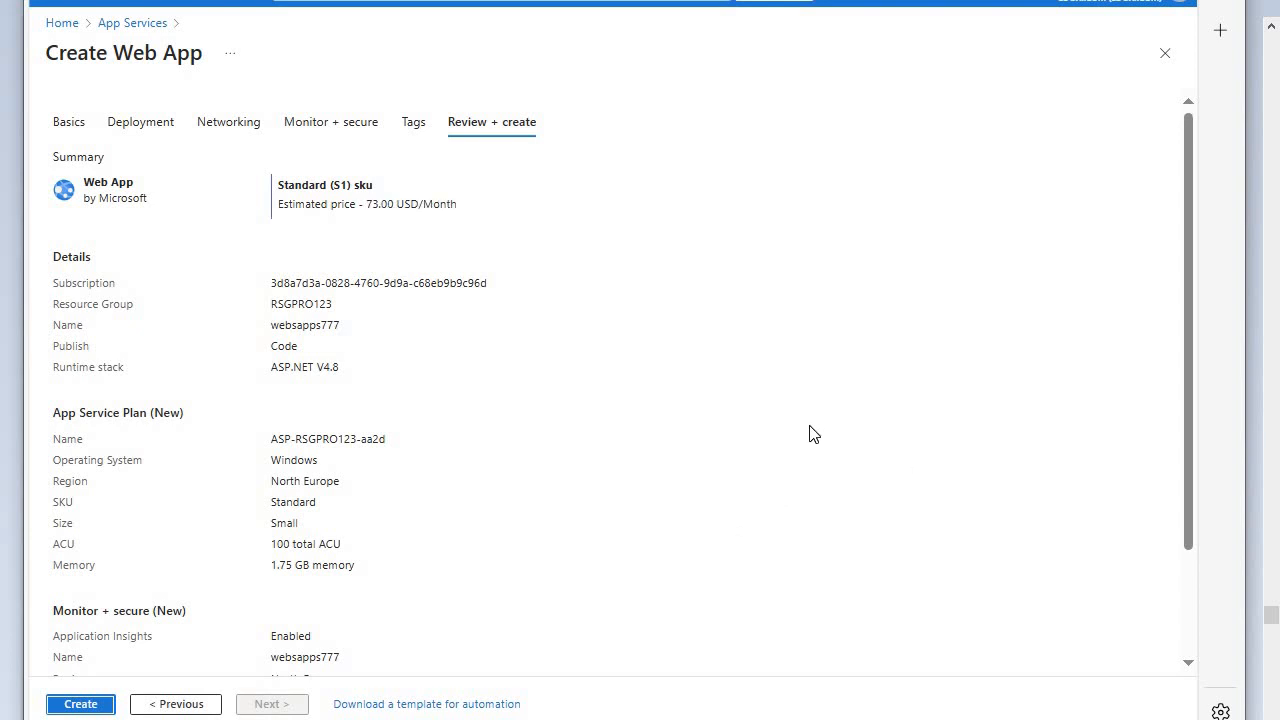
{"action": "left_click", "coordinate": [83, 703]}
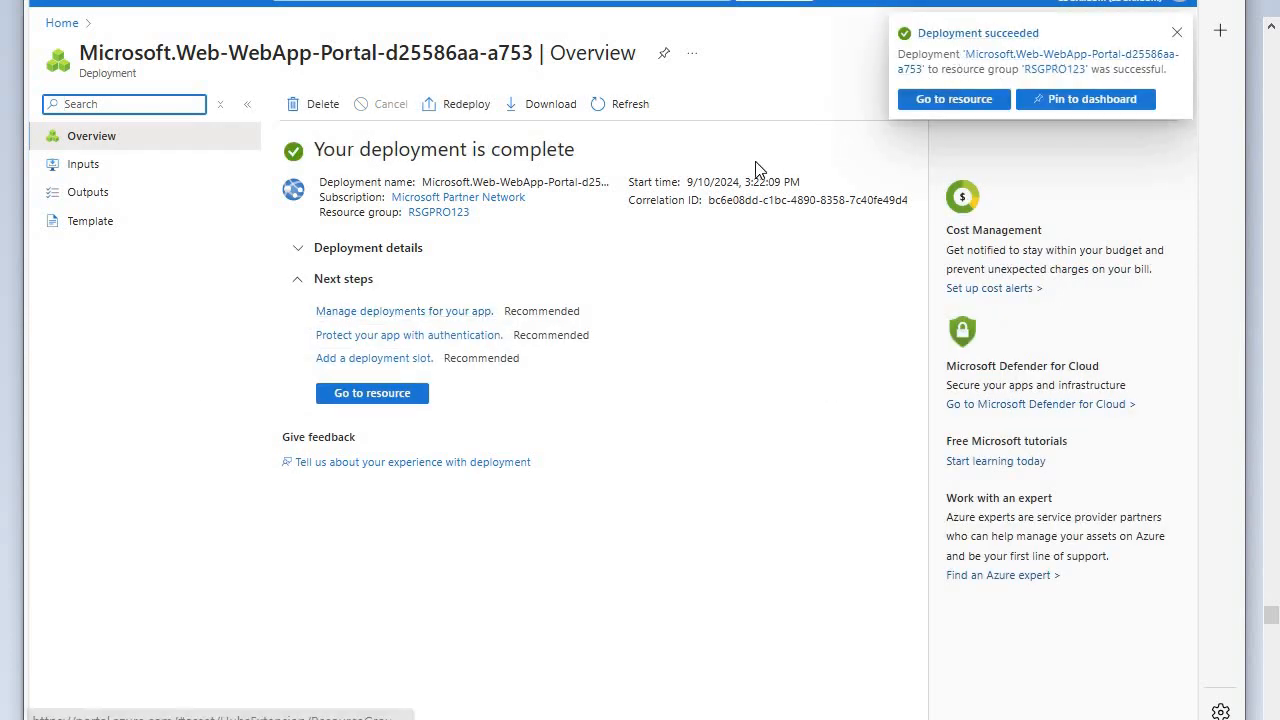
- Go to the deployed websapps777 resource and view its default domain's page in a new browser tab
{"action": "left_click", "coordinate": [376, 398]}
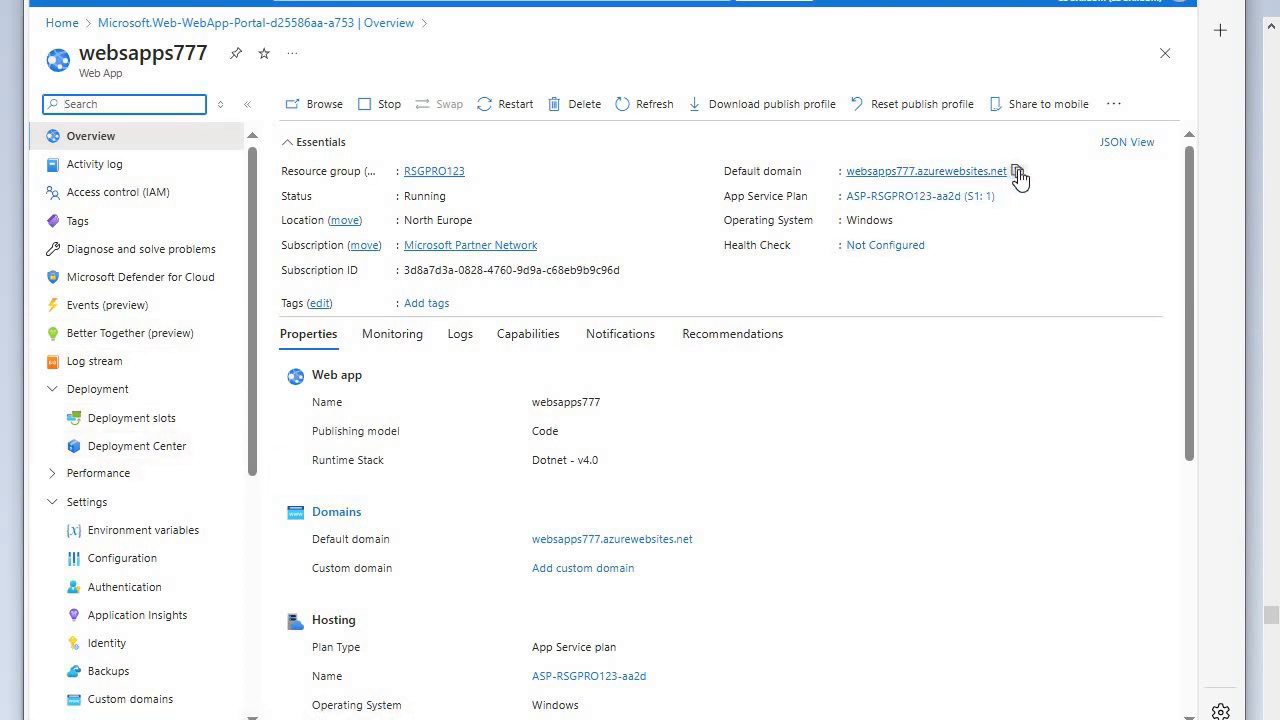
{"action": "left_click", "coordinate": [1018, 172]}
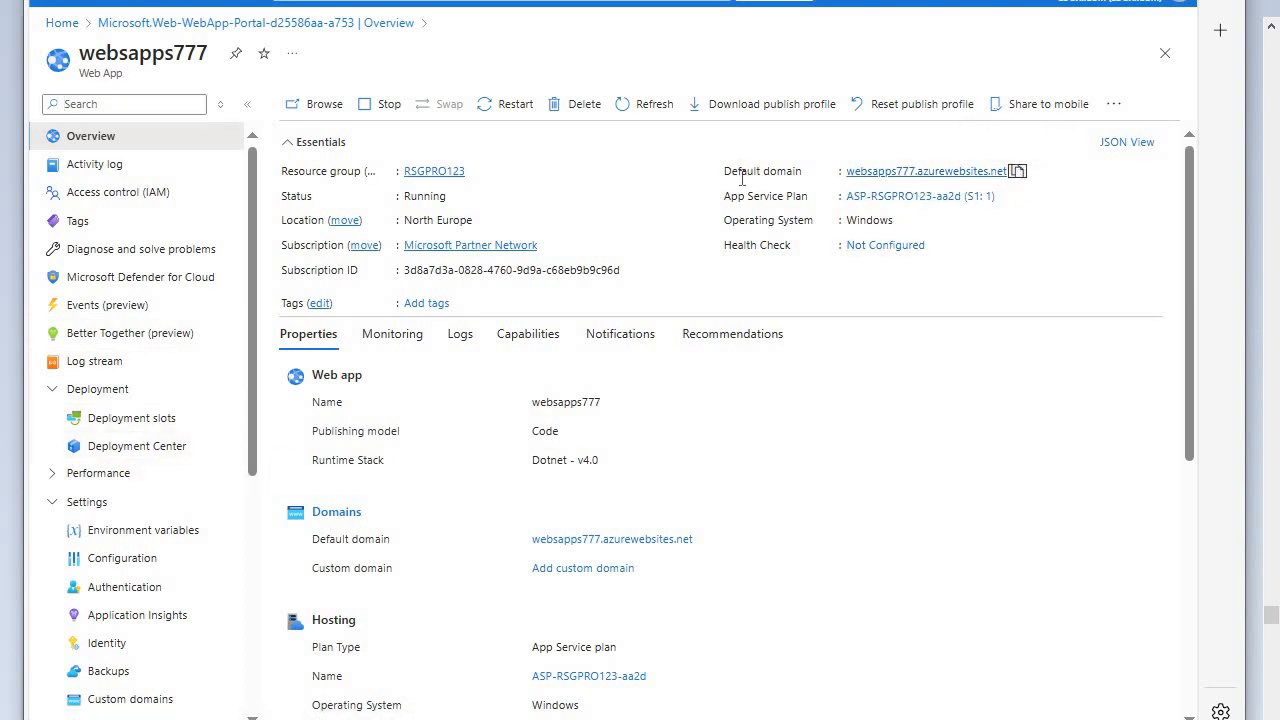
{"action": "key", "text": "ctrl+t"}
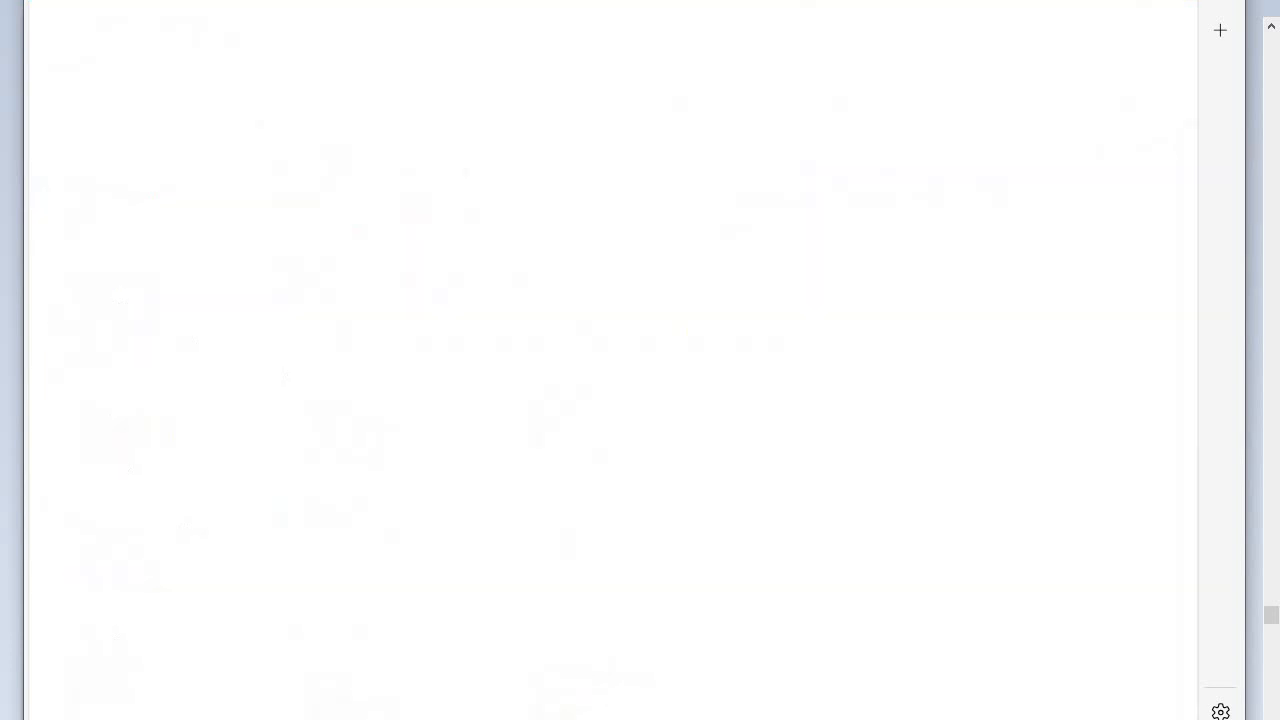
{"action": "right_click", "coordinate": [414, 0]}
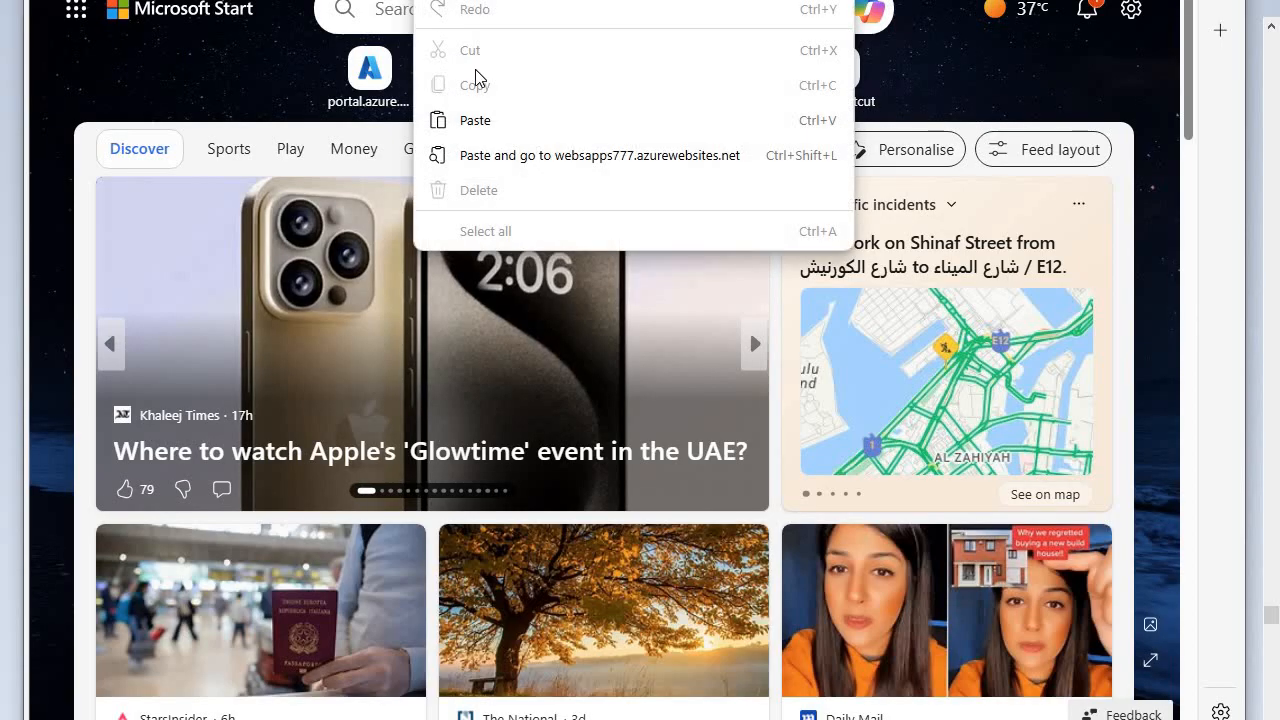
{"action": "left_click", "coordinate": [478, 126]}
{"action": "key", "text": "Return"}
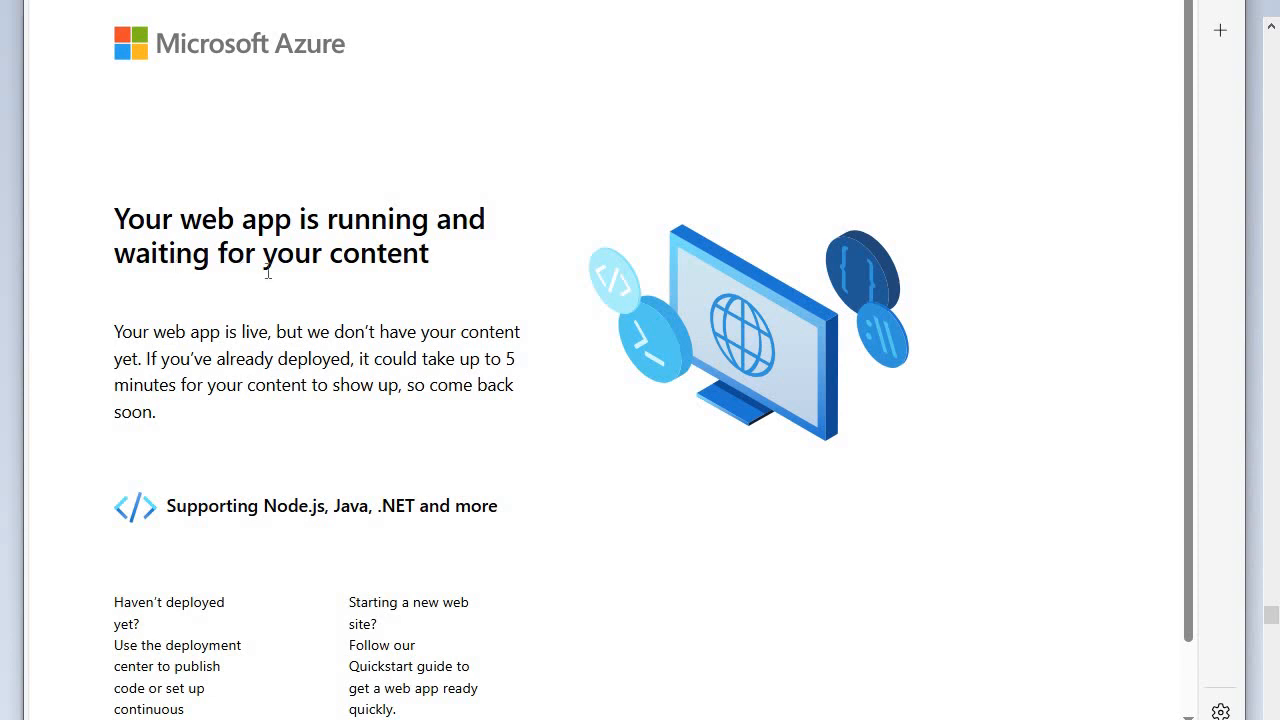
{"action": "scroll", "coordinate": [366, 349], "scroll_direction": "down", "scroll_amount": 1}
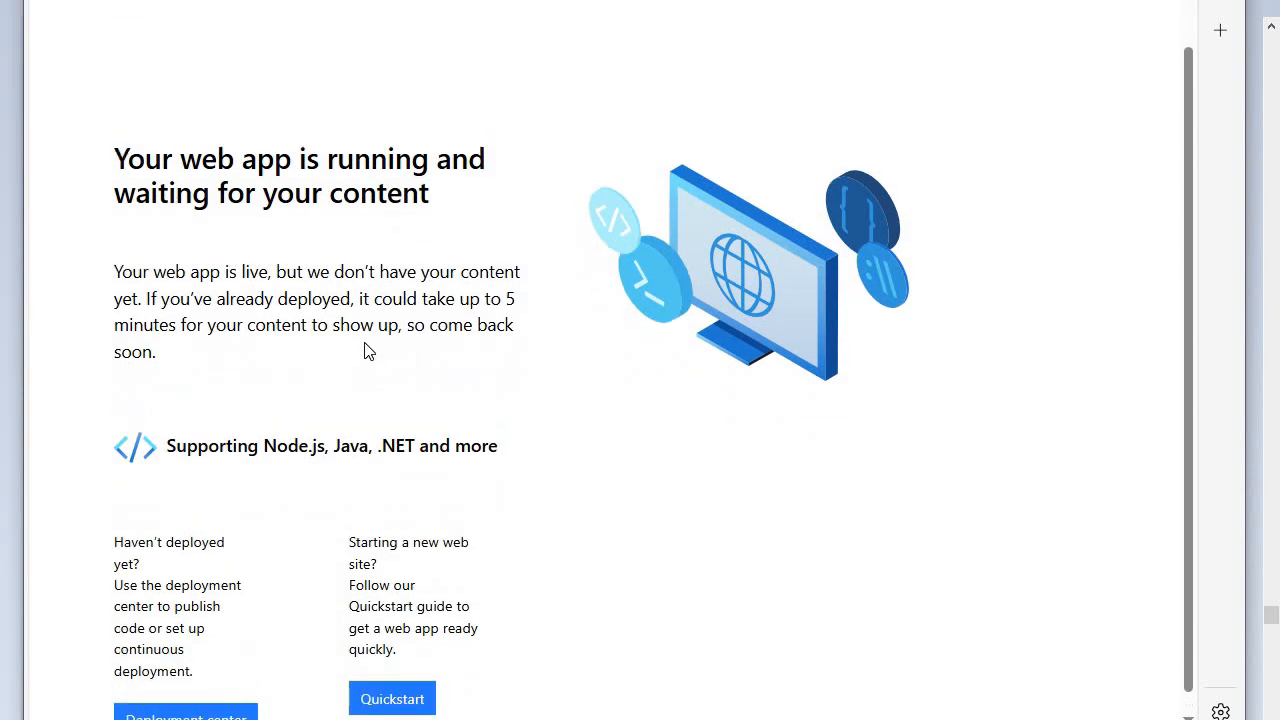
{"action": "scroll", "coordinate": [336, 333], "scroll_direction": "up", "scroll_amount": 1}
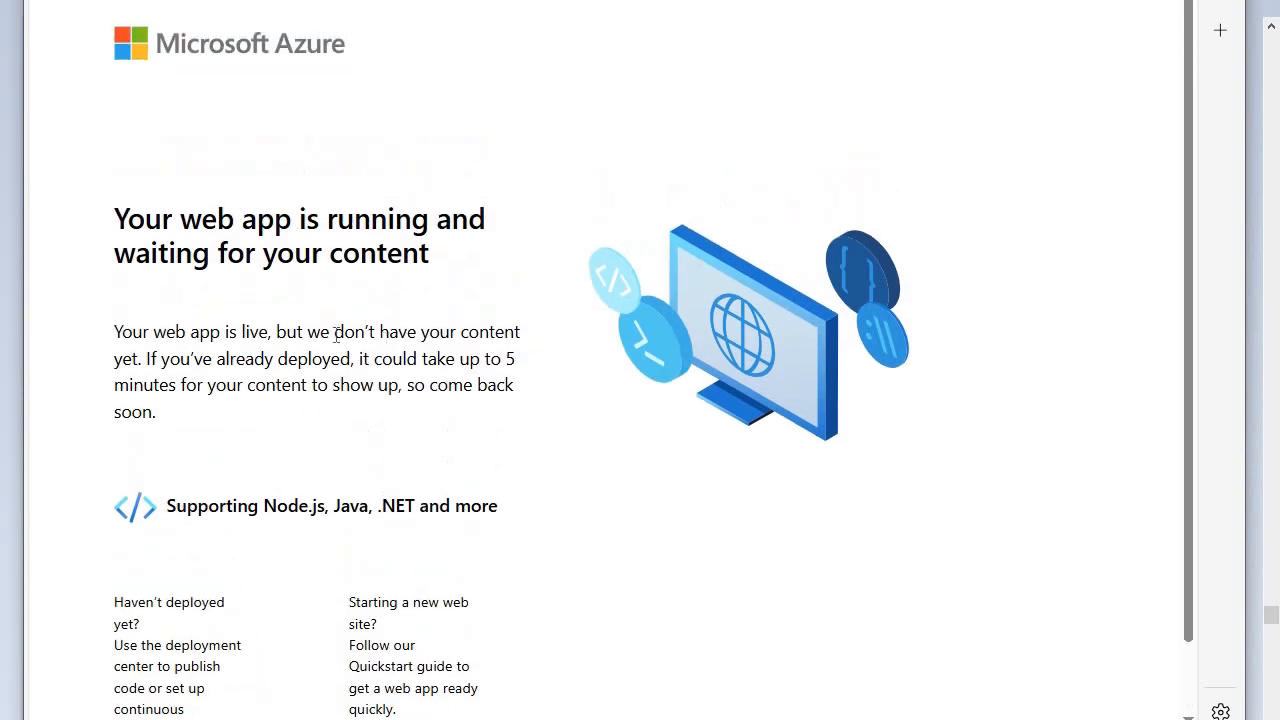
{"action": "scroll", "coordinate": [426, 300], "scroll_direction": "down", "scroll_amount": 1}
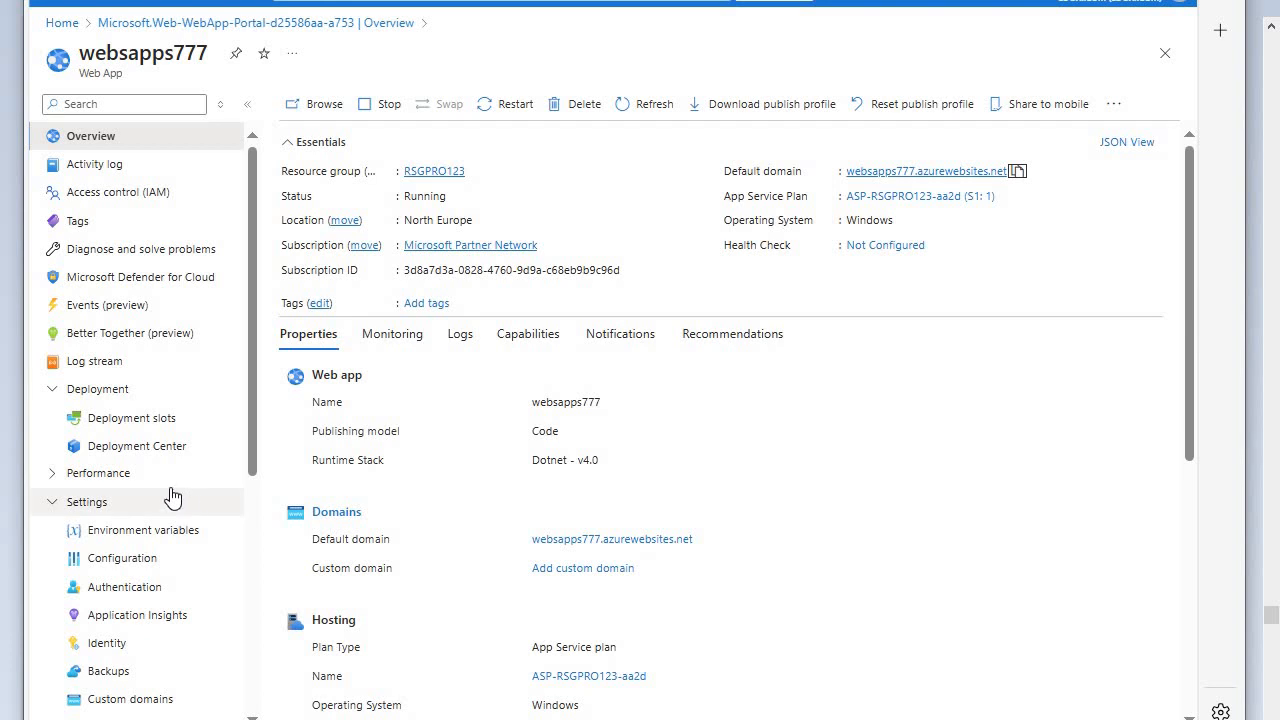
- Show the web app's FTPS credentials in Deployment Center and copy the FTPS endpoint
{"action": "left_click", "coordinate": [153, 449]}
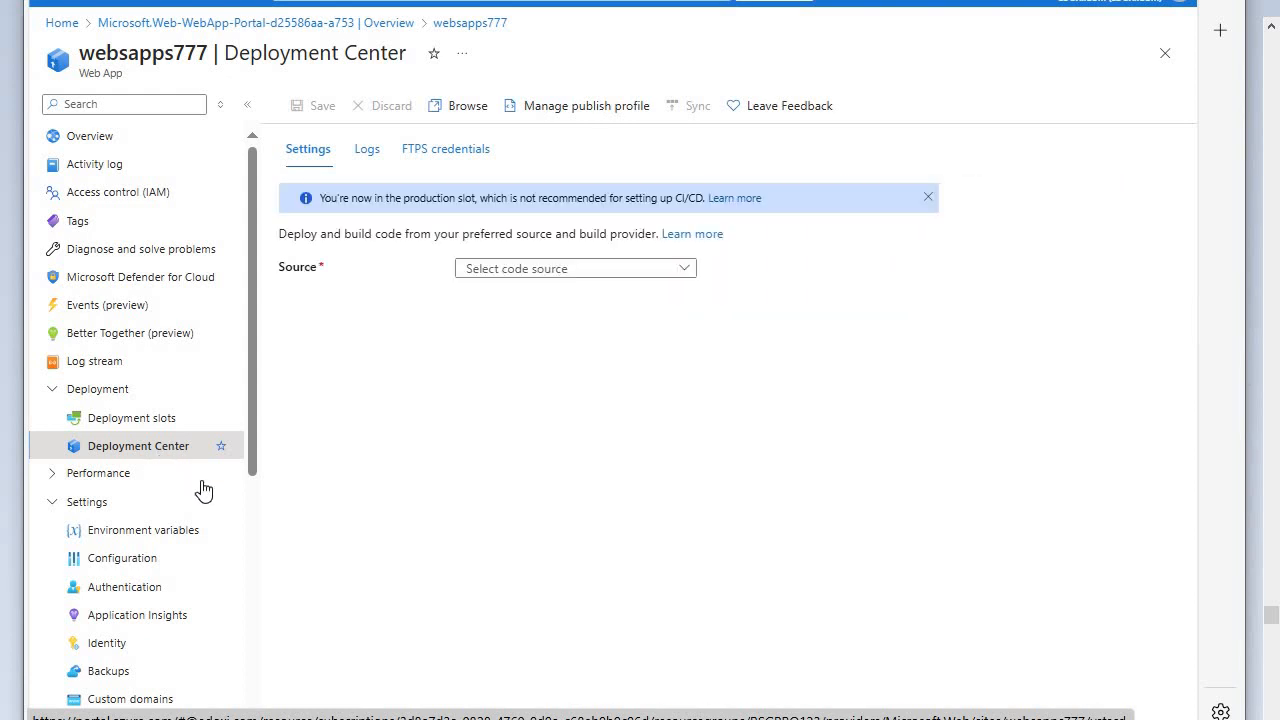
{"action": "left_click", "coordinate": [446, 149]}
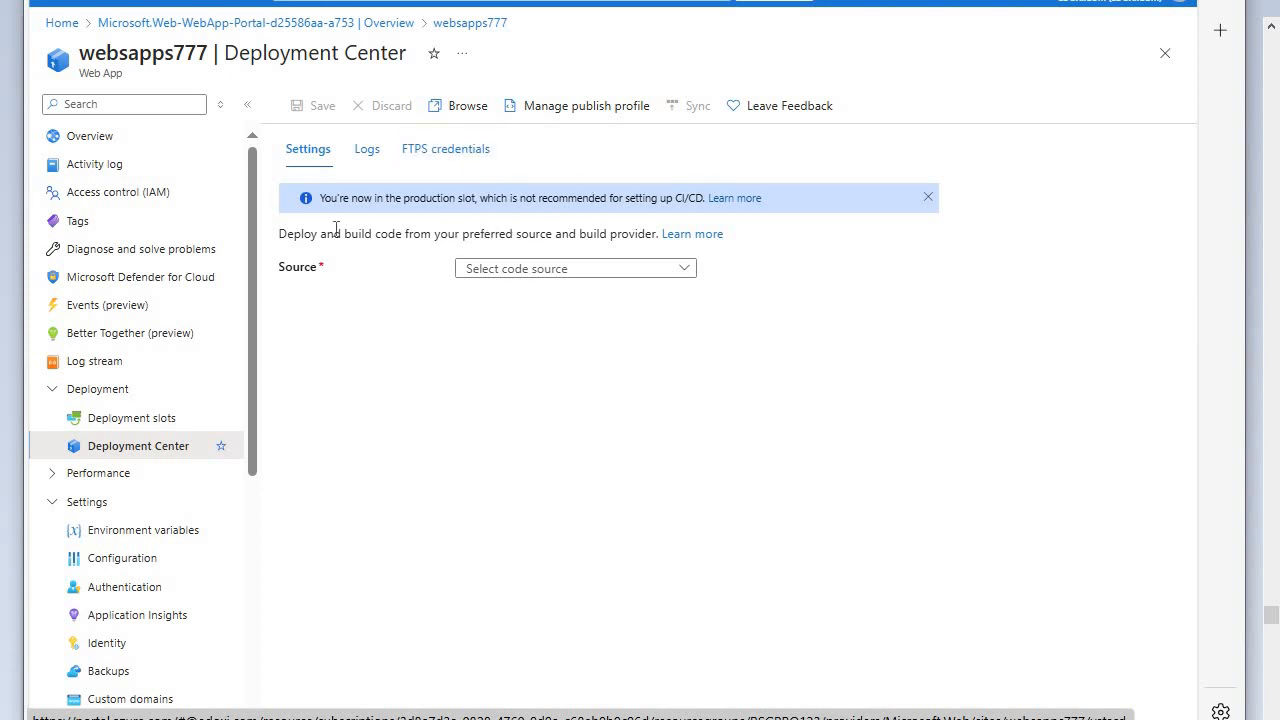
{"action": "left_click", "coordinate": [432, 168]}
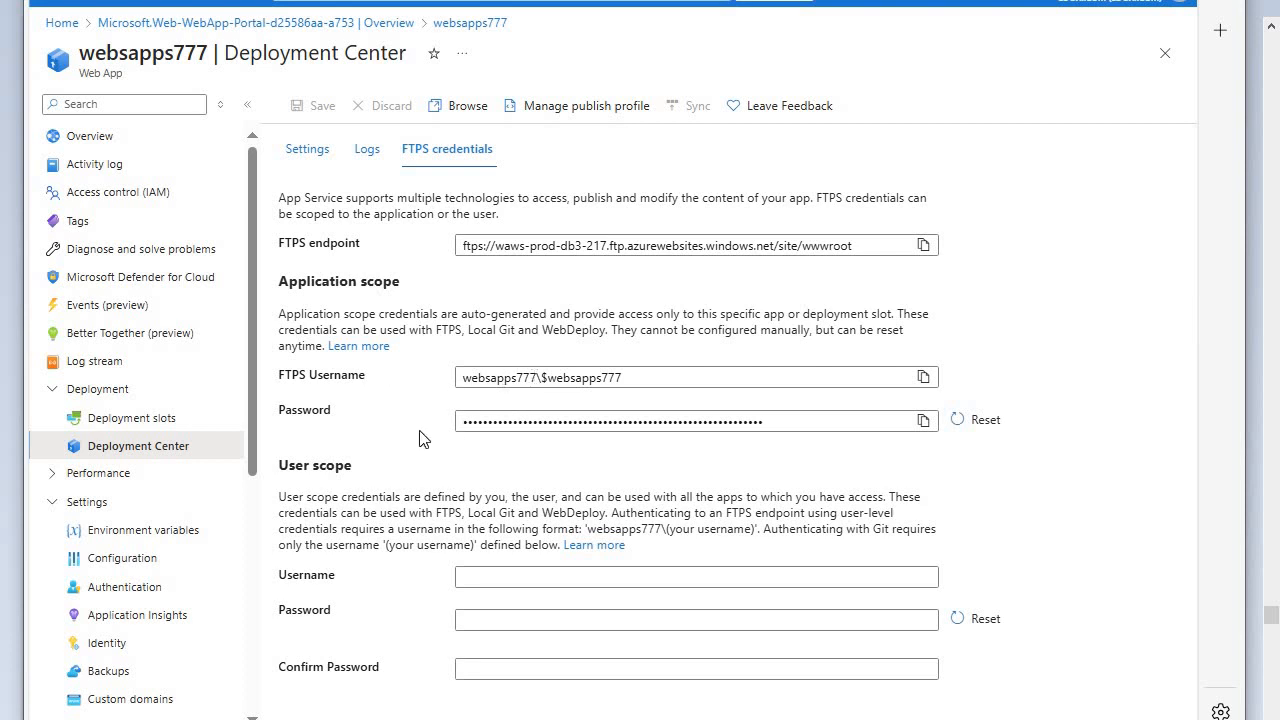
{"action": "left_click", "coordinate": [925, 247]}
- Switch to FileZilla, clear the old quick-connection details, and paste the copied FTPS endpoint as the host
{"action": "left_click", "coordinate": [561, 716]}
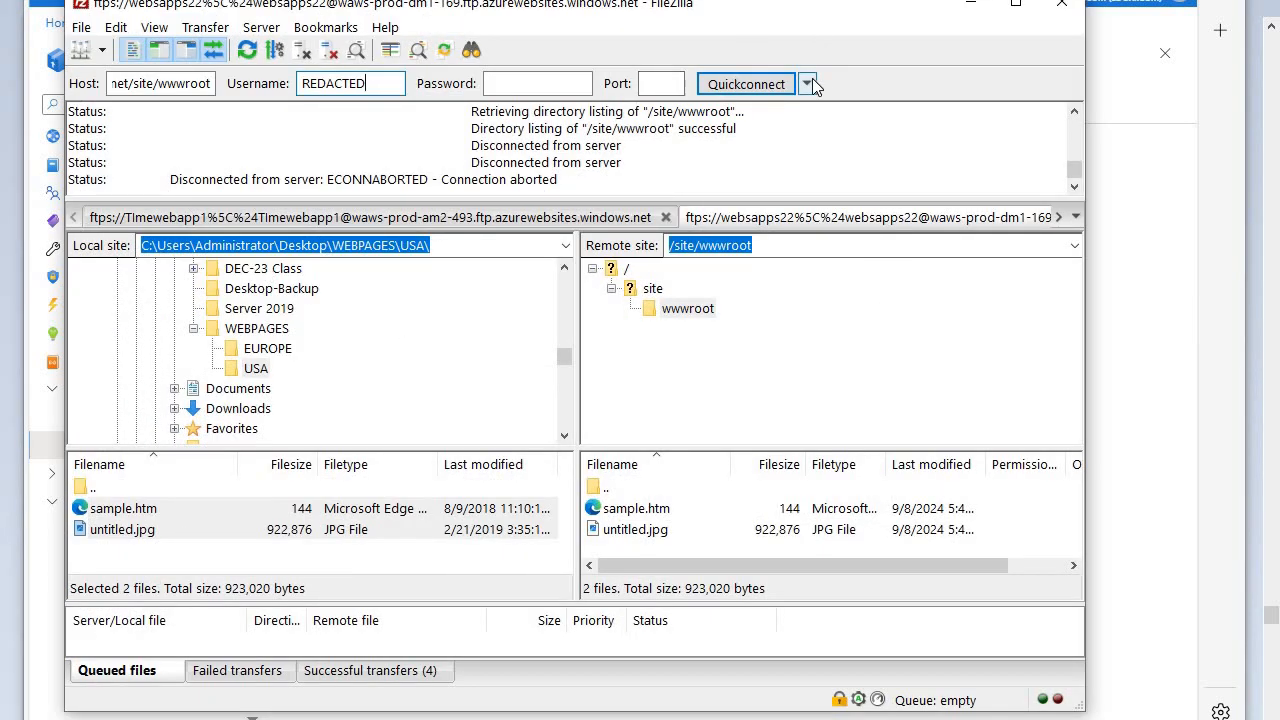
{"action": "left_click", "coordinate": [808, 84]}
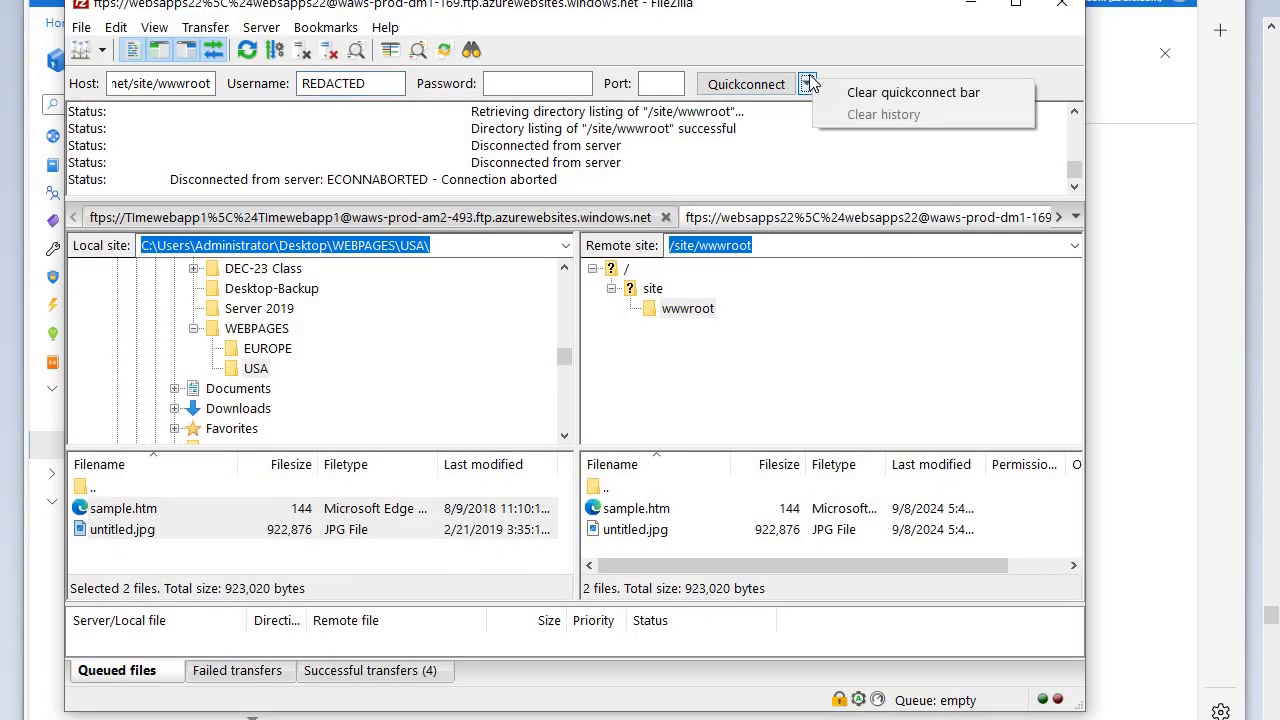
{"action": "left_click", "coordinate": [867, 95]}
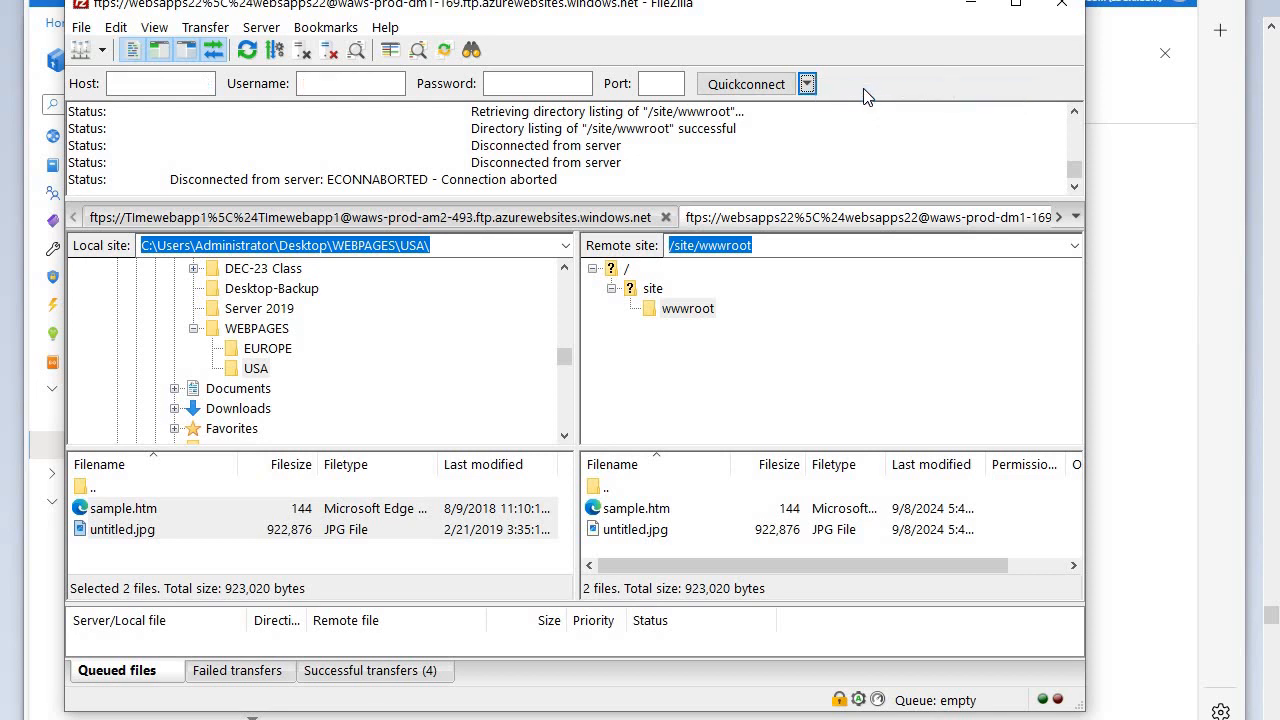
{"action": "right_click", "coordinate": [165, 84]}
{"action": "left_click", "coordinate": [207, 168]}
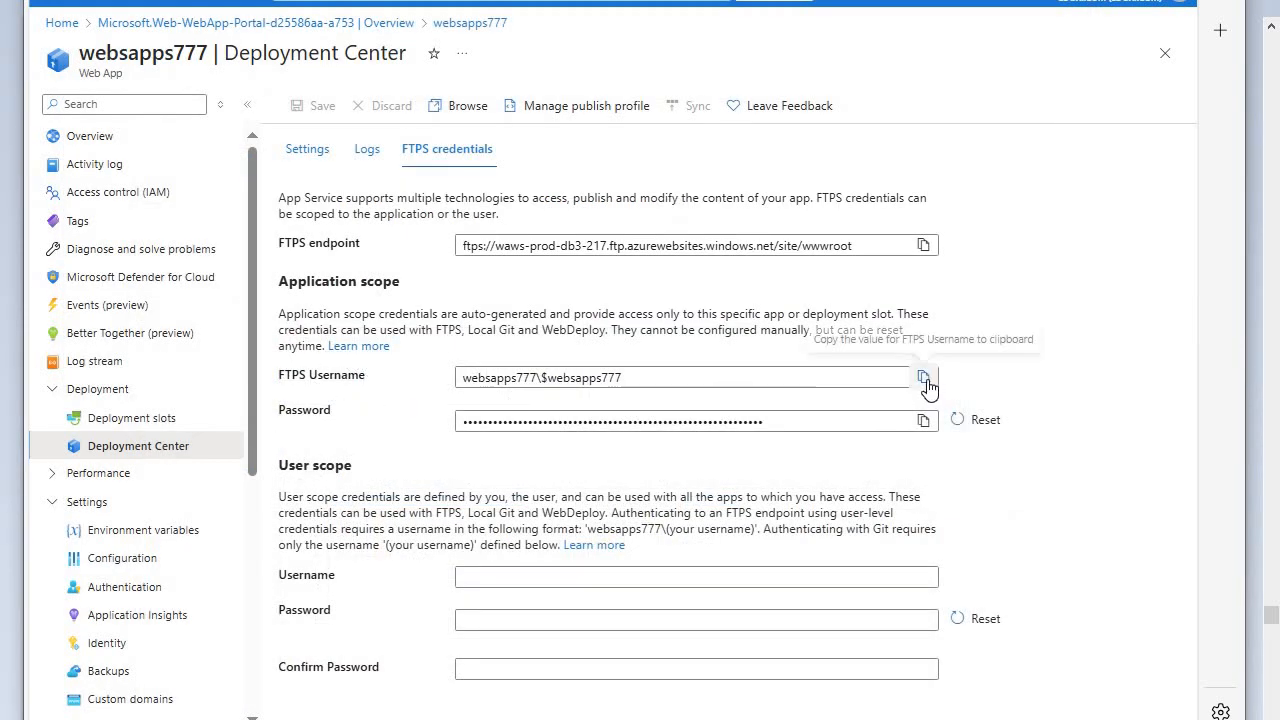
- Copy the application-scope FTPS username from Deployment Center and paste it as the FileZilla connection's username
{"action": "left_click", "coordinate": [923, 378]}
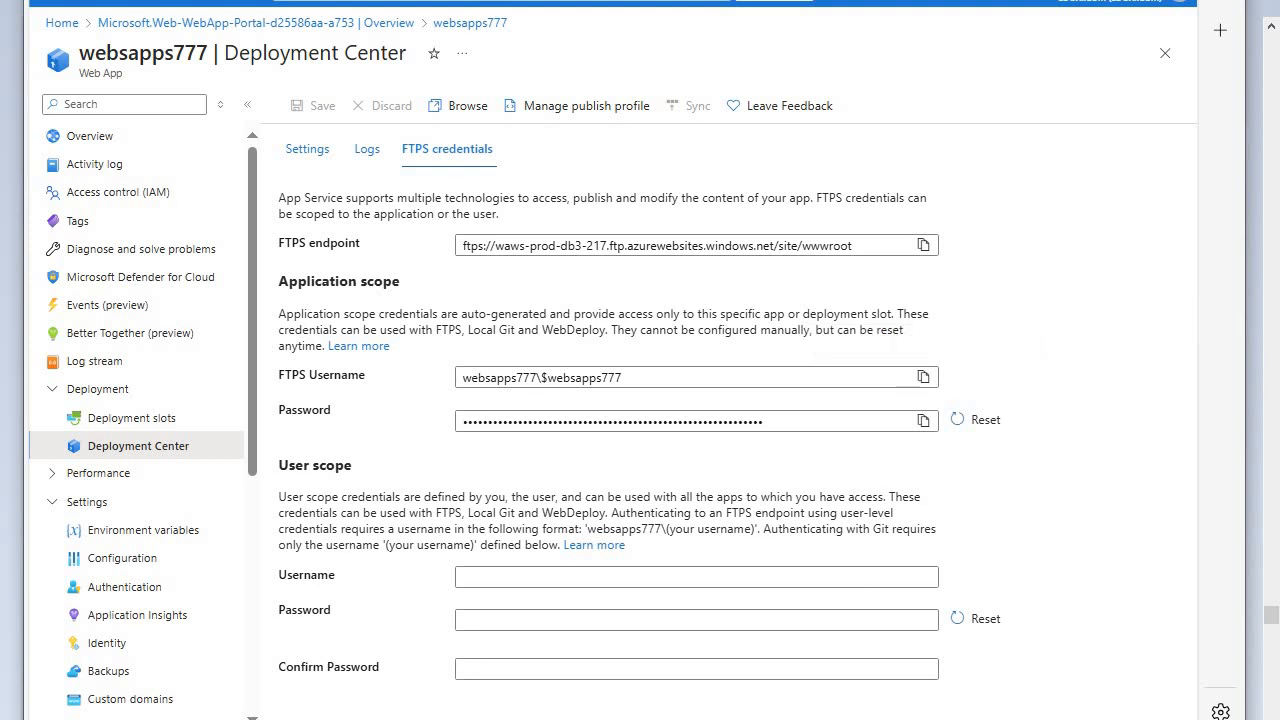
{"action": "key", "text": "alt+Tab"}
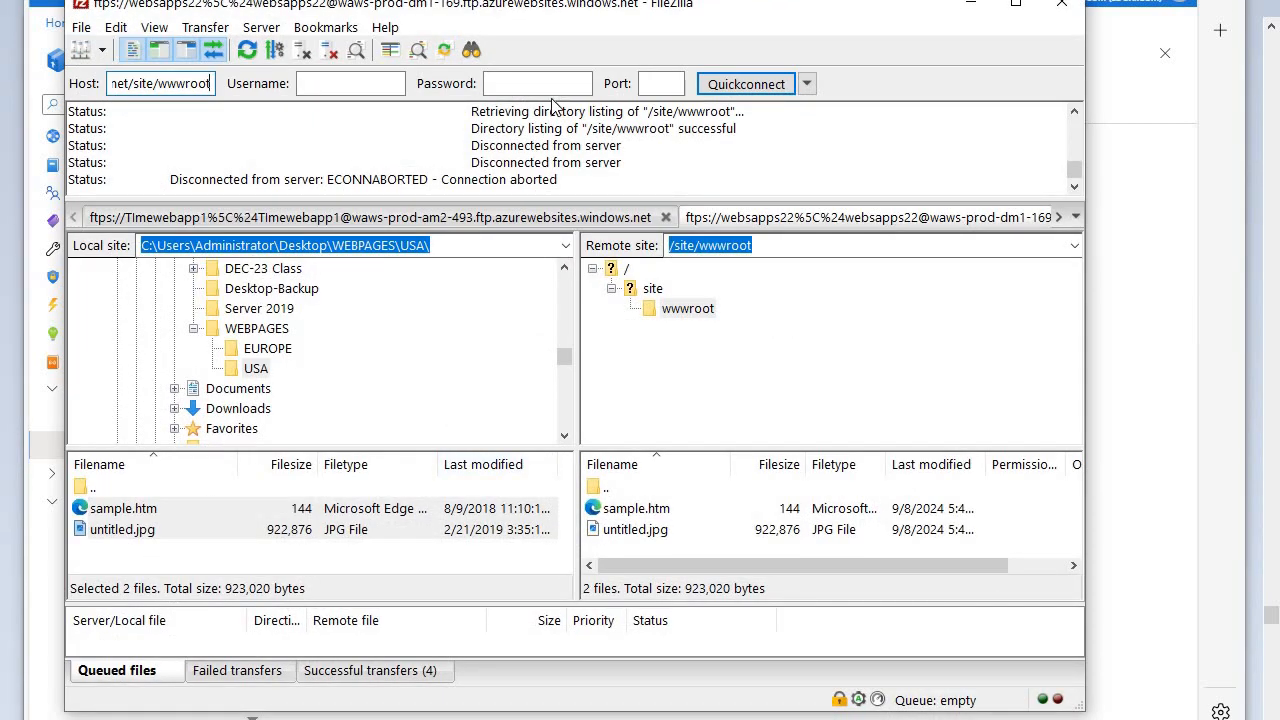
{"action": "right_click", "coordinate": [371, 83]}
{"action": "left_click", "coordinate": [400, 174]}
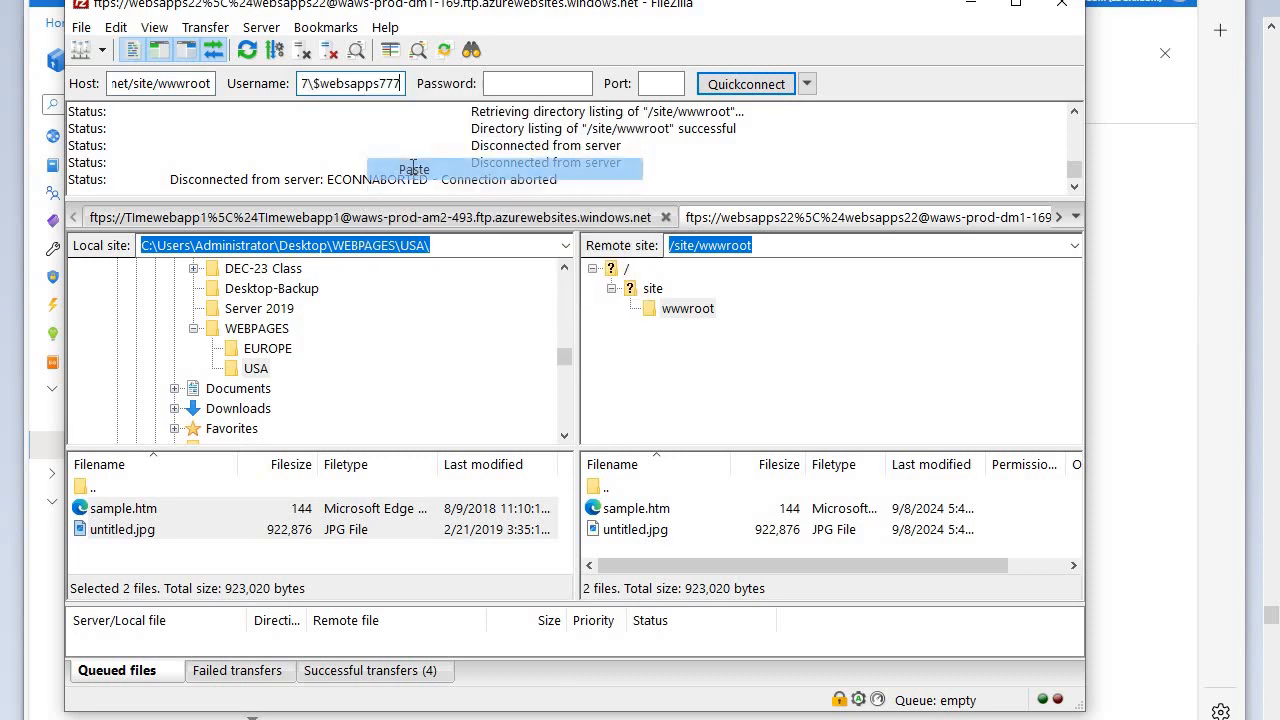
- Copy the application-scope FTPS password from Deployment Center and paste it as the FileZilla connection's password
{"action": "left_click", "coordinate": [715, 719]}
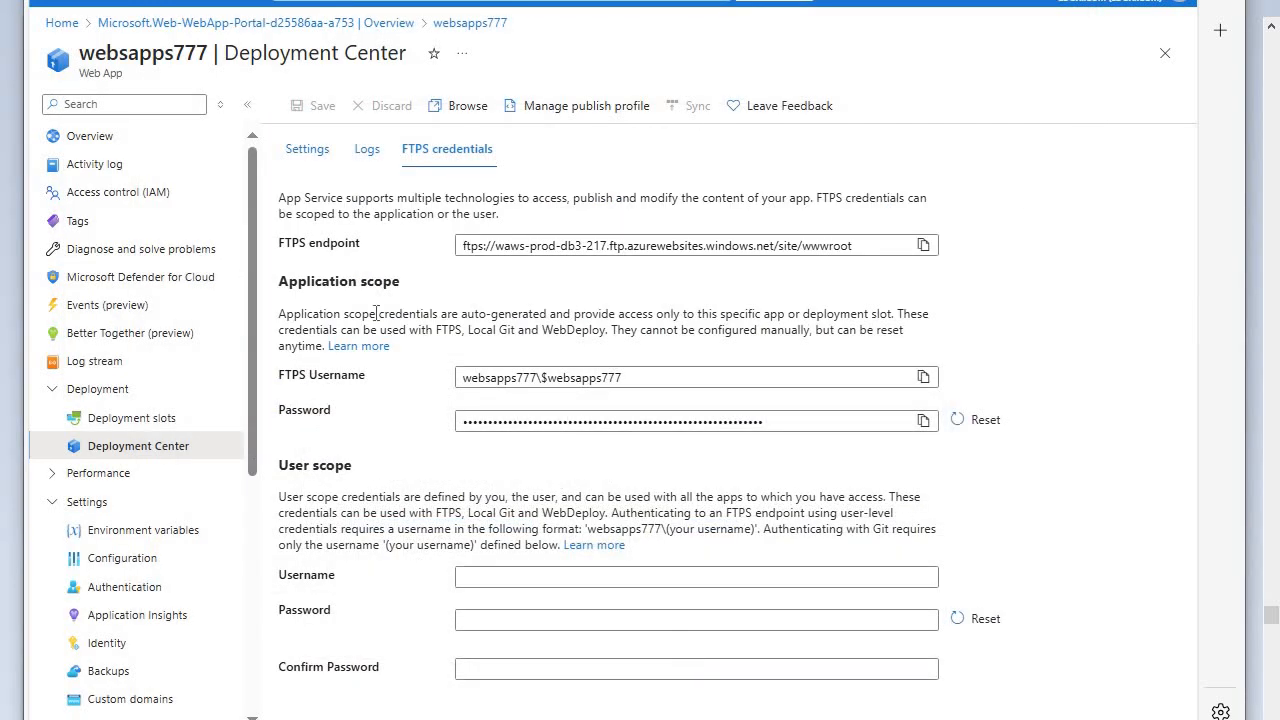
{"action": "left_click", "coordinate": [923, 420]}
{"action": "key", "text": "alt+Tab"}
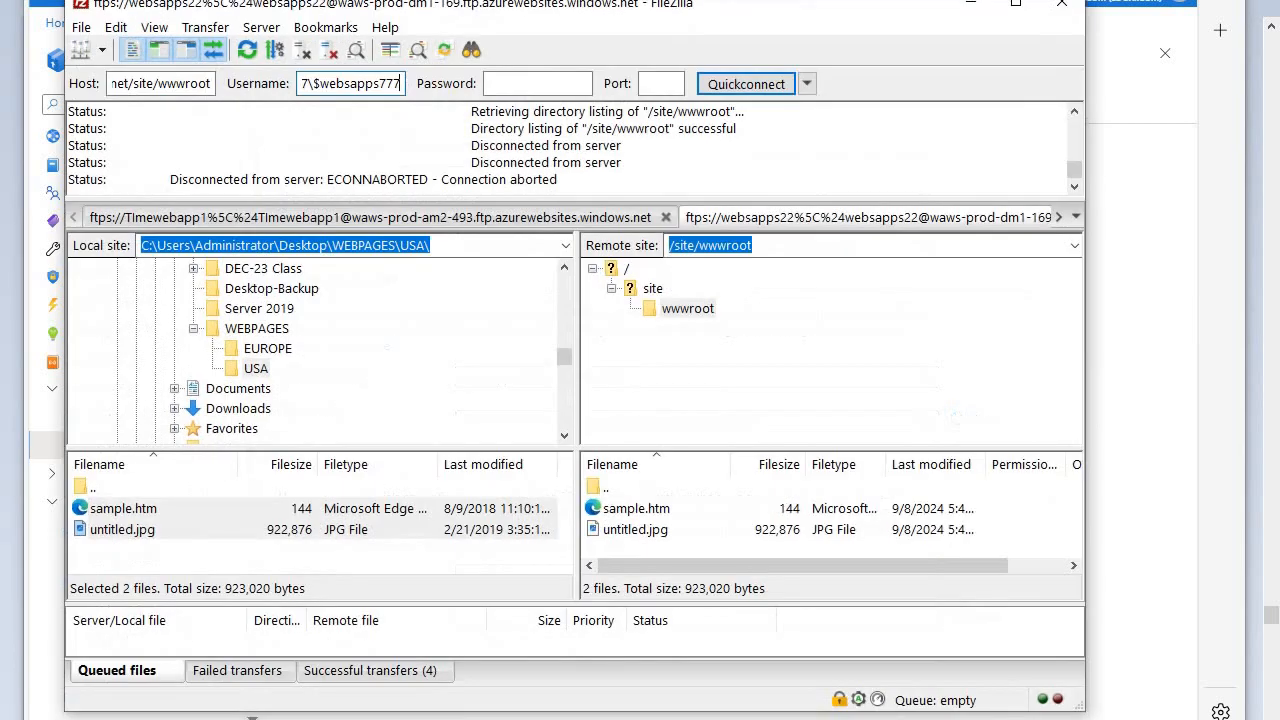
{"action": "right_click", "coordinate": [545, 92]}
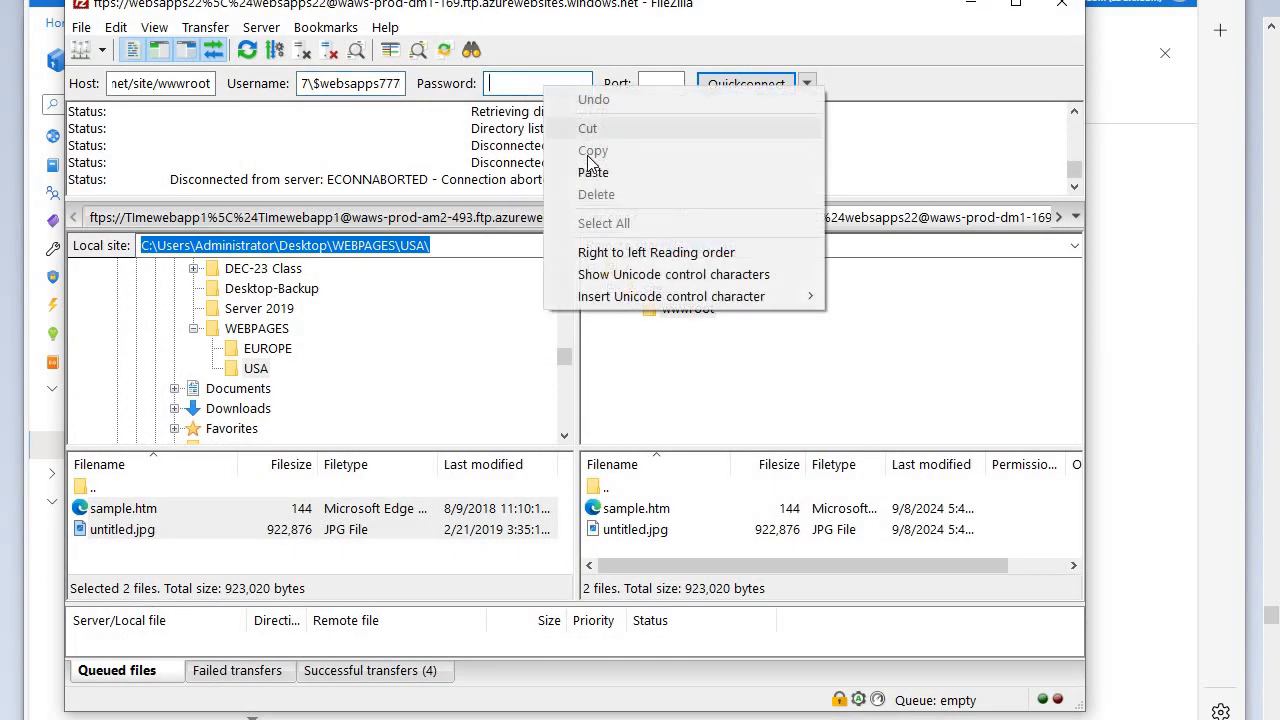
{"action": "left_click", "coordinate": [595, 169]}
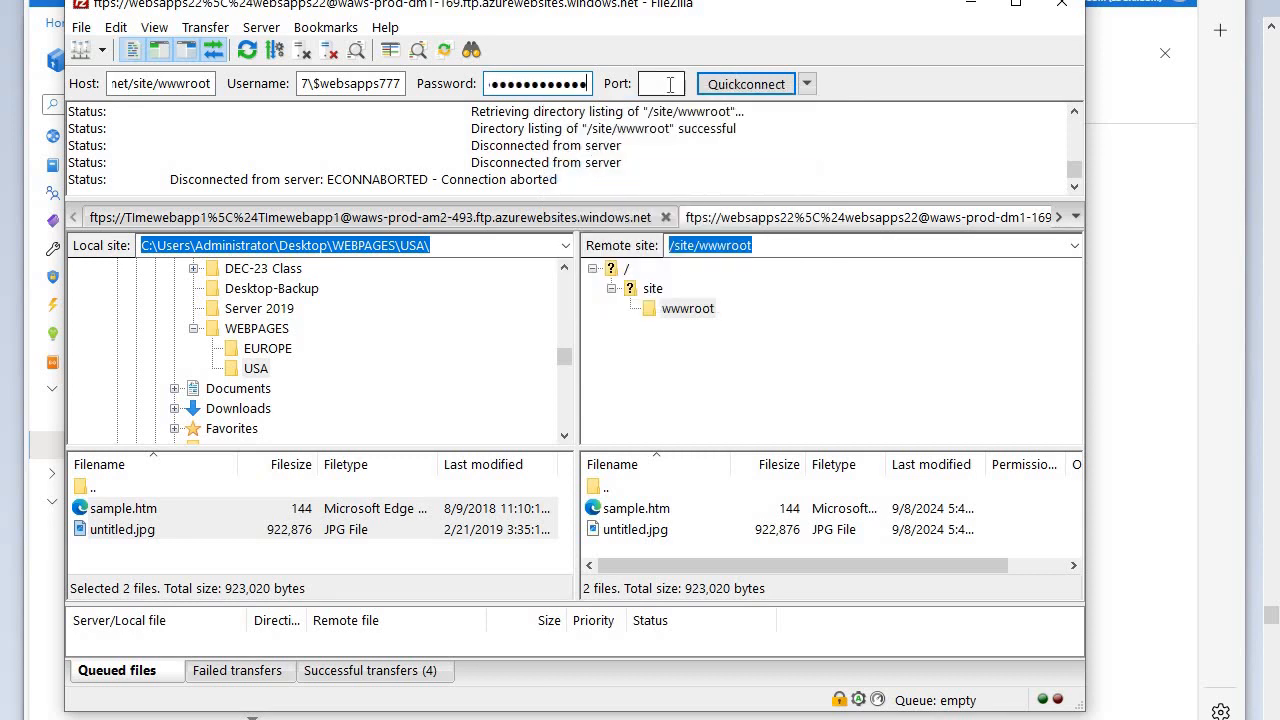
- Connect to the FTPS server in a new tab and accept its certificate as trusted
{"action": "left_click", "coordinate": [744, 88]}
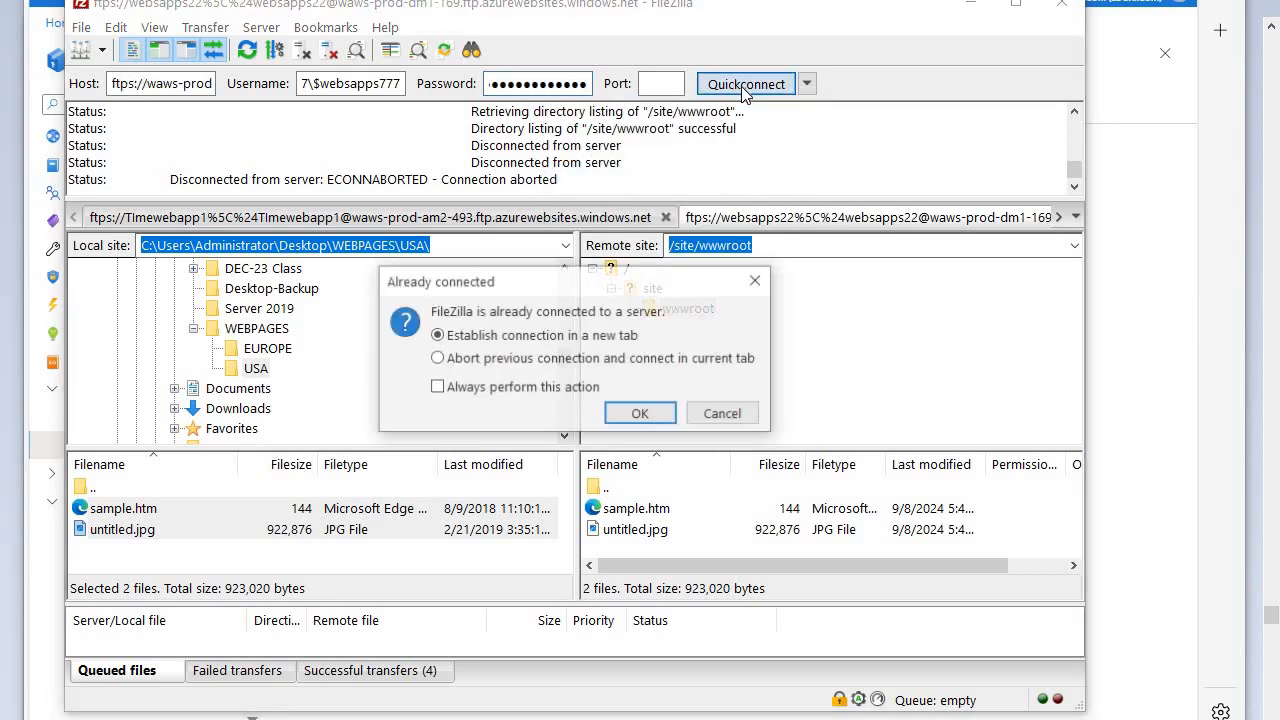
{"action": "left_click", "coordinate": [641, 410]}
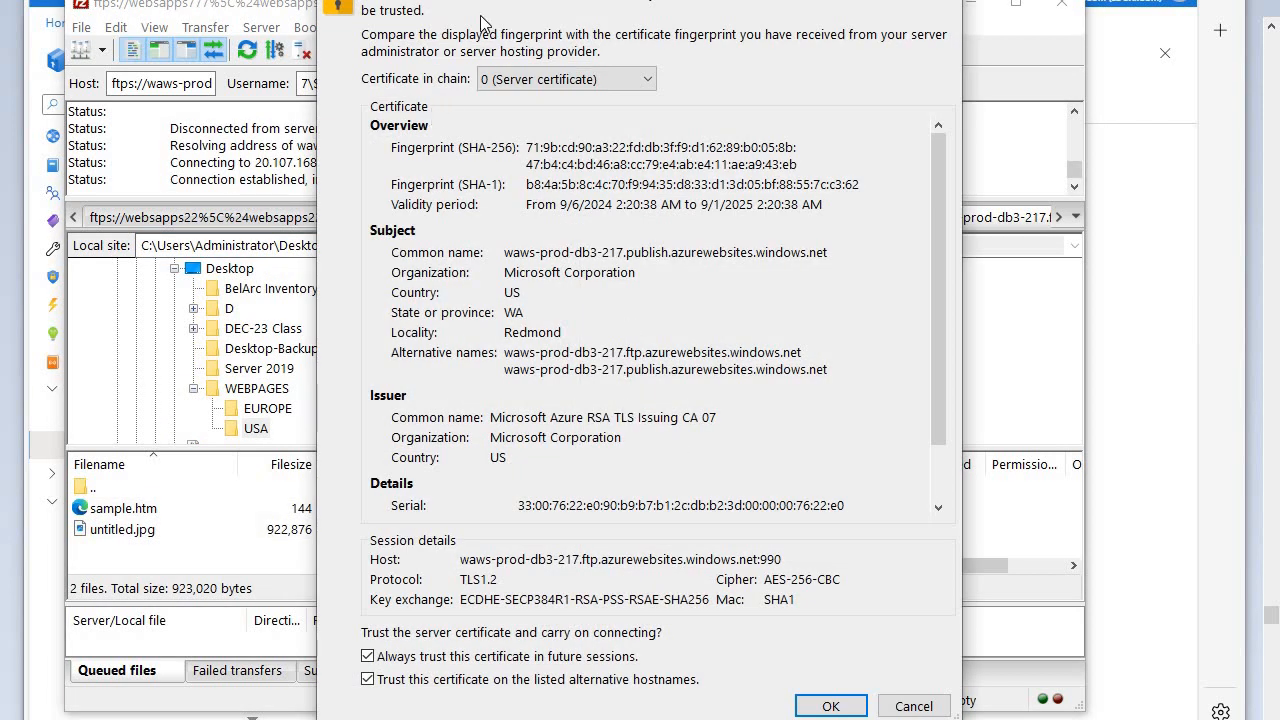
{"action": "left_click", "coordinate": [829, 706]}
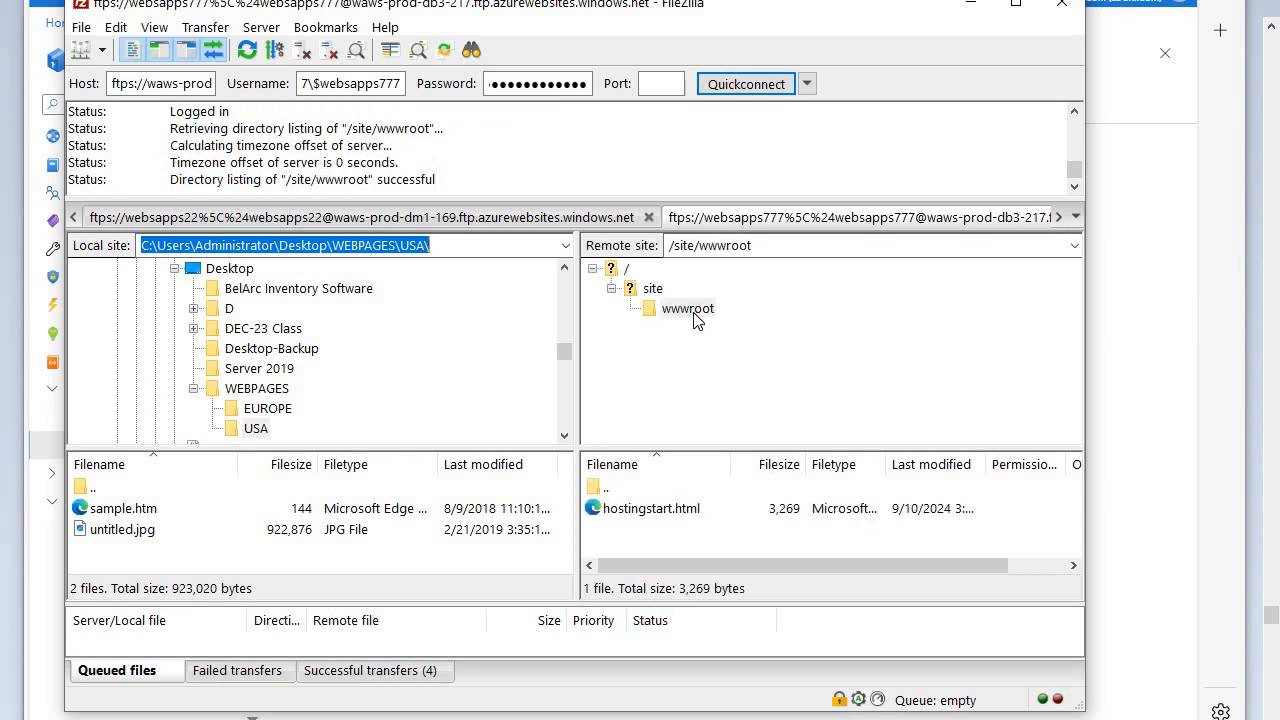
- Delete hostingstart.html from the remote /site/wwwroot folder
{"action": "left_click", "coordinate": [649, 513]}
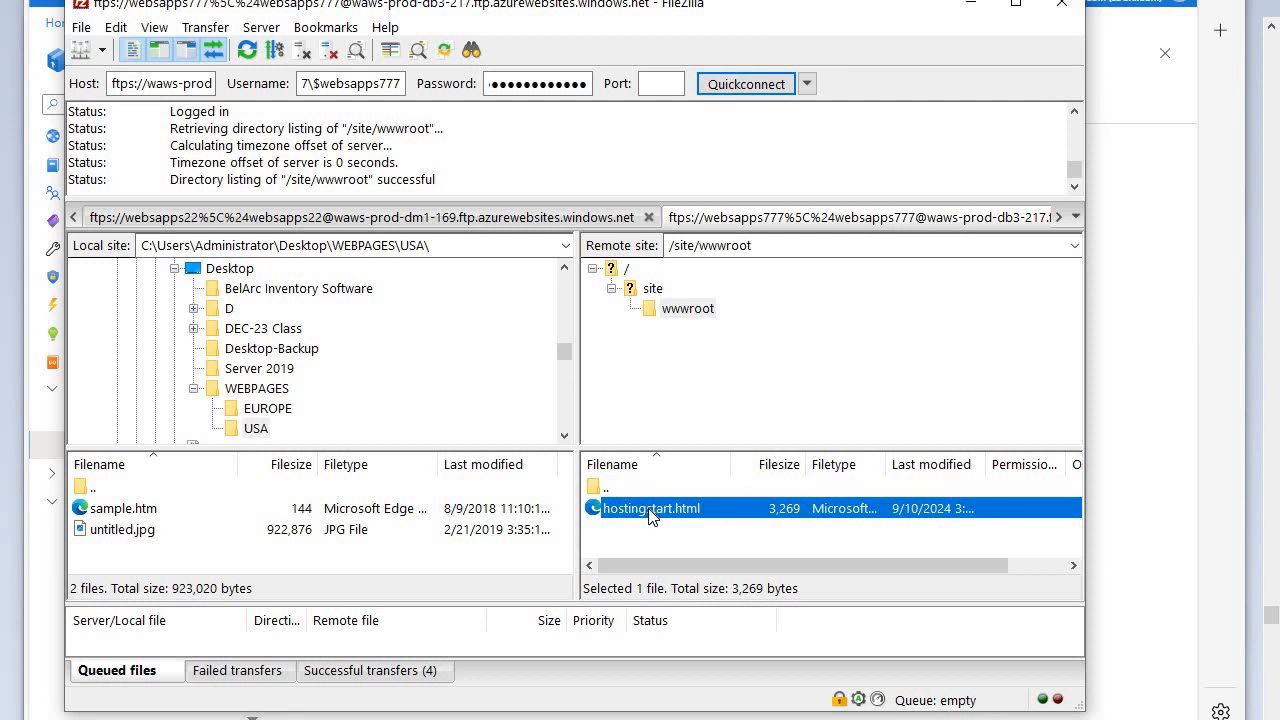
{"action": "key", "text": "Delete"}
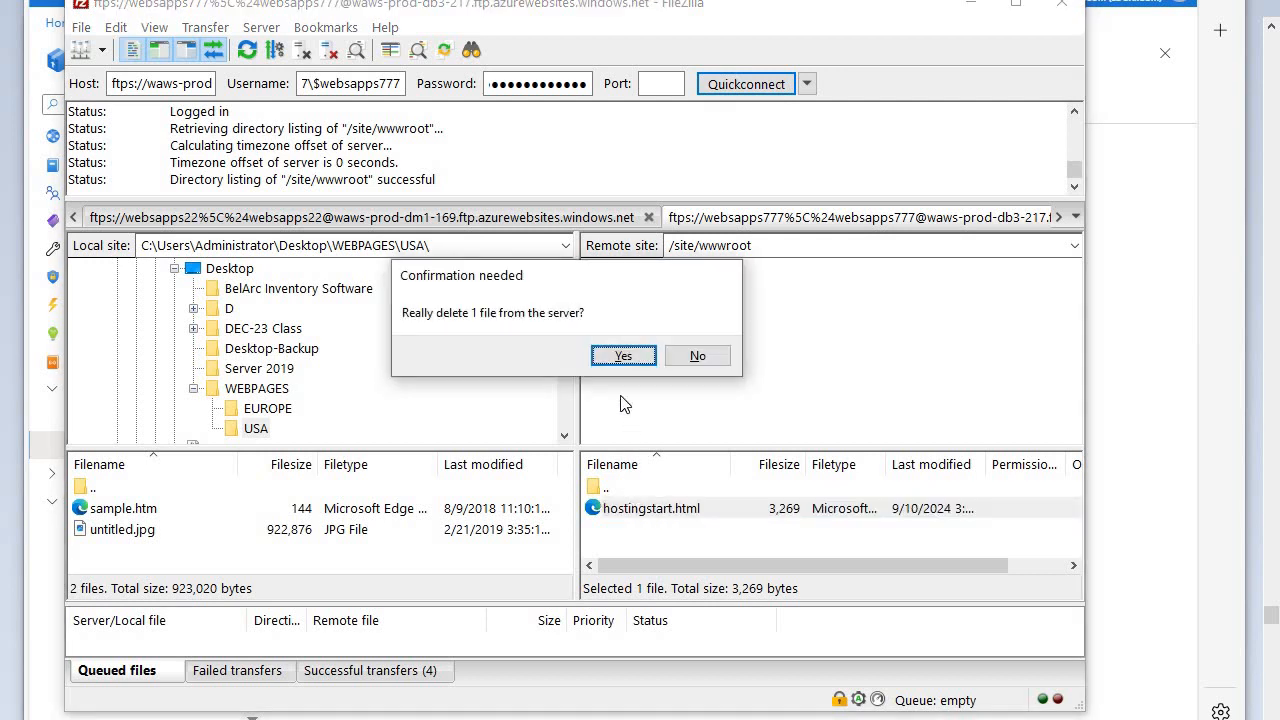
{"action": "left_click", "coordinate": [620, 358]}
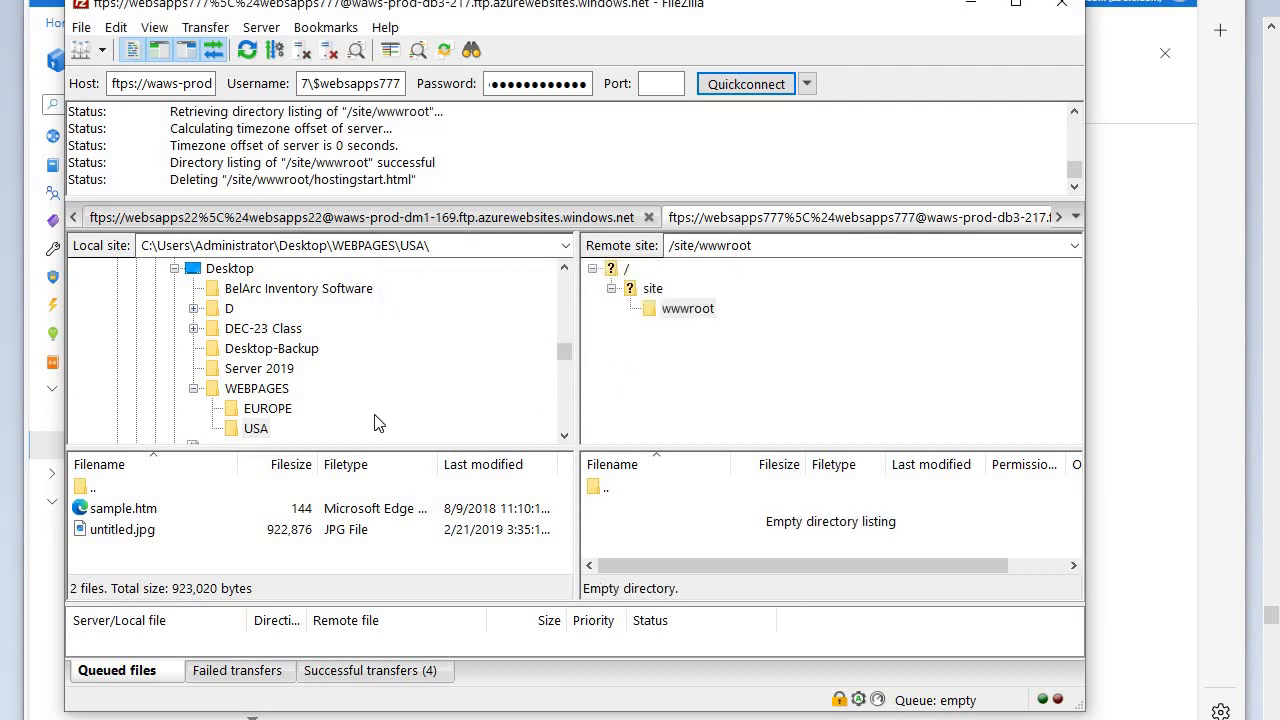
- Upload sample.htm and untitled.jpg from the local WEBPAGES\EUROPE folder to the remote /site/wwwroot folder
{"action": "left_click", "coordinate": [242, 390]}
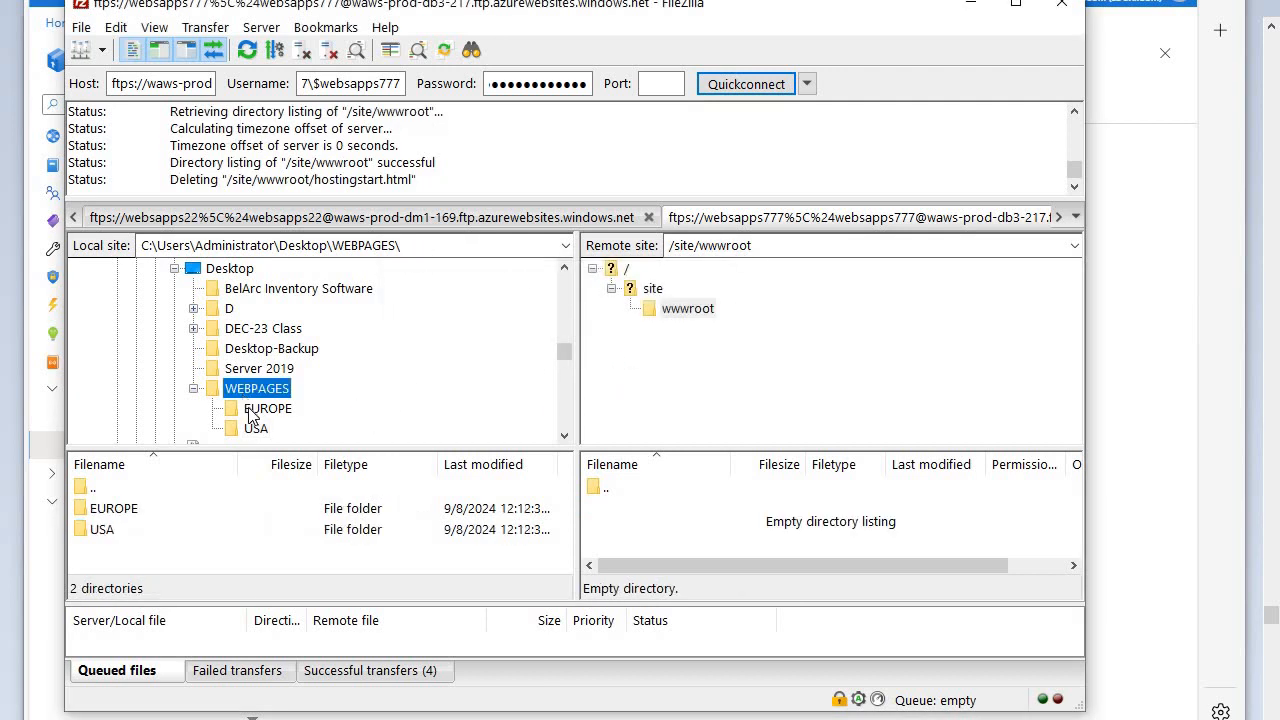
{"action": "left_click", "coordinate": [253, 410]}
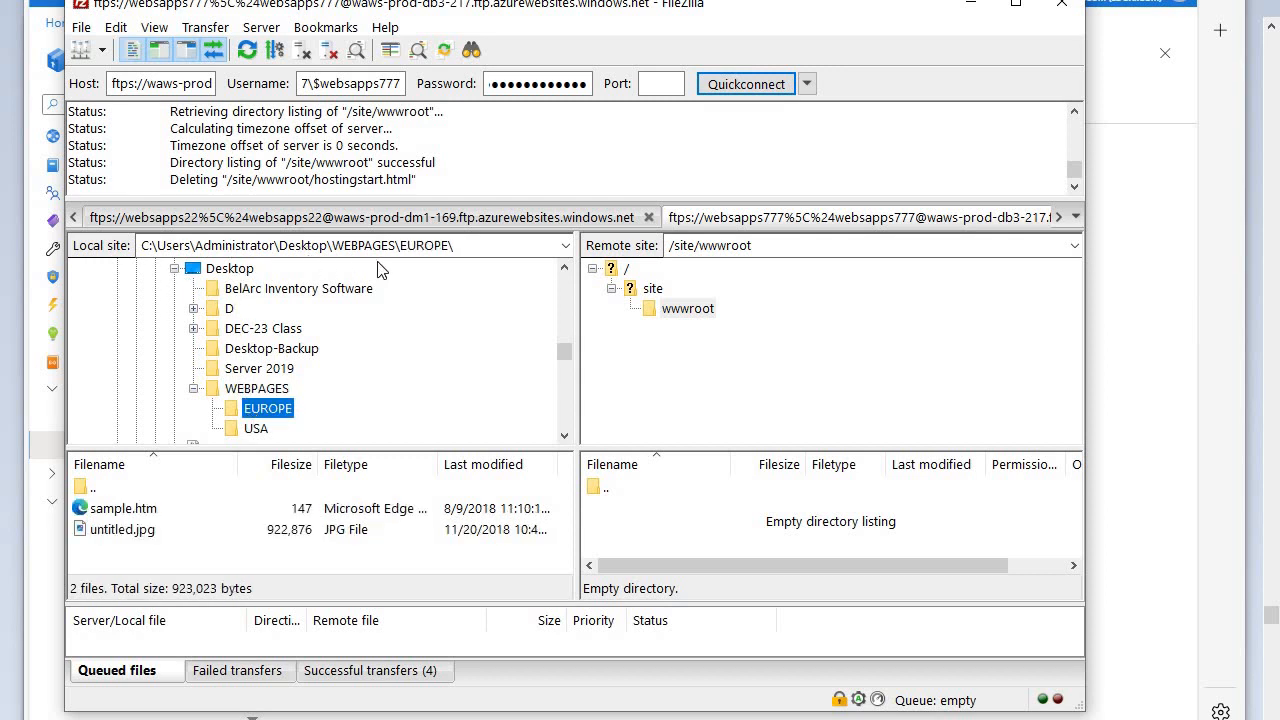
{"action": "left_click", "coordinate": [262, 430]}
{"action": "left_click", "coordinate": [262, 414]}
{"action": "left_click", "coordinate": [257, 428]}
{"action": "left_click", "coordinate": [258, 409]}
{"action": "left_click", "coordinate": [260, 410]}
{"action": "left_click", "coordinate": [100, 512]}
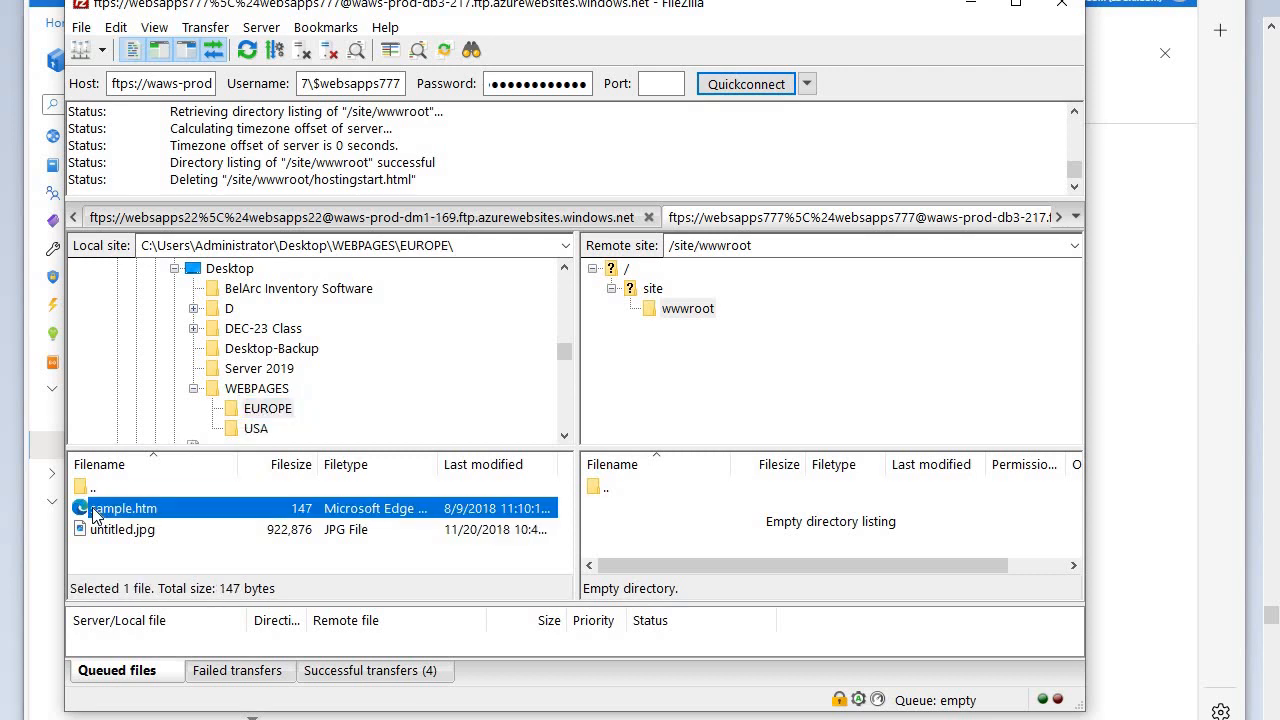
{"action": "key", "text": "ctrl+a"}
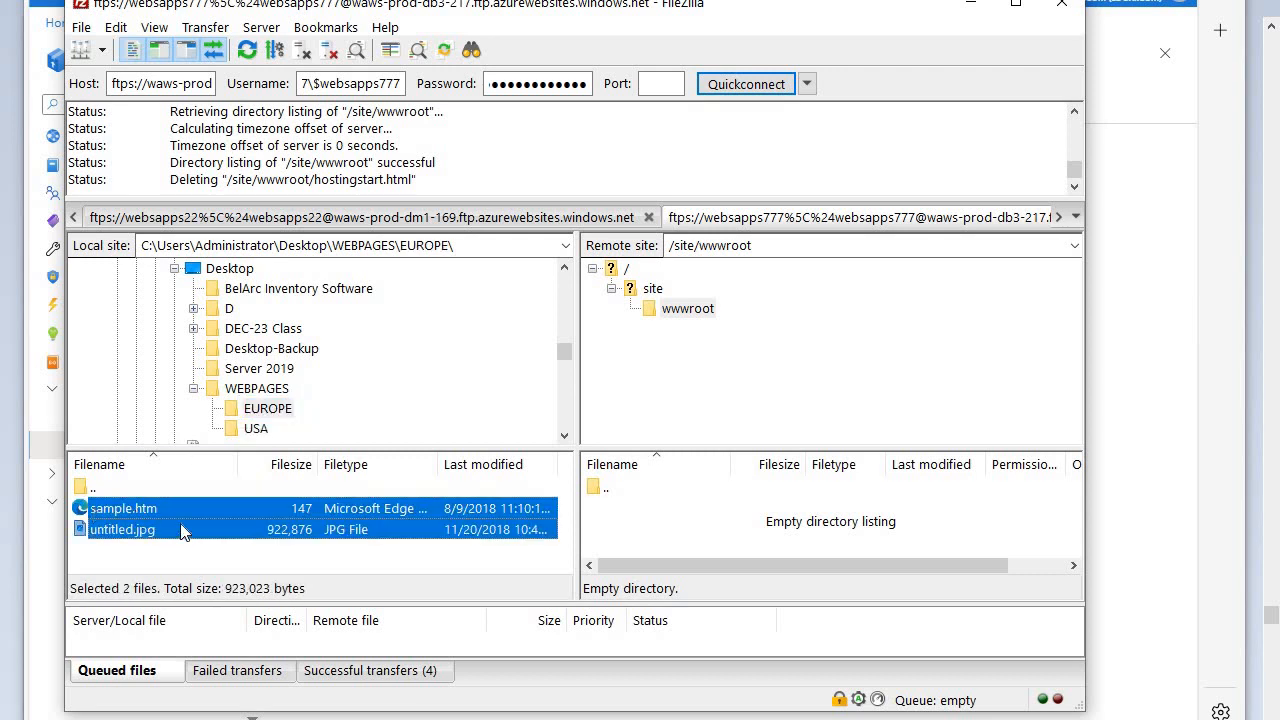
{"action": "left_click_drag", "start_coordinate": [181, 530], "coordinate": [719, 527]}
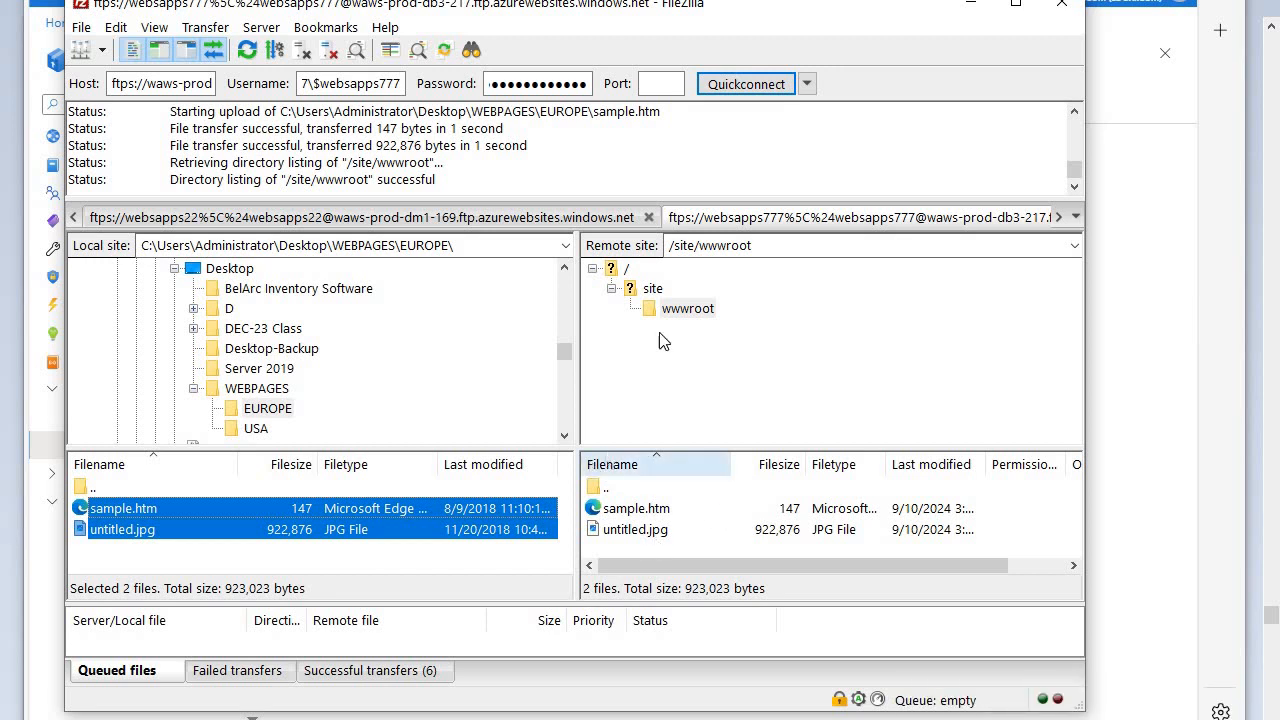
- Switch back to the Azure portal and open the default documents list in the websapps777 configuration
{"action": "left_click", "coordinate": [970, 5]}
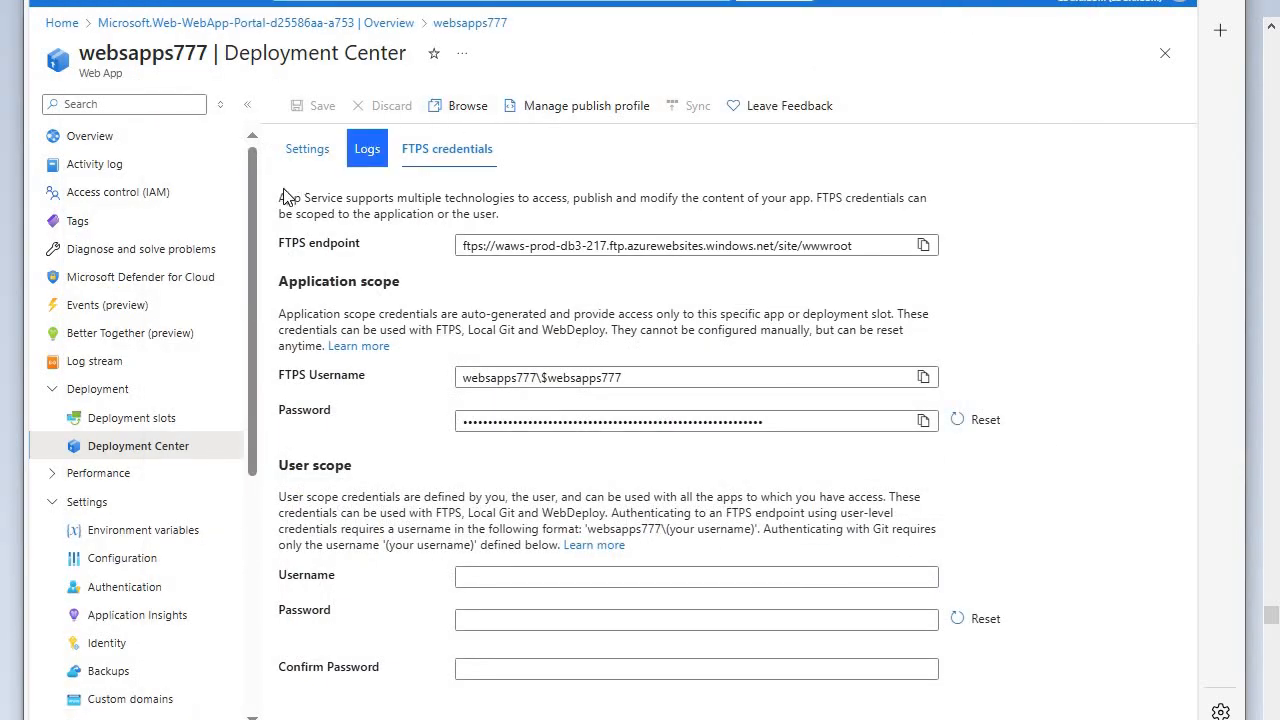
{"action": "left_click", "coordinate": [143, 565]}
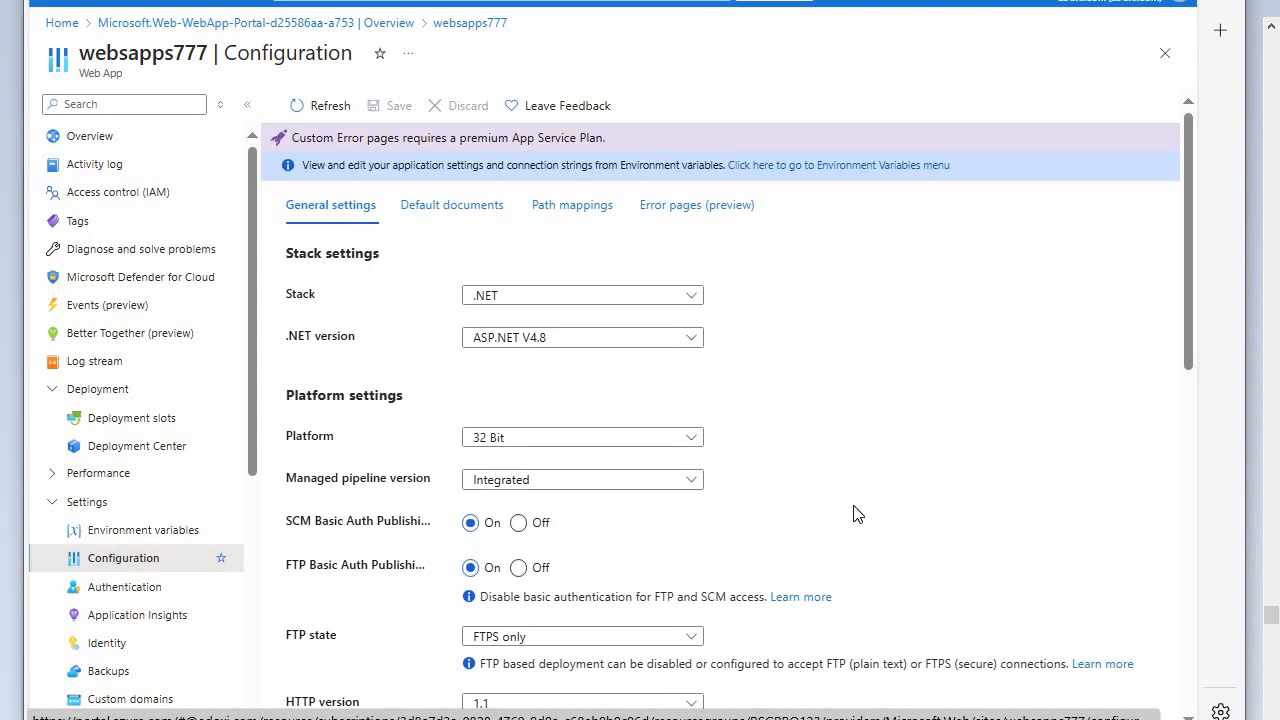
{"action": "scroll", "coordinate": [897, 491], "scroll_direction": "down", "scroll_amount": 10}
{"action": "scroll", "coordinate": [897, 491], "scroll_direction": "down", "scroll_amount": 1}
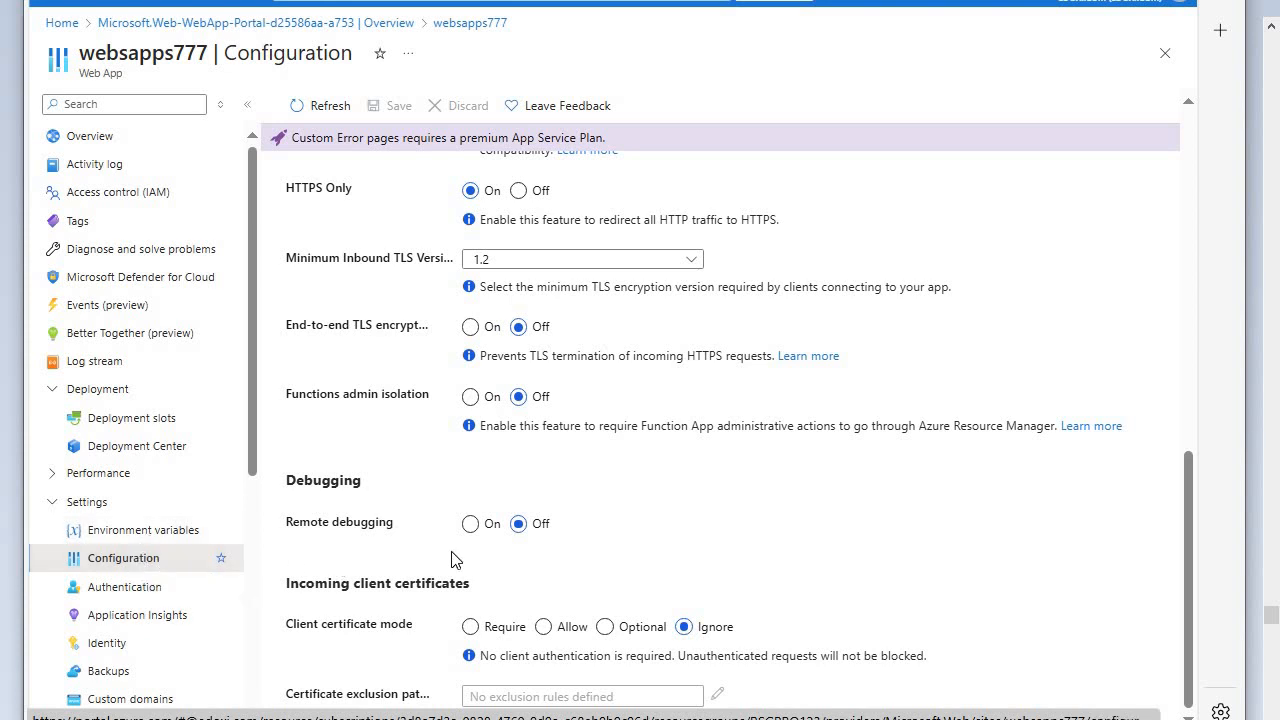
{"action": "scroll", "coordinate": [791, 523], "scroll_direction": "up", "scroll_amount": 10}
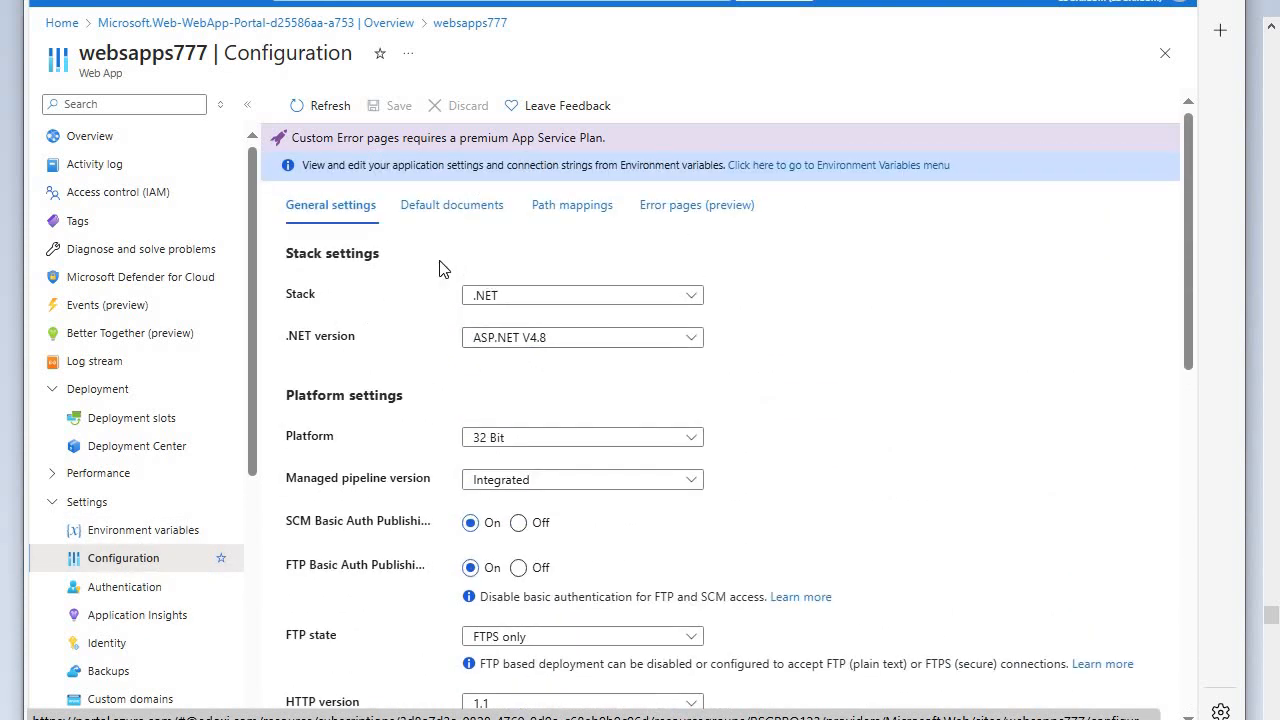
{"action": "left_click", "coordinate": [446, 210]}
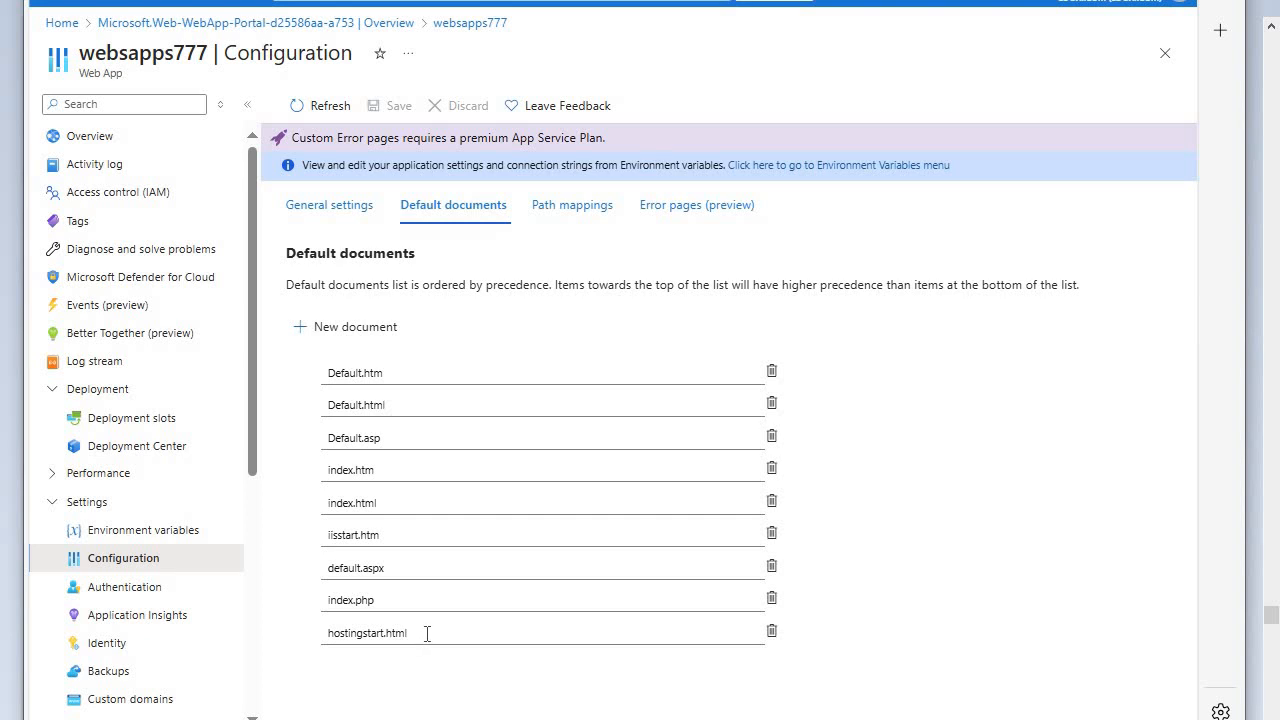
{"action": "left_click", "coordinate": [640, 716]}
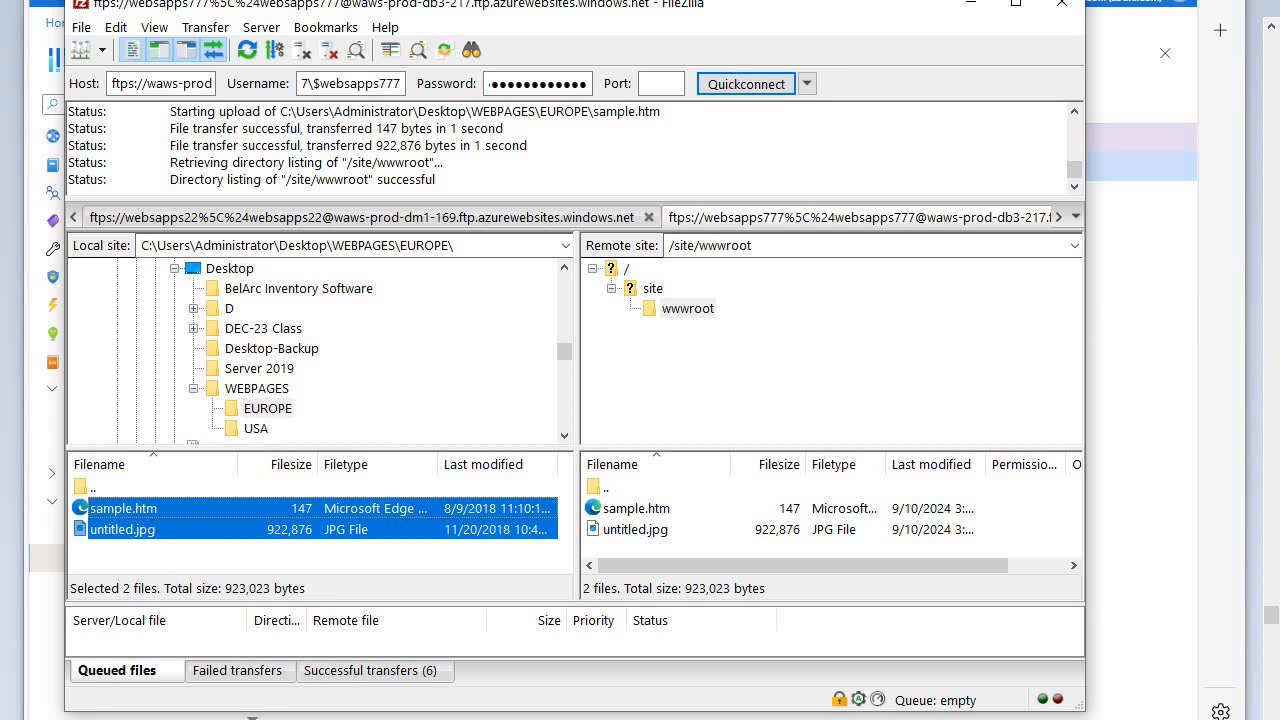
{"action": "left_click", "coordinate": [620, 716]}
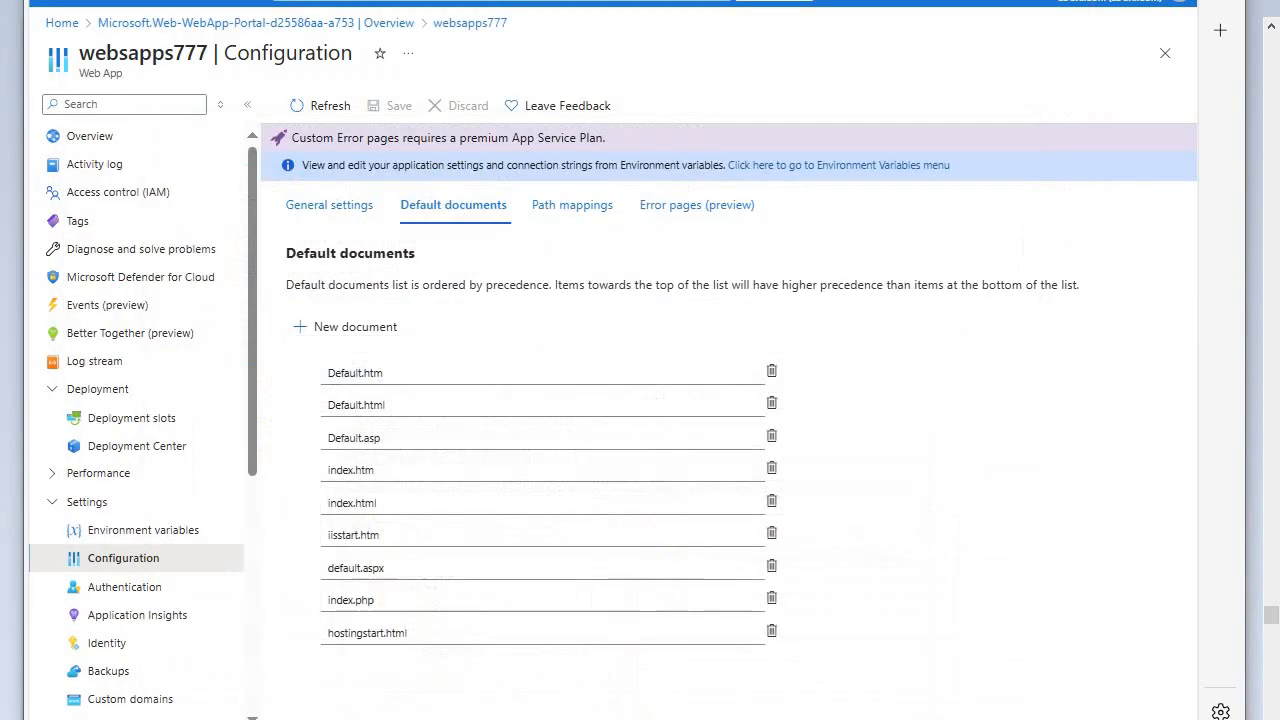
- Replace hostingstart.html with sample.htm in the default documents list and save the configuration changes
{"action": "left_click", "coordinate": [414, 633]}
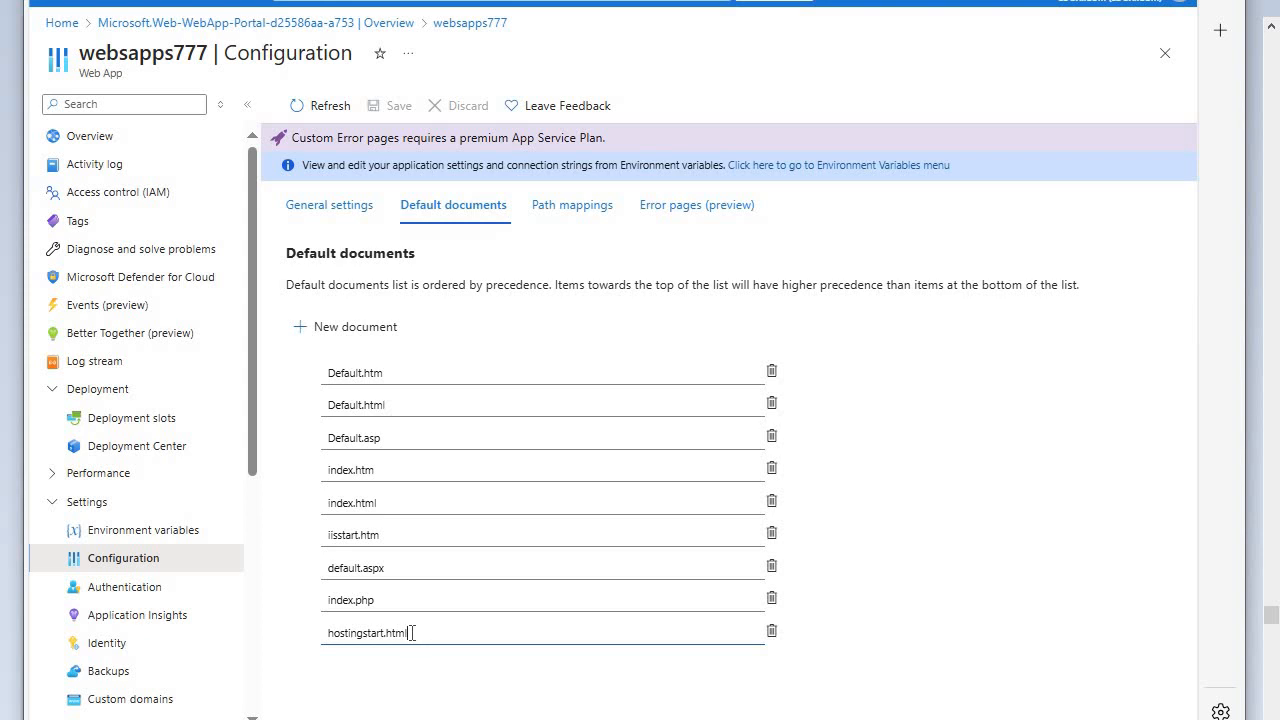
{"action": "key", "text": "BackSpace"}
{"action": "key", "text": "BackSpace"}
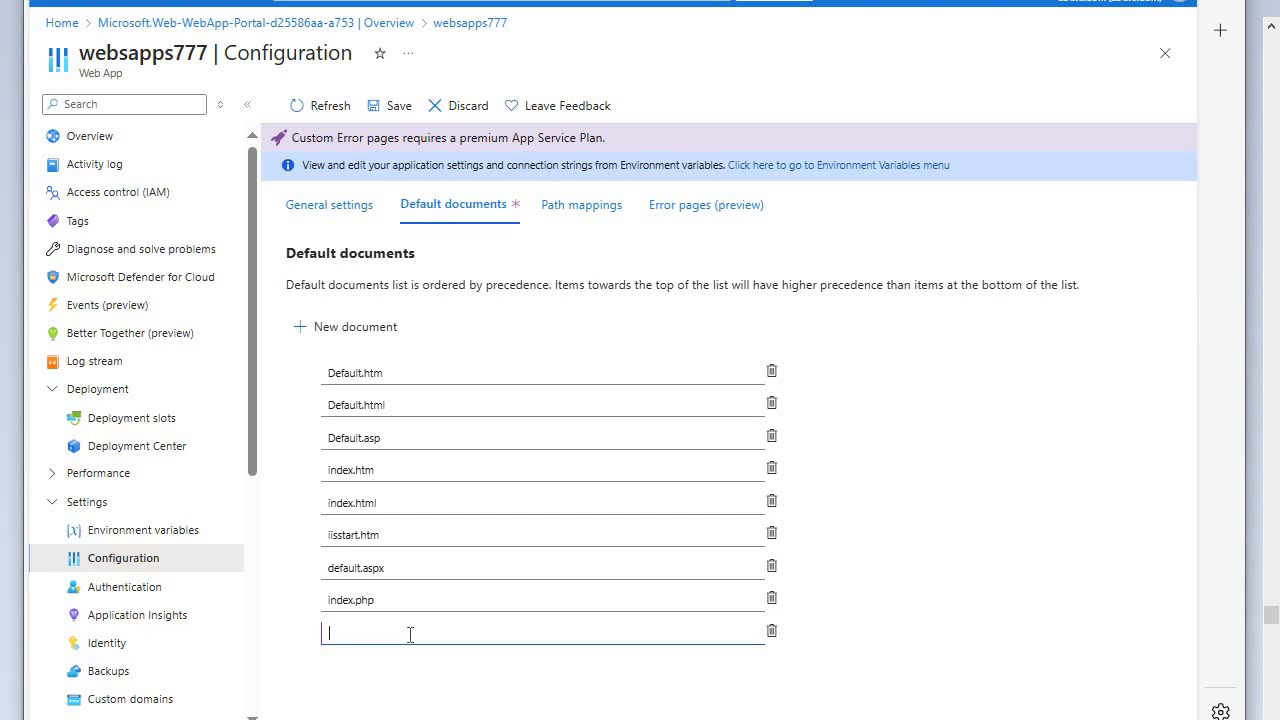
{"action": "type", "text": "m"}
{"action": "type", "text": "a"}
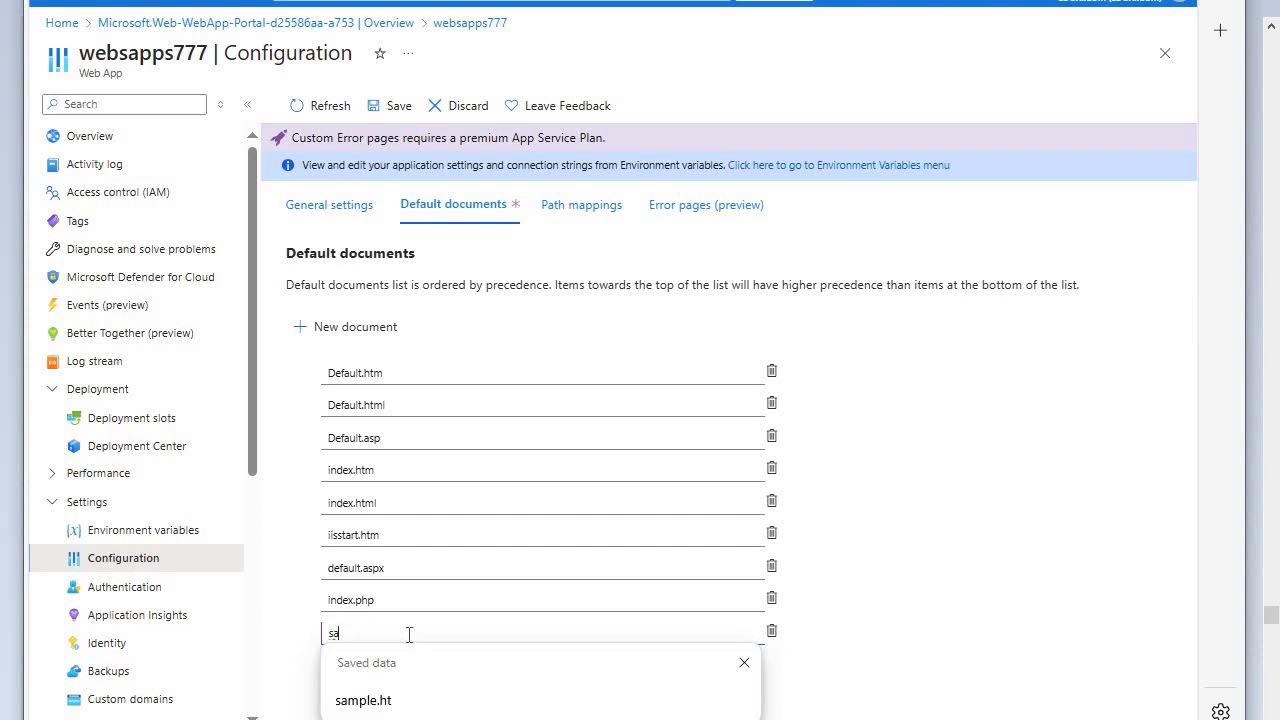
{"action": "left_click", "coordinate": [346, 700]}
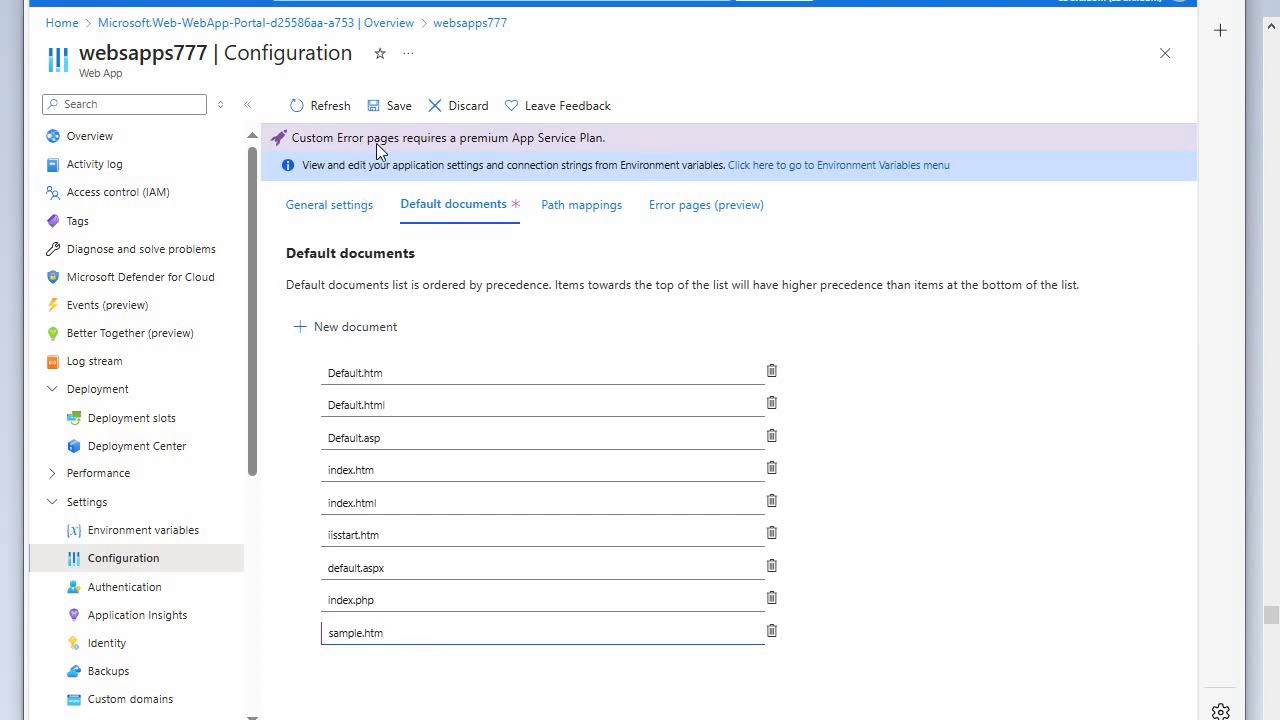
{"action": "left_click", "coordinate": [395, 110]}
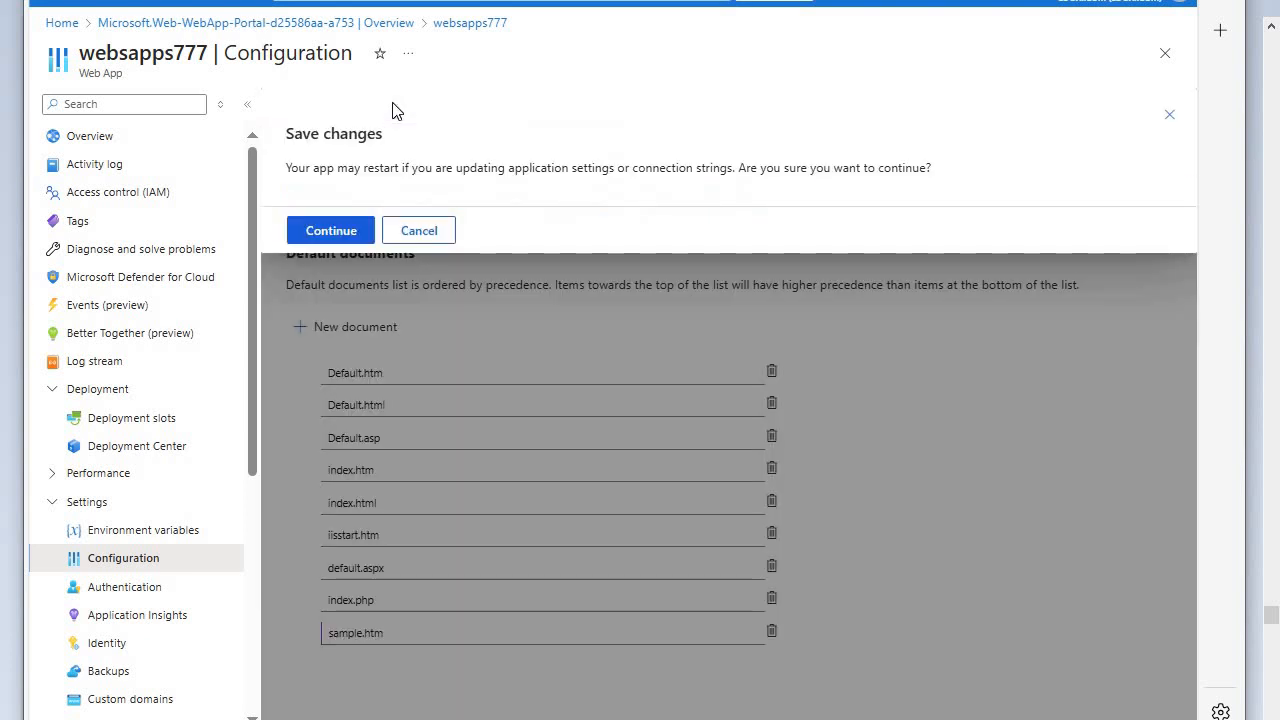
{"action": "left_click", "coordinate": [333, 231]}
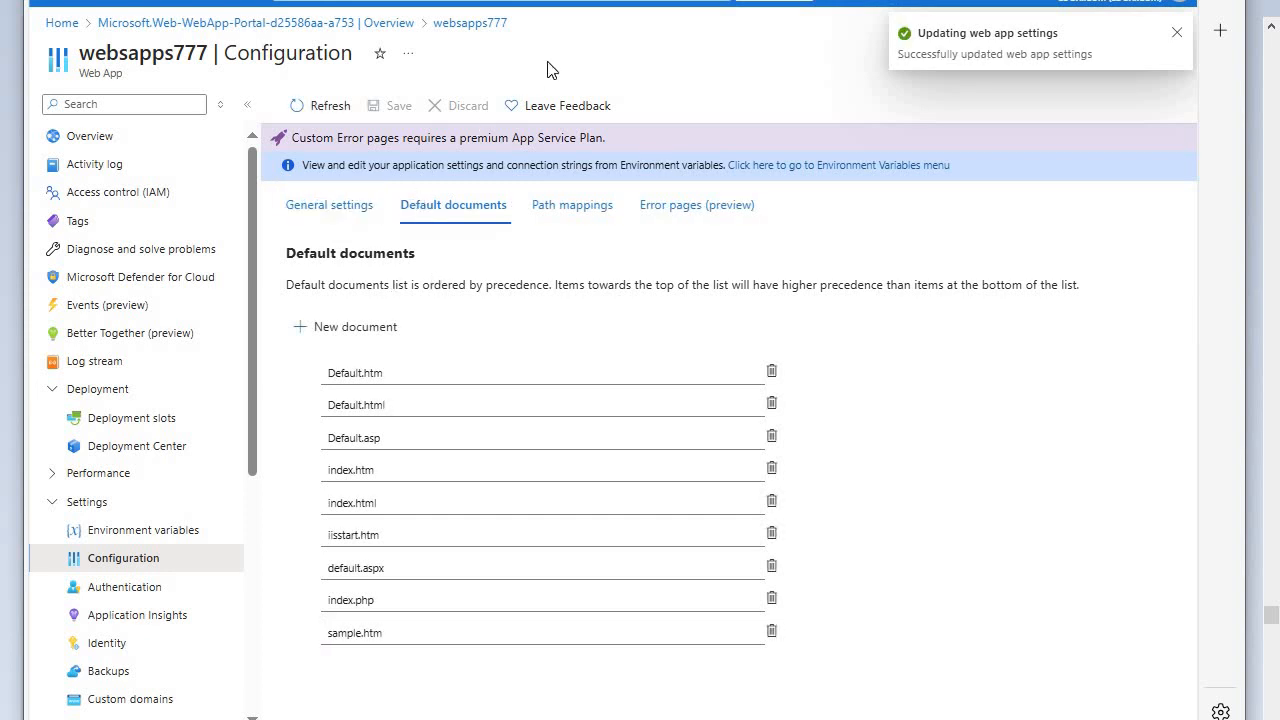
- Refresh the websapps777 configuration and view the site's published page in its browser tab
{"action": "left_click", "coordinate": [335, 1]}
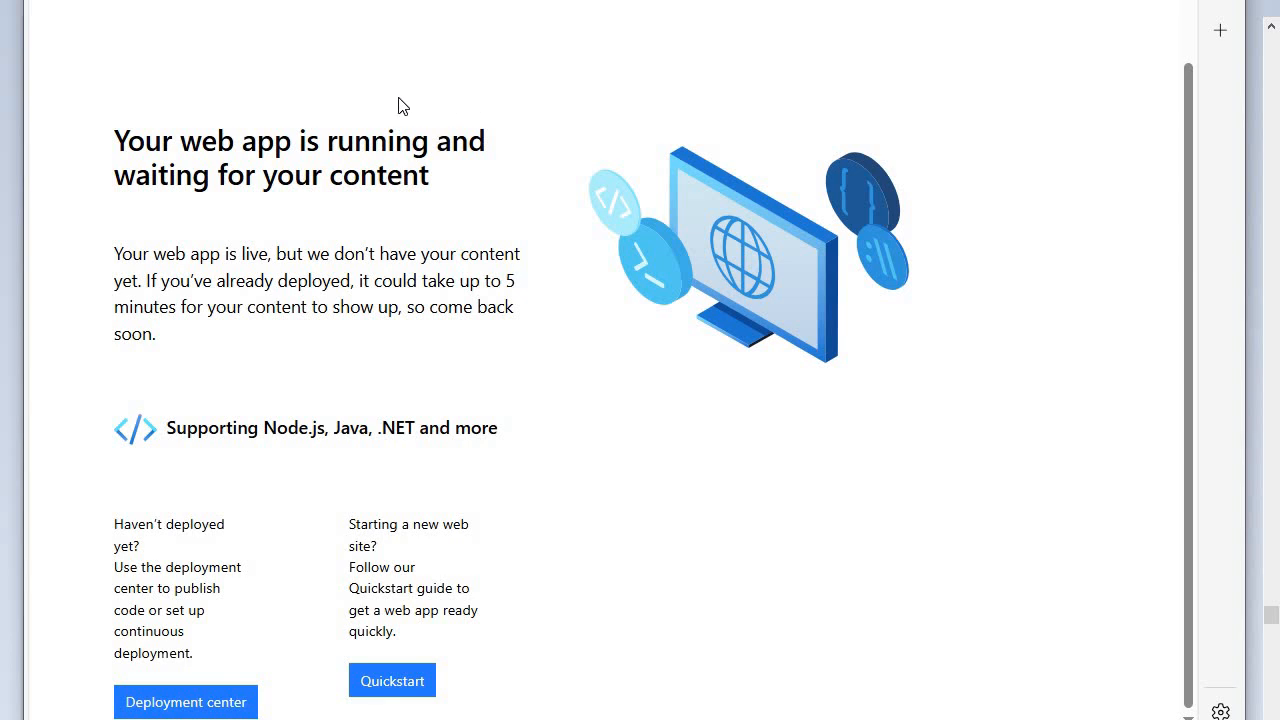
{"action": "left_click", "coordinate": [340, 2]}
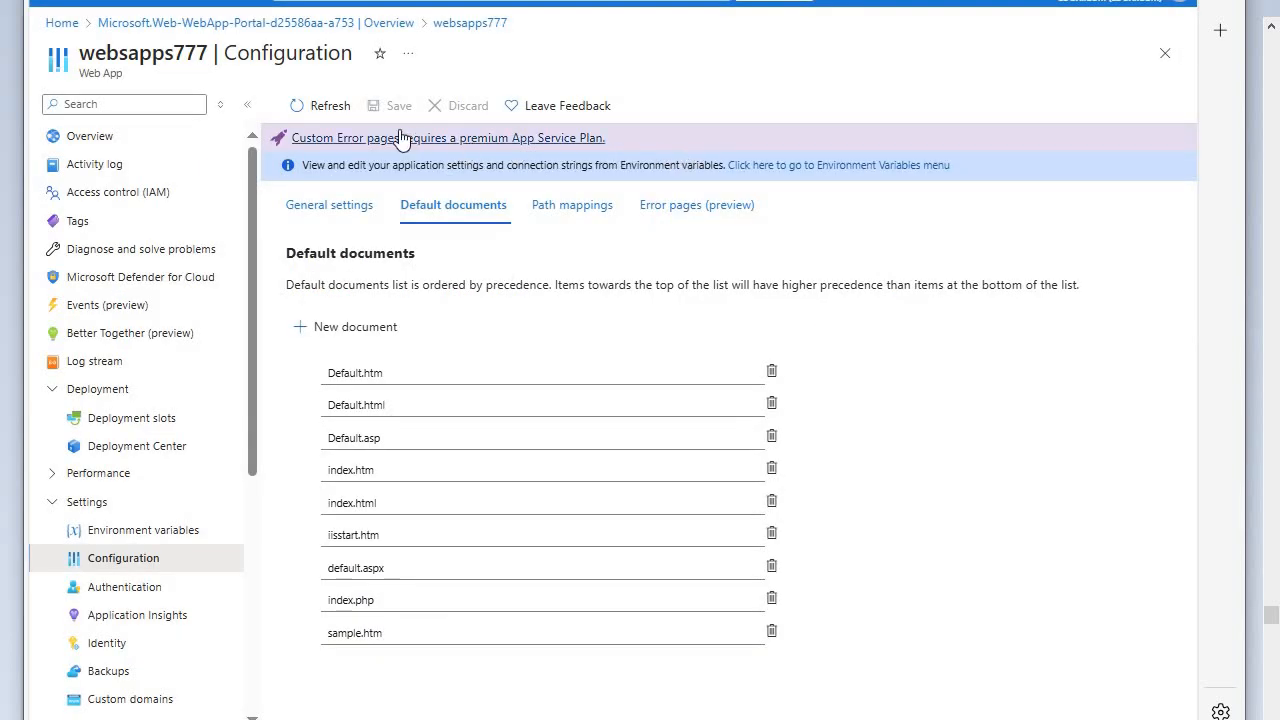
{"action": "left_click", "coordinate": [322, 111]}
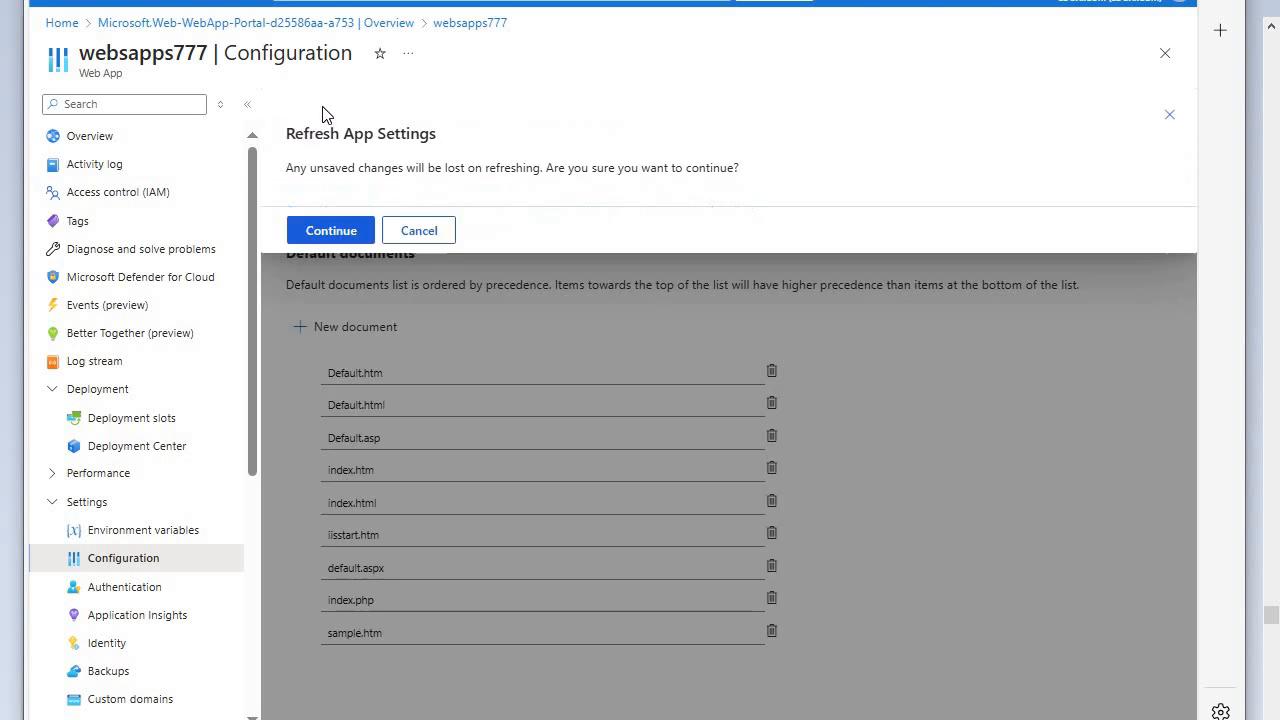
{"action": "left_click", "coordinate": [340, 232]}
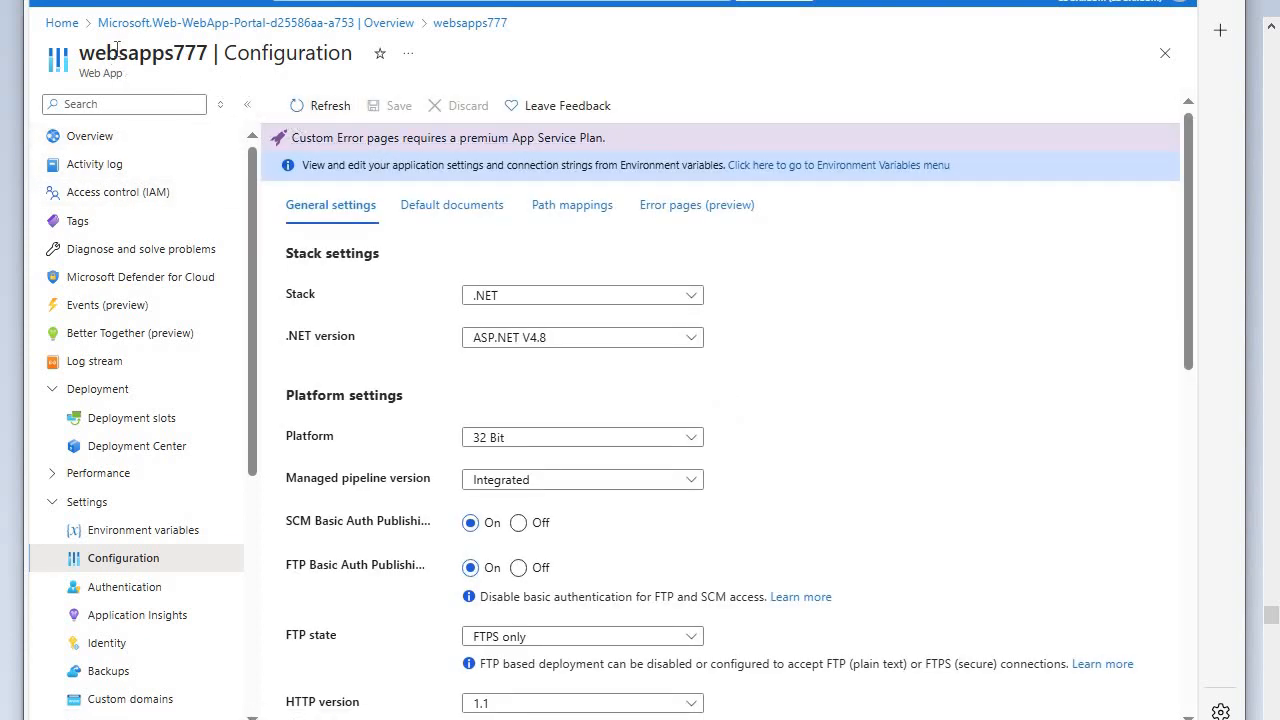
{"action": "key", "text": "ctrl+Tab"}
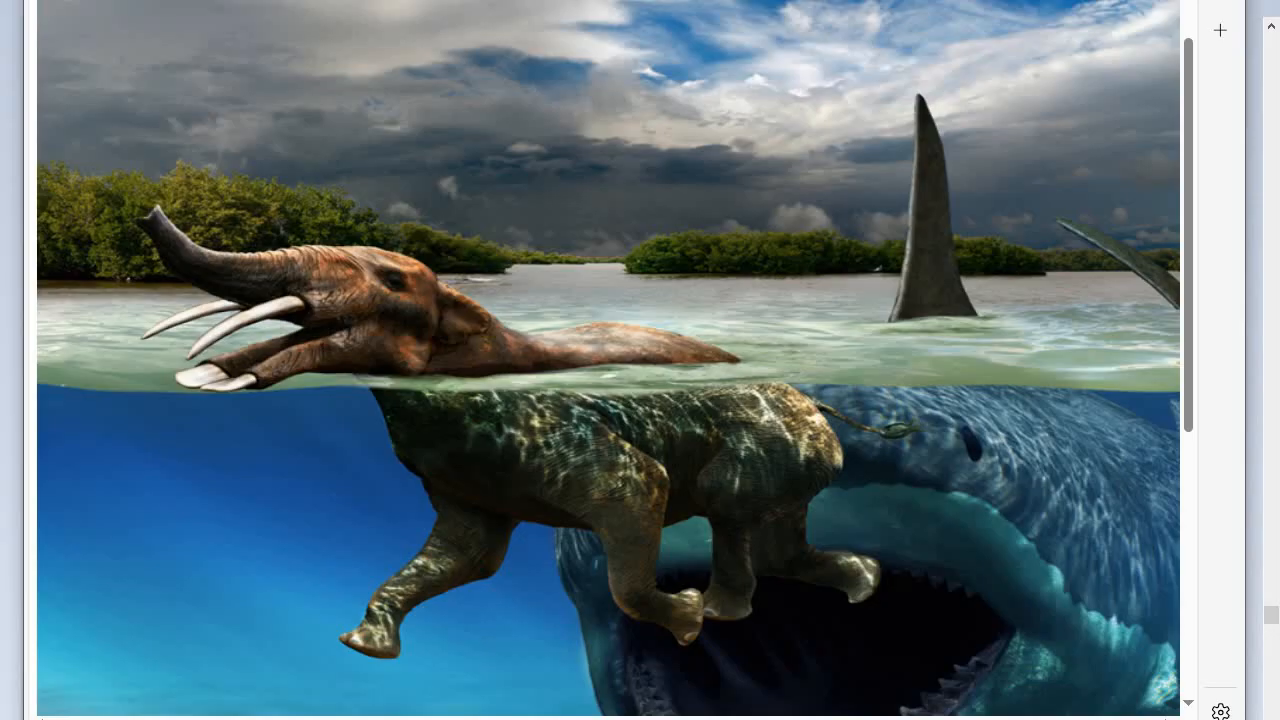
{"action": "scroll", "coordinate": [229, 117], "scroll_direction": "up", "scroll_amount": 1}
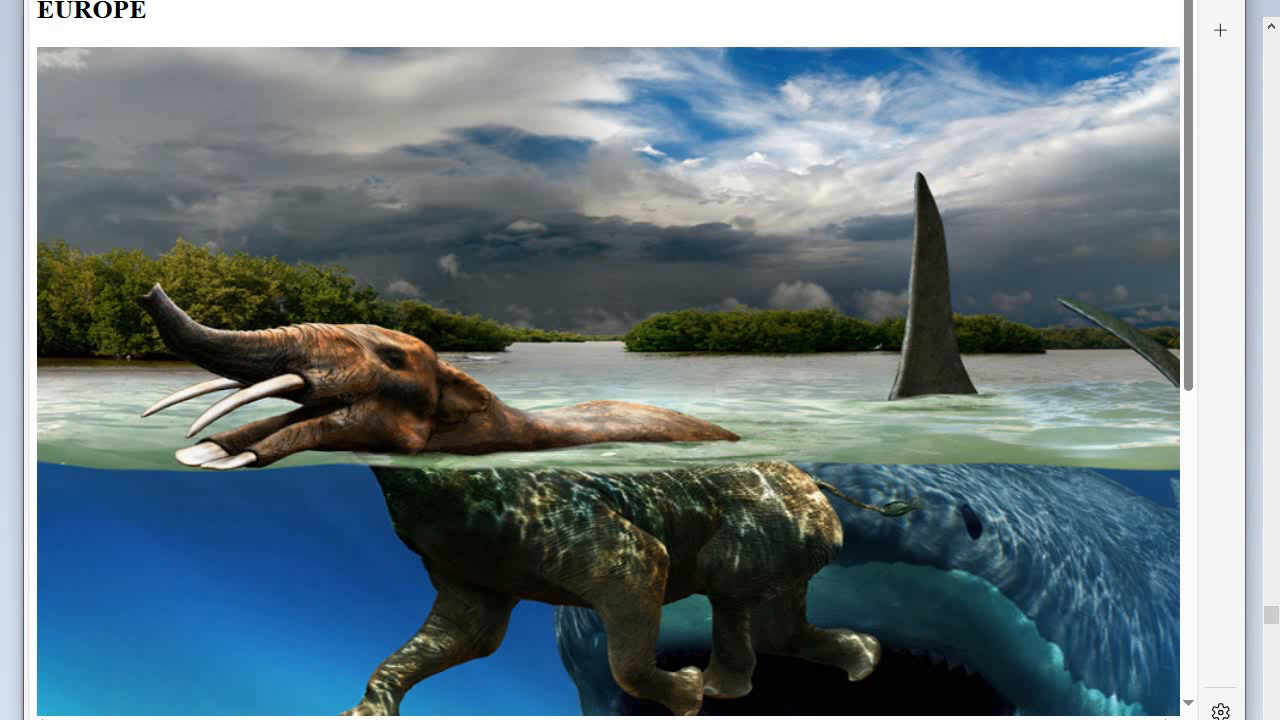
- Switch to File Explorer and open the WEBPAGES folder on the Desktop
{"action": "key", "text": "super+e"}
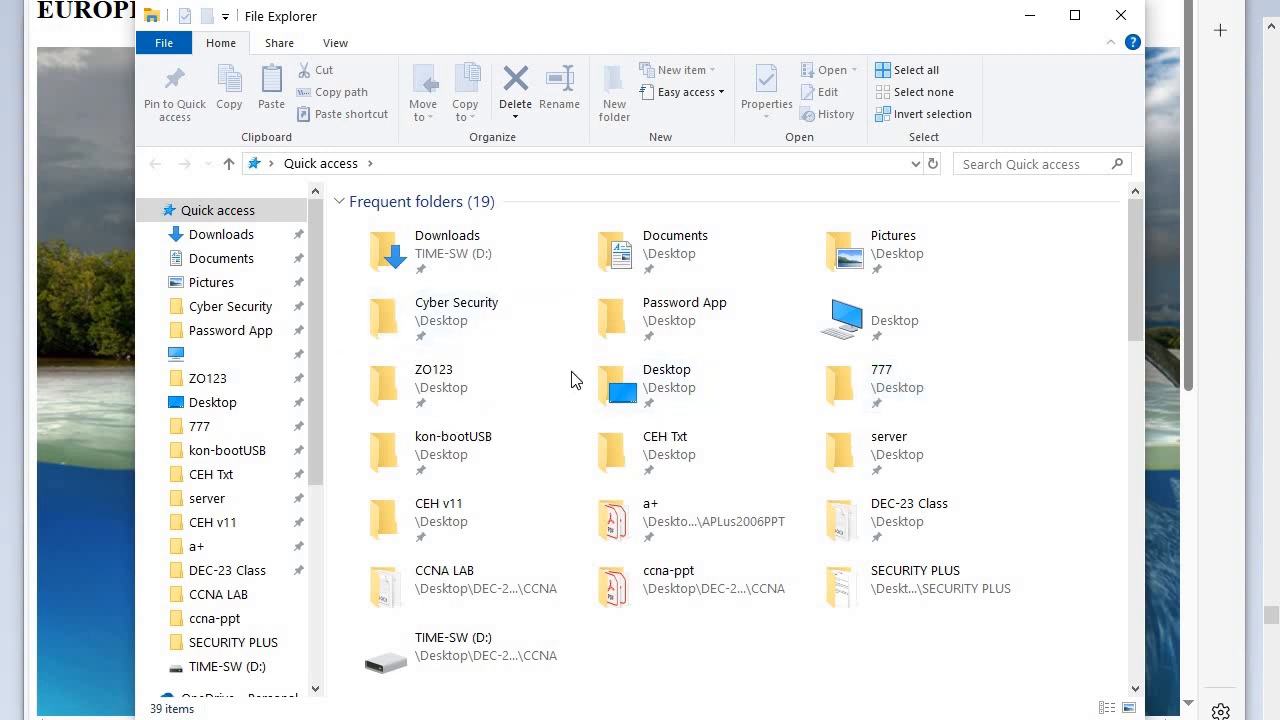
{"action": "scroll", "coordinate": [752, 625], "scroll_direction": "down", "scroll_amount": 2}
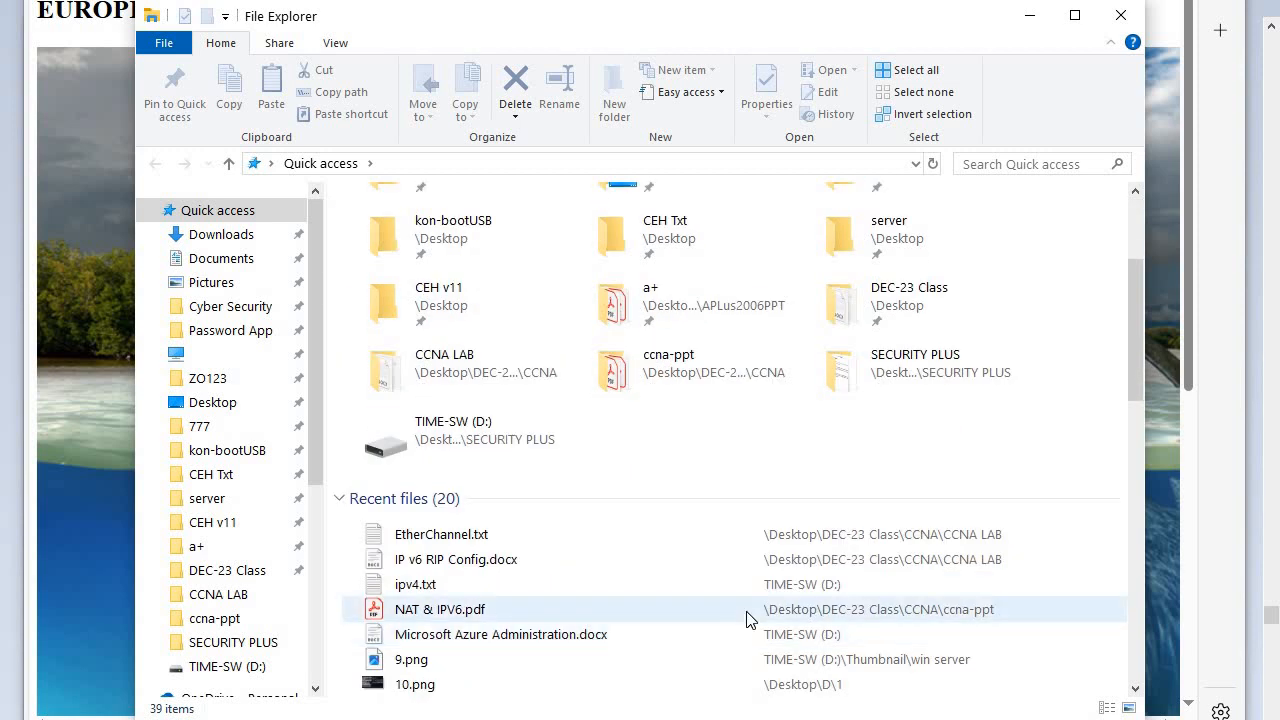
{"action": "scroll", "coordinate": [745, 612], "scroll_direction": "down", "scroll_amount": 6}
{"action": "scroll", "coordinate": [719, 600], "scroll_direction": "up", "scroll_amount": 10}
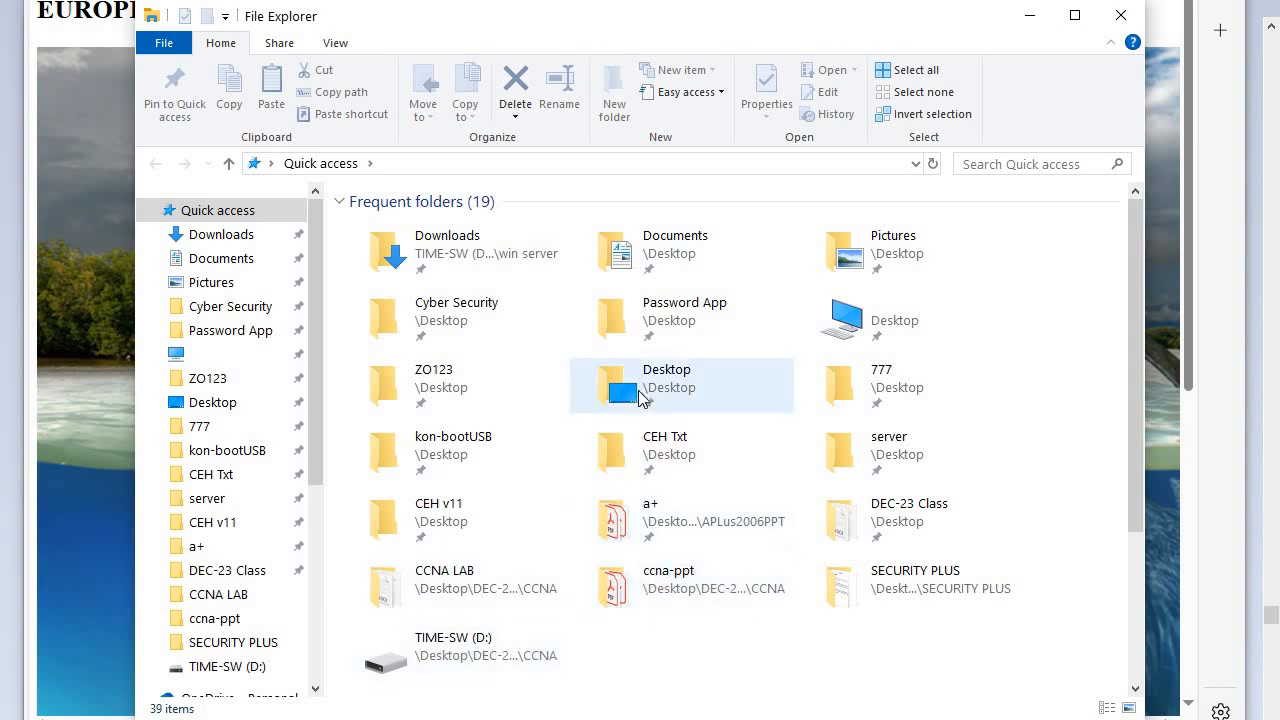
{"action": "double_click", "coordinate": [688, 395]}
{"action": "scroll", "coordinate": [478, 600], "scroll_direction": "down", "scroll_amount": 4}
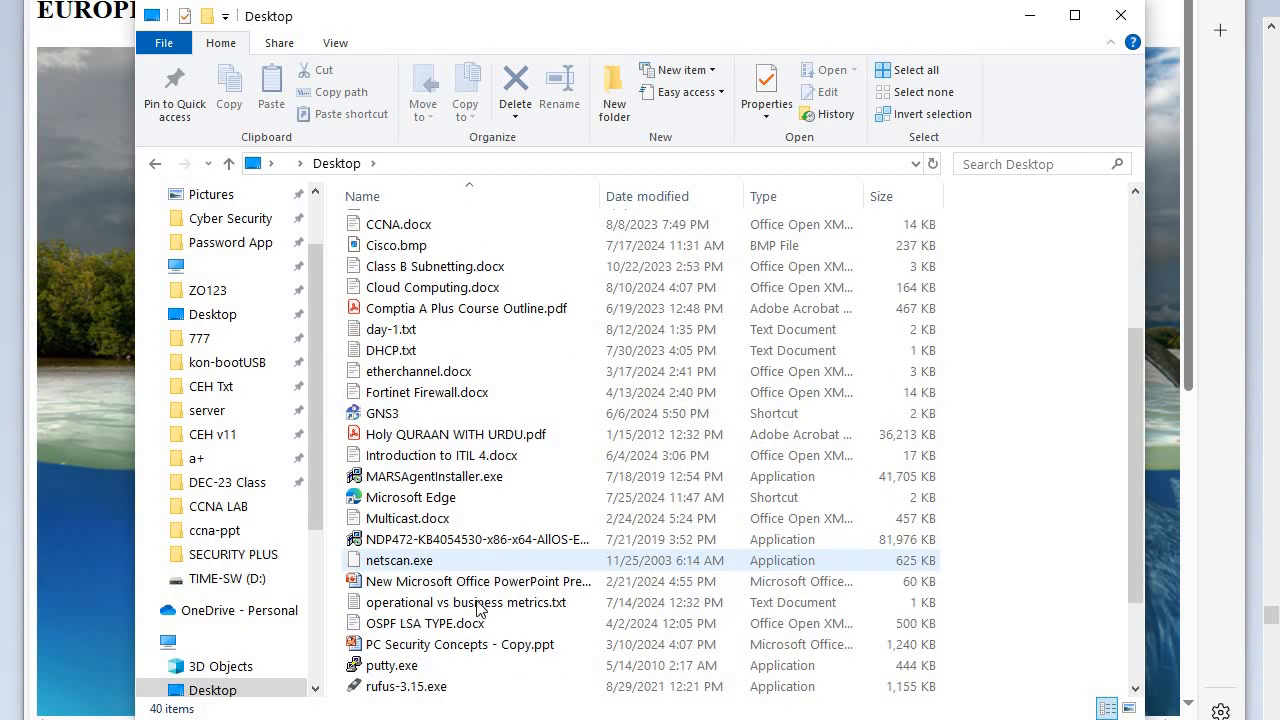
{"action": "scroll", "coordinate": [478, 606], "scroll_direction": "down", "scroll_amount": 2}
{"action": "scroll", "coordinate": [400, 645], "scroll_direction": "up", "scroll_amount": 3}
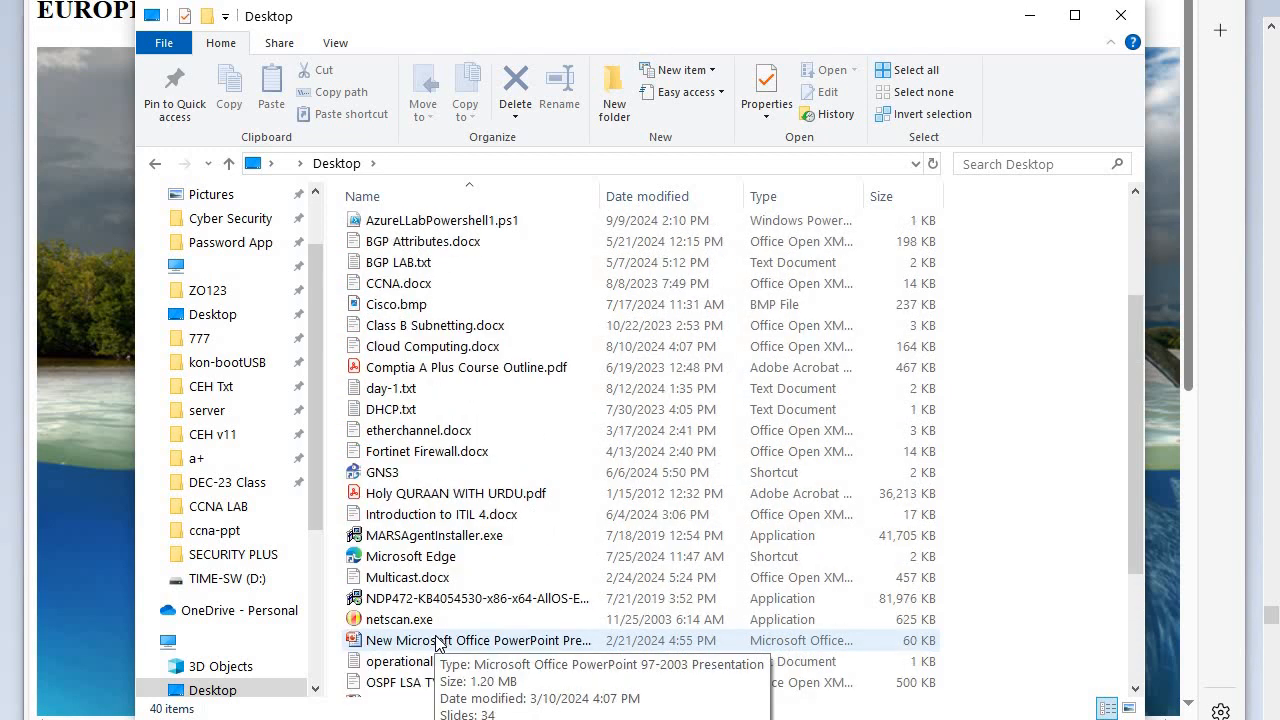
{"action": "scroll", "coordinate": [436, 643], "scroll_direction": "down", "scroll_amount": 3}
{"action": "left_click", "coordinate": [420, 624]}
{"action": "key", "text": "End"}
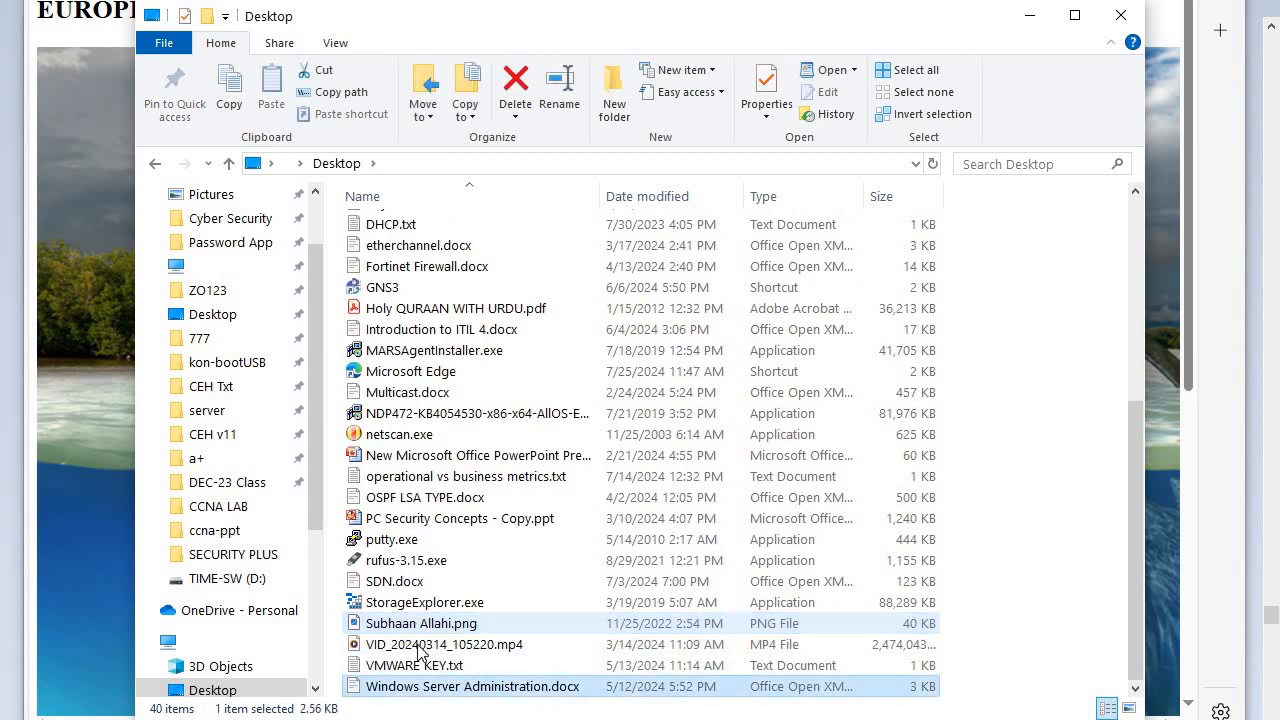
{"action": "key", "text": "Home"}
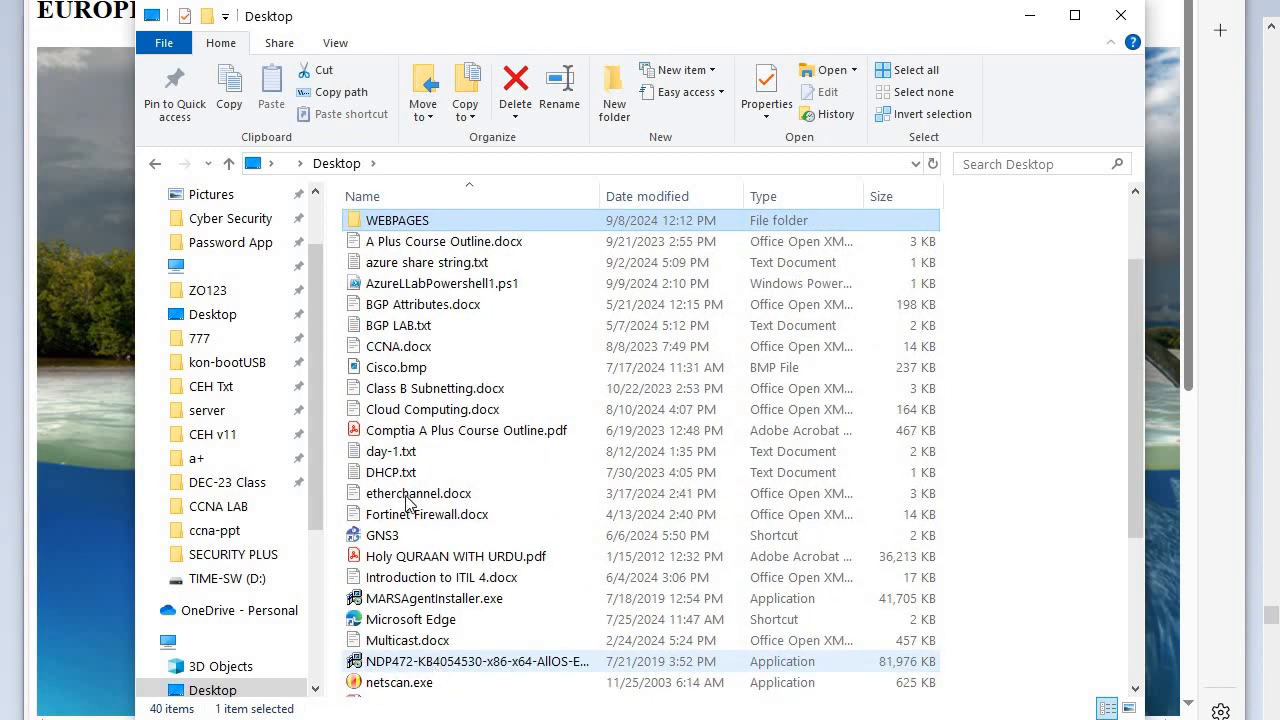
{"action": "double_click", "coordinate": [436, 222]}
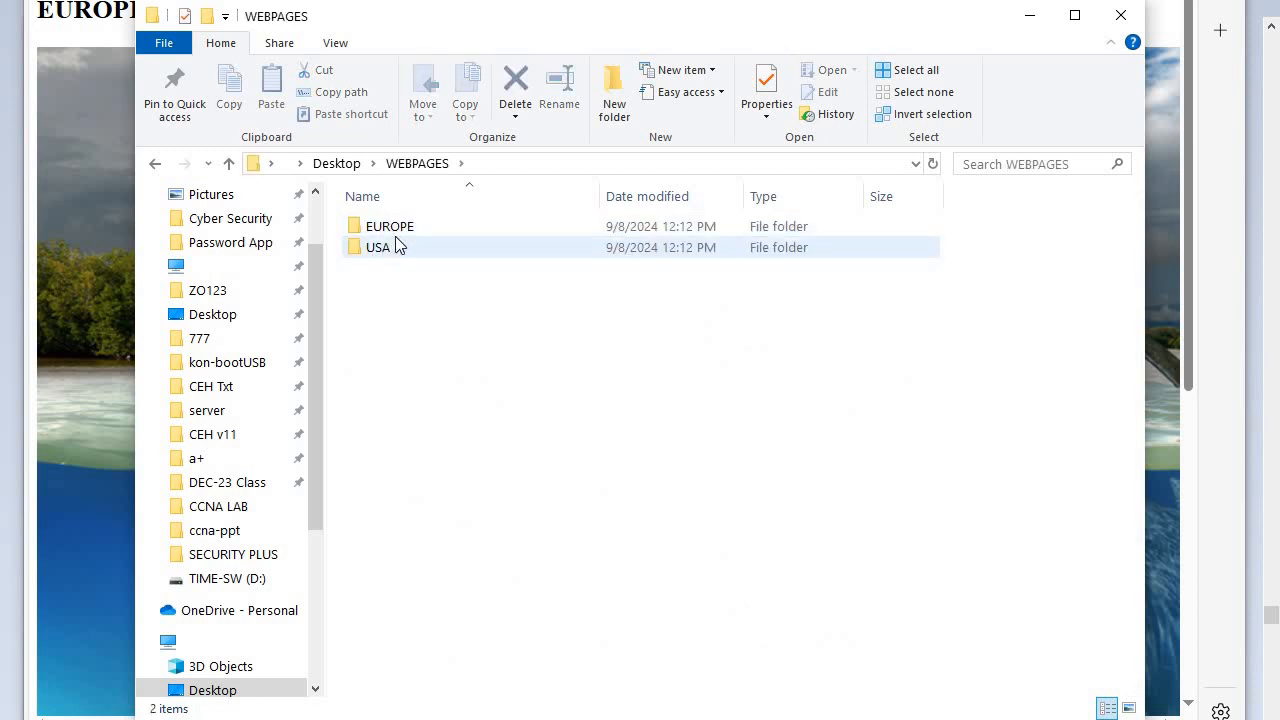
- Examine the contents of the EUROPE folder and the USA folder
{"action": "left_click", "coordinate": [396, 232]}
{"action": "double_click", "coordinate": [396, 228]}
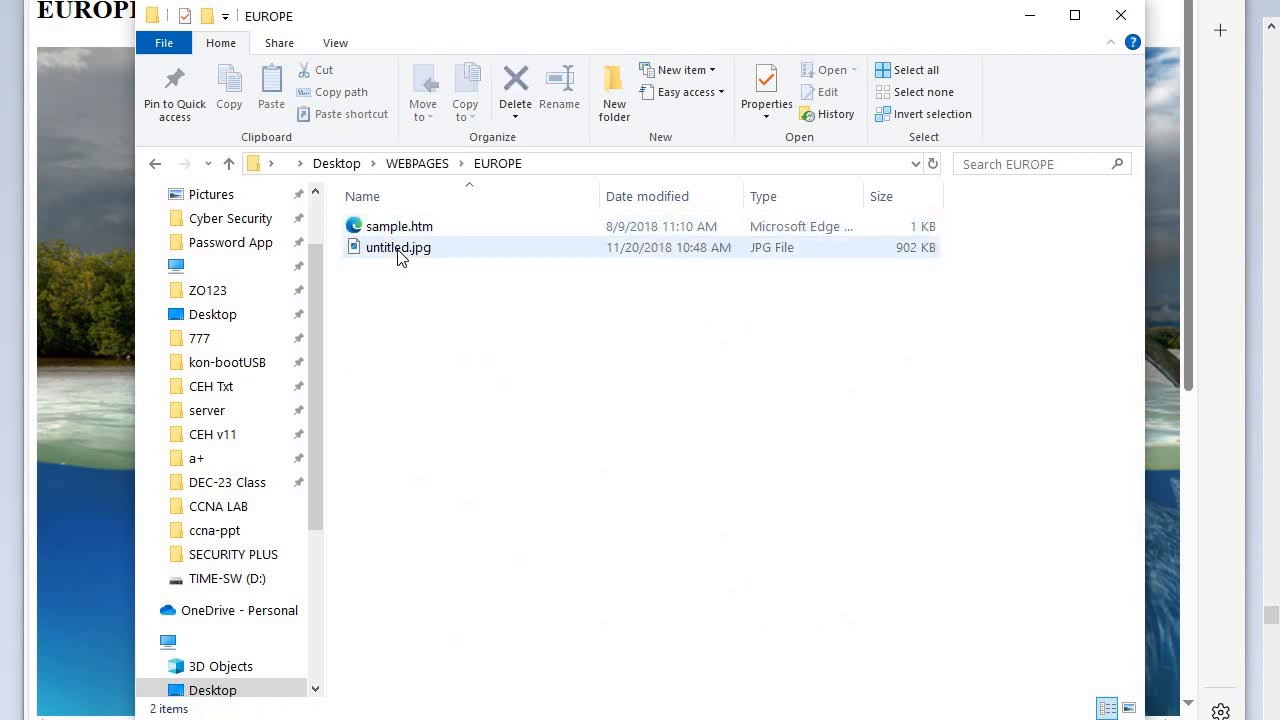
{"action": "left_click", "coordinate": [229, 166]}
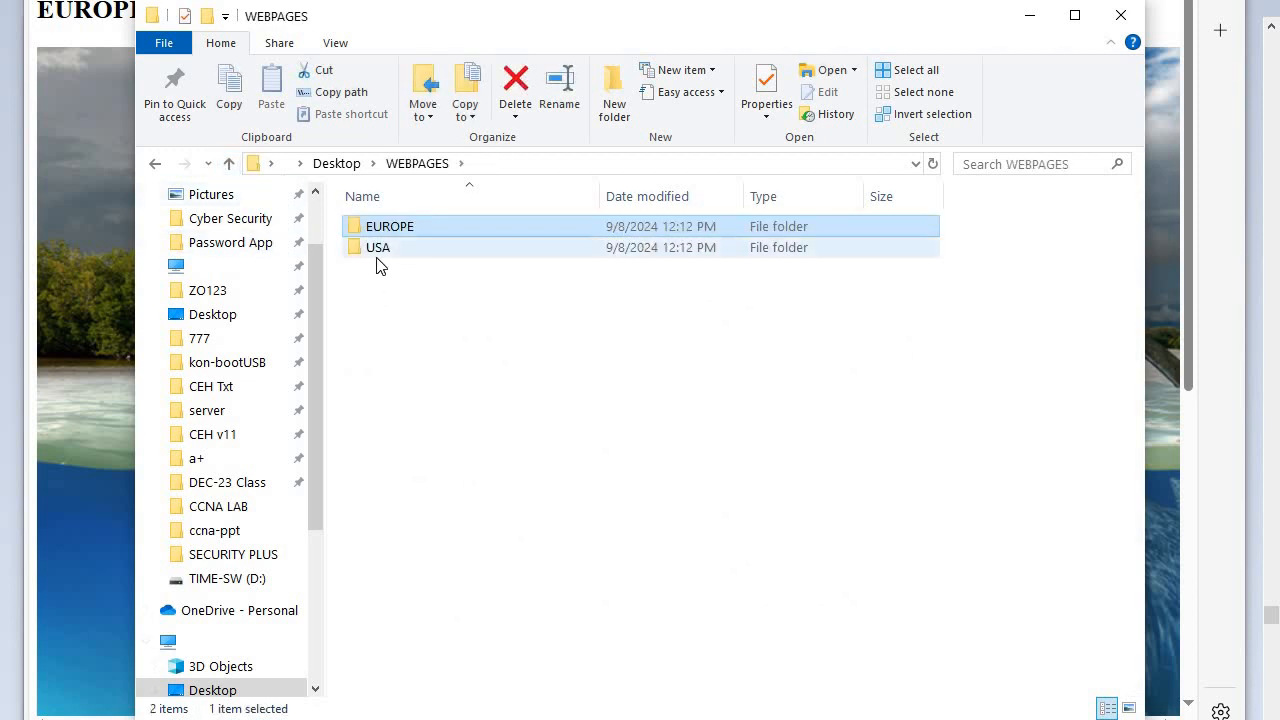
{"action": "double_click", "coordinate": [366, 247]}
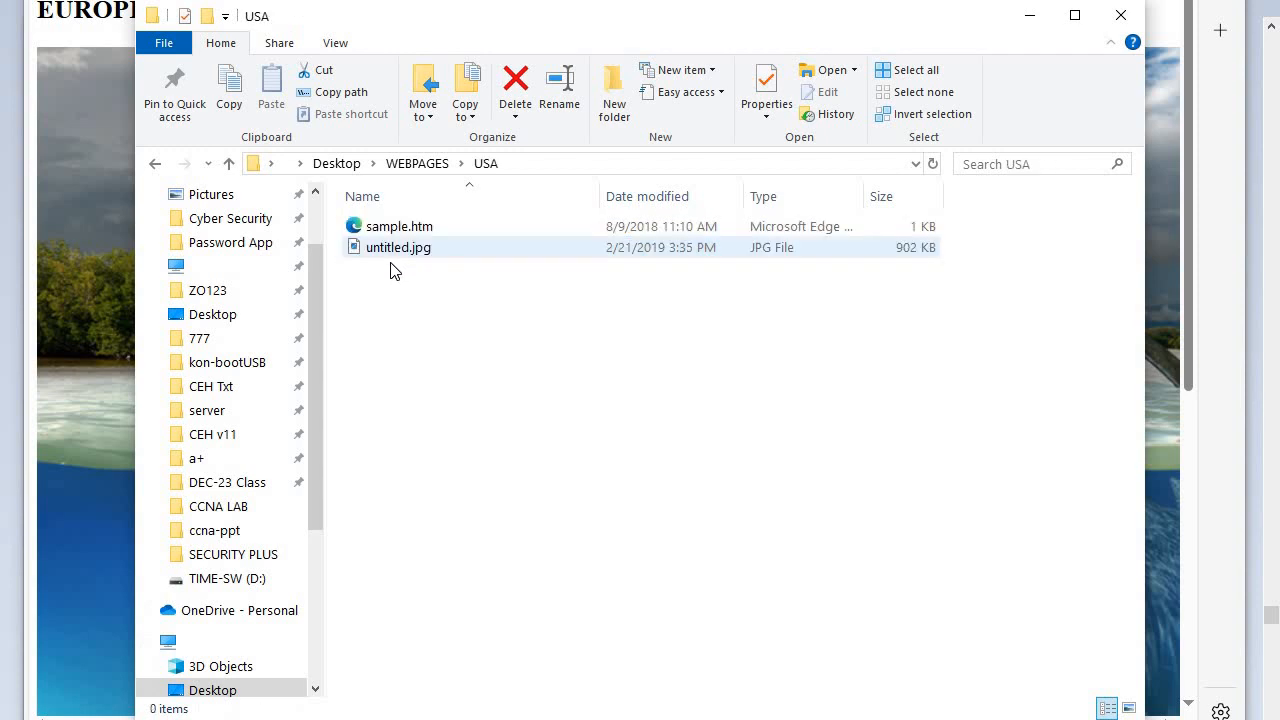
- Return to the WEBPAGES folder, minimize File Explorer and look over the published EUROPE page in the browser
{"action": "left_click", "coordinate": [229, 164]}
{"action": "left_click", "coordinate": [1029, 15]}
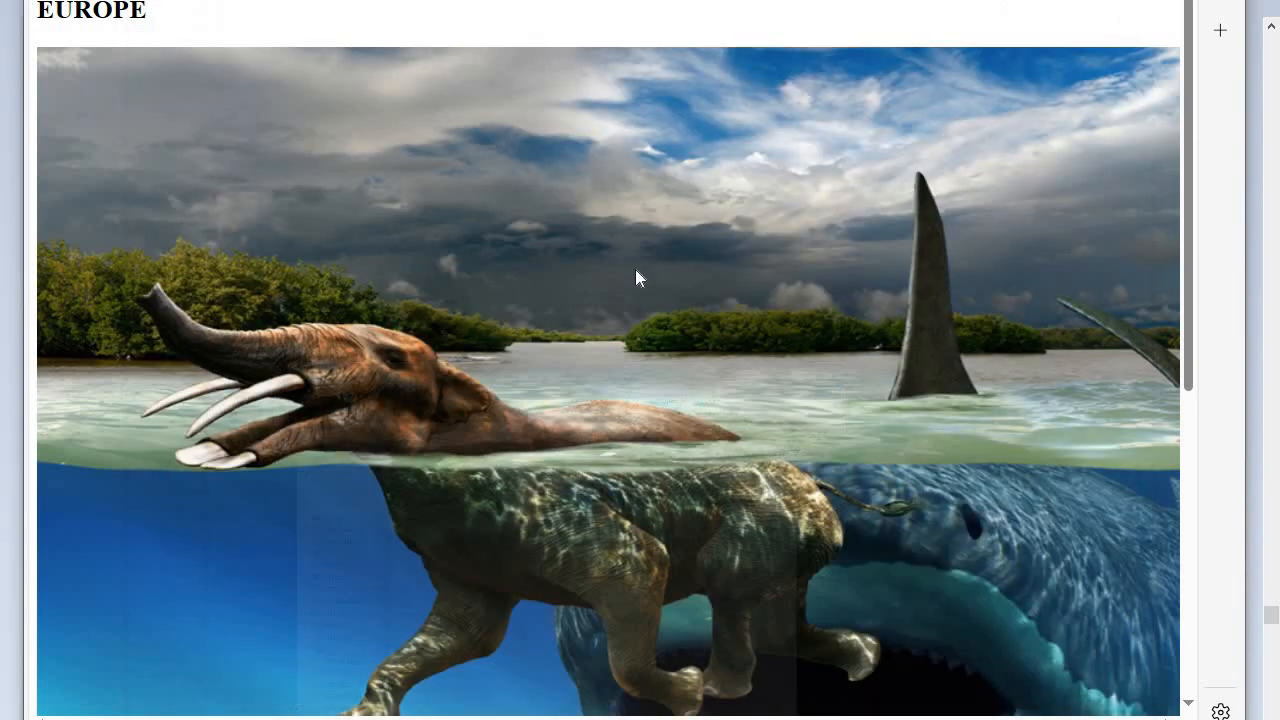
{"action": "scroll", "coordinate": [505, 378], "scroll_direction": "down", "scroll_amount": 4}
{"action": "scroll", "coordinate": [510, 376], "scroll_direction": "up", "scroll_amount": 4}
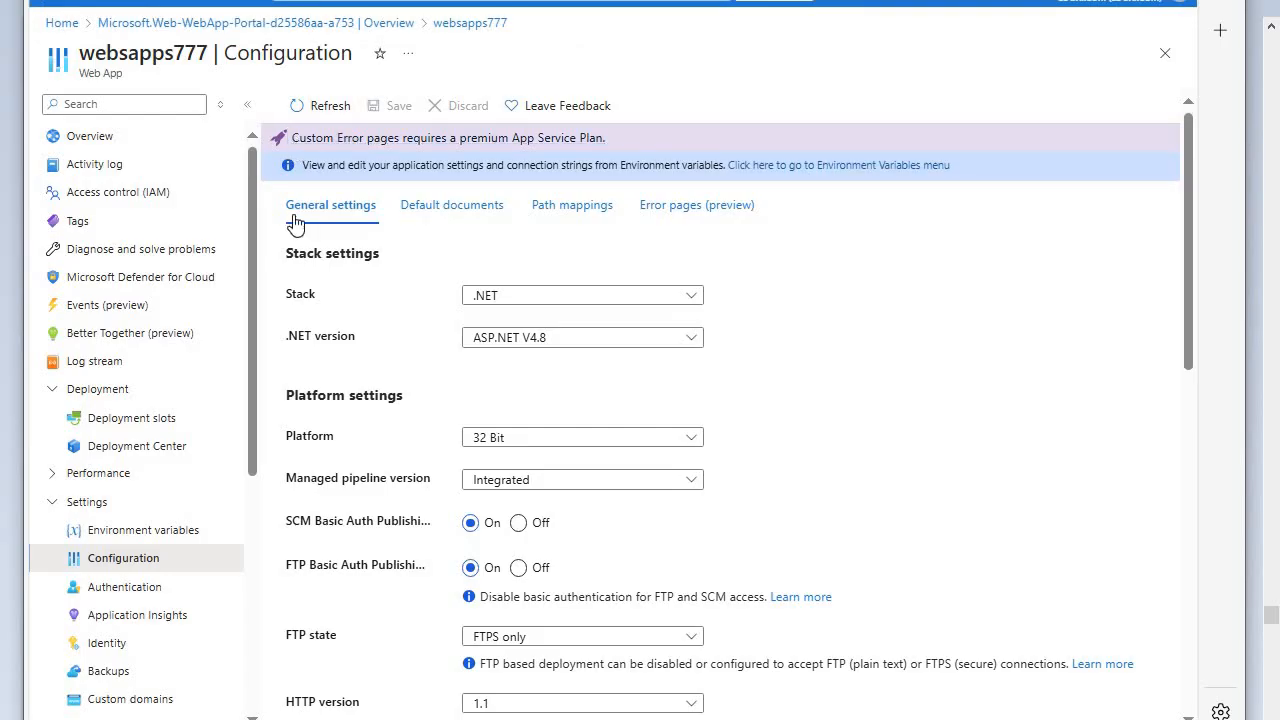
- Return to the Azure portal, open App Services from the home page and start creating a new Web App
{"action": "left_click", "coordinate": [291, 214]}
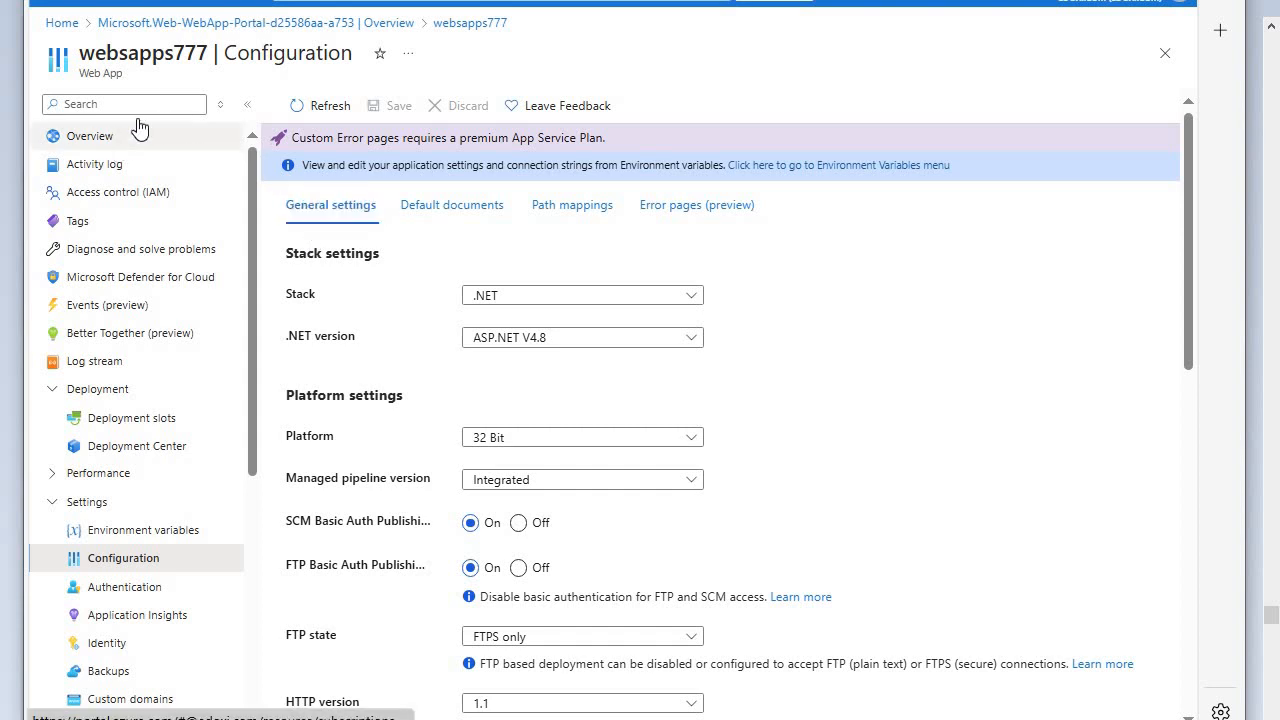
{"action": "left_click", "coordinate": [62, 24]}
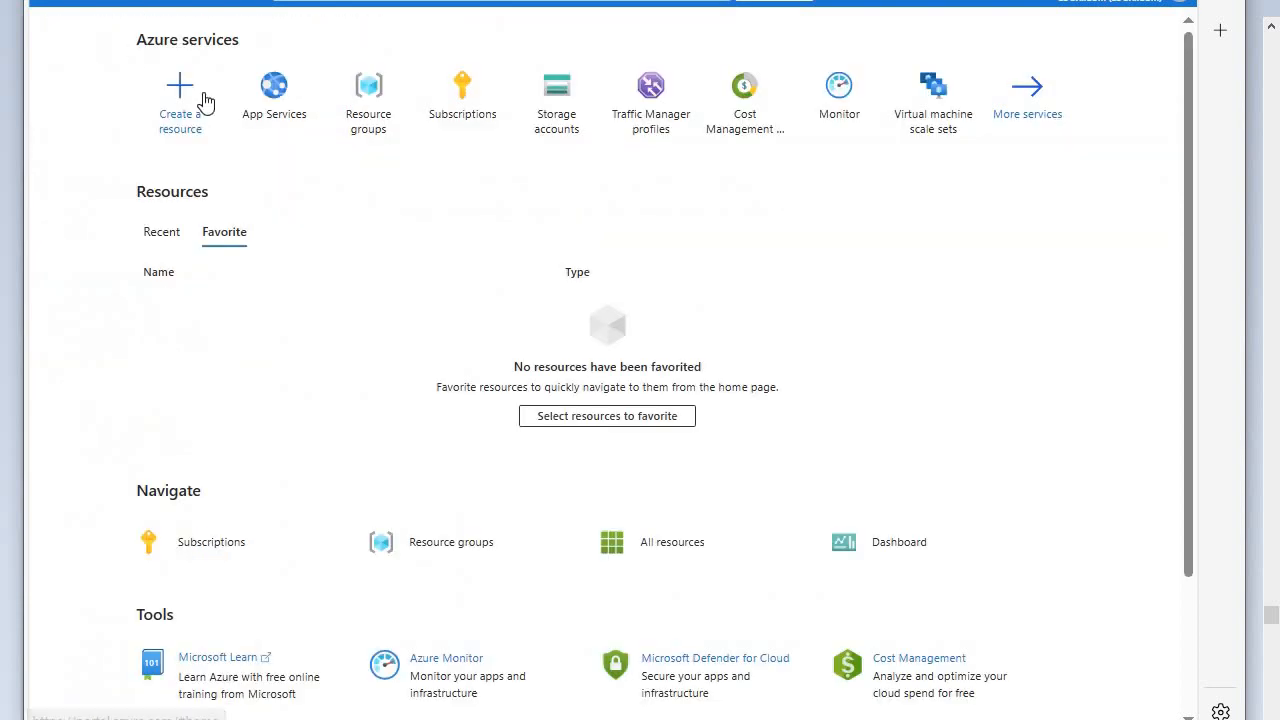
{"action": "left_click", "coordinate": [279, 115]}
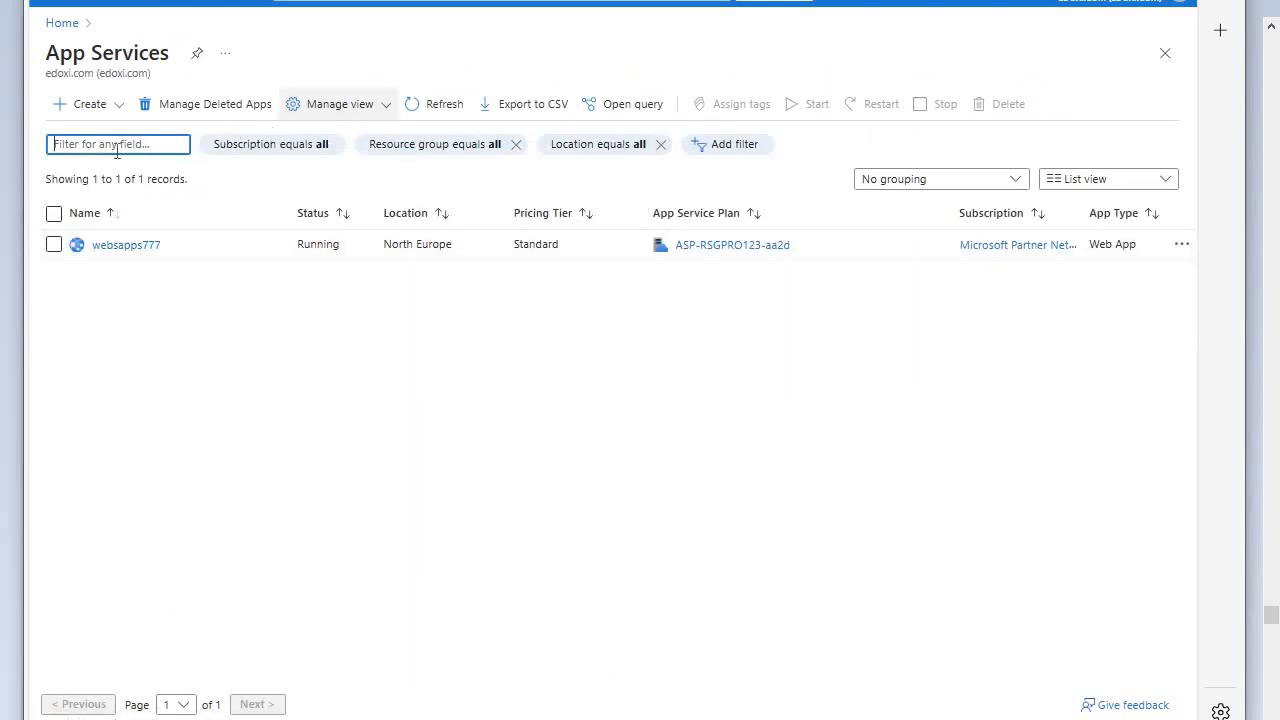
{"action": "left_click", "coordinate": [89, 106]}
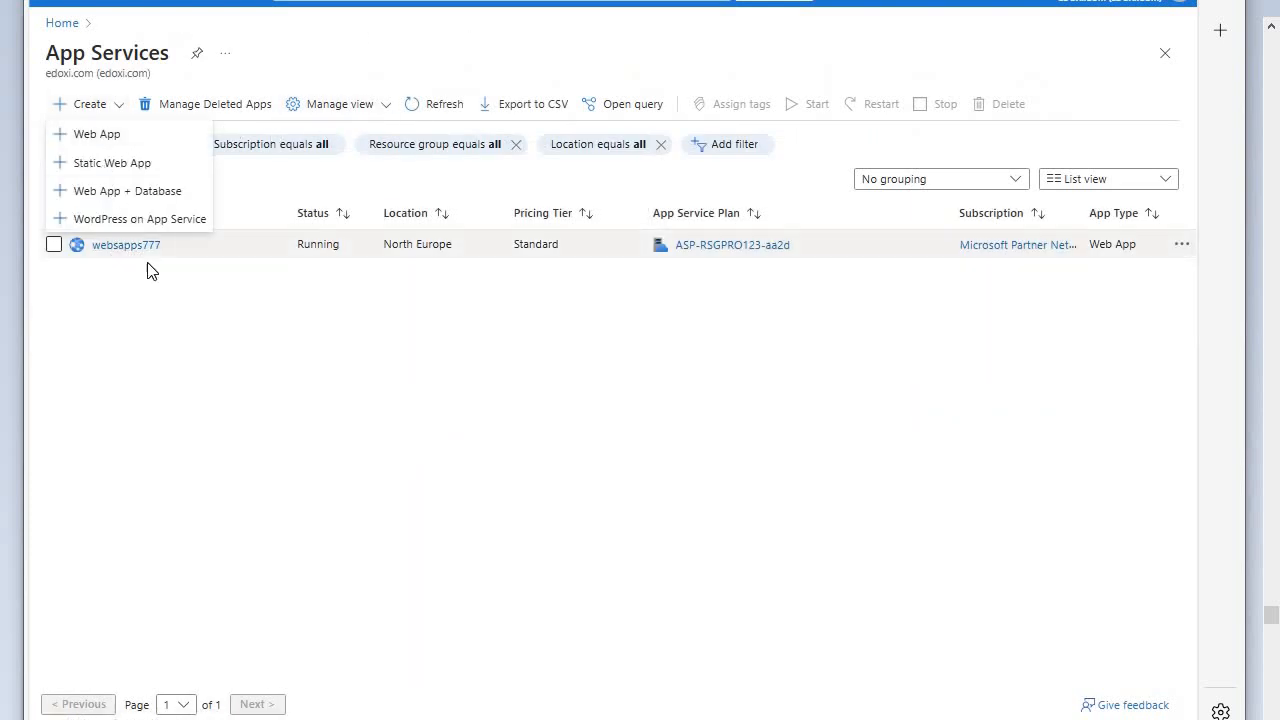
{"action": "left_click", "coordinate": [106, 137]}
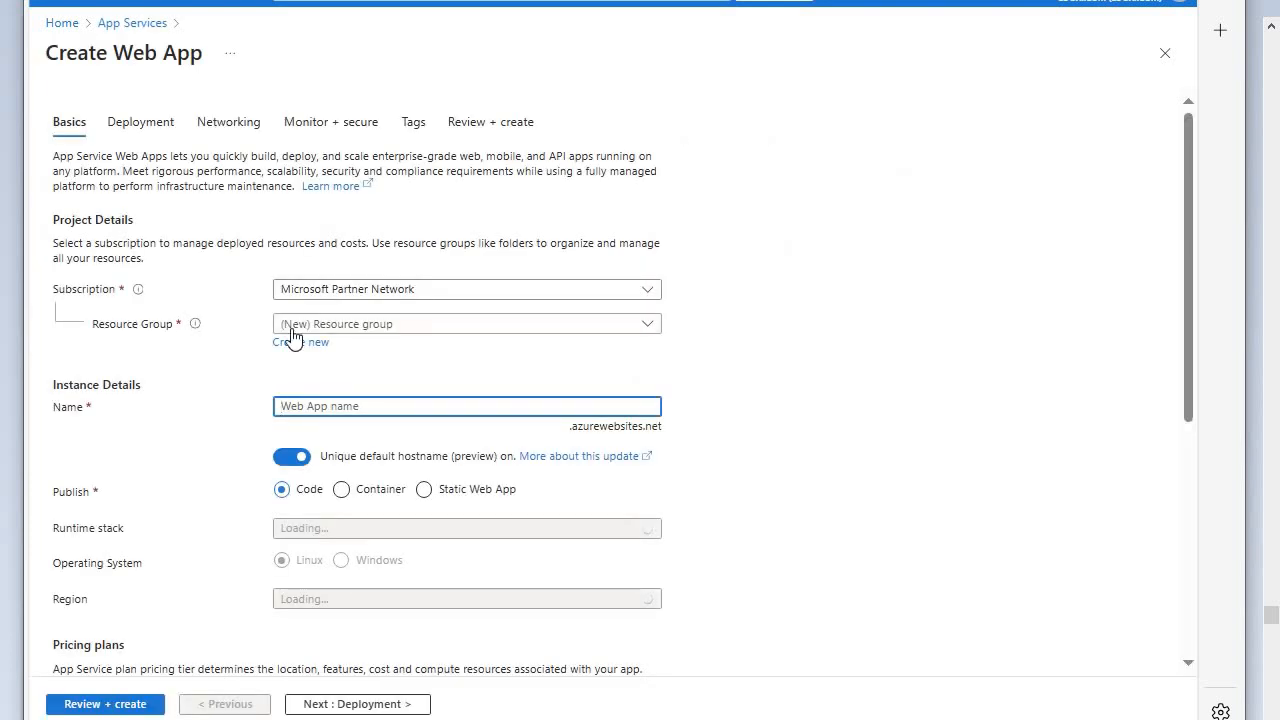
- Assign resource group RSGPRO123, name the web app websapps888 and turn off the unique default hostname
{"action": "left_click", "coordinate": [469, 328]}
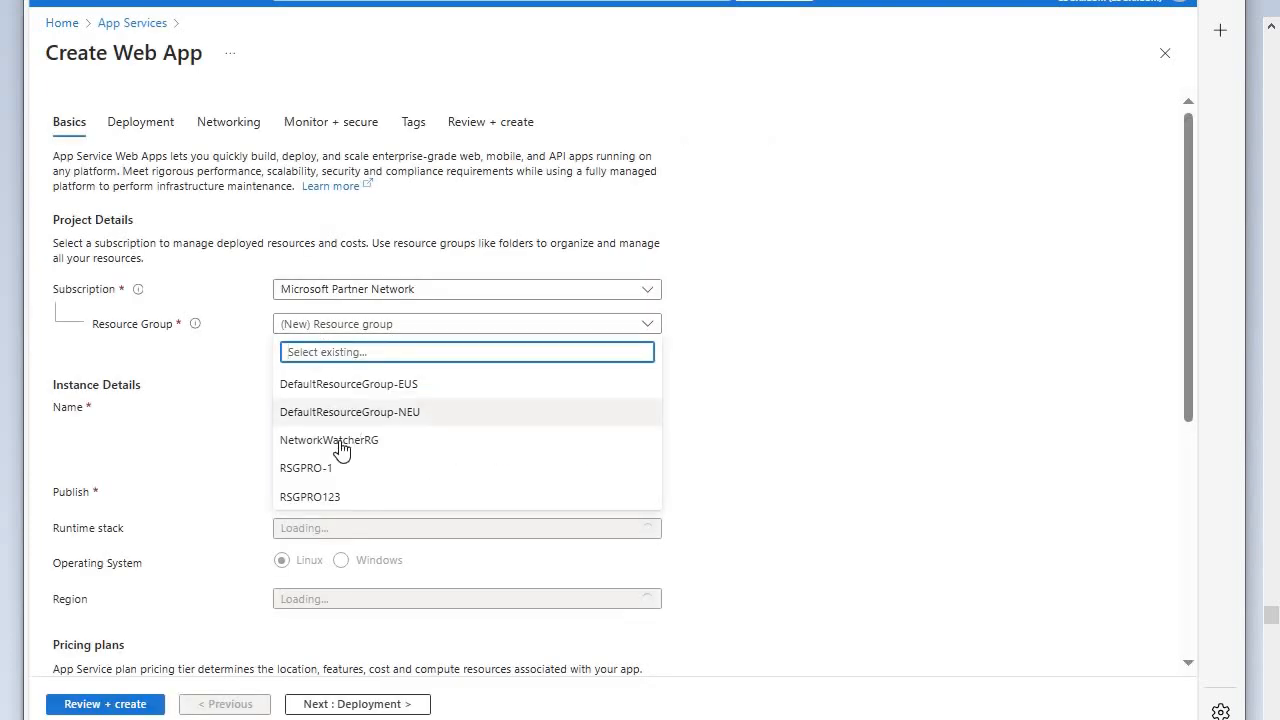
{"action": "left_click", "coordinate": [340, 500]}
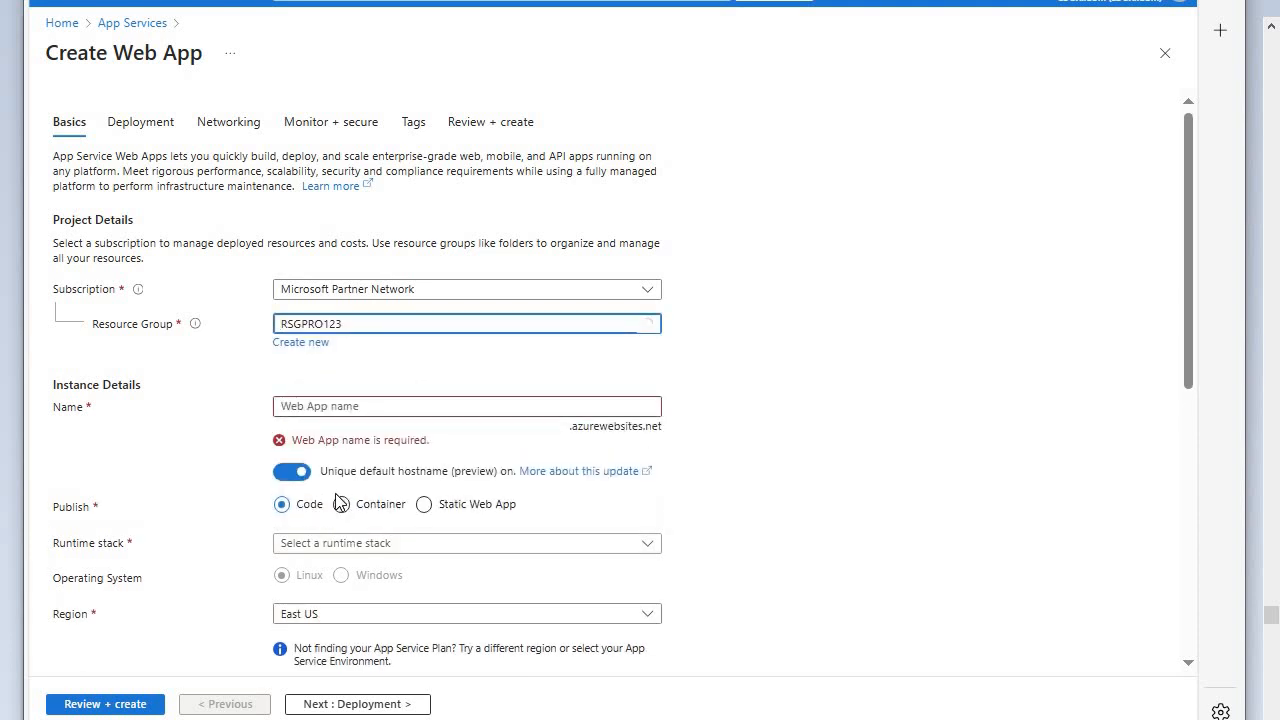
{"action": "left_click", "coordinate": [473, 406]}
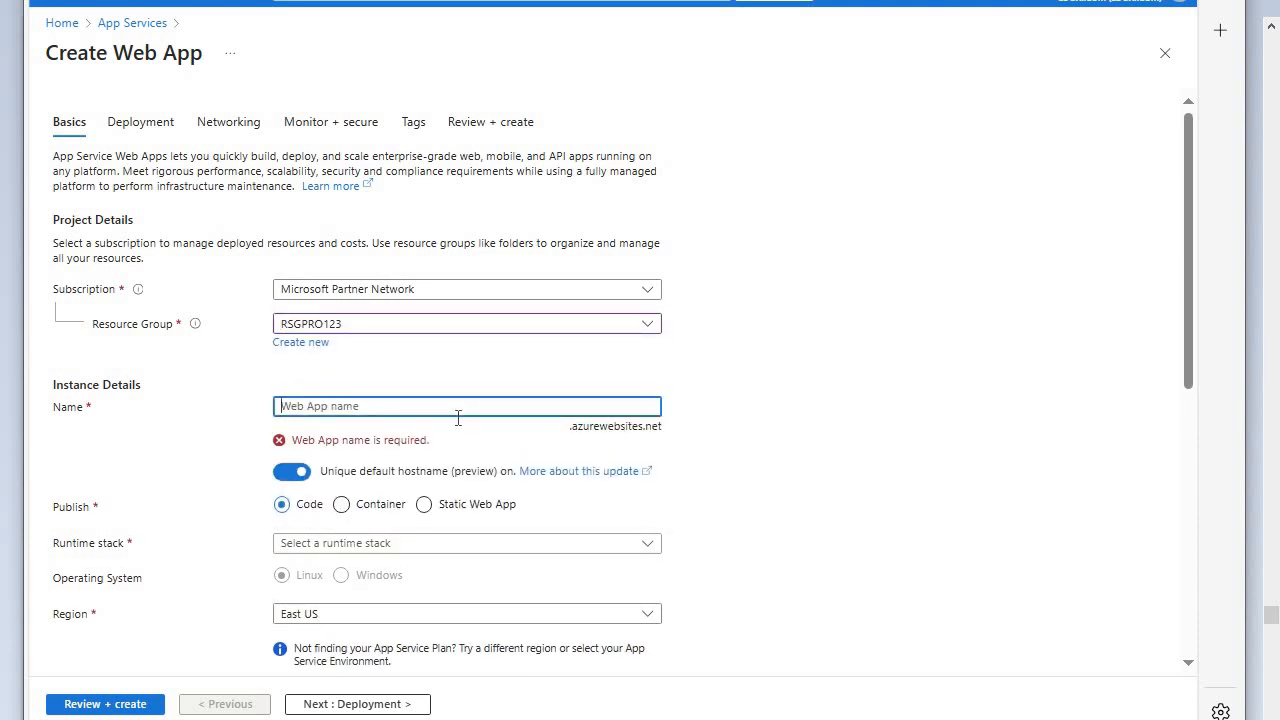
{"action": "type", "text": "webs"}
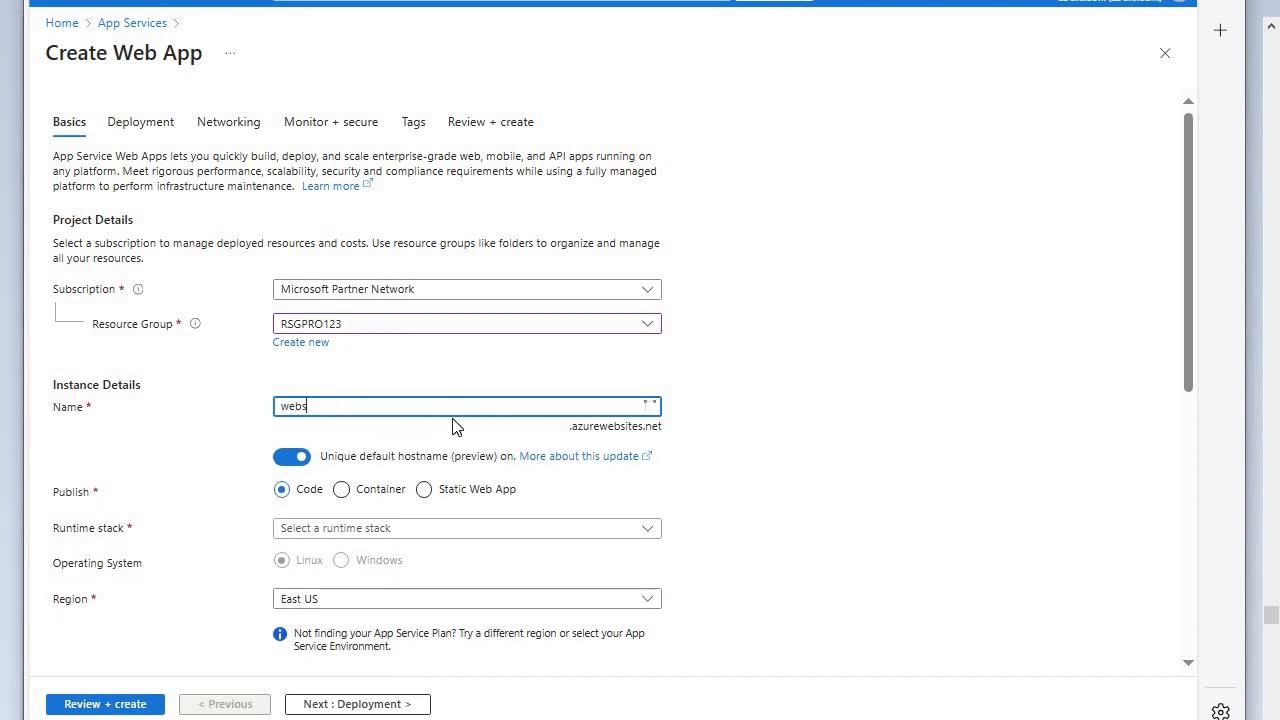
{"action": "type", "text": "apps888"}
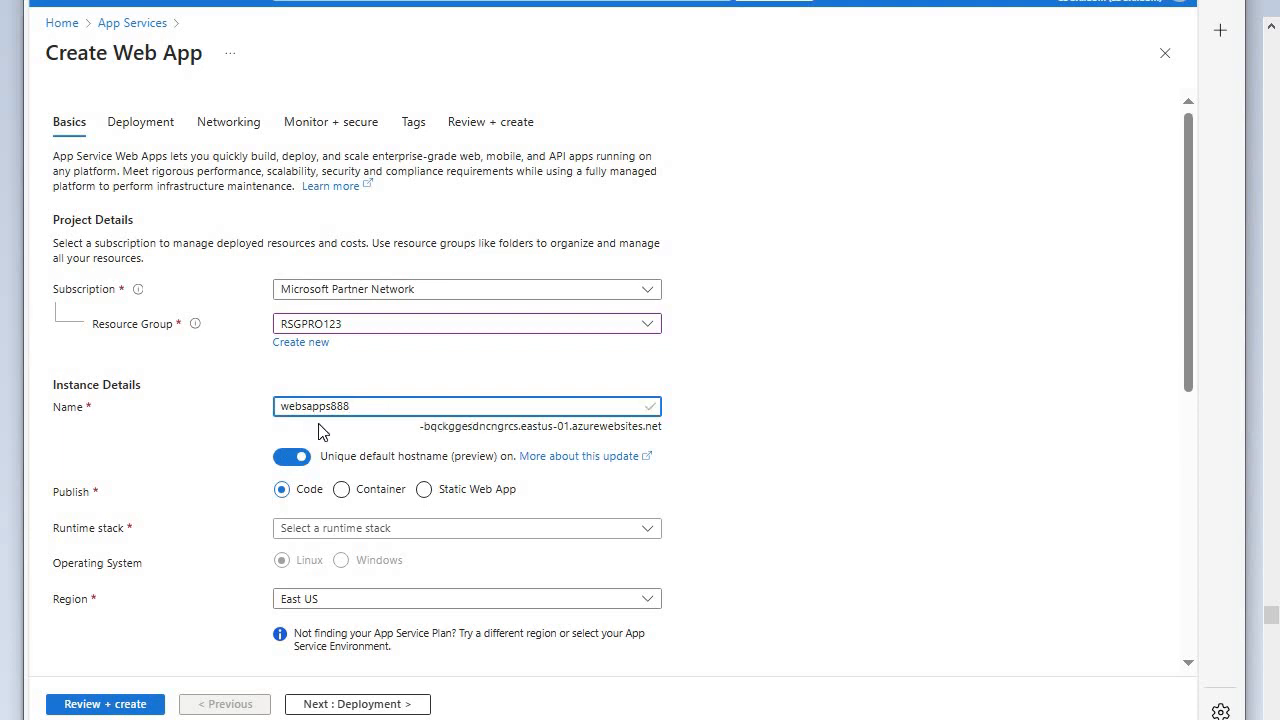
{"action": "left_click", "coordinate": [283, 460]}
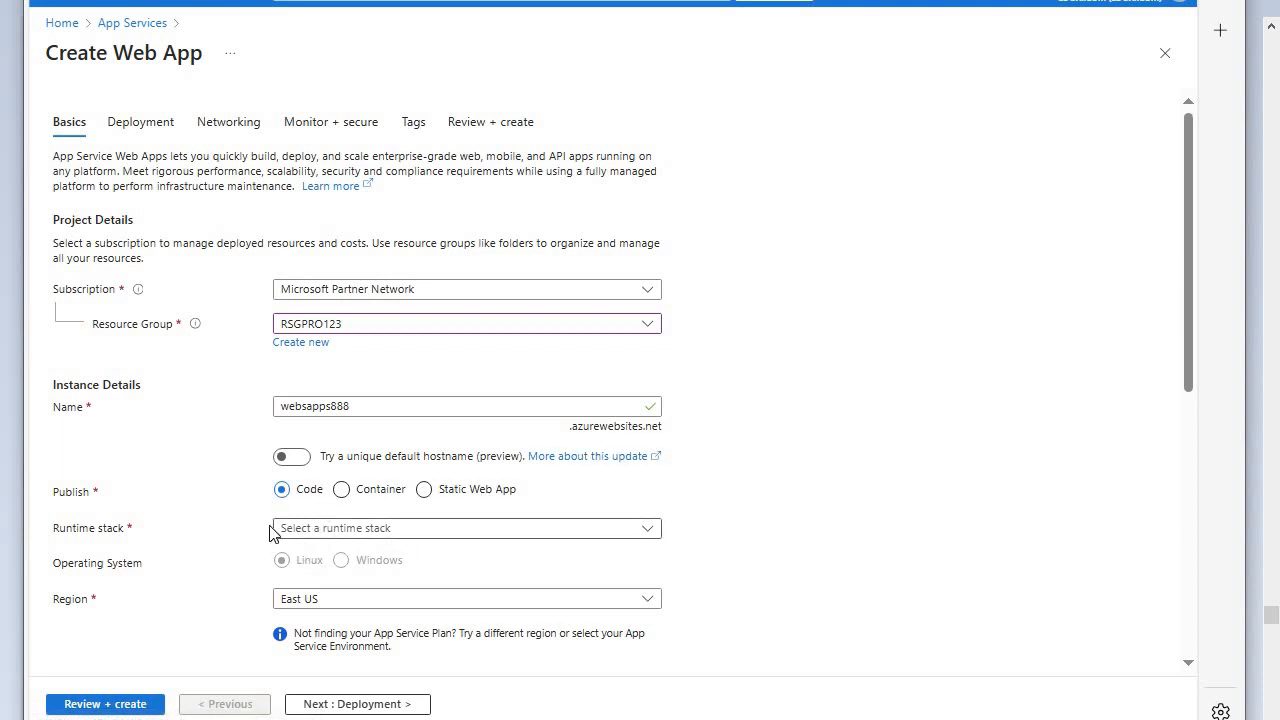
- Set the runtime stack to ASP.NET V4.8 and the region to East US
{"action": "scroll", "coordinate": [249, 542], "scroll_direction": "down", "scroll_amount": 2}
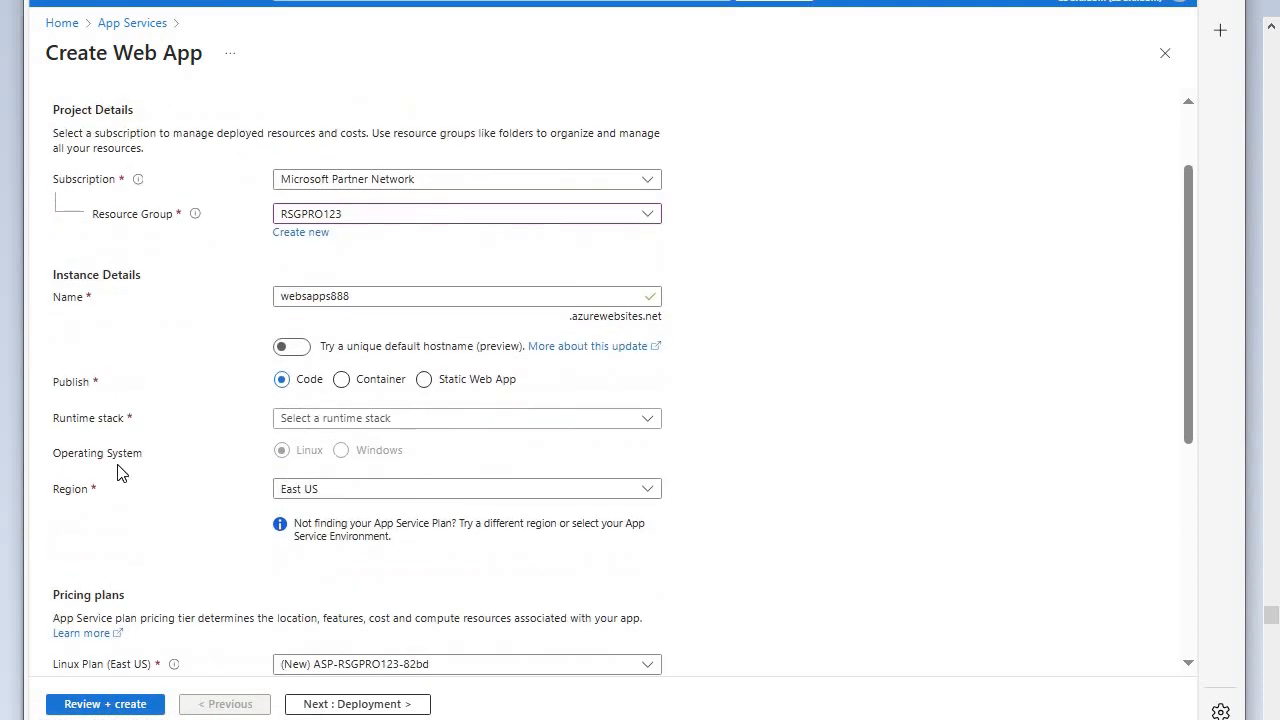
{"action": "left_click", "coordinate": [620, 424]}
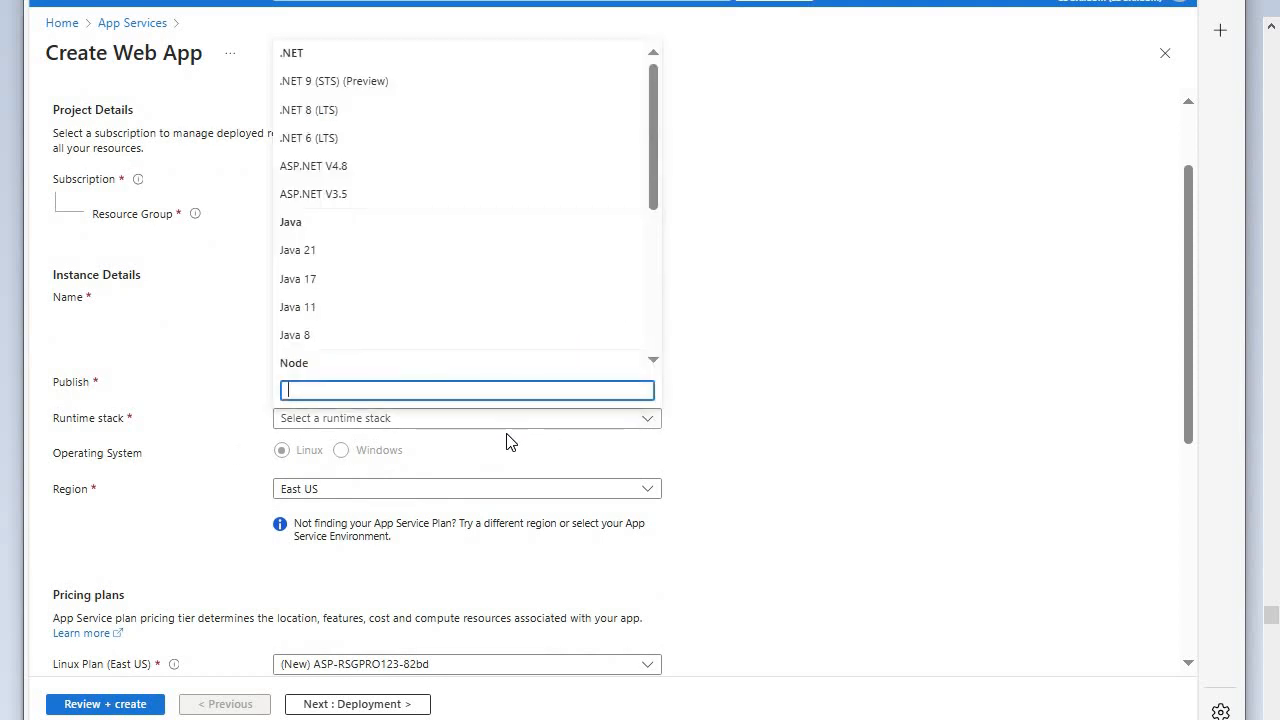
{"action": "left_click", "coordinate": [335, 168]}
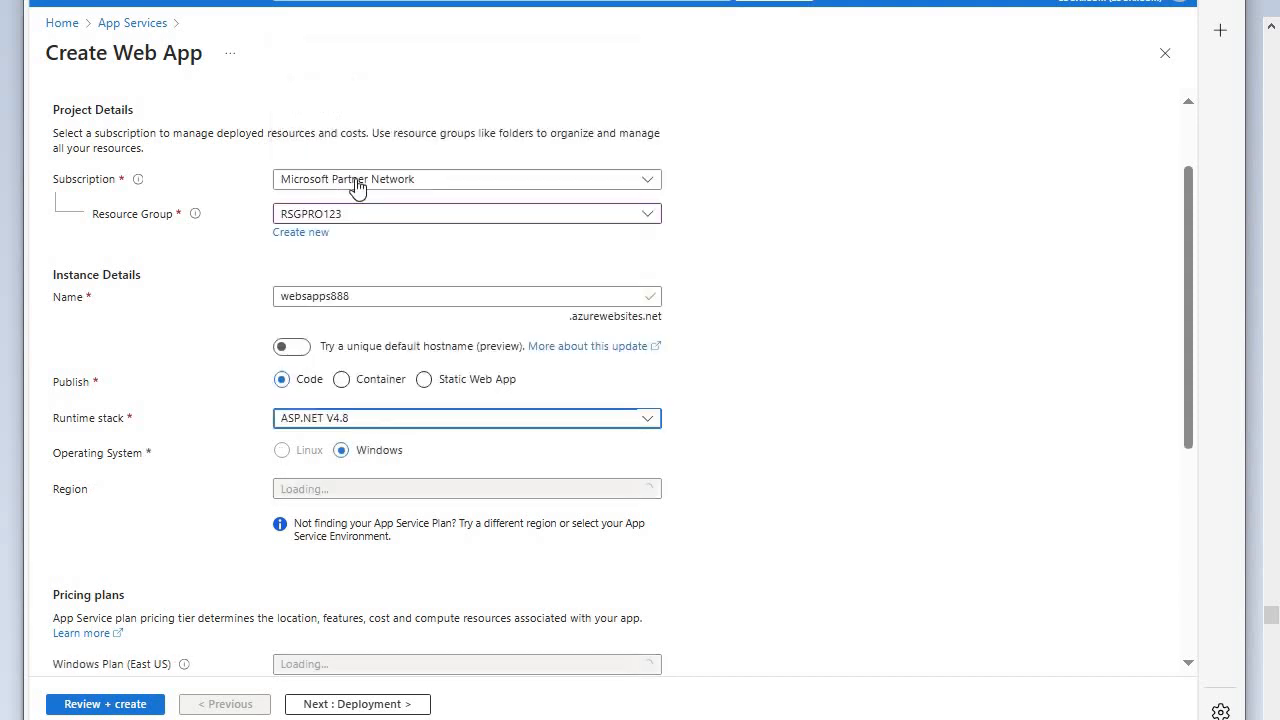
{"action": "scroll", "coordinate": [420, 452], "scroll_direction": "down", "scroll_amount": 1}
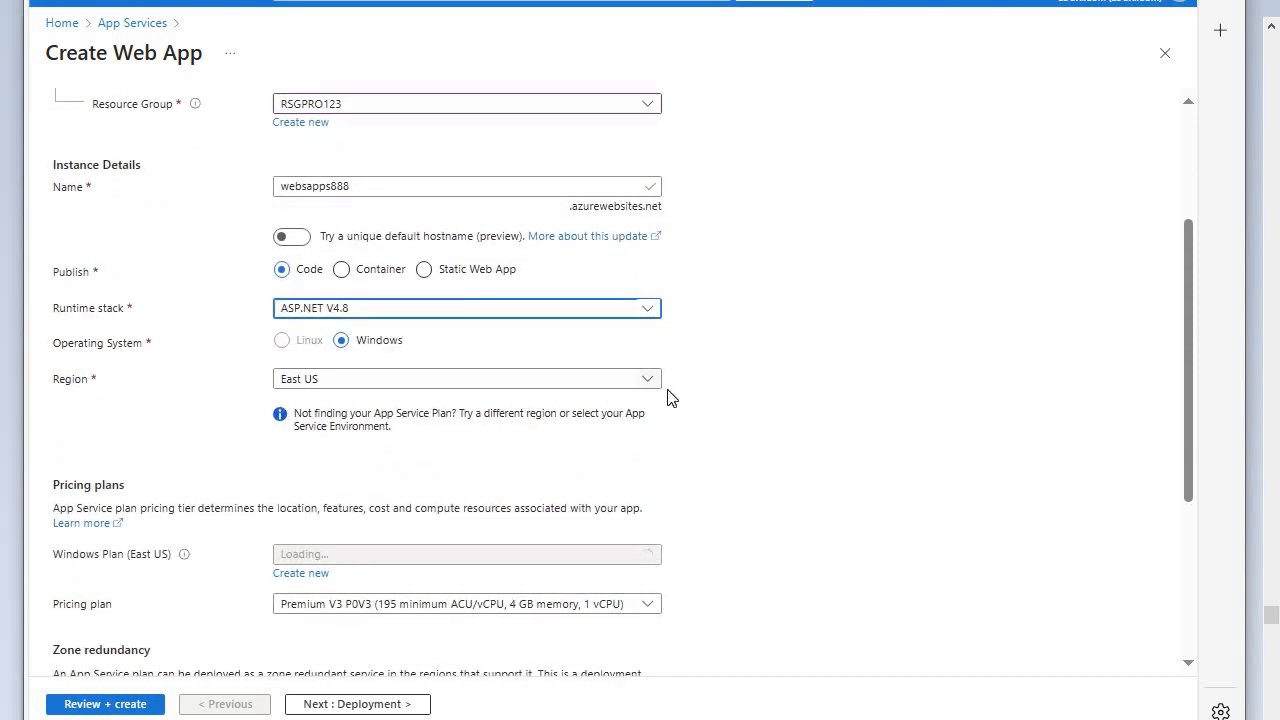
{"action": "left_click", "coordinate": [647, 384]}
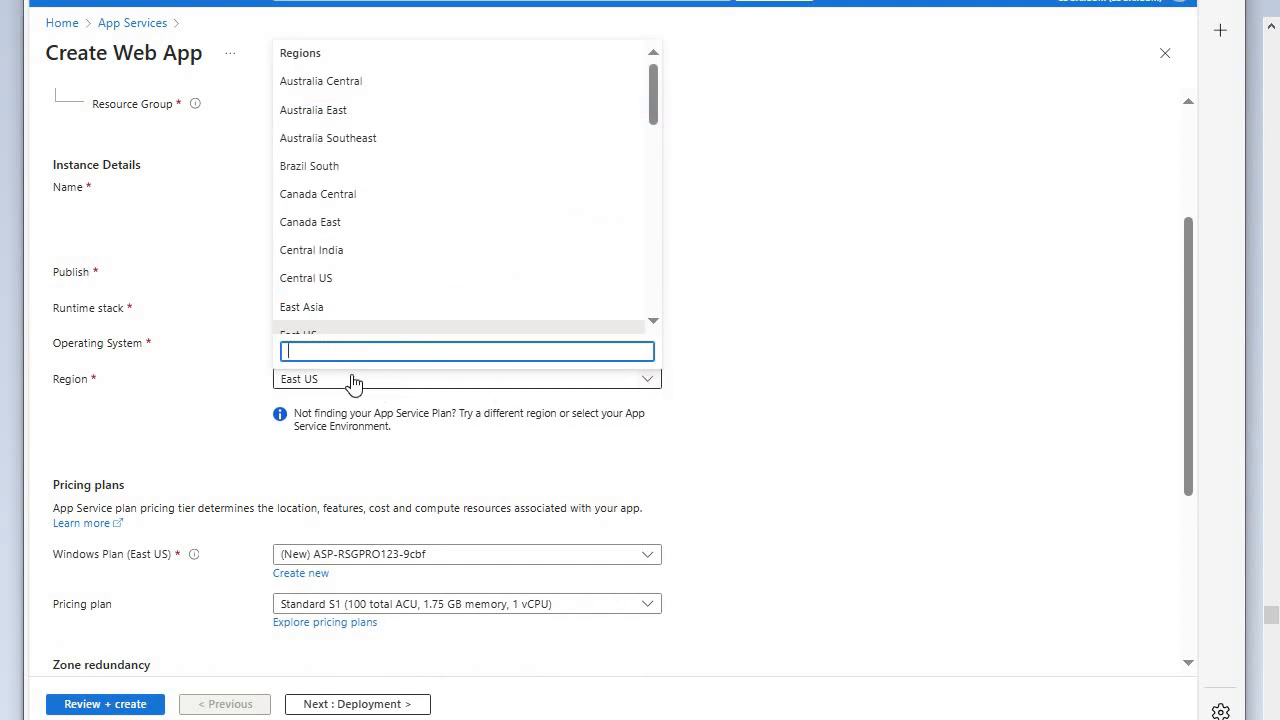
{"action": "left_click", "coordinate": [321, 387]}
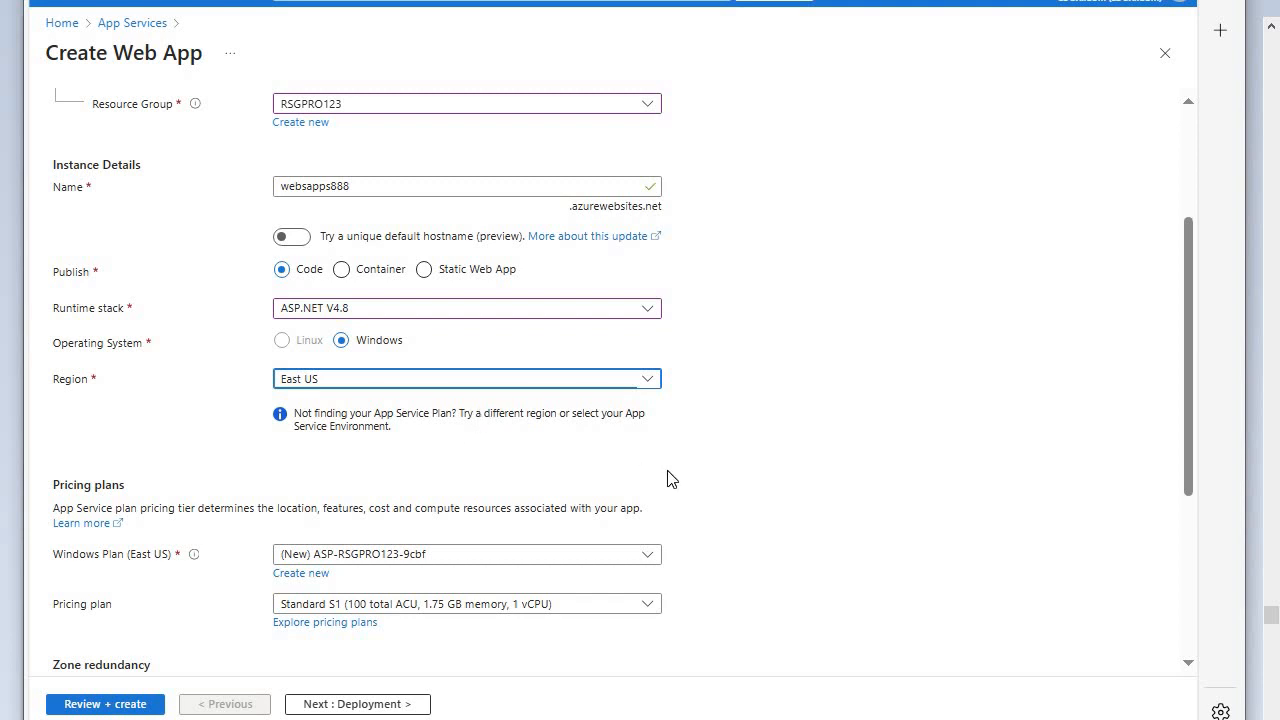
- Keep the default pricing options, proceed to the deployment settings and enable basic authentication
{"action": "scroll", "coordinate": [674, 478], "scroll_direction": "down", "scroll_amount": 1}
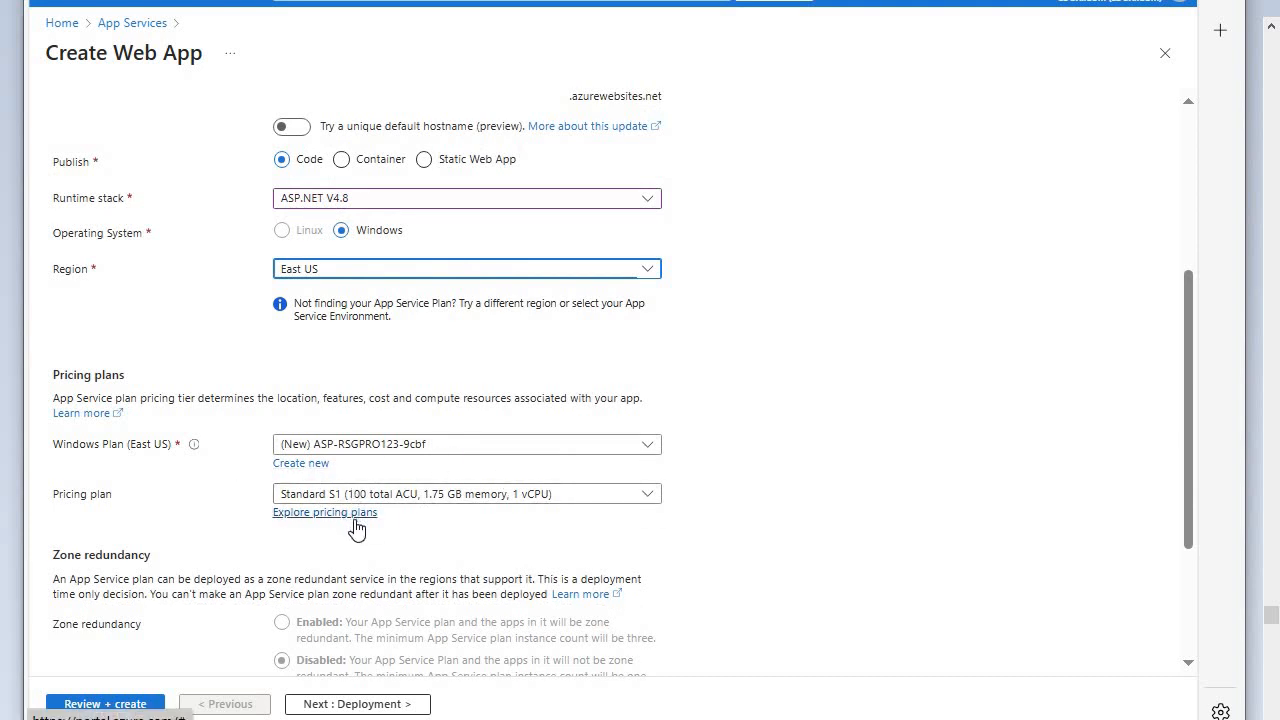
{"action": "scroll", "coordinate": [420, 514], "scroll_direction": "down", "scroll_amount": 2}
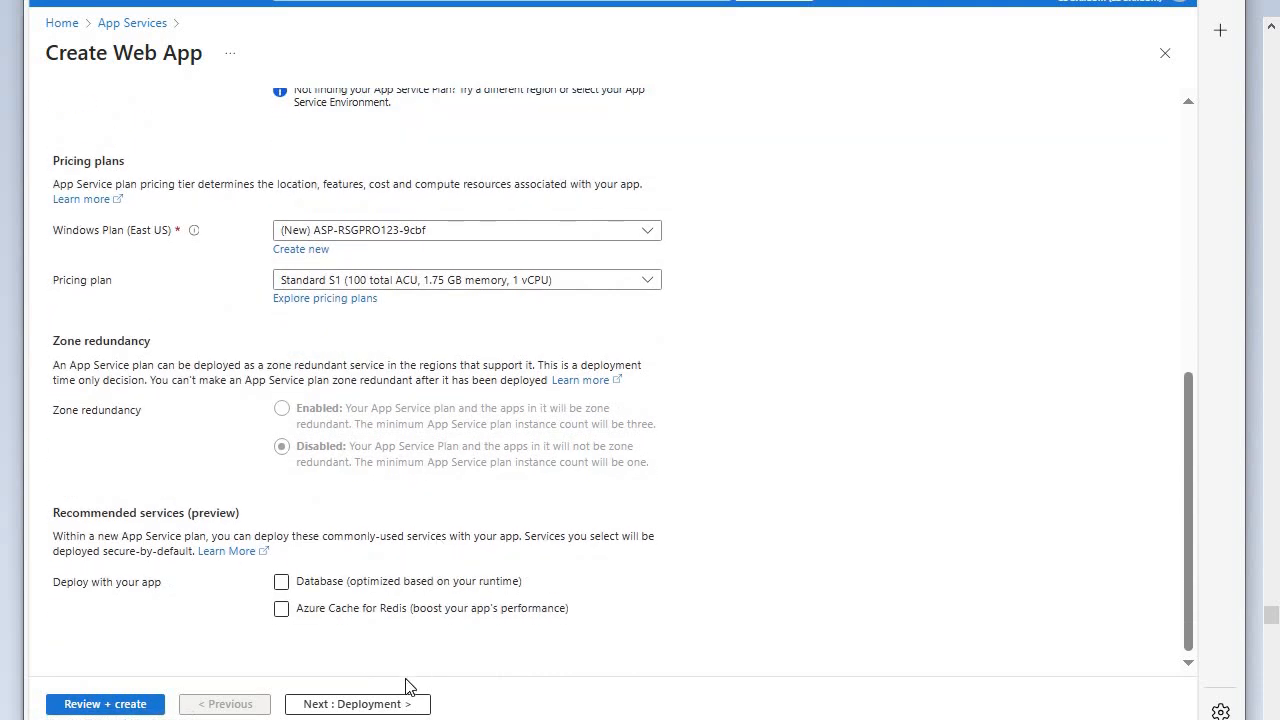
{"action": "left_click", "coordinate": [374, 706]}
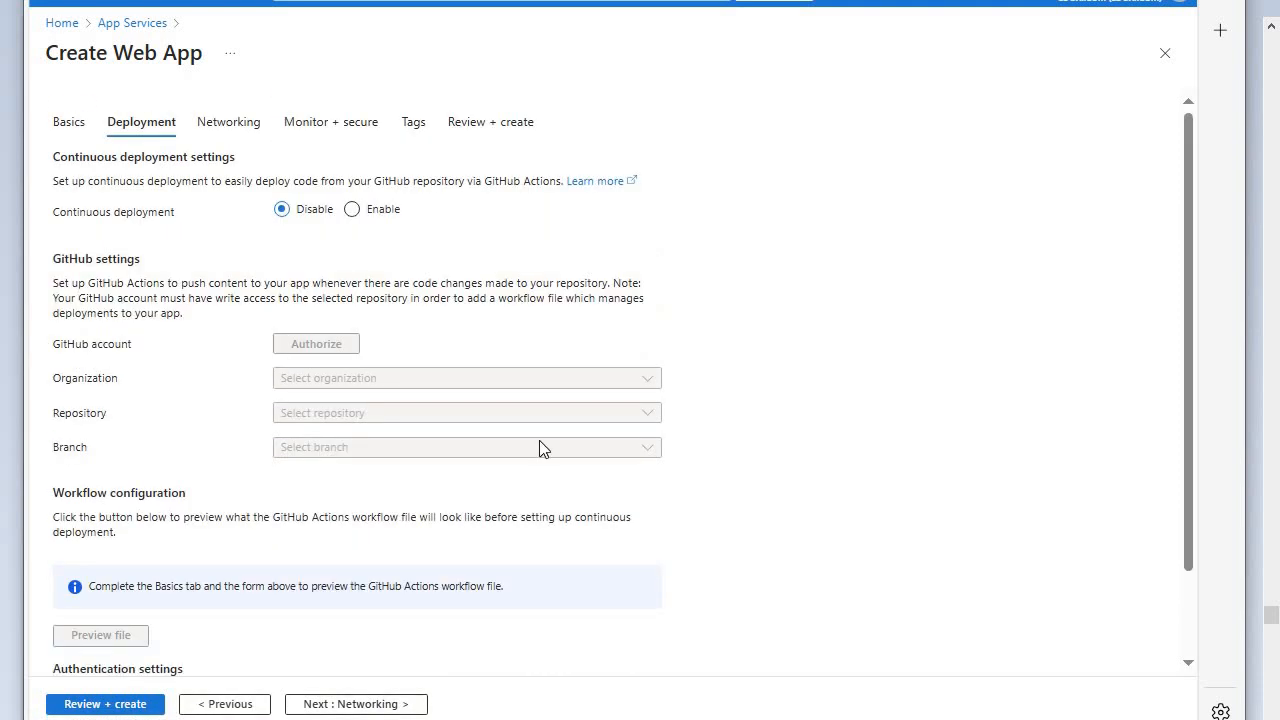
{"action": "scroll", "coordinate": [397, 417], "scroll_direction": "down", "scroll_amount": 1}
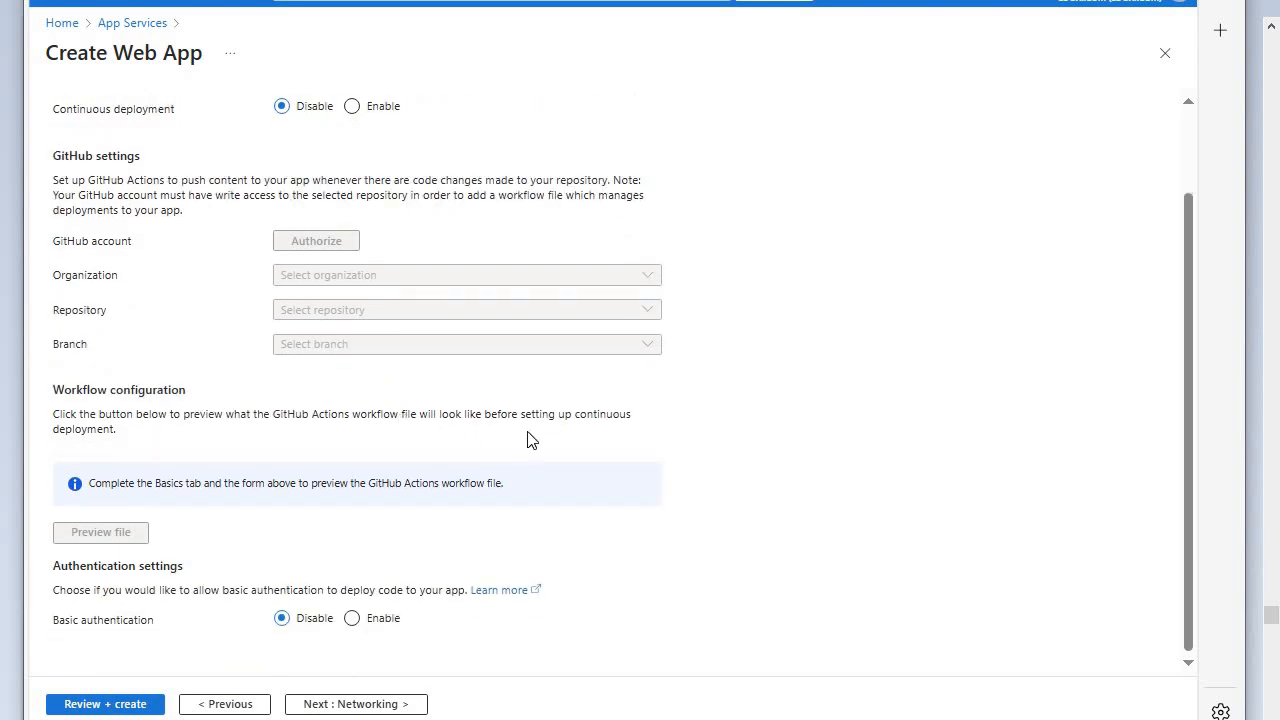
{"action": "left_click", "coordinate": [352, 618]}
- Keep the default networking and monitoring settings, review the configuration and create the web app
{"action": "left_click", "coordinate": [365, 706]}
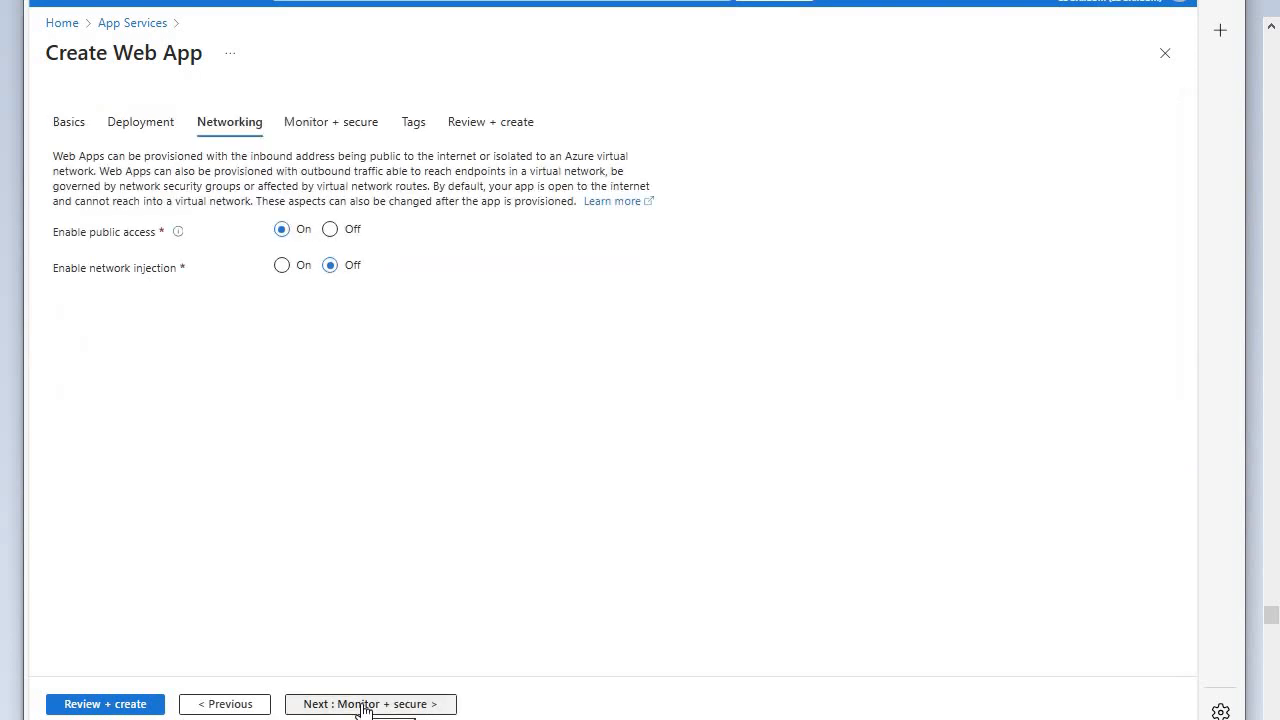
{"action": "left_click", "coordinate": [362, 706]}
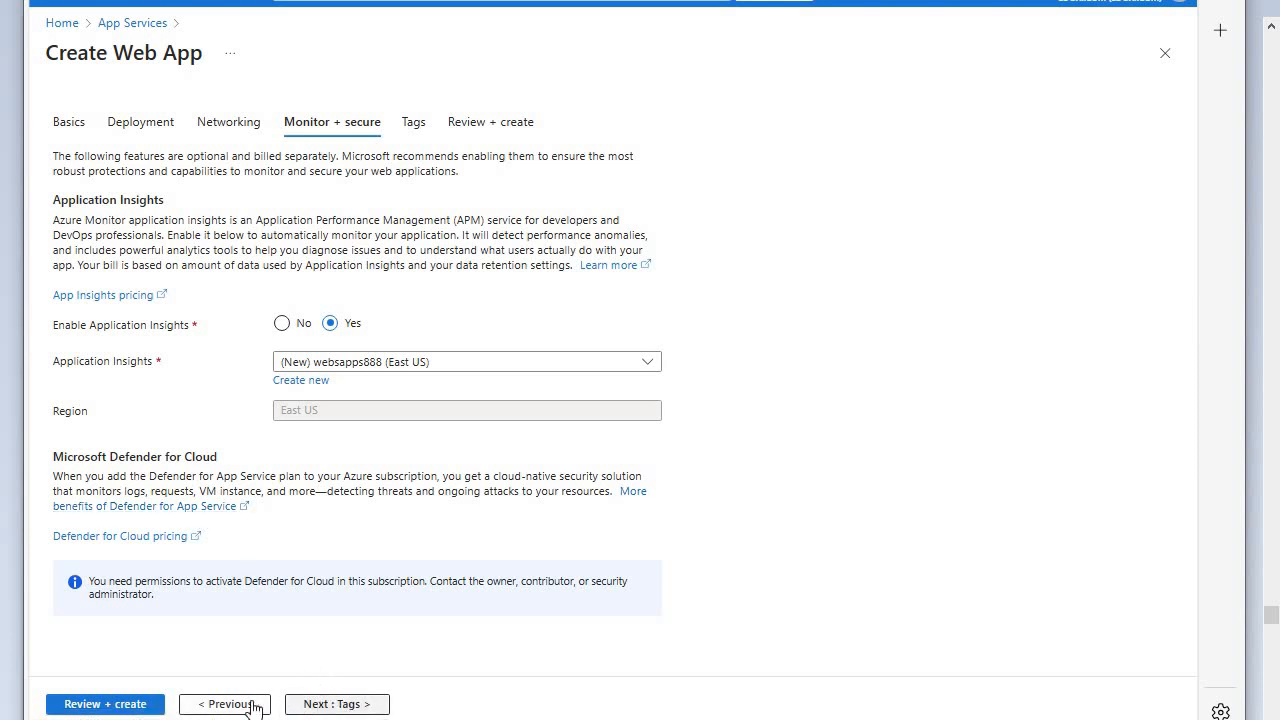
{"action": "left_click", "coordinate": [138, 706]}
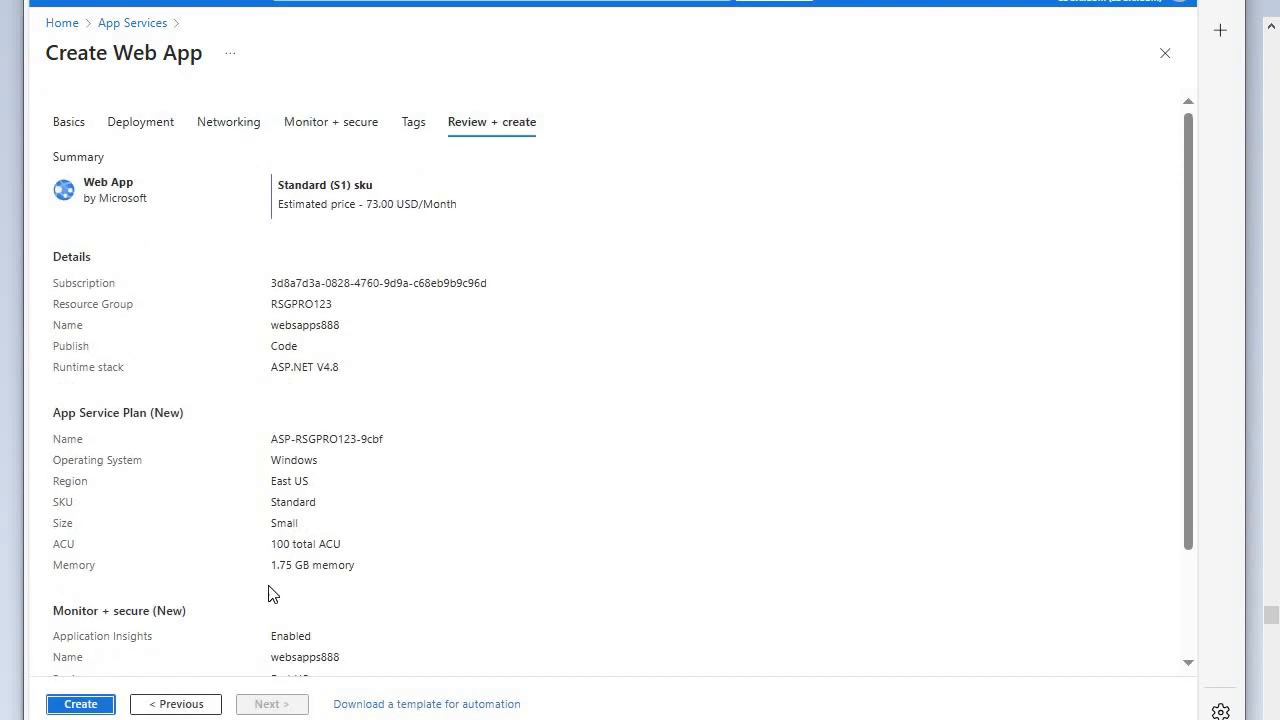
{"action": "left_click", "coordinate": [86, 704]}
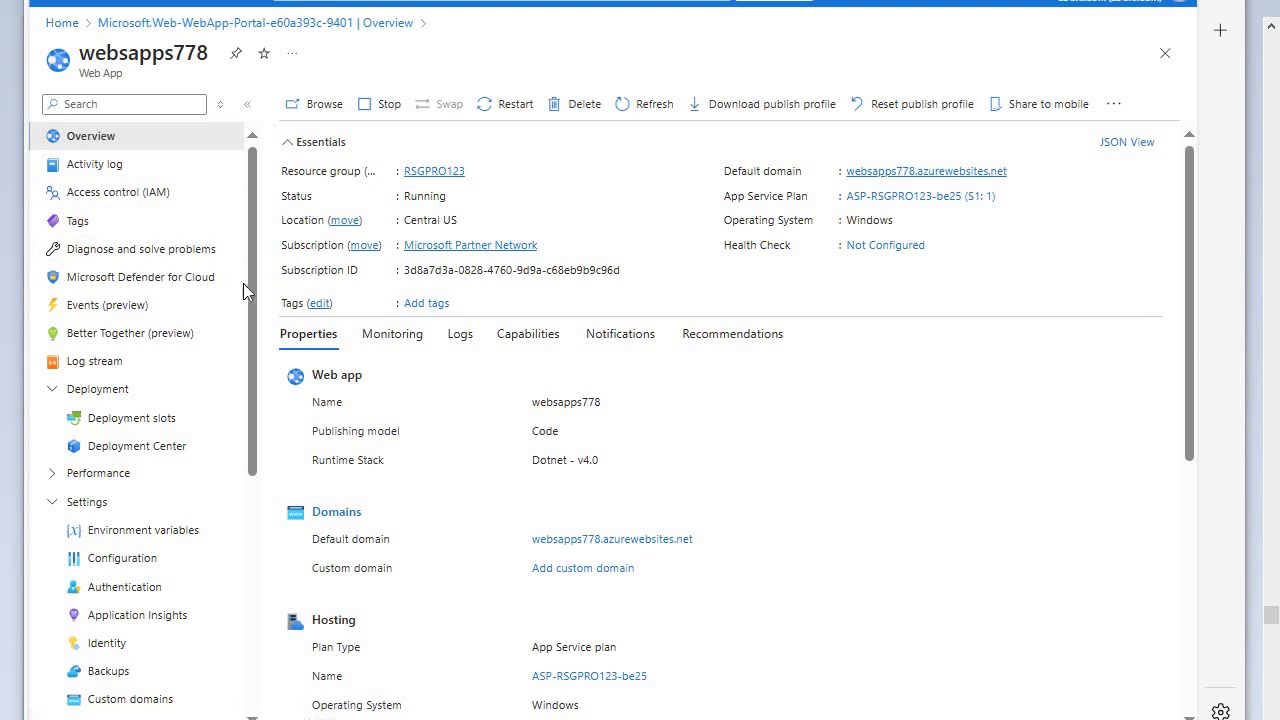
- Open the FTPS credentials in the Deployment Center of websapps778 and copy the FTPS endpoint
{"action": "left_click", "coordinate": [155, 447]}
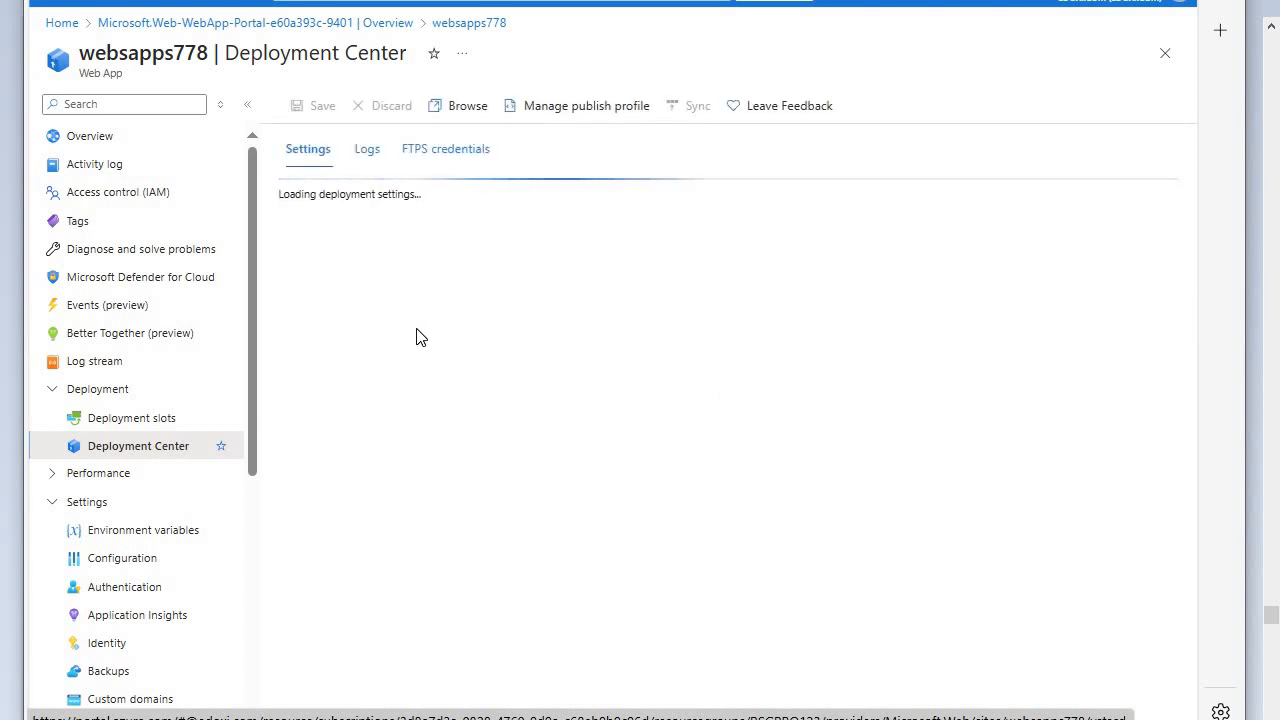
{"action": "left_click", "coordinate": [436, 162]}
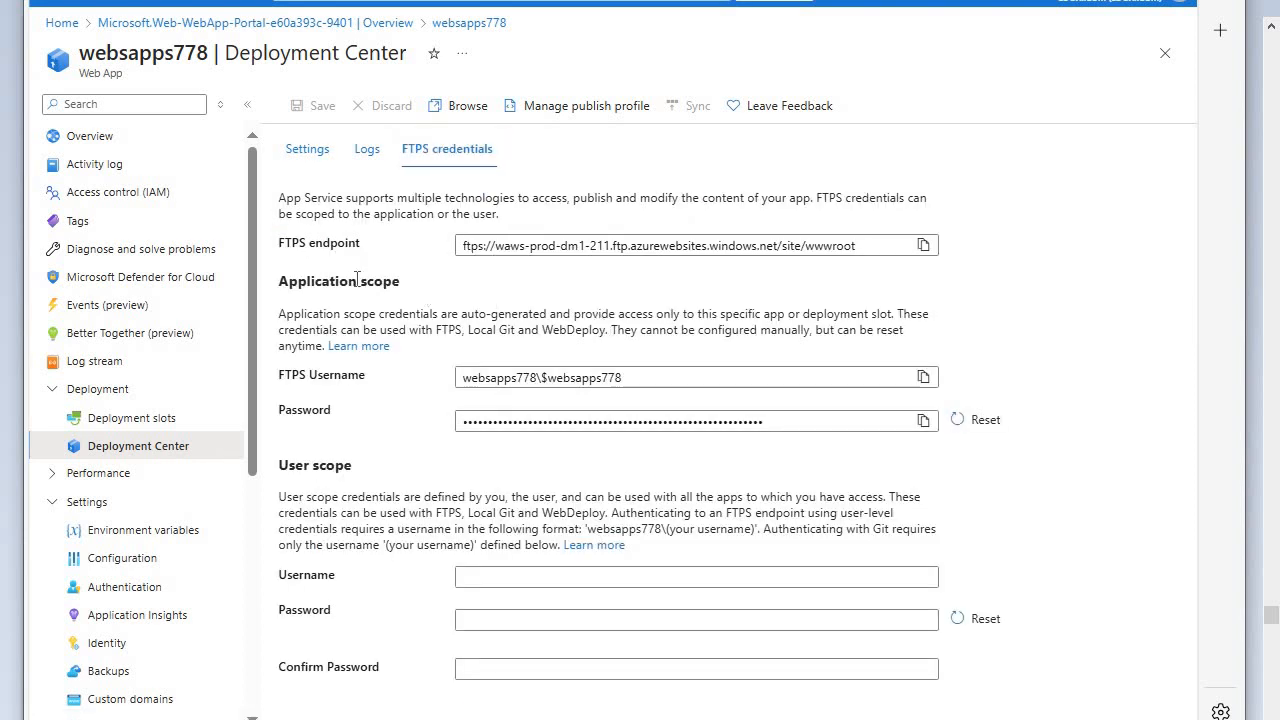
{"action": "left_click", "coordinate": [923, 248]}
- Switch to FileZilla, clear the quickconnect bar, paste the FTPS endpoint as the host, and return to the FTPS credentials in the Azure portal
{"action": "left_click", "coordinate": [512, 718]}
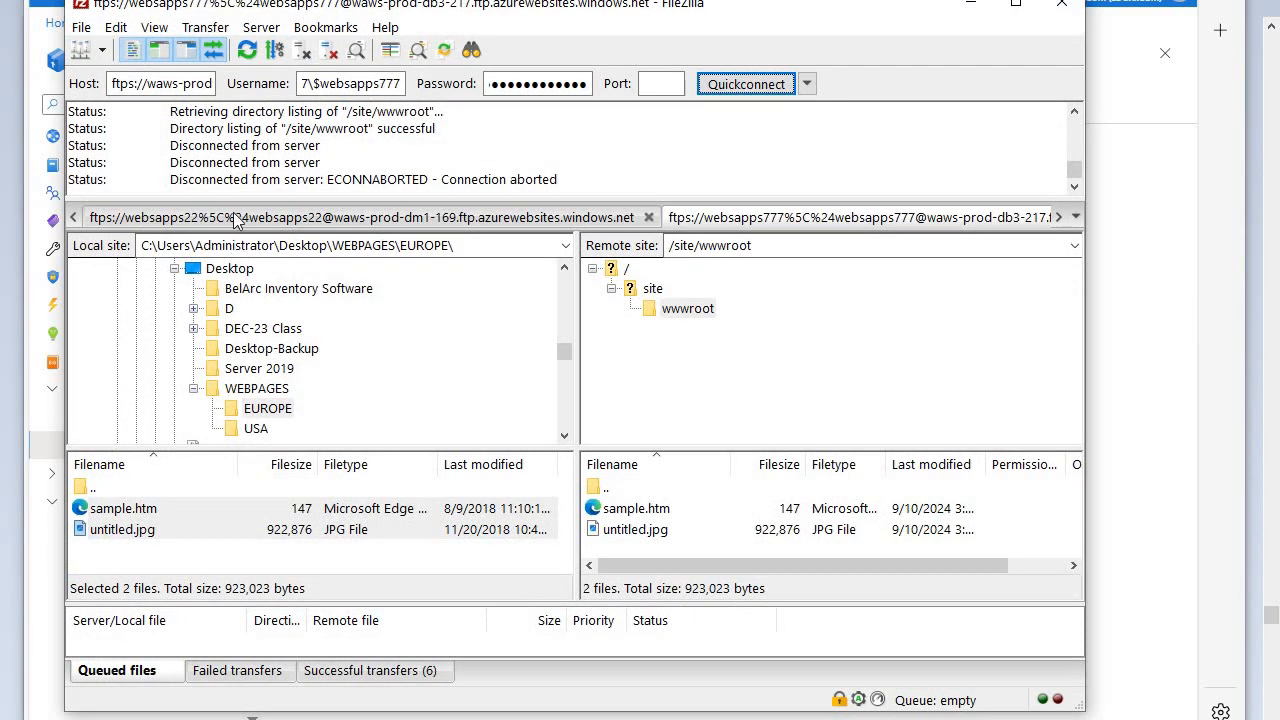
{"action": "left_click", "coordinate": [806, 84]}
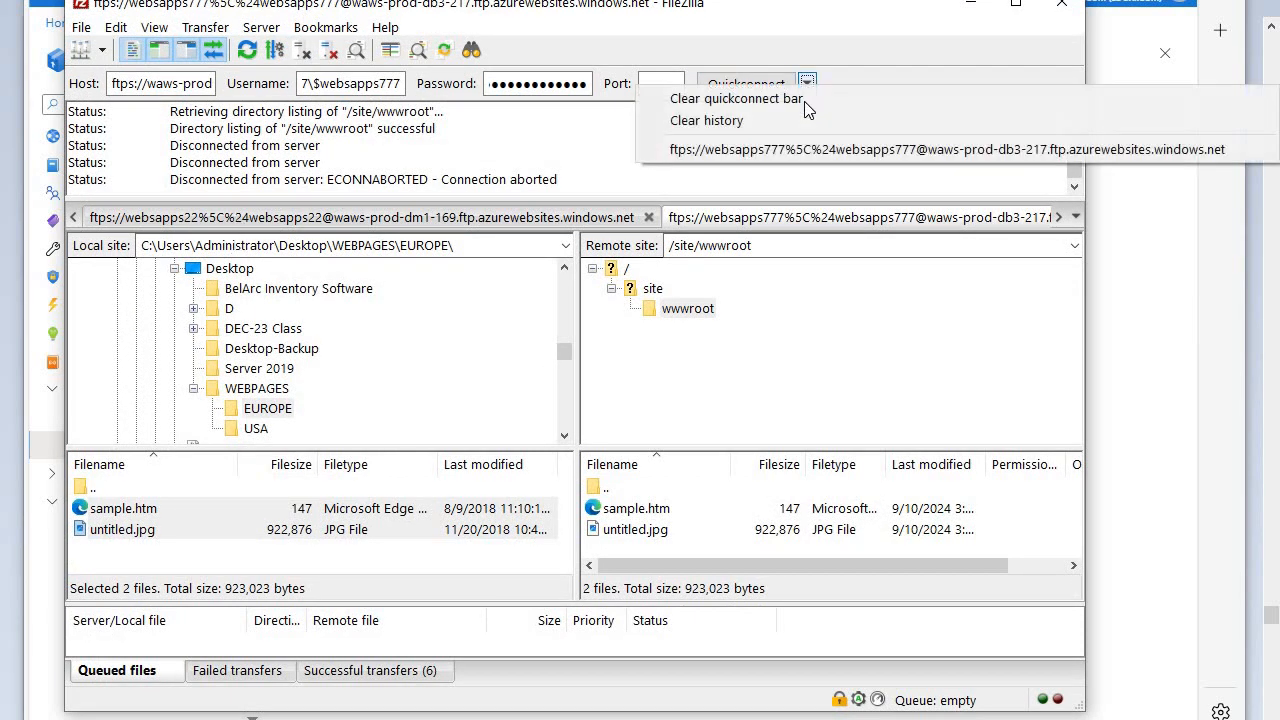
{"action": "left_click", "coordinate": [751, 100]}
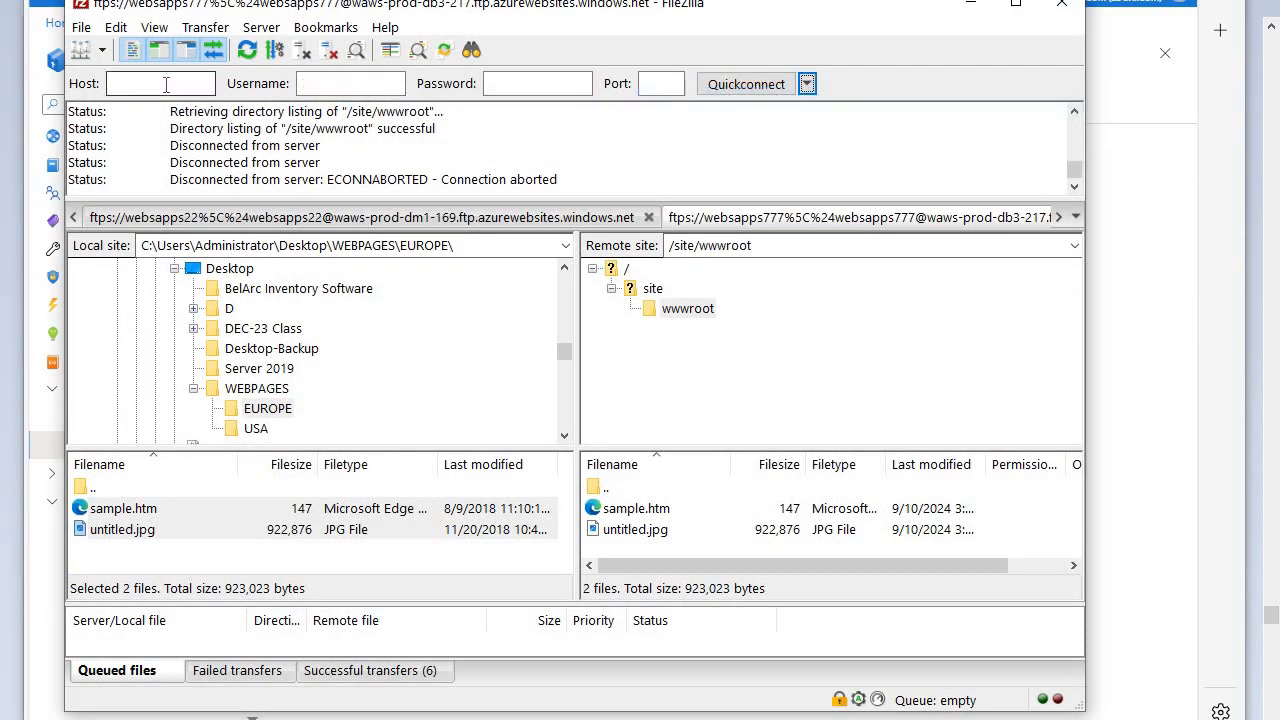
{"action": "right_click", "coordinate": [172, 88]}
{"action": "left_click", "coordinate": [213, 171]}
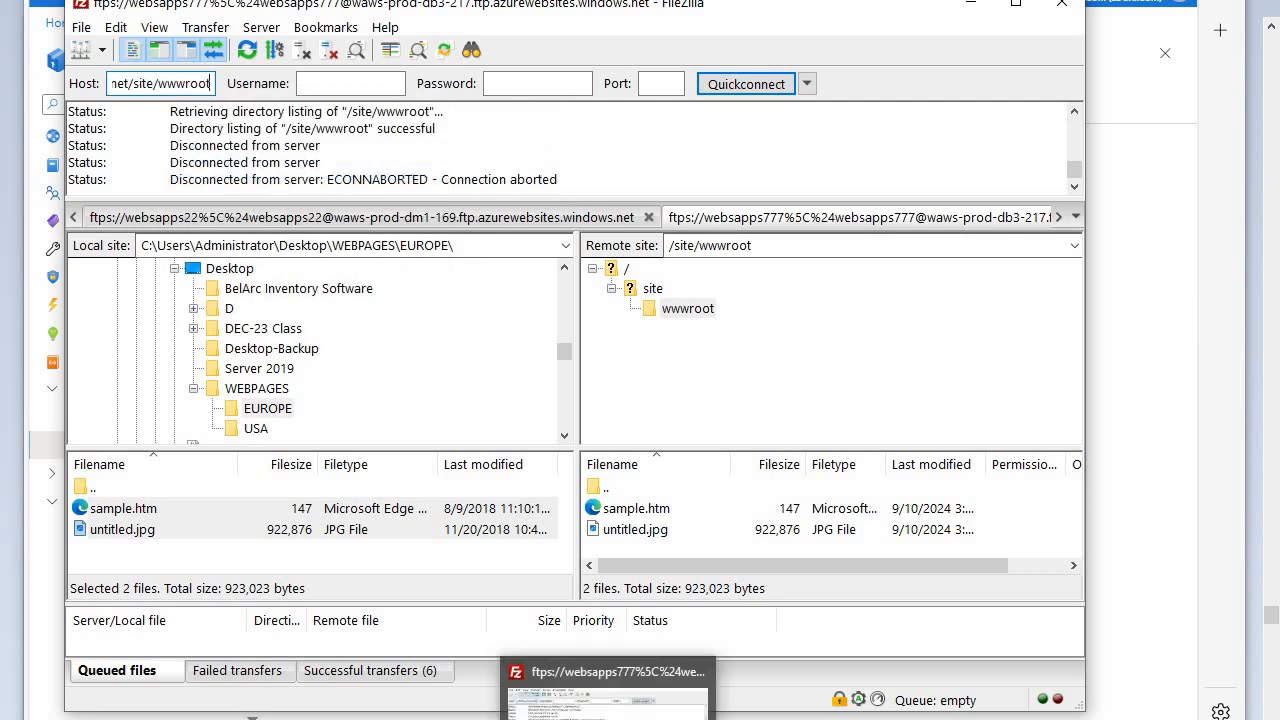
{"action": "left_click", "coordinate": [625, 718]}
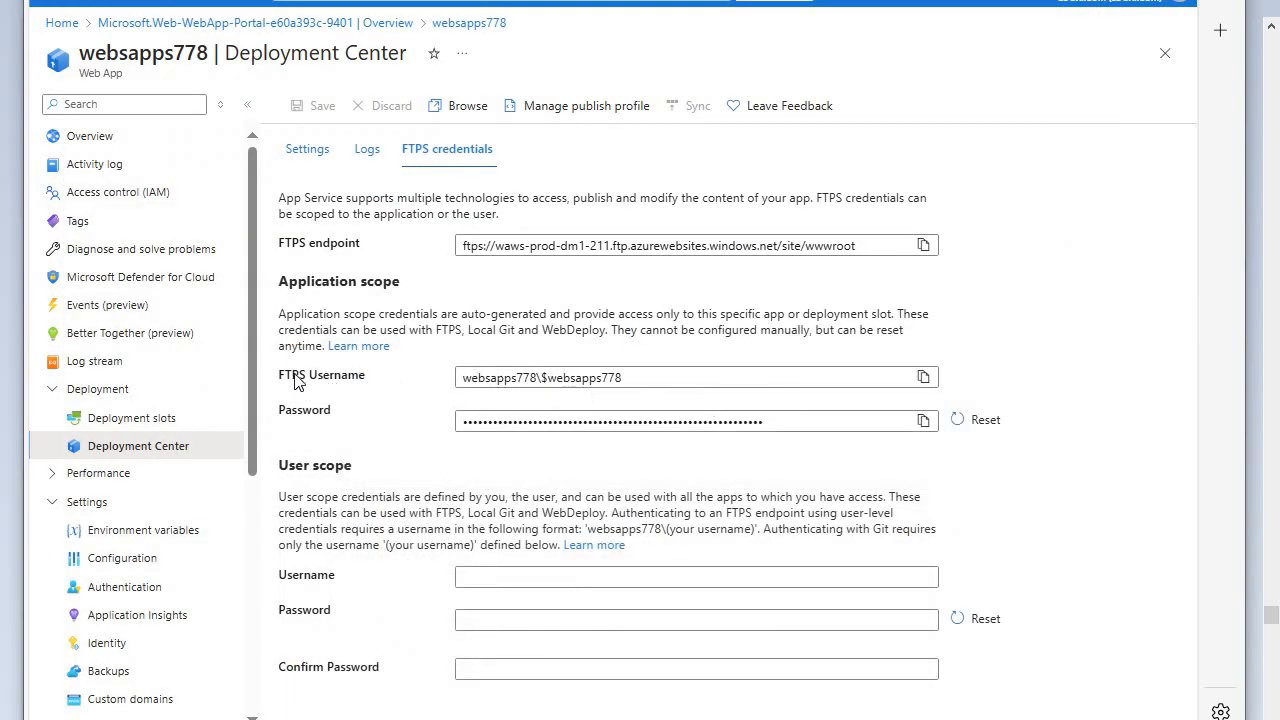
- Copy the application-scope FTPS username of websapps778, paste it as the username in FileZilla, and return to the Azure portal
{"action": "left_click", "coordinate": [923, 377]}
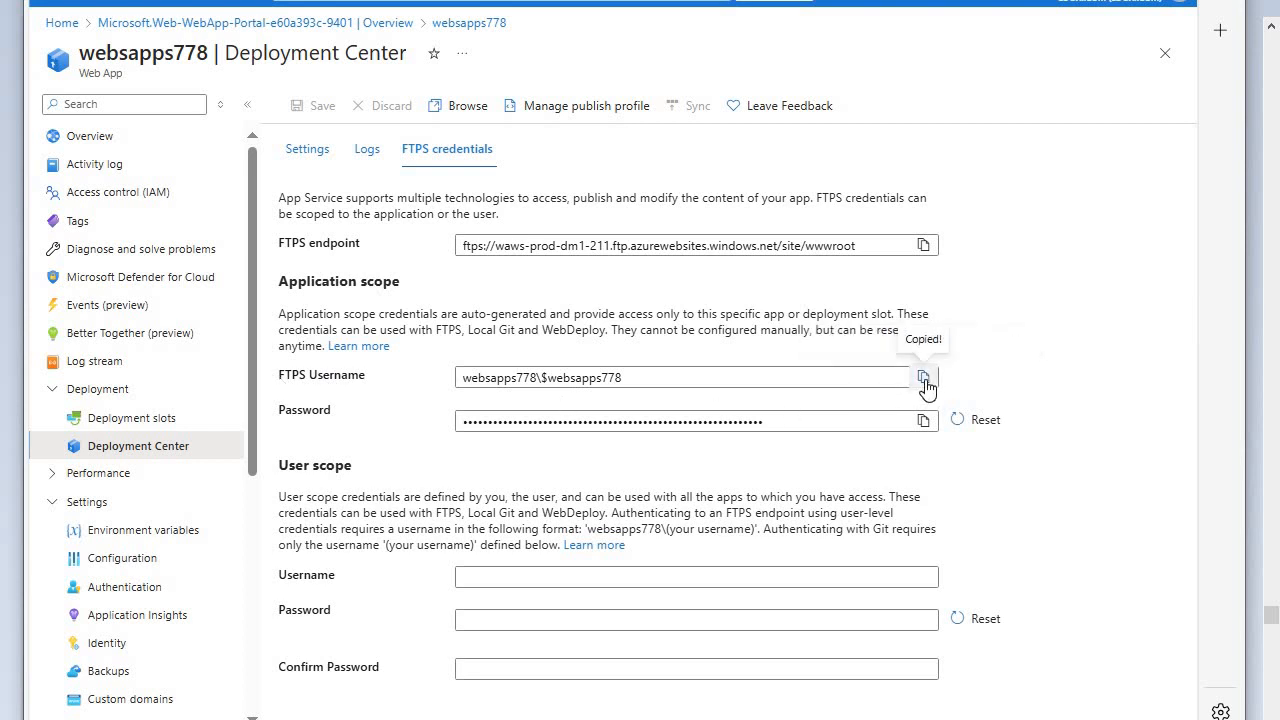
{"action": "left_click", "coordinate": [922, 380]}
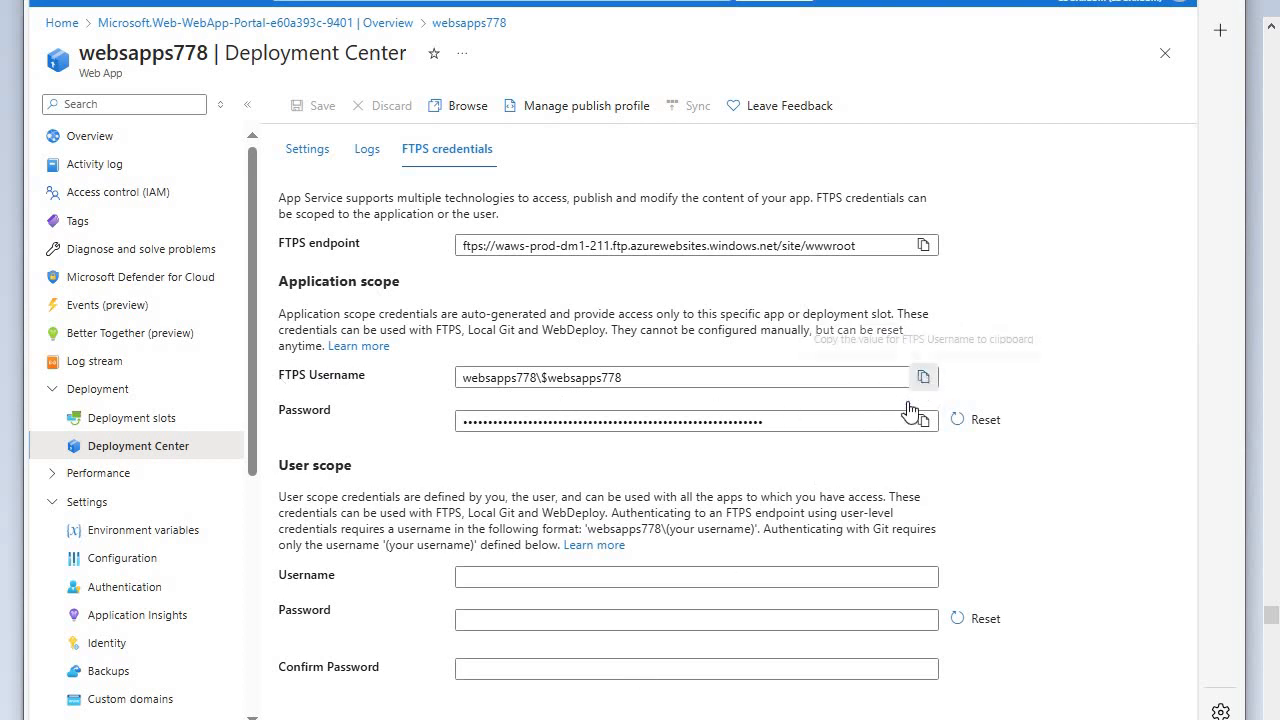
{"action": "left_click", "coordinate": [625, 718]}
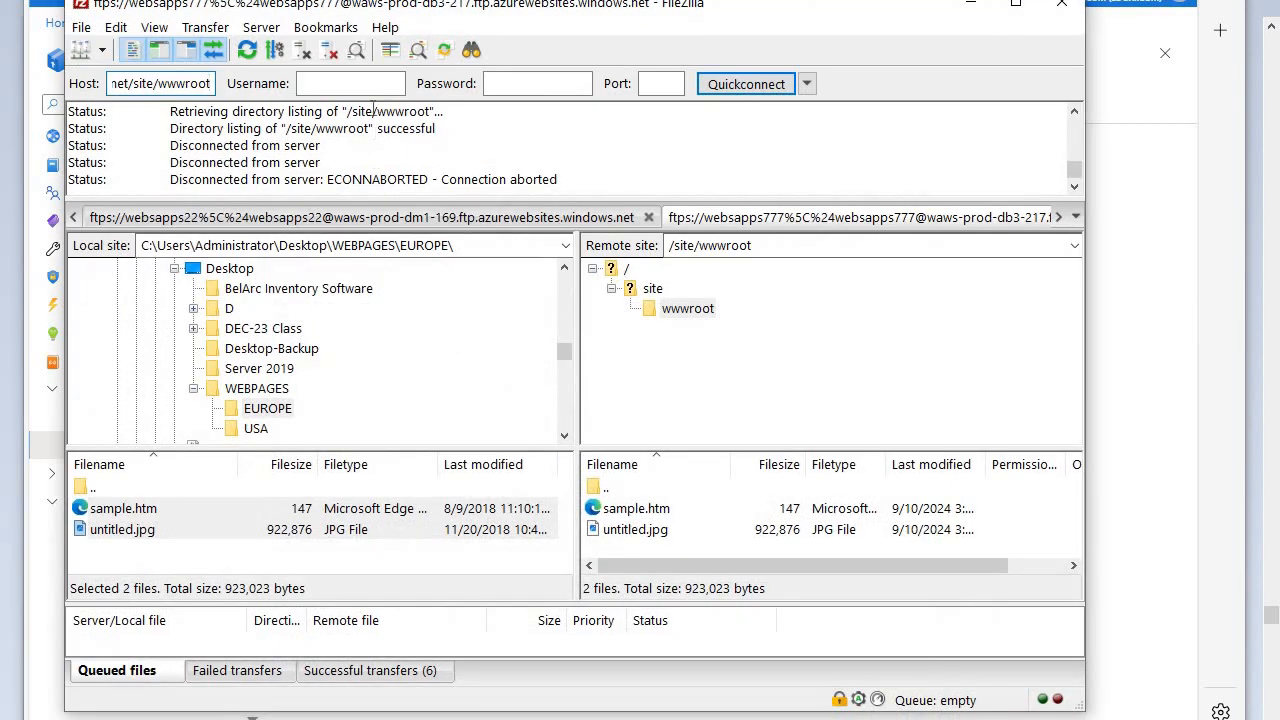
{"action": "right_click", "coordinate": [372, 84]}
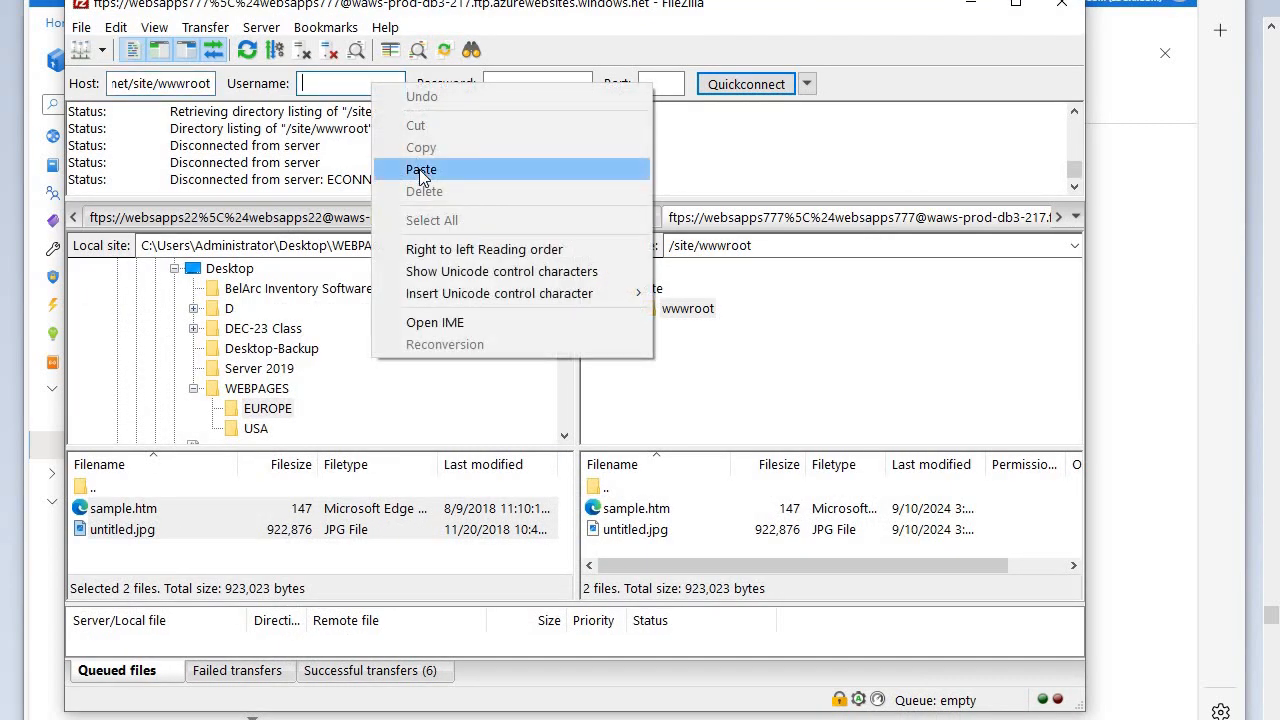
{"action": "left_click", "coordinate": [421, 170]}
{"action": "left_click", "coordinate": [625, 718]}
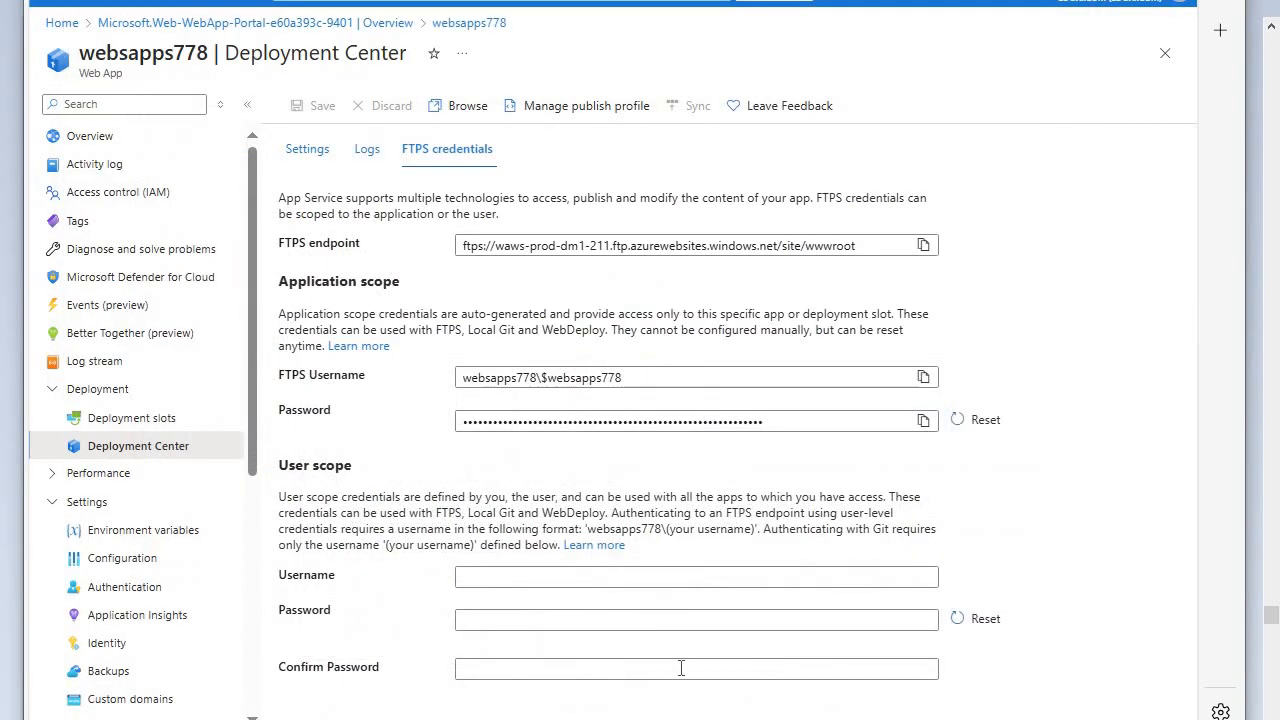
- Copy the application-scope FTPS password of websapps778 and paste it as the password in FileZilla's quickconnect bar
{"action": "left_click", "coordinate": [923, 420]}
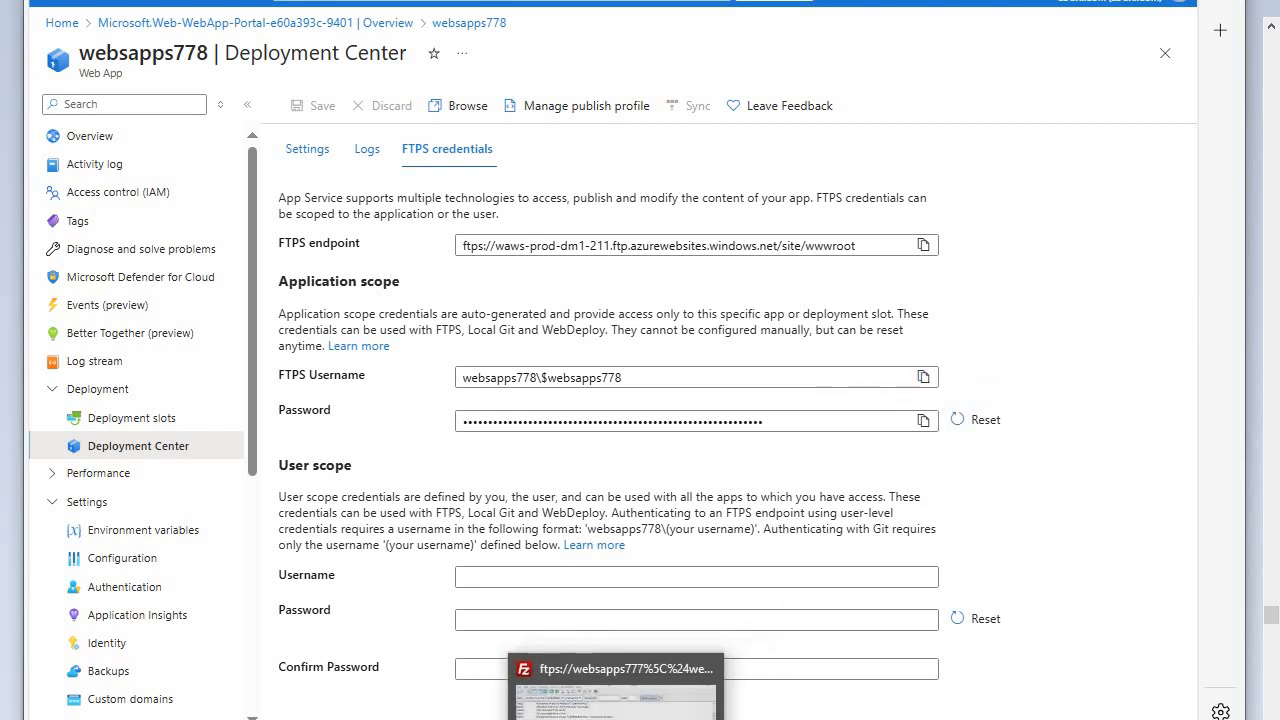
{"action": "left_click", "coordinate": [648, 486]}
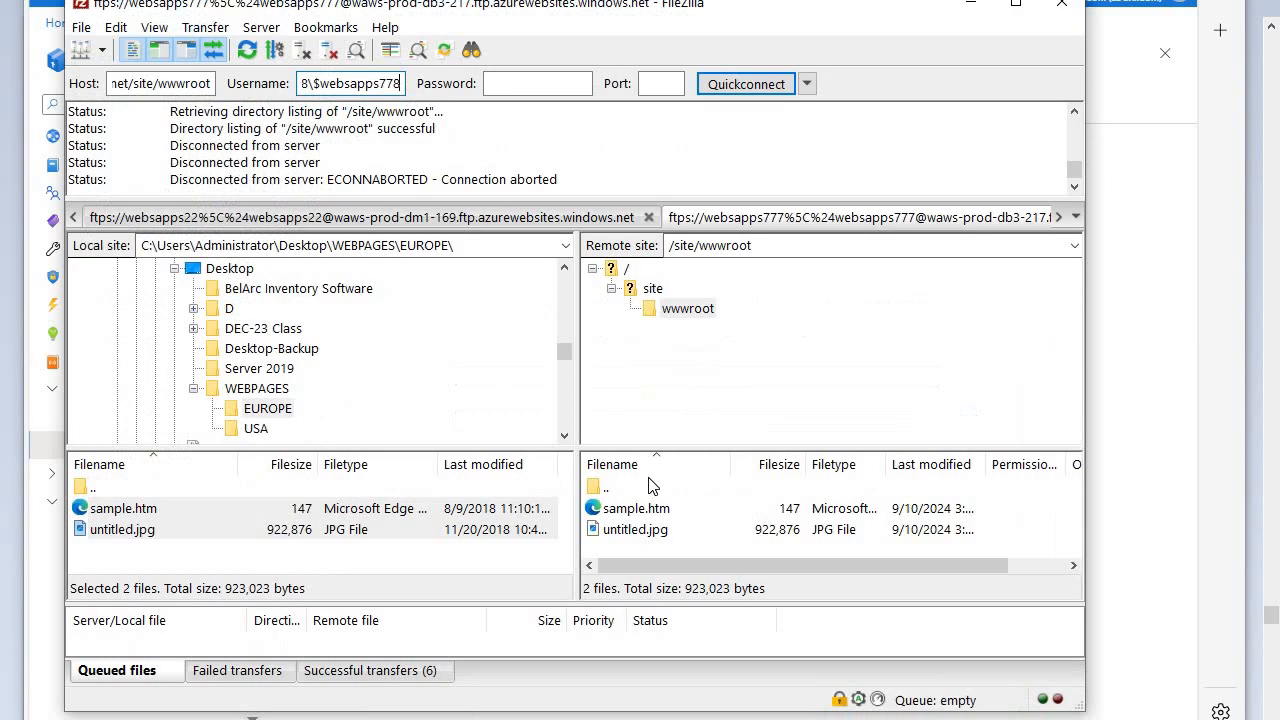
{"action": "right_click", "coordinate": [552, 84]}
{"action": "left_click", "coordinate": [601, 167]}
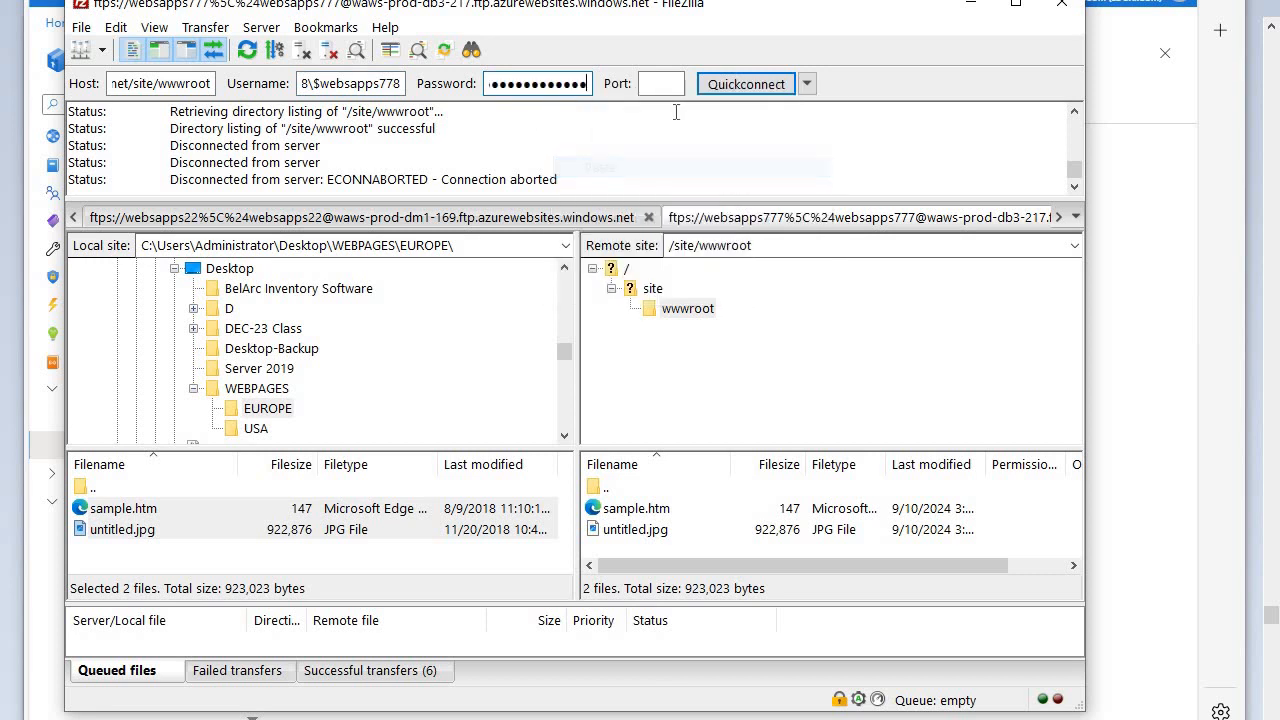
- Connect to the websapps778 server in a new tab and trust its certificate
{"action": "left_click", "coordinate": [746, 86]}
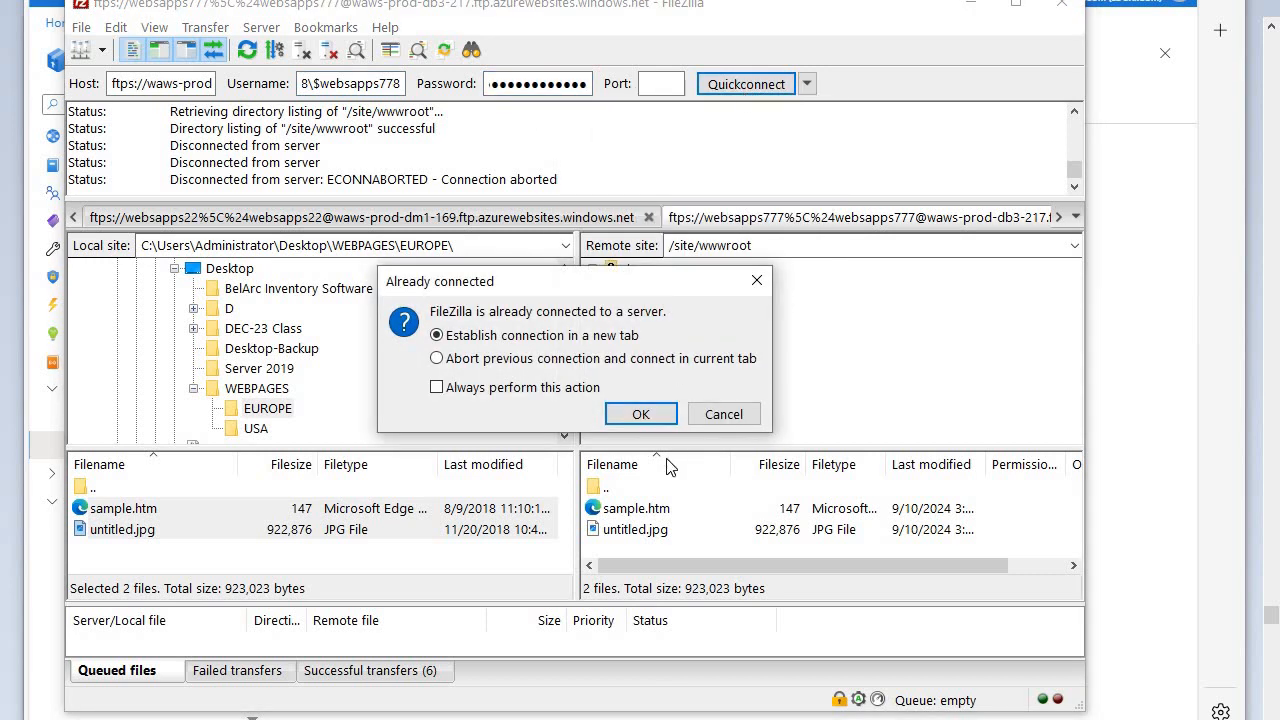
{"action": "left_click", "coordinate": [641, 413]}
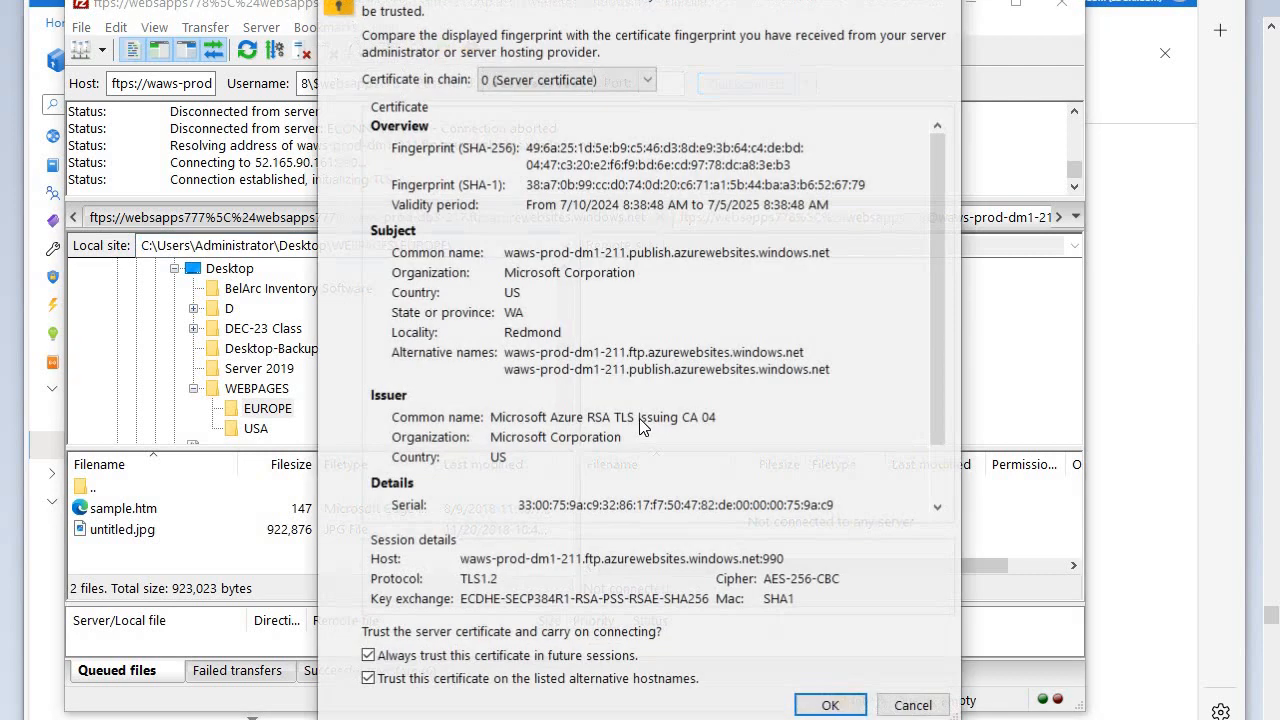
{"action": "left_click", "coordinate": [820, 706]}
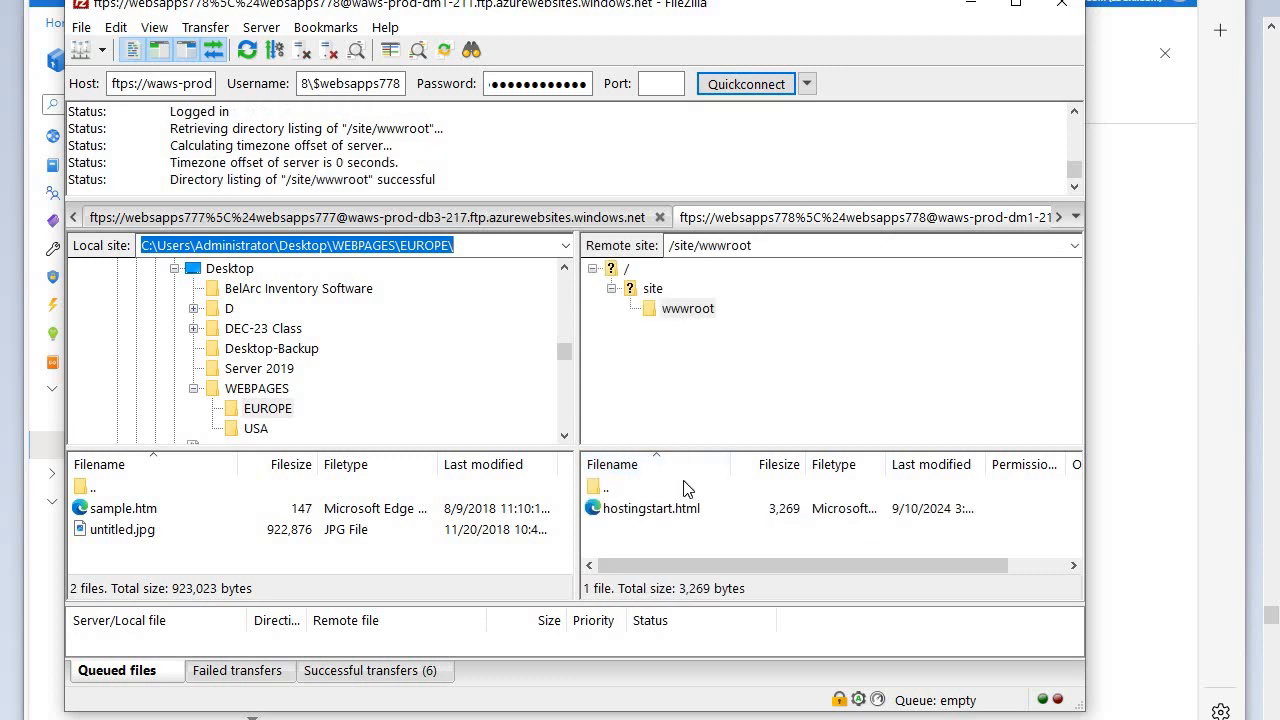
- Delete hostingstart.html from the remote /site/wwwroot folder of websapps778
{"action": "left_click", "coordinate": [672, 518]}
{"action": "key", "text": "Delete"}
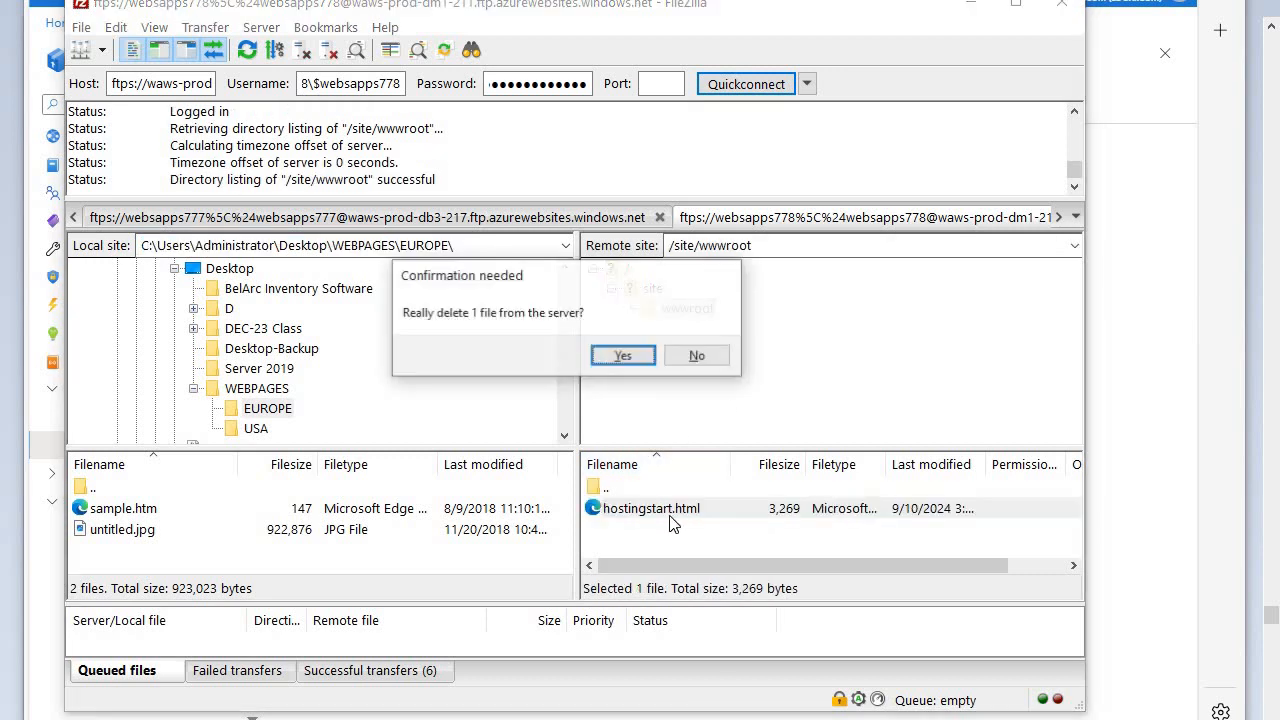
{"action": "left_click", "coordinate": [614, 355]}
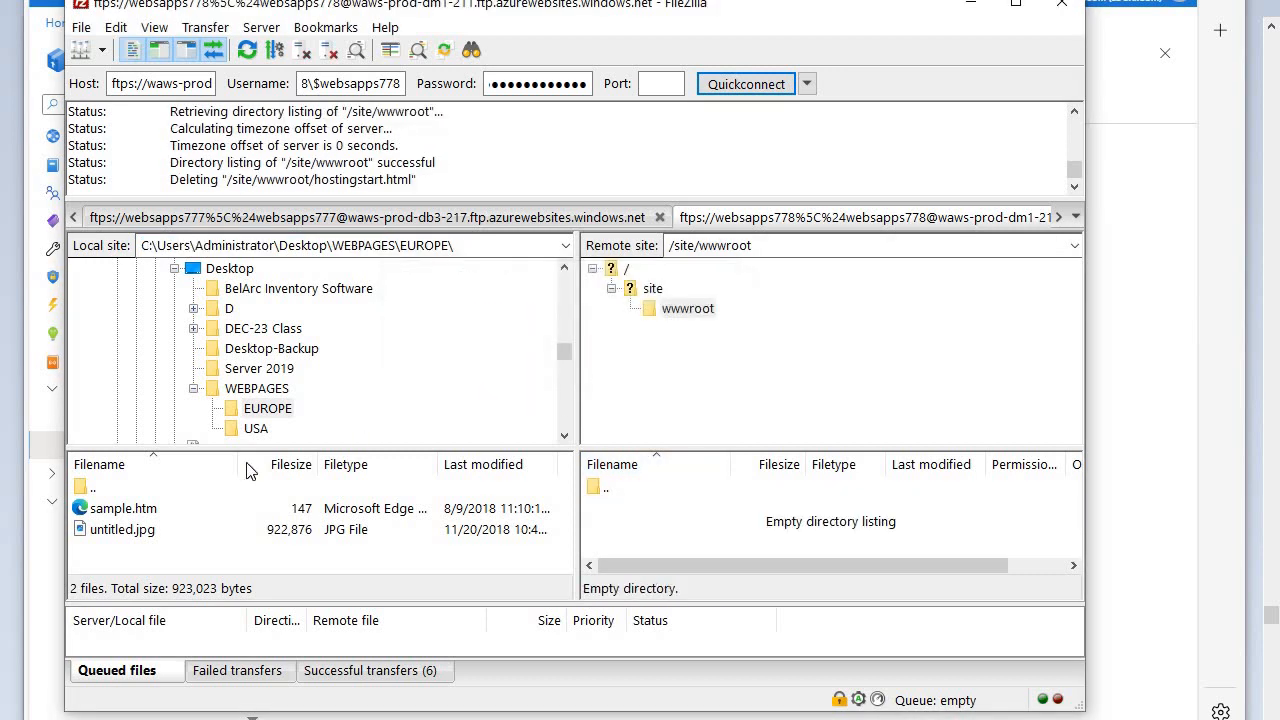
- Upload sample.htm and untitled.jpg from the local WEBPAGES\USA folder to /site/wwwroot and minimize FileZilla
{"action": "left_click", "coordinate": [252, 428]}
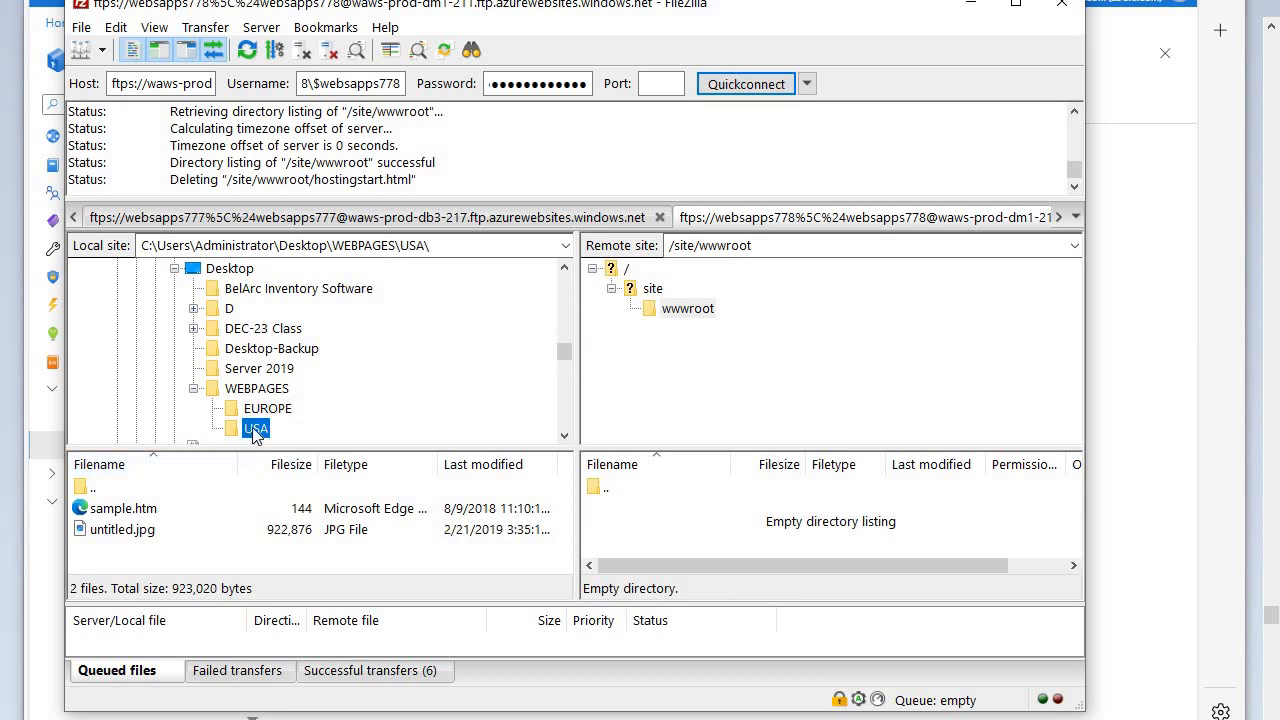
{"action": "left_click", "coordinate": [147, 511]}
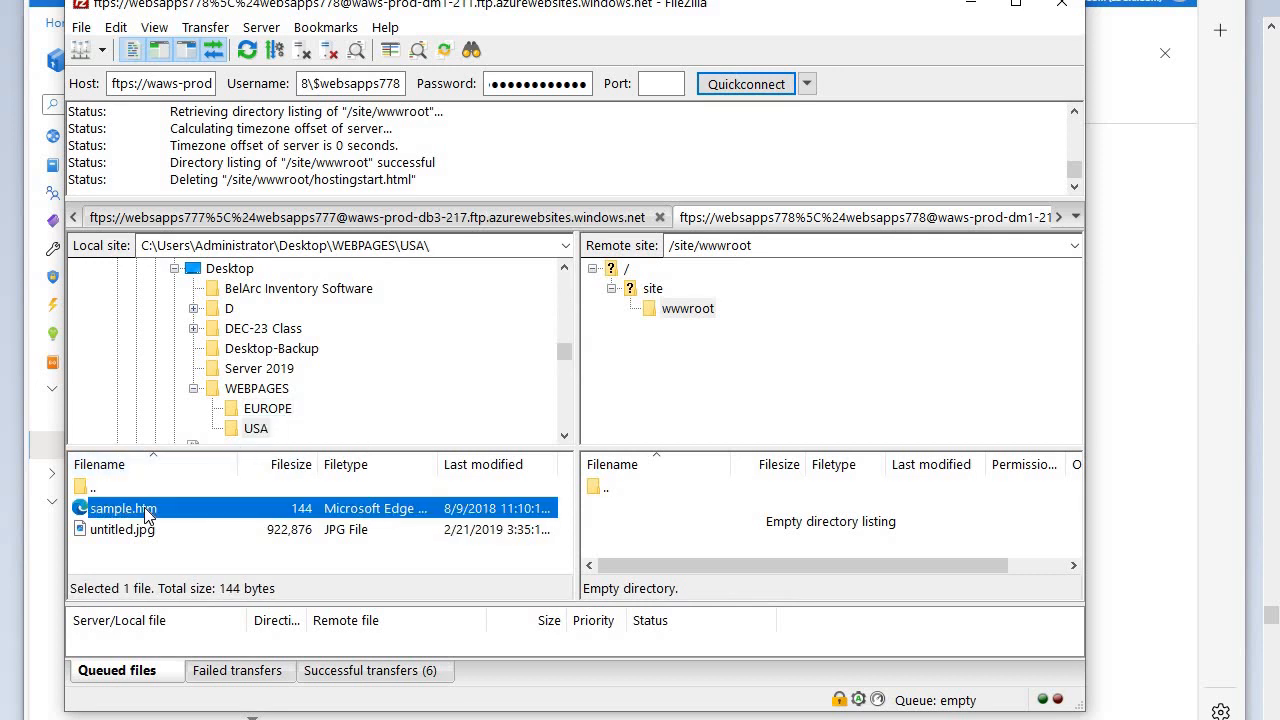
{"action": "key", "text": "ctrl+a"}
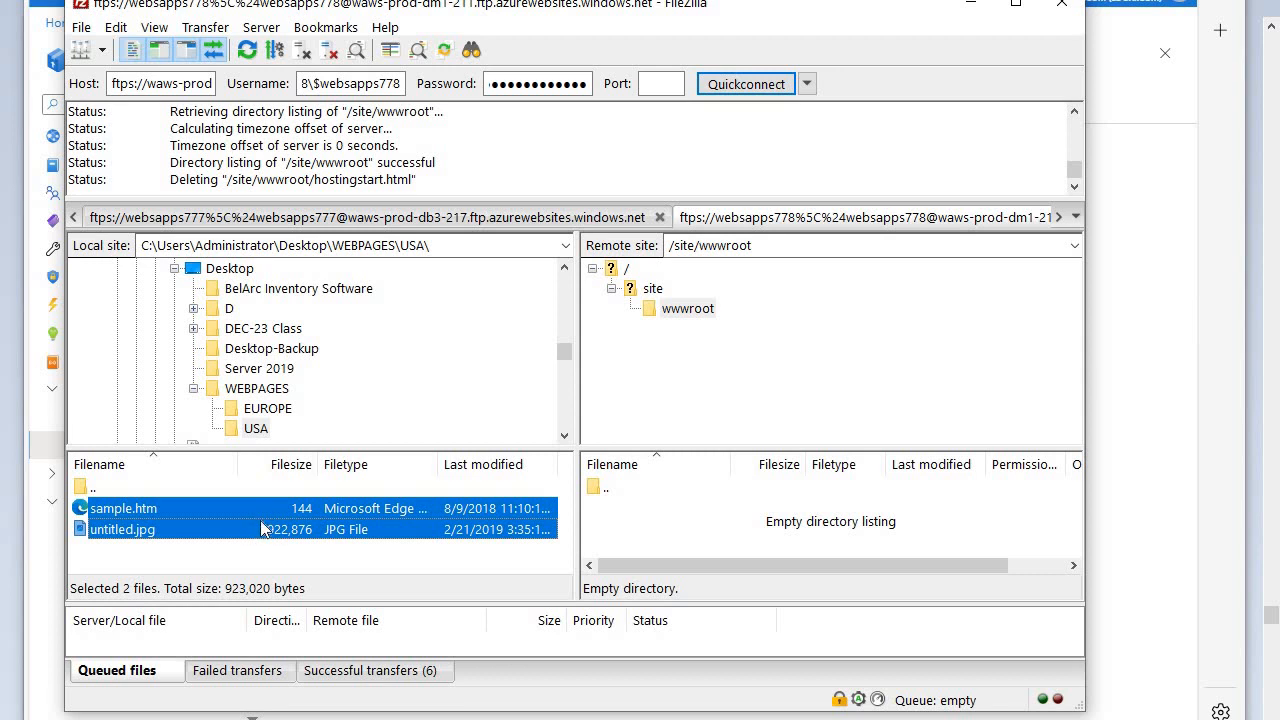
{"action": "left_click_drag", "start_coordinate": [264, 515], "coordinate": [740, 538]}
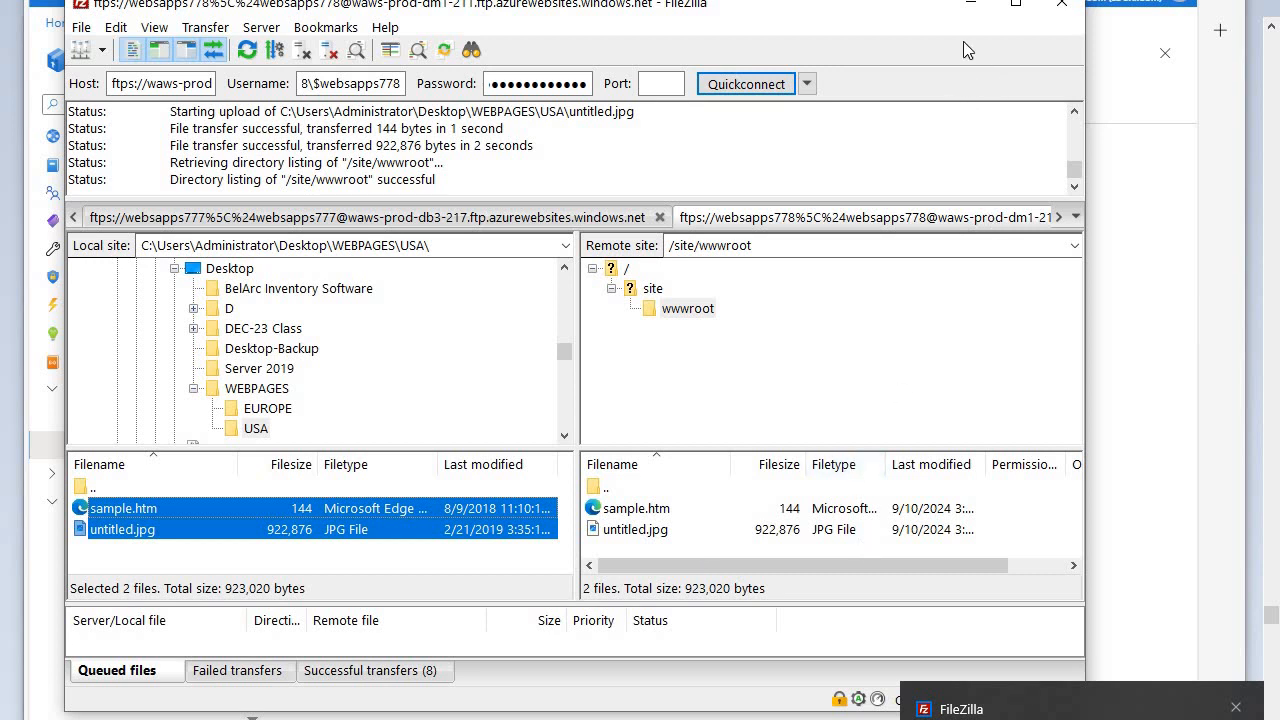
{"action": "left_click", "coordinate": [969, 5]}
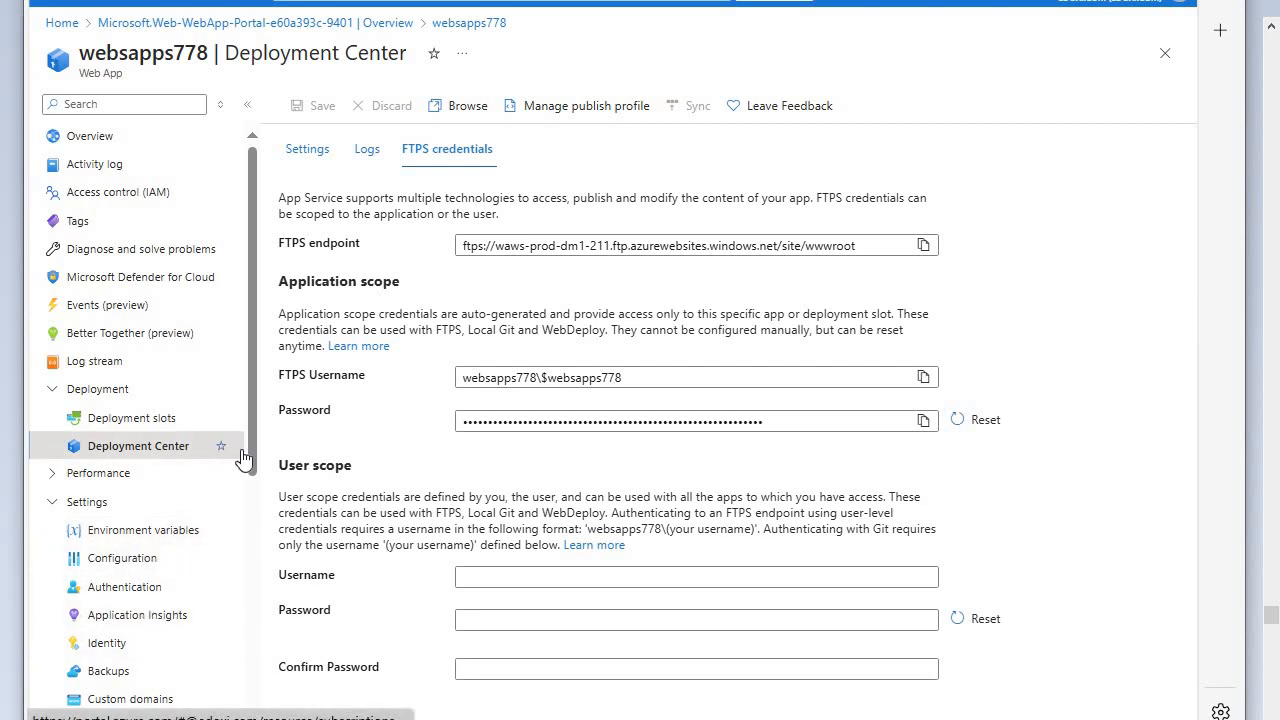
- Replace hostingstart.html with sample.htm in the default documents of the websapps778 configuration
{"action": "left_click_drag", "start_coordinate": [251, 435], "coordinate": [240, 490]}
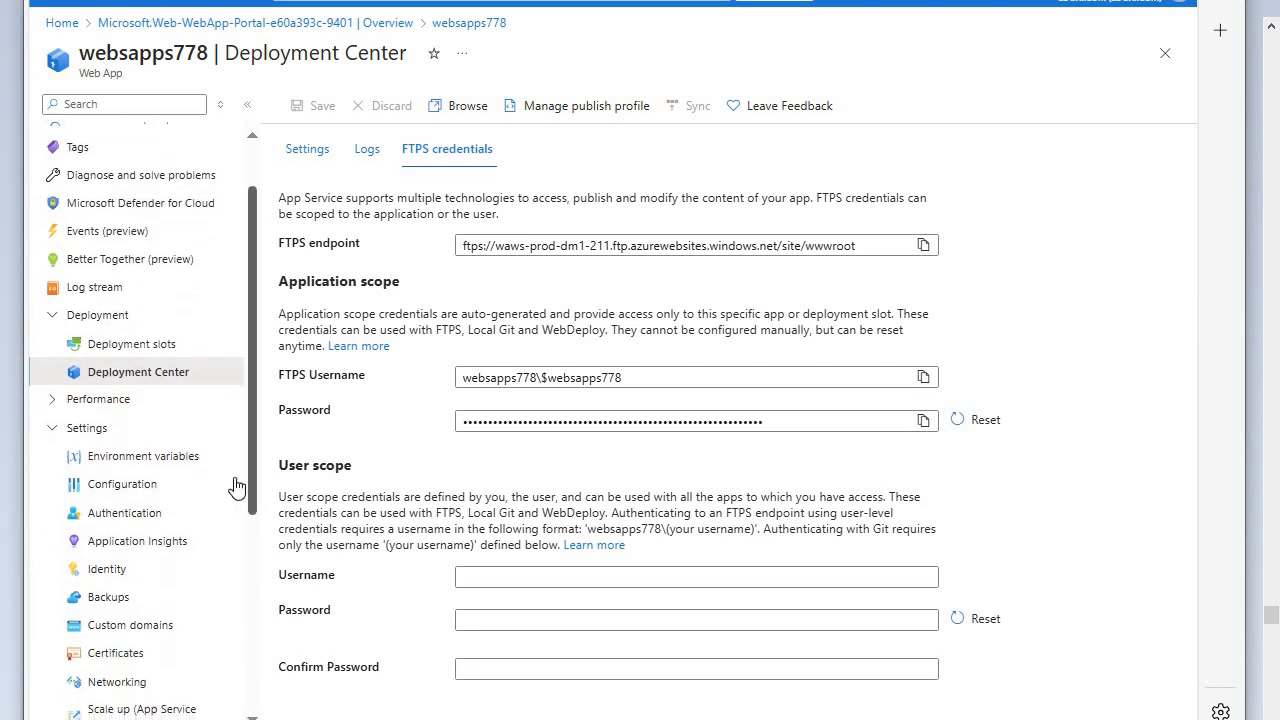
{"action": "left_click", "coordinate": [136, 488]}
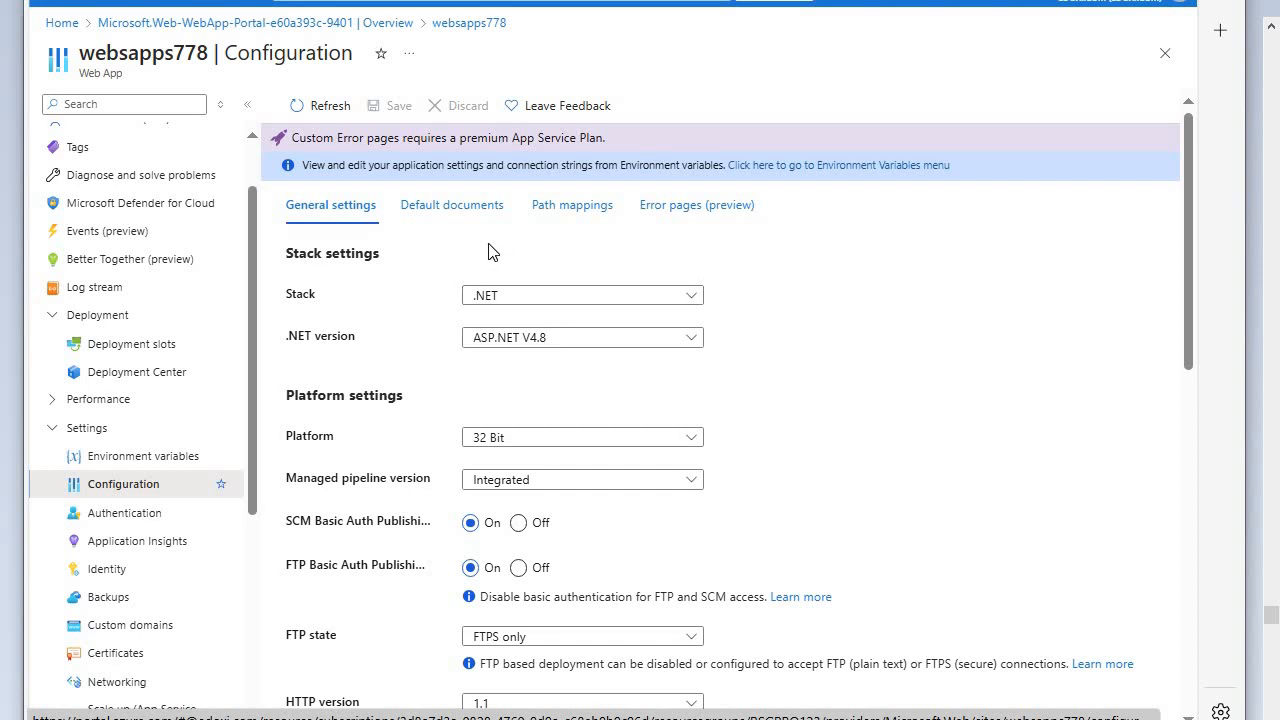
{"action": "left_click", "coordinate": [458, 207]}
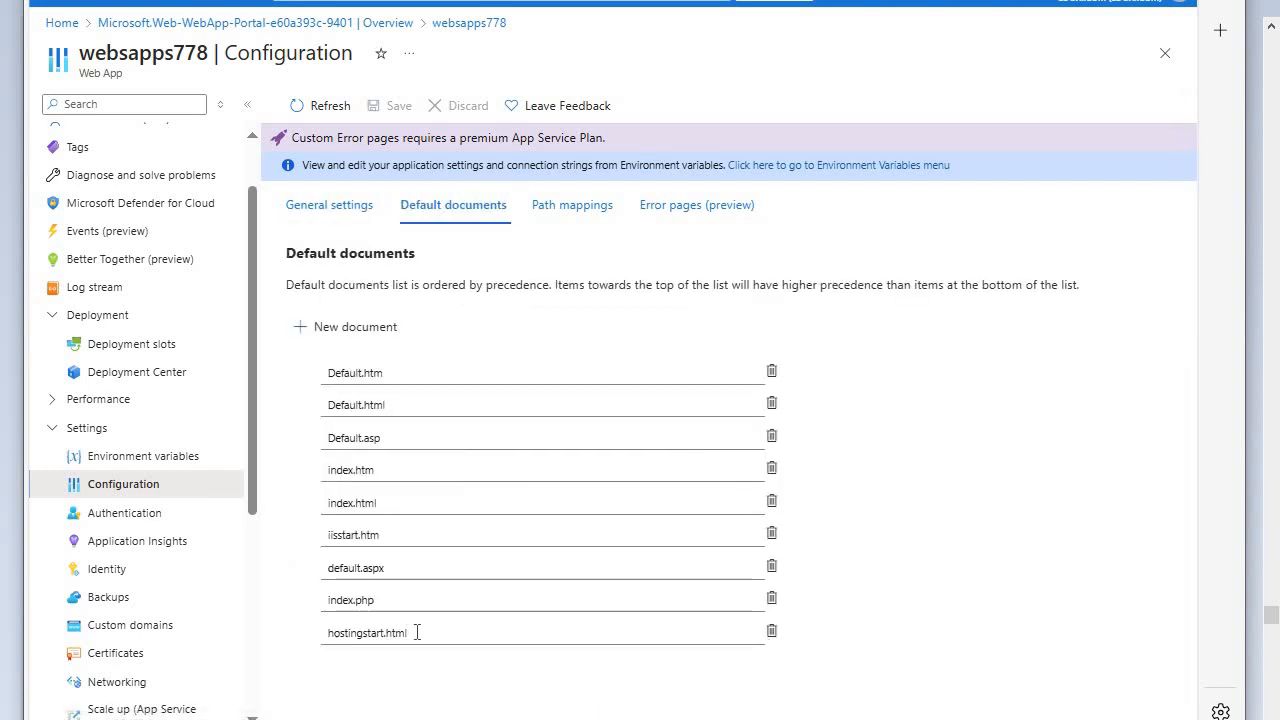
{"action": "left_click", "coordinate": [417, 632]}
{"action": "key", "text": "BackSpace"}
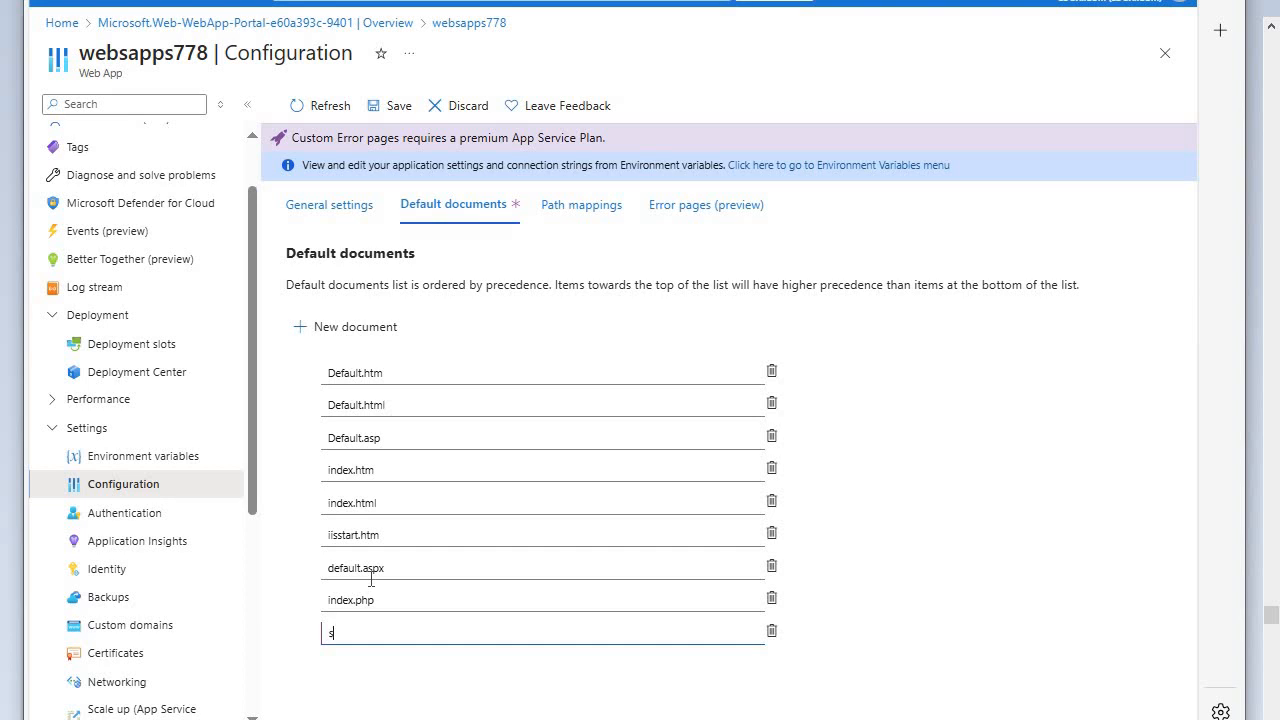
{"action": "type", "text": "a"}
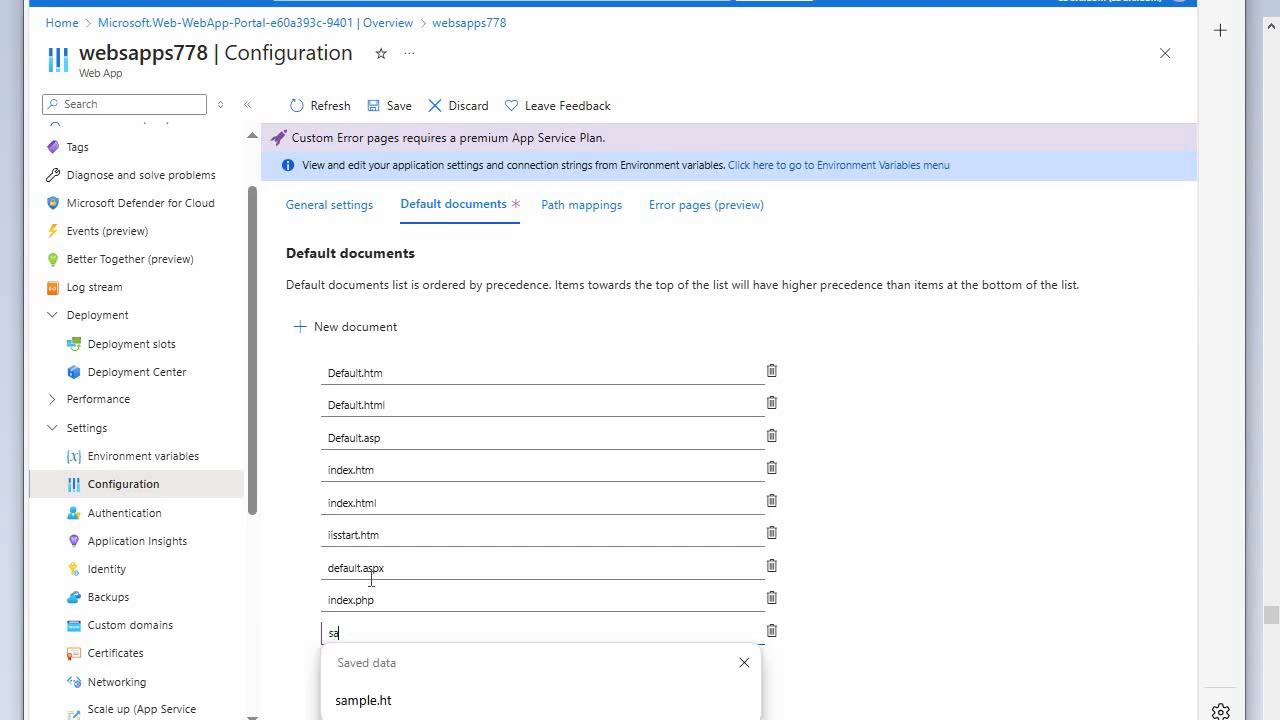
{"action": "left_click", "coordinate": [352, 698]}
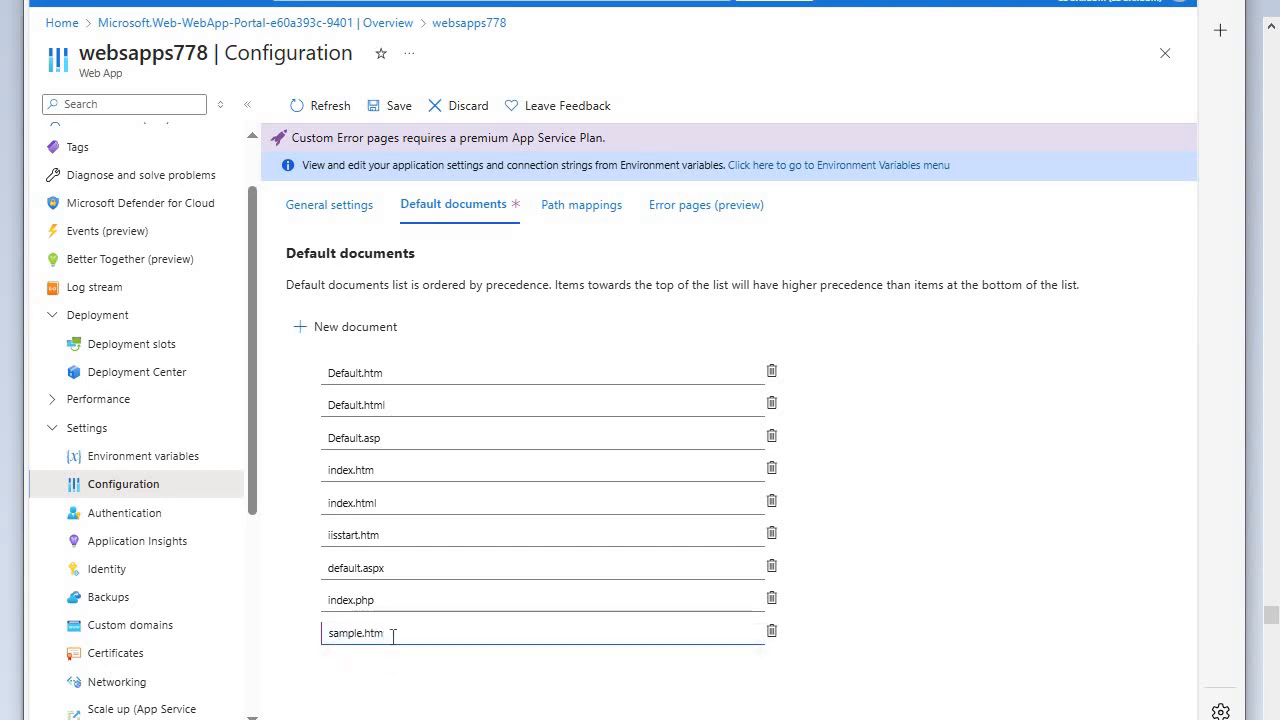
{"action": "type", "text": "m"}
- Save the default document change, confirming the possible app restart, and refresh the configuration
{"action": "left_click", "coordinate": [395, 106]}
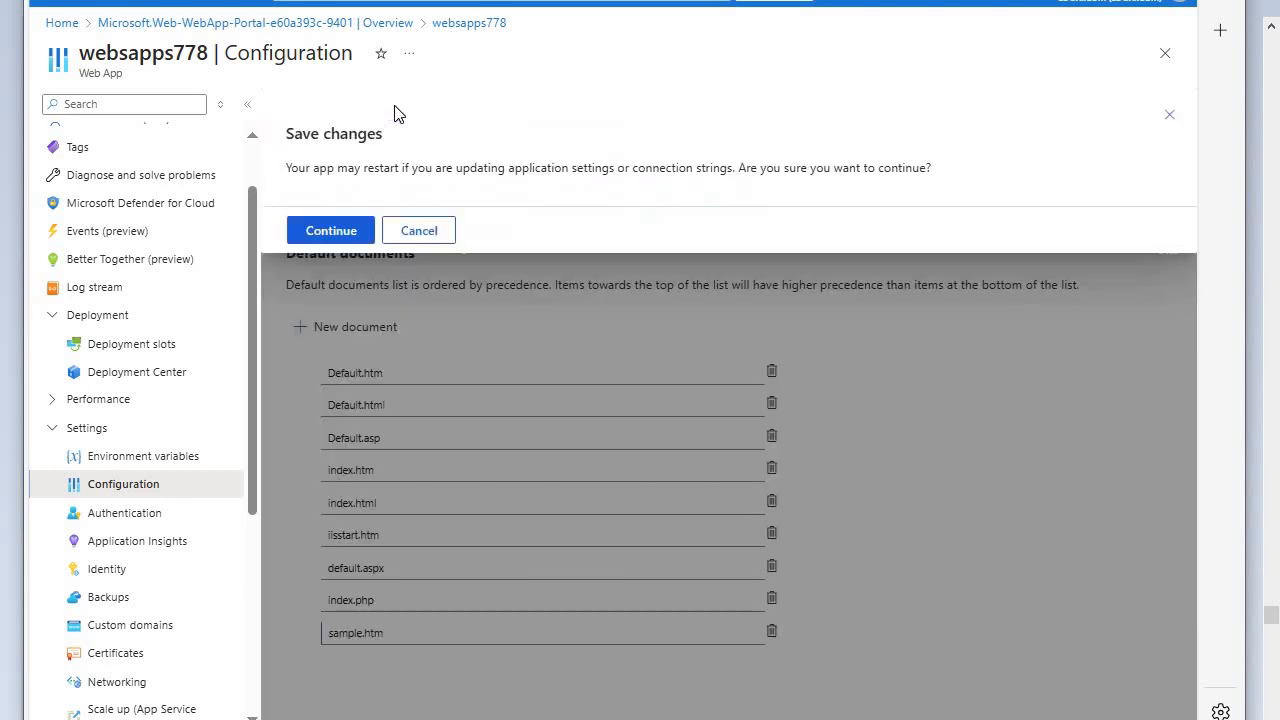
{"action": "left_click", "coordinate": [350, 232]}
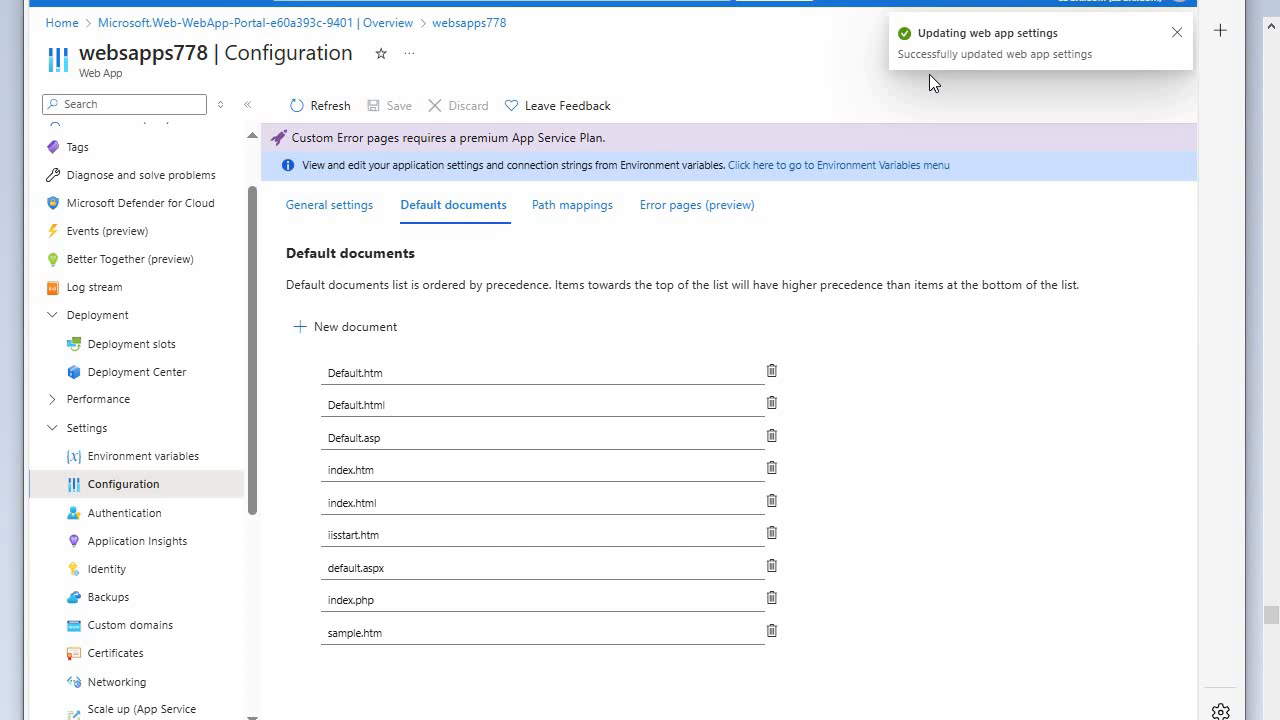
{"action": "left_click", "coordinate": [321, 107]}
{"action": "left_click", "coordinate": [325, 231]}
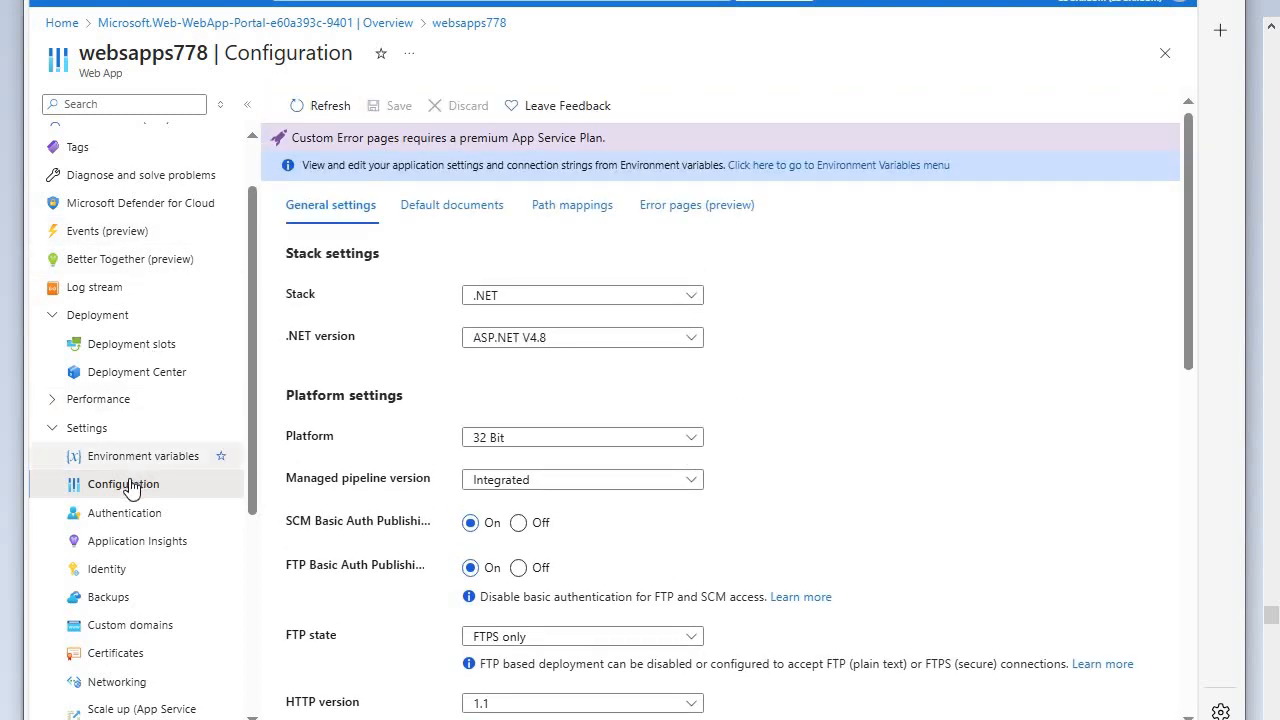
- Copy the default domain from the websapps778 overview and open the site in a new browser tab
{"action": "scroll", "coordinate": [145, 237], "scroll_direction": "up", "scroll_amount": 2}
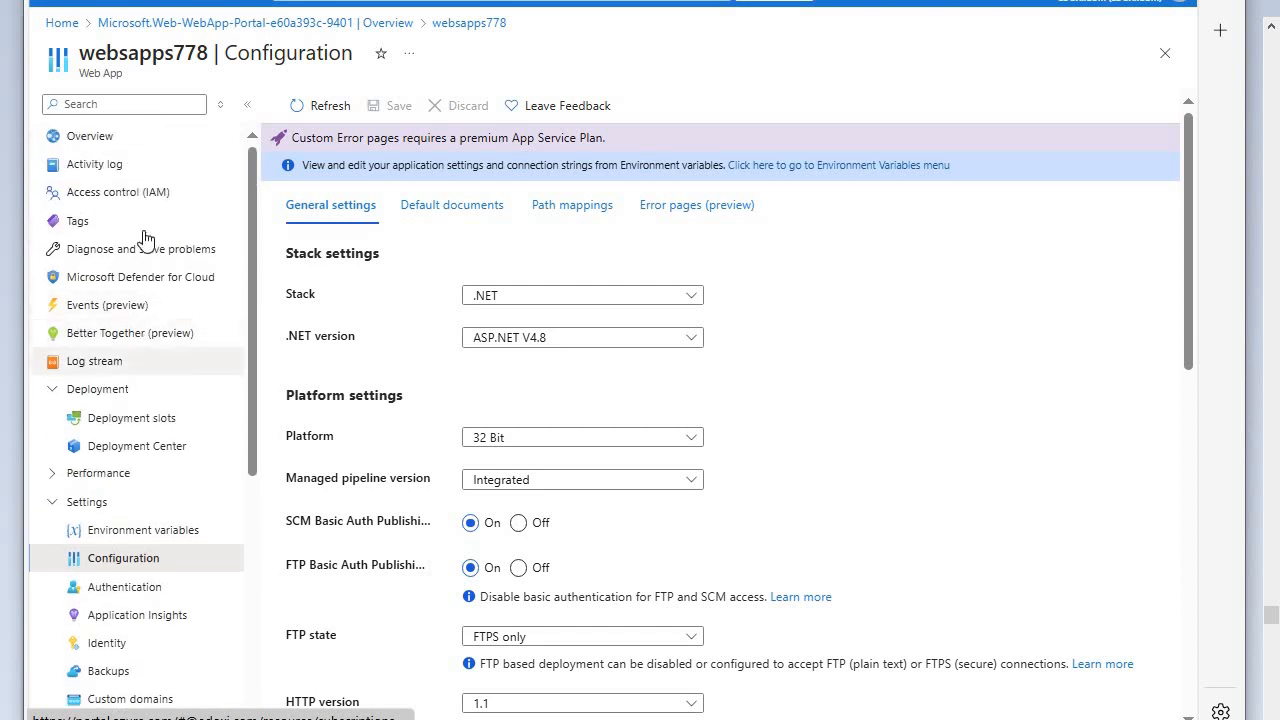
{"action": "left_click", "coordinate": [100, 136]}
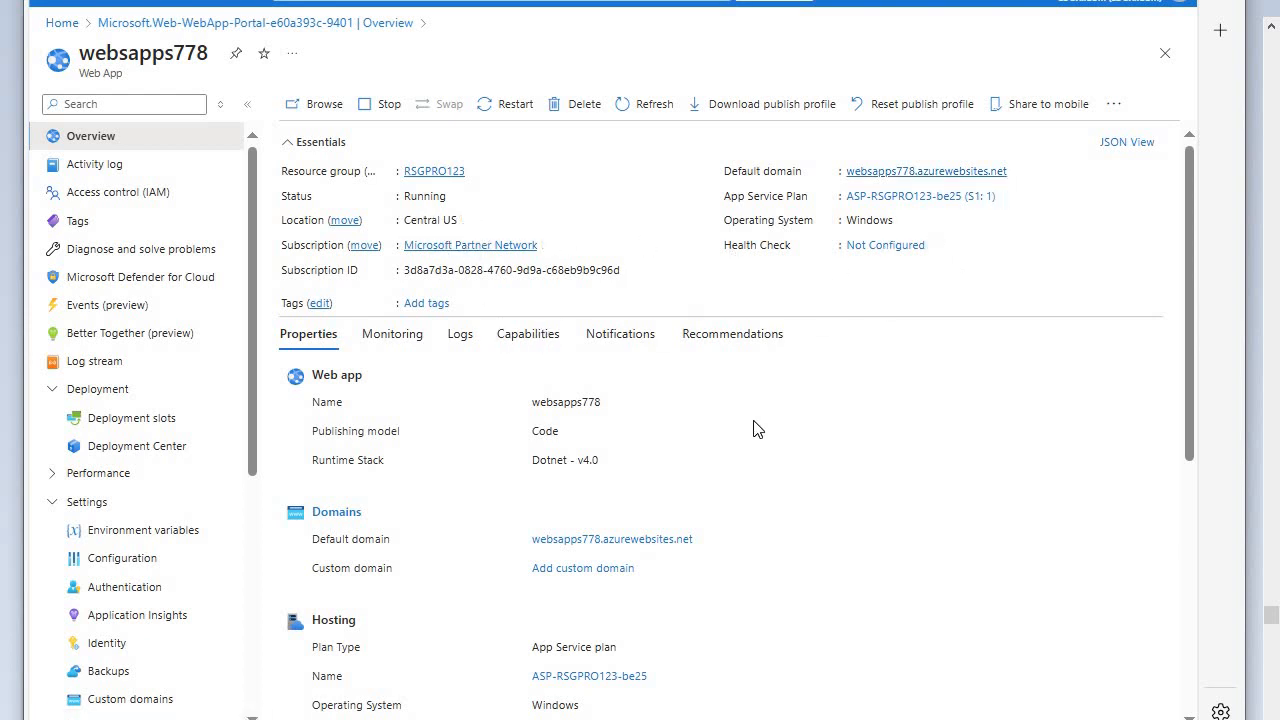
{"action": "left_click", "coordinate": [1015, 172]}
{"action": "key", "text": "ctrl+t"}
{"action": "right_click", "coordinate": [638, 0]}
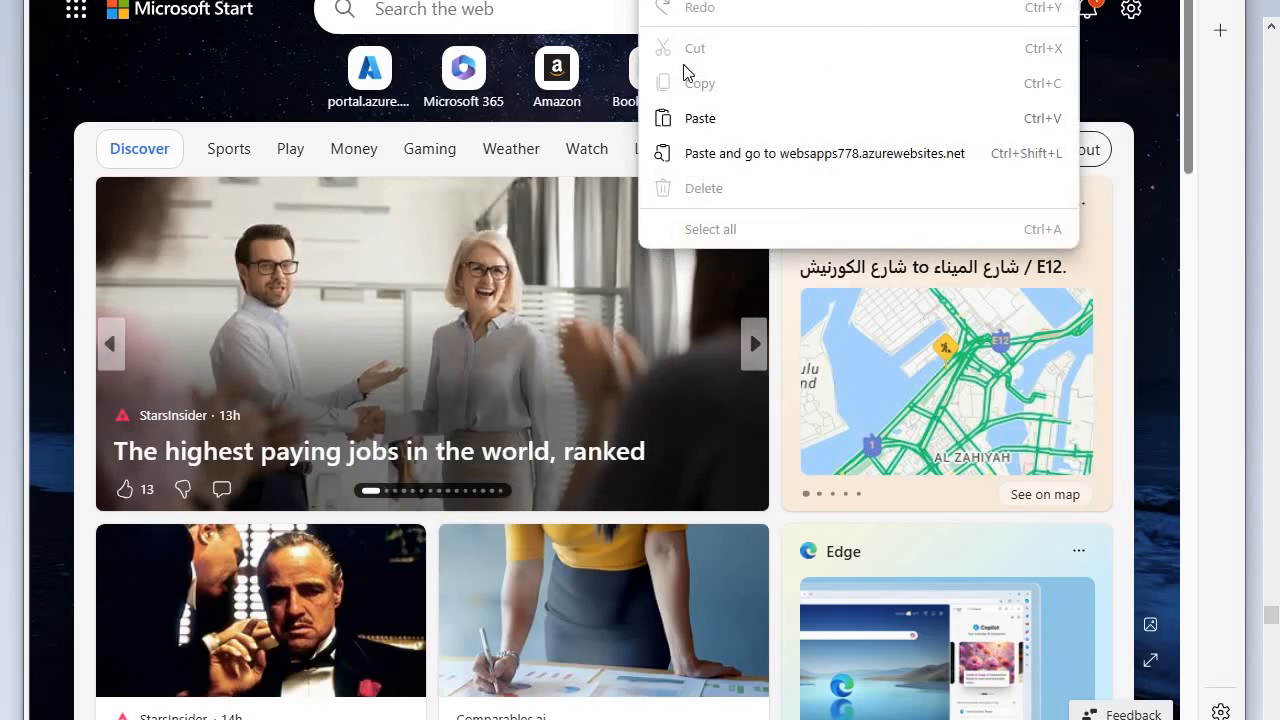
{"action": "left_click", "coordinate": [700, 119]}
{"action": "key", "text": "Return"}
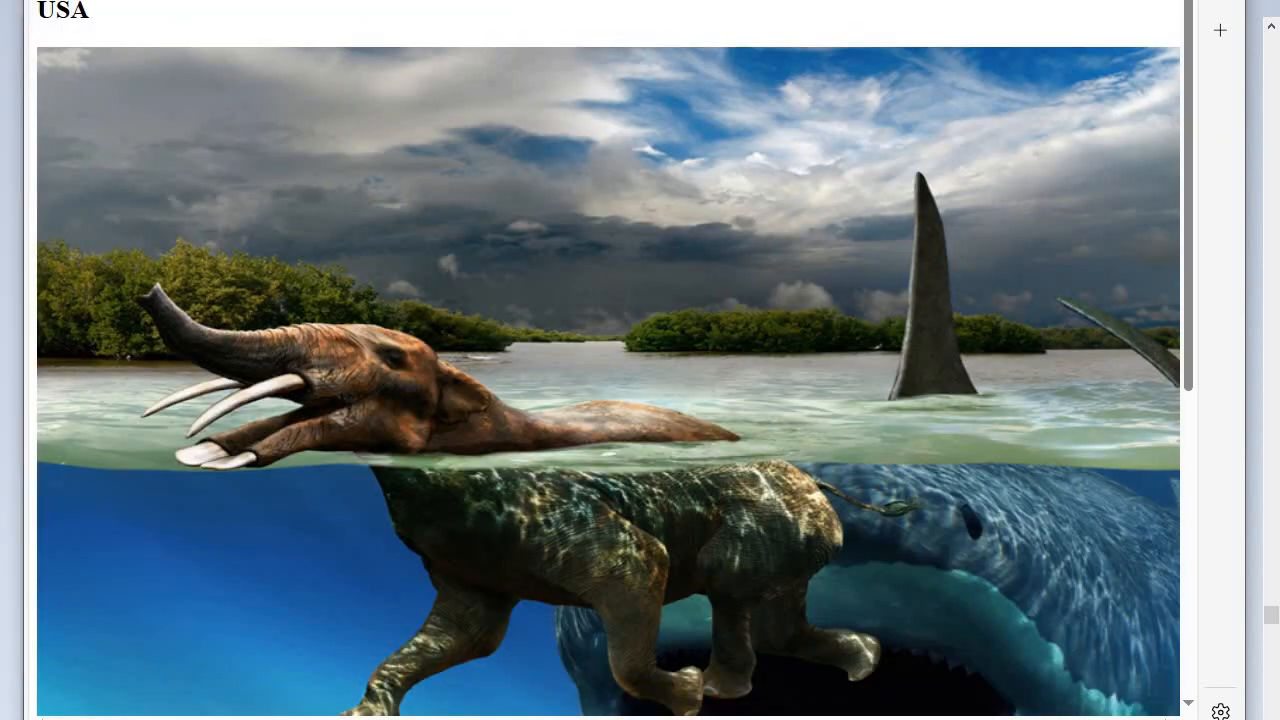
- Return to the Azure portal and open the form for a new Traffic Manager profile from the home page
{"action": "left_click", "coordinate": [106, 0]}
{"action": "left_click", "coordinate": [325, 0]}
{"action": "left_click", "coordinate": [215, 0]}
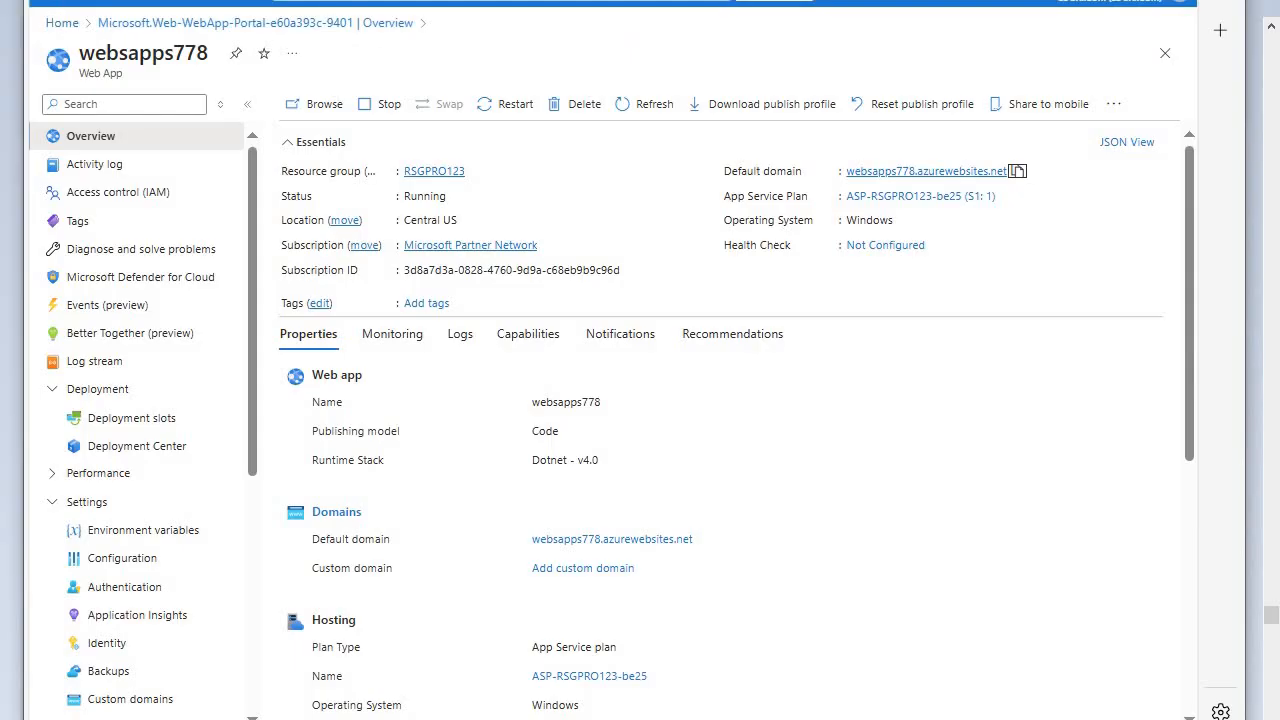
{"action": "left_click", "coordinate": [62, 23]}
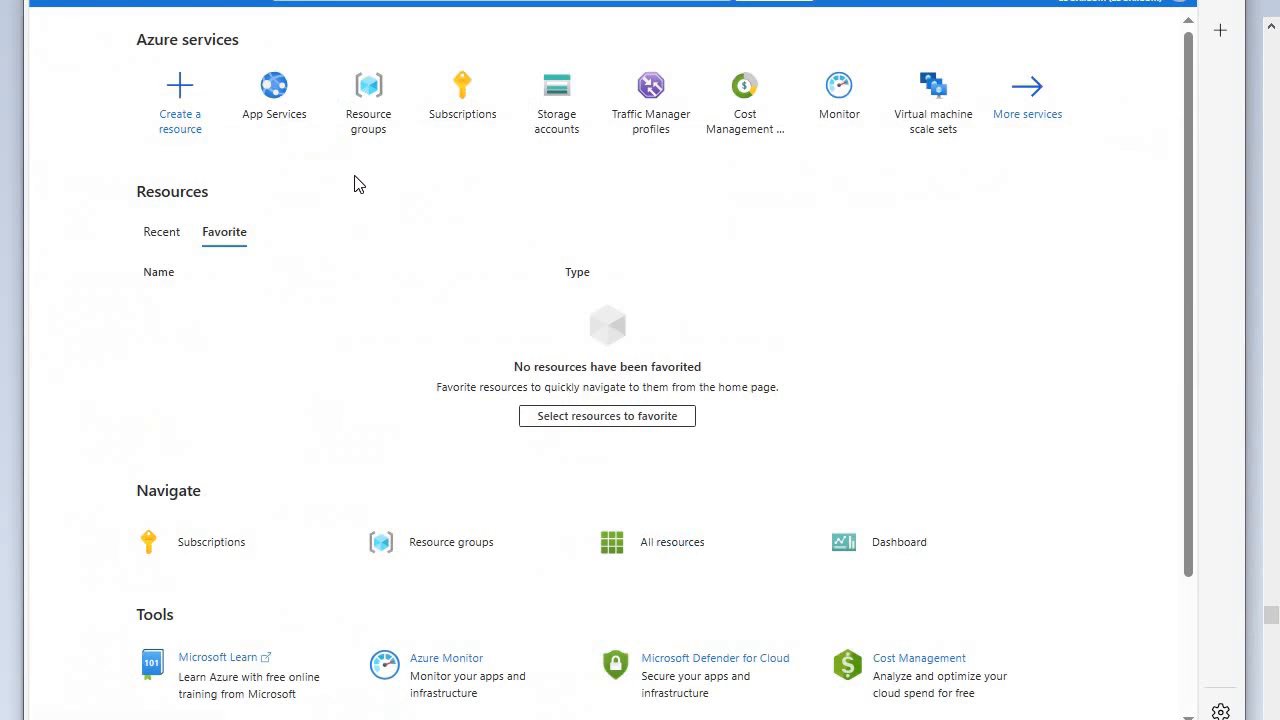
{"action": "left_click", "coordinate": [652, 116]}
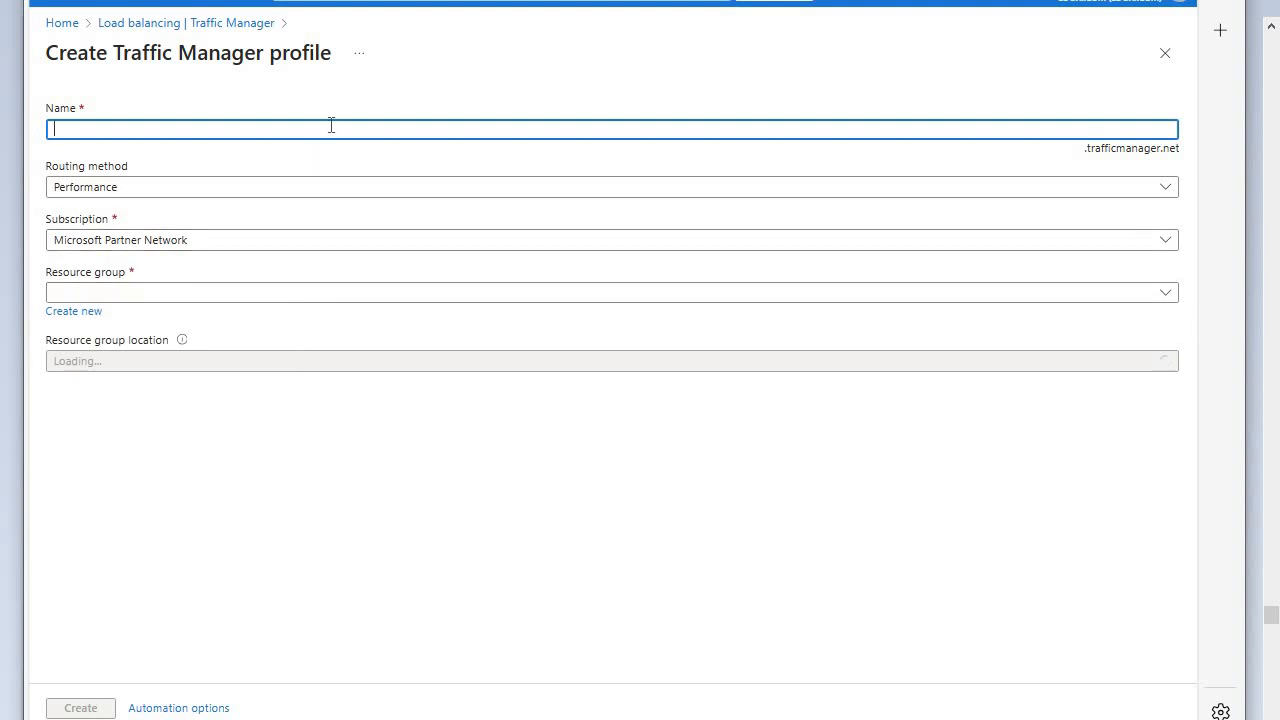
- Name the new Traffic Manager profile websitetra1
{"action": "left_click", "coordinate": [330, 132]}
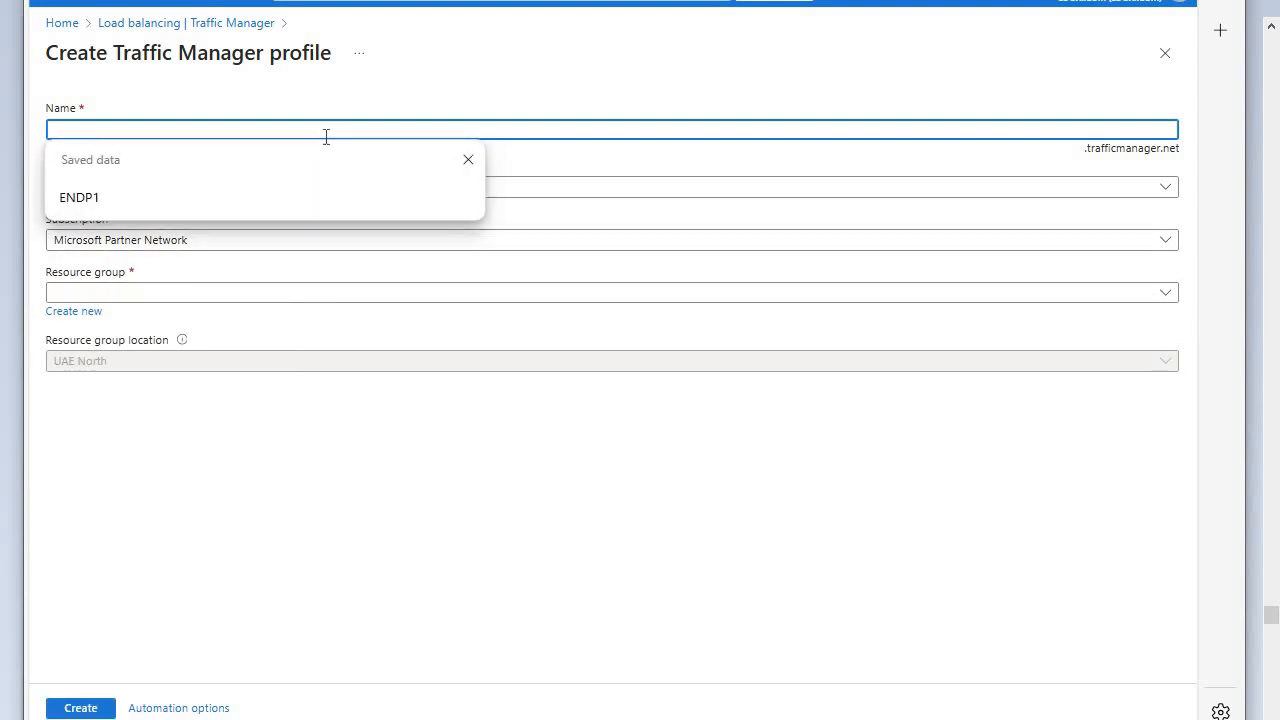
{"action": "type", "text": "W"}
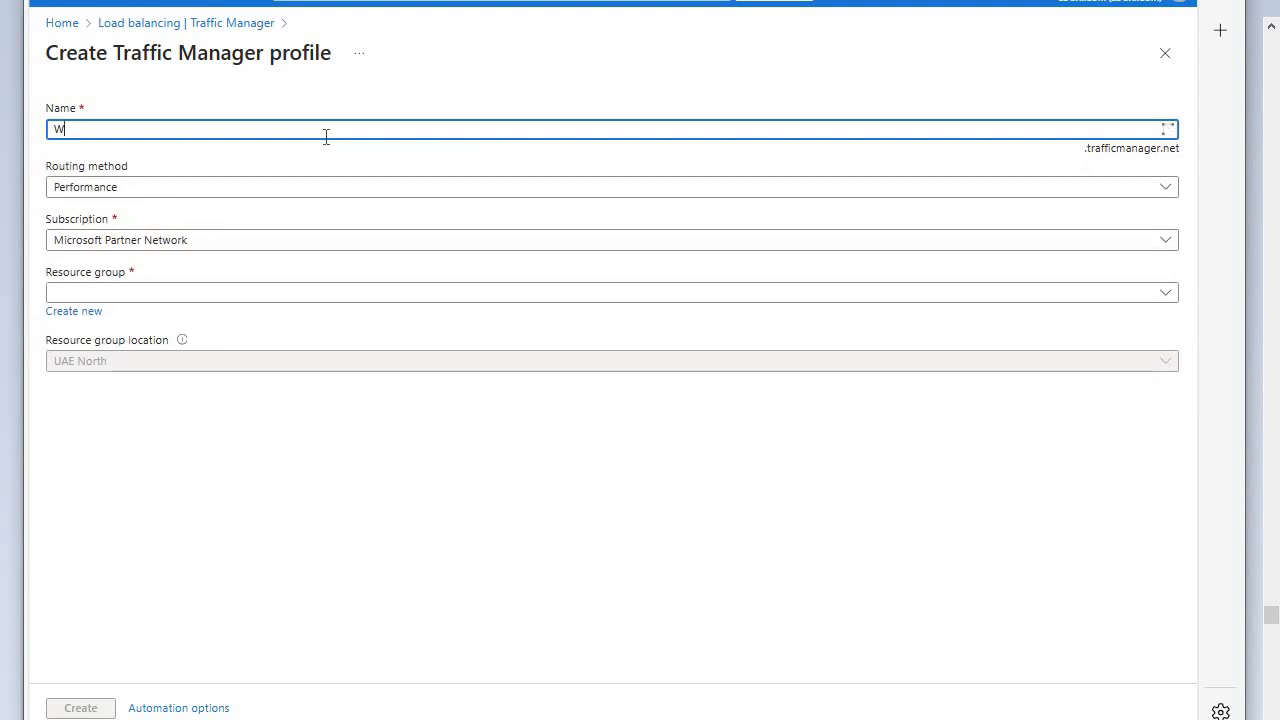
{"action": "type", "text": "Ewe"}
{"action": "key", "text": "BackSpace"}
{"action": "key", "text": "BackSpace"}
{"action": "key", "text": "BackSpace"}
{"action": "type", "text": "w"}
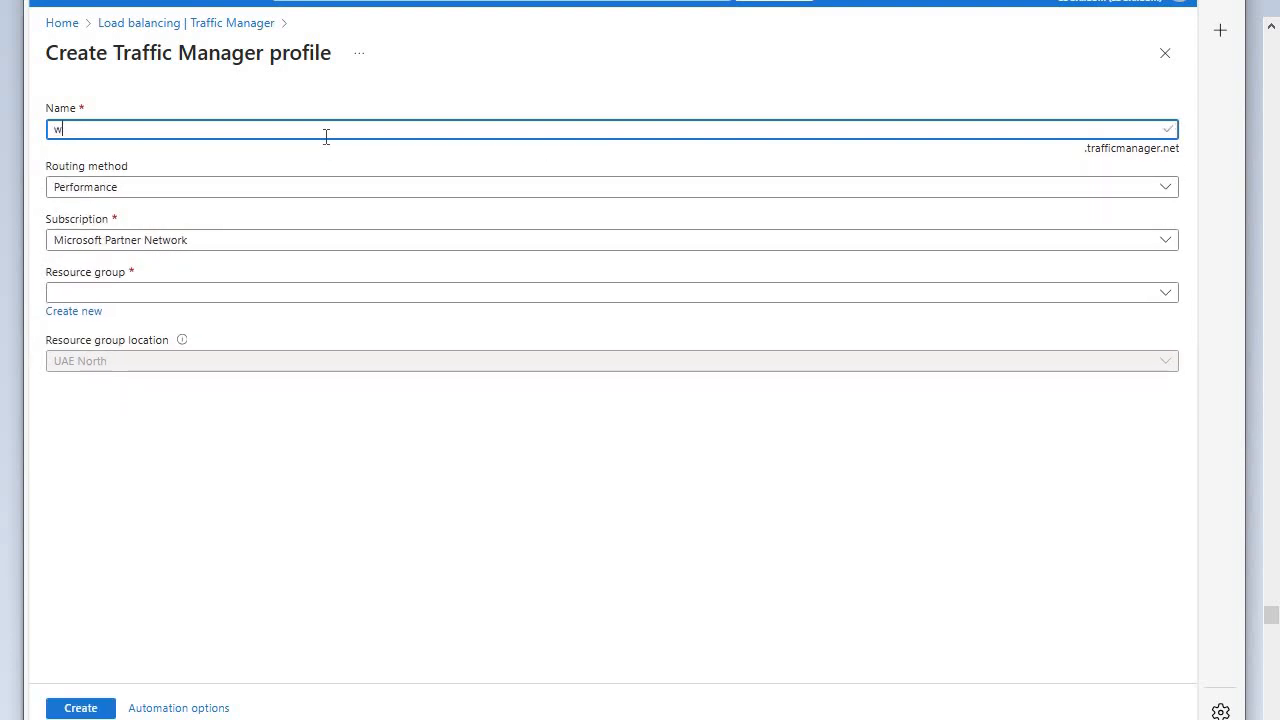
{"action": "type", "text": "ebs"}
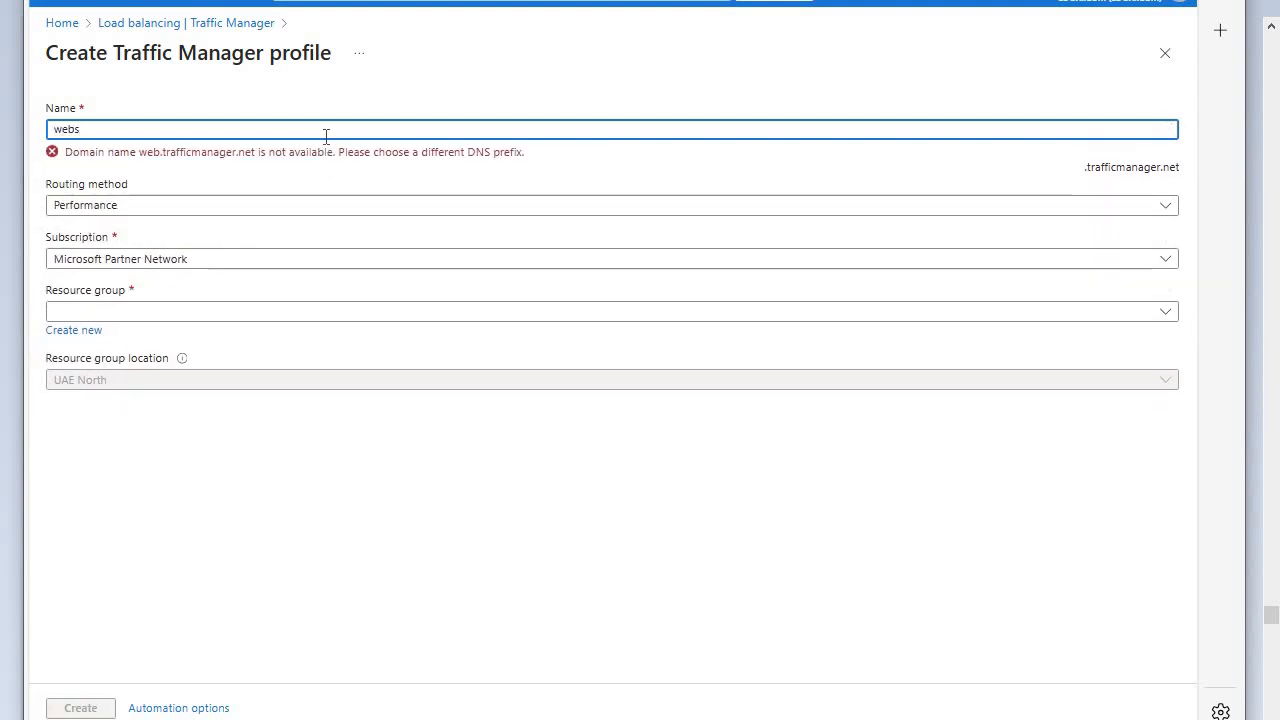
{"action": "type", "text": "itera"}
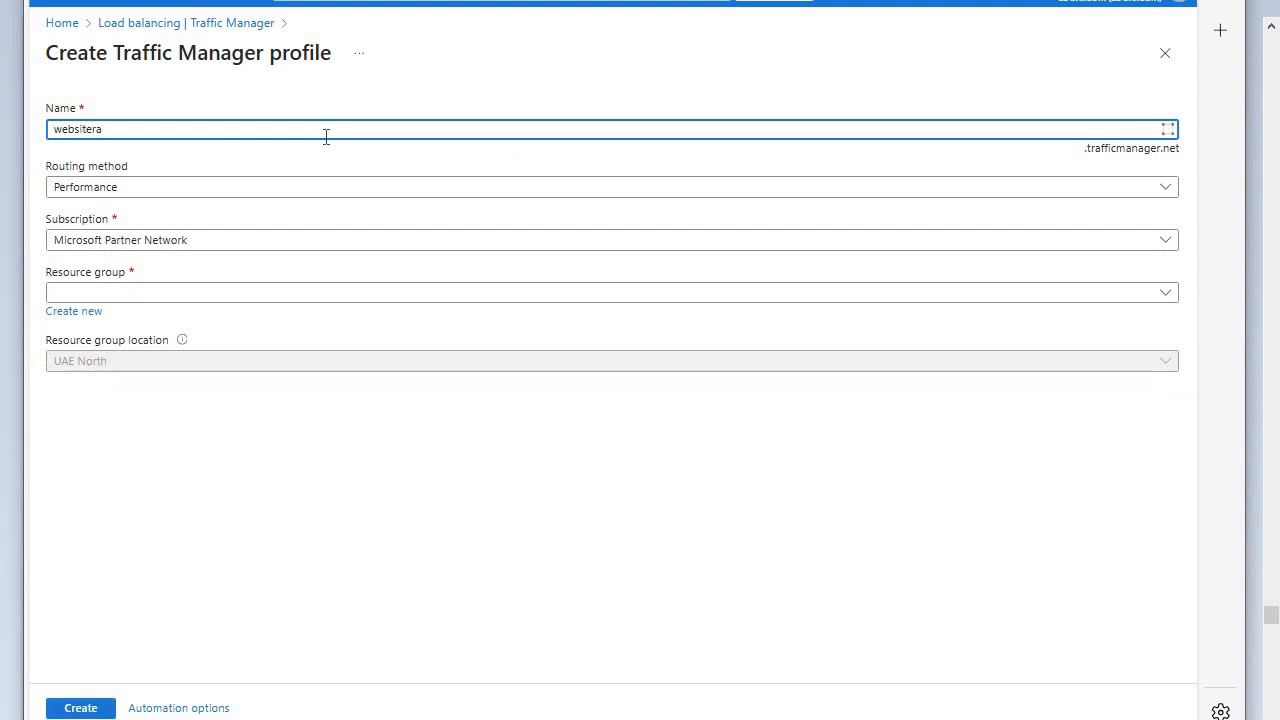
{"action": "key", "text": "BackSpace"}
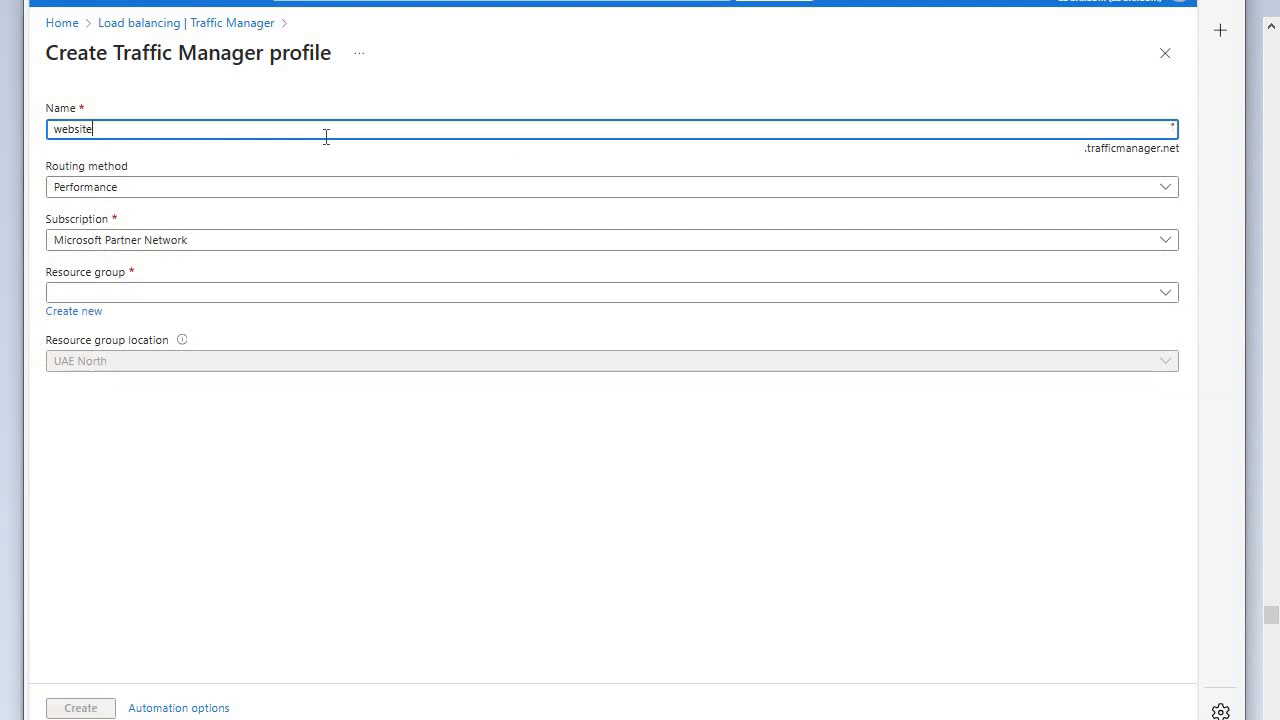
{"action": "type", "text": "ta"}
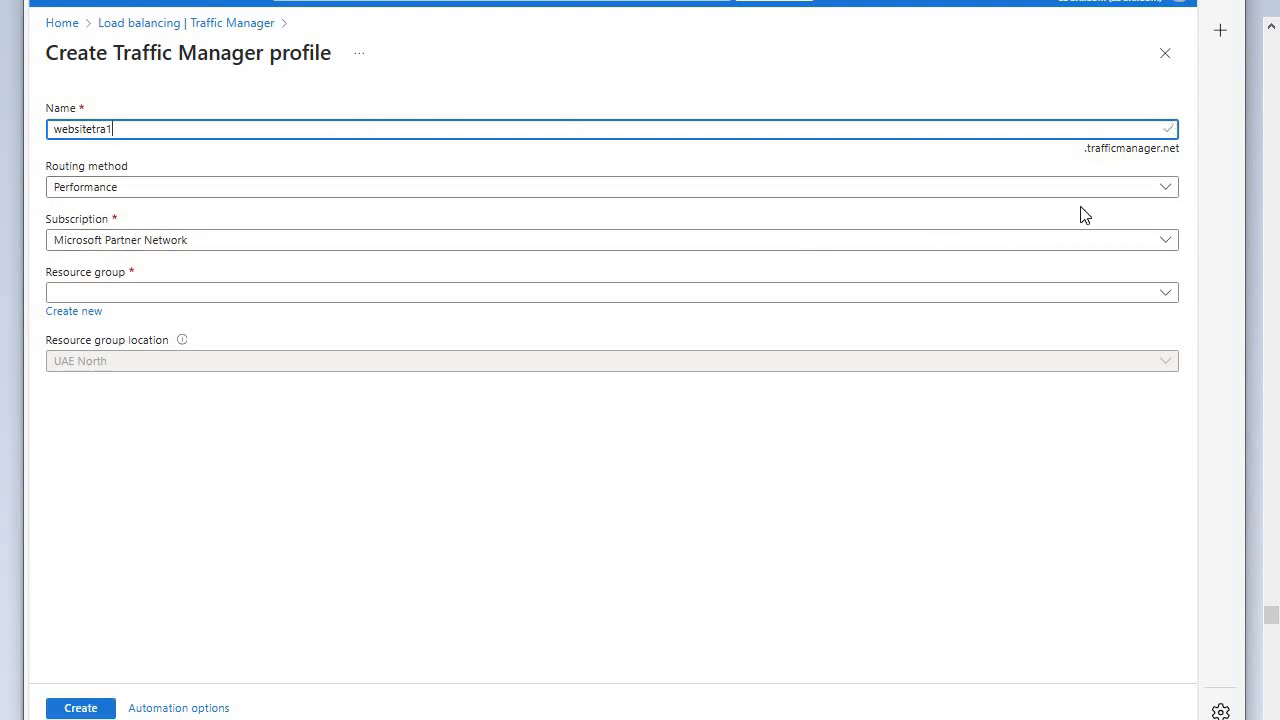
- Create the profile with Performance routing in resource group RSGPRO123 and open the deployed resource
{"action": "left_click", "coordinate": [1157, 192]}
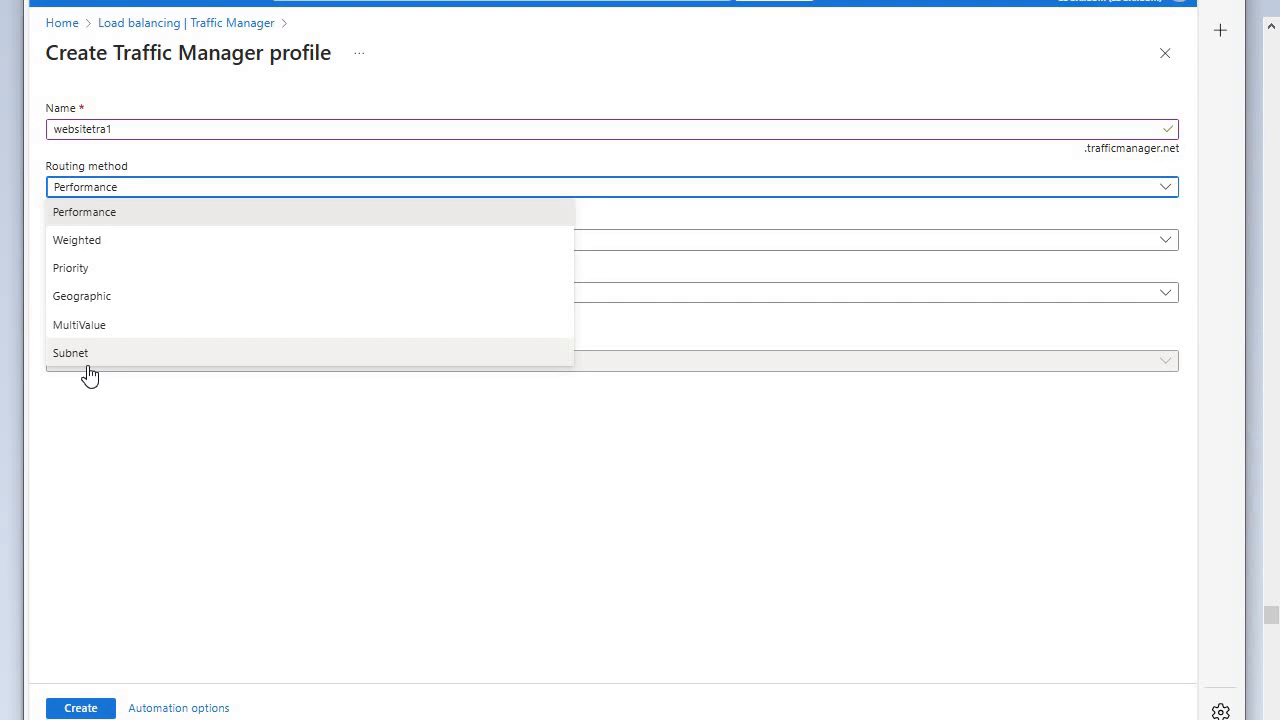
{"action": "left_click", "coordinate": [111, 217]}
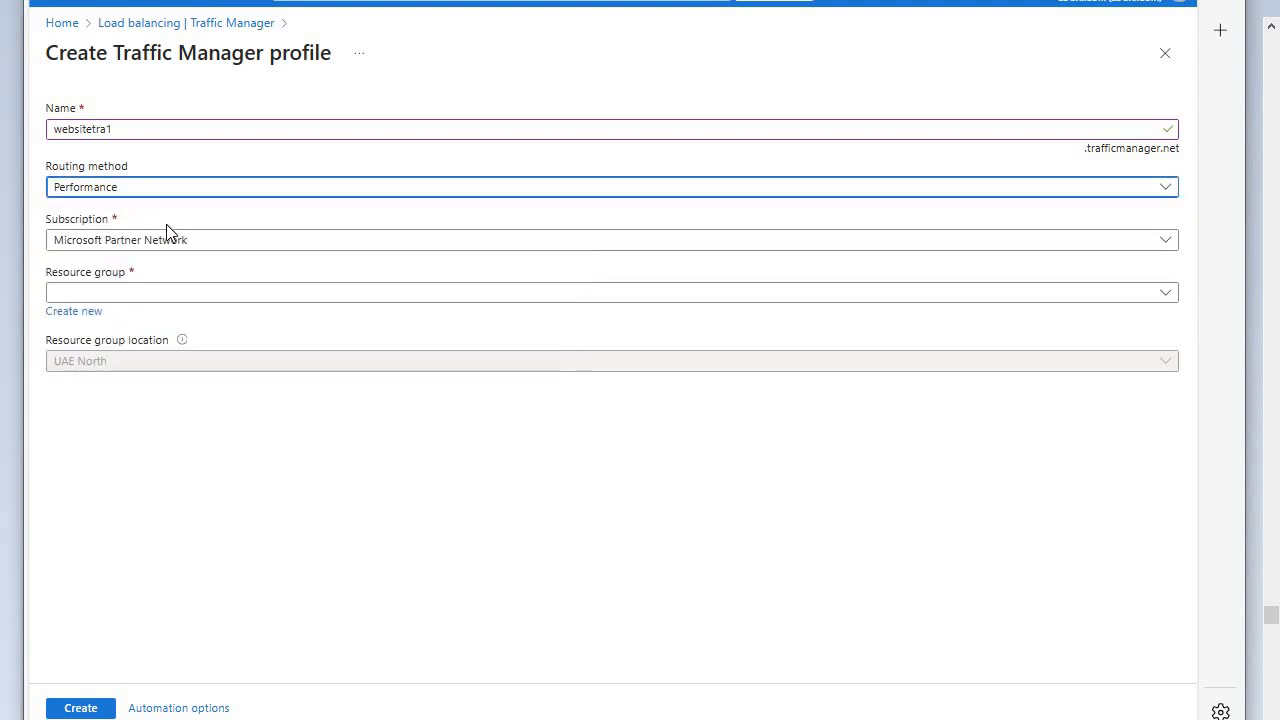
{"action": "left_click", "coordinate": [1165, 297]}
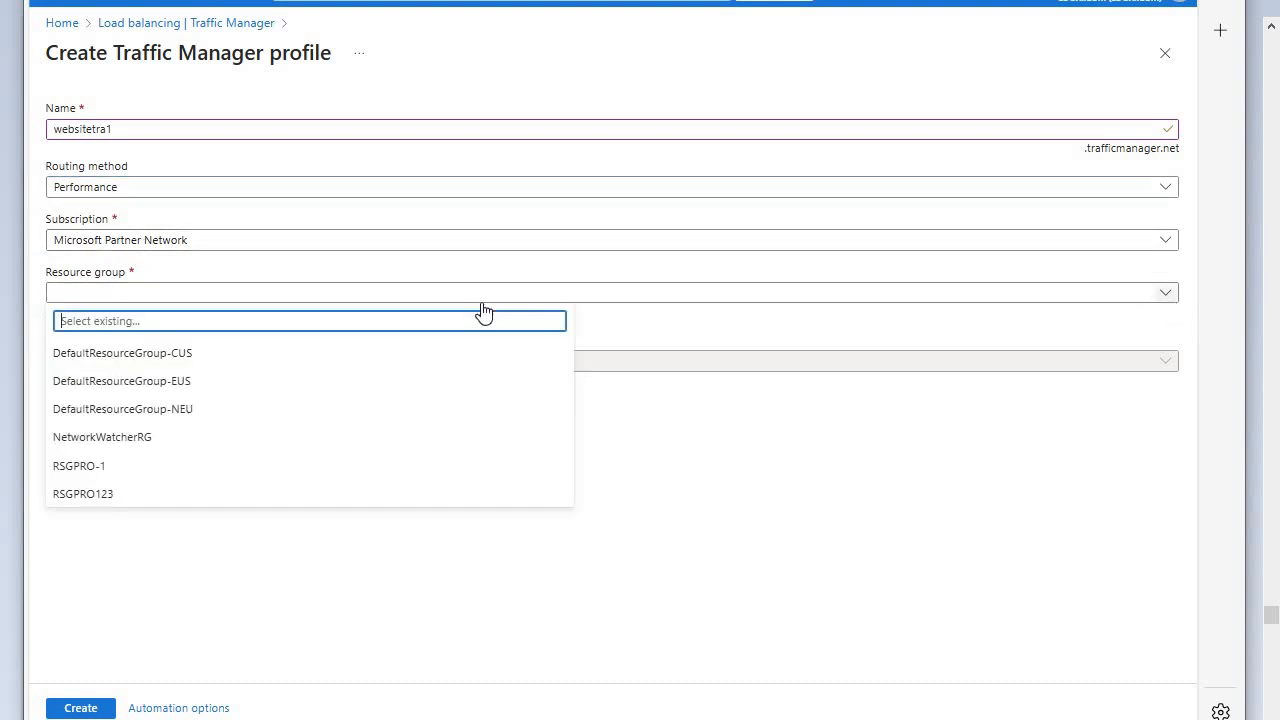
{"action": "left_click", "coordinate": [83, 494]}
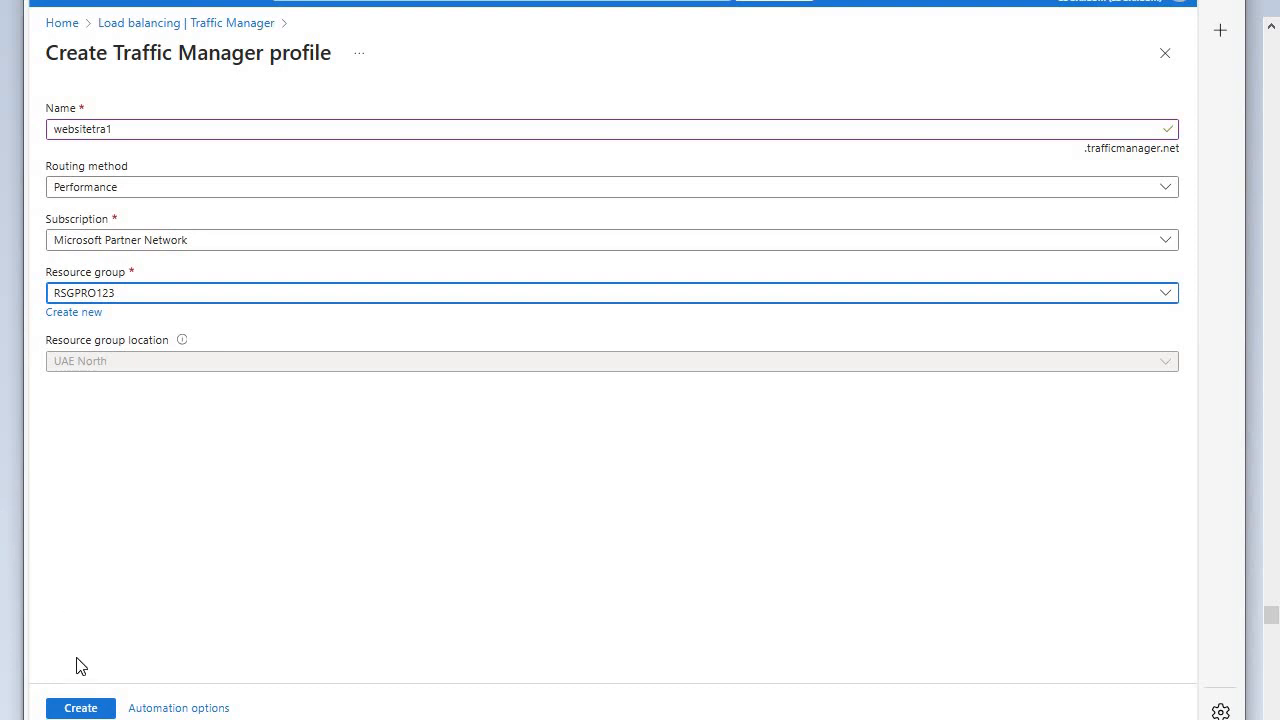
{"action": "left_click", "coordinate": [97, 708]}
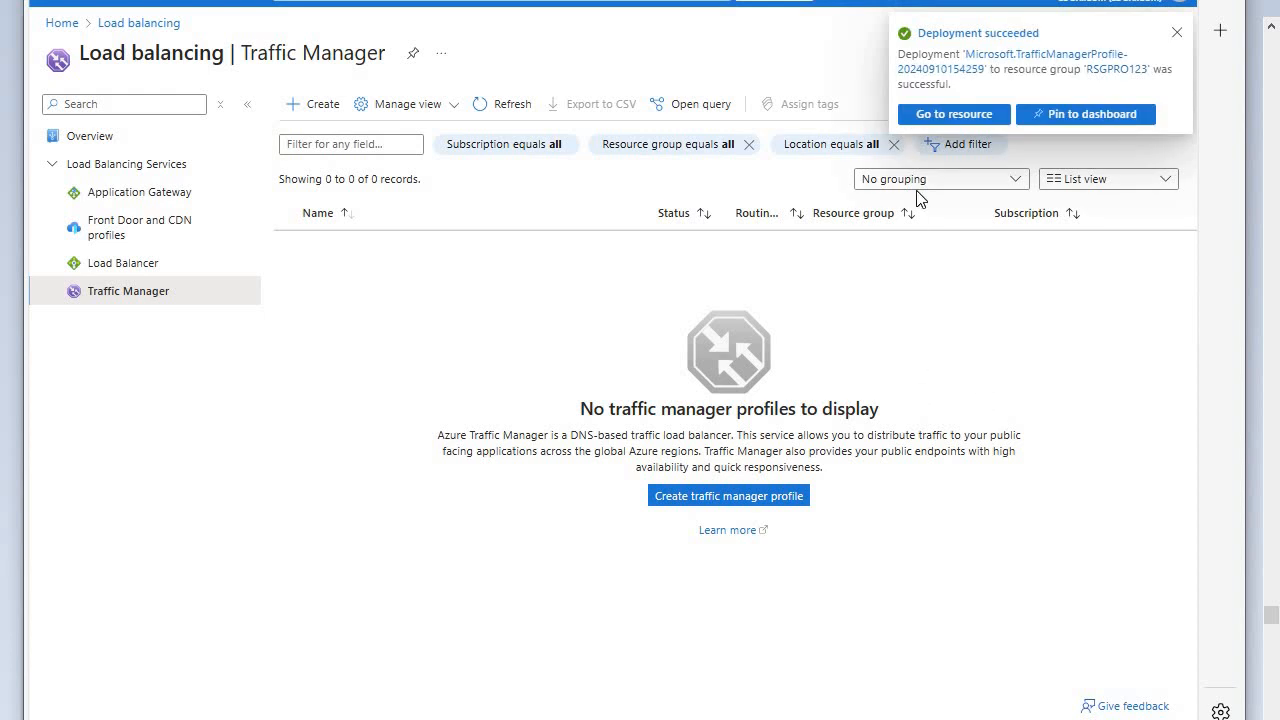
{"action": "left_click", "coordinate": [934, 117]}
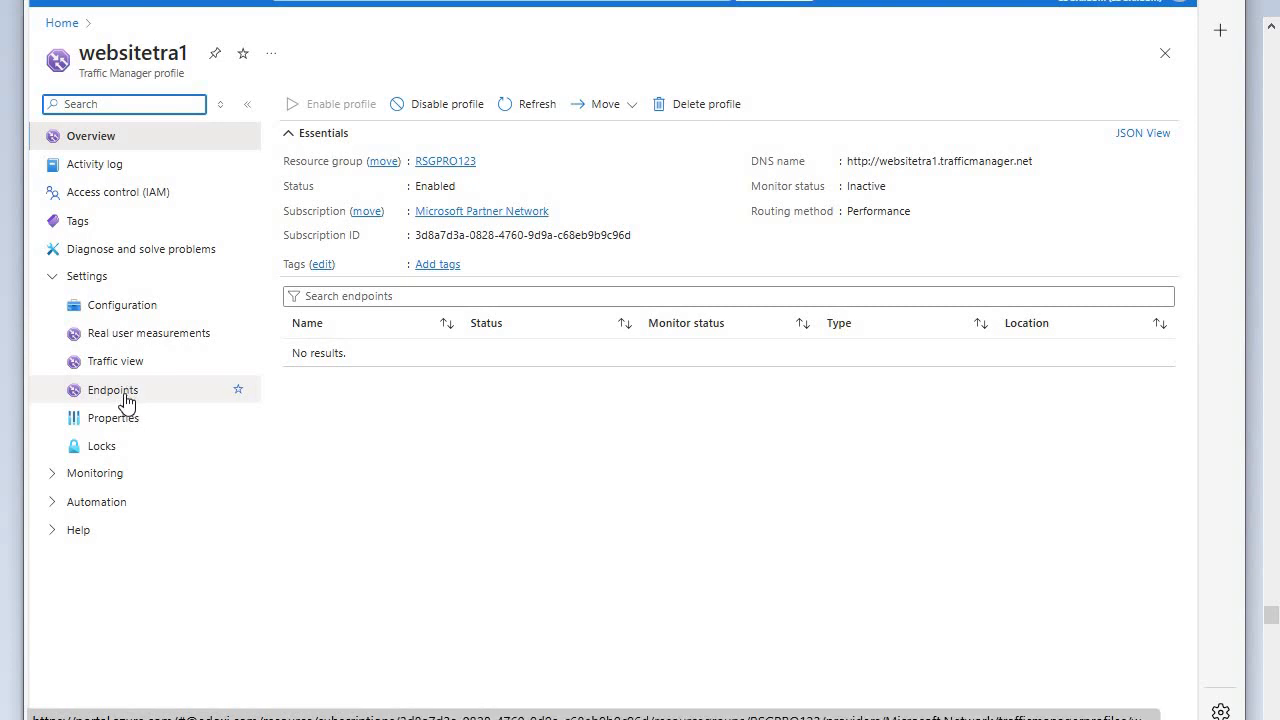
- Review the routing method and endpoint monitor settings in the websitetra1 configuration
{"action": "left_click", "coordinate": [115, 314]}
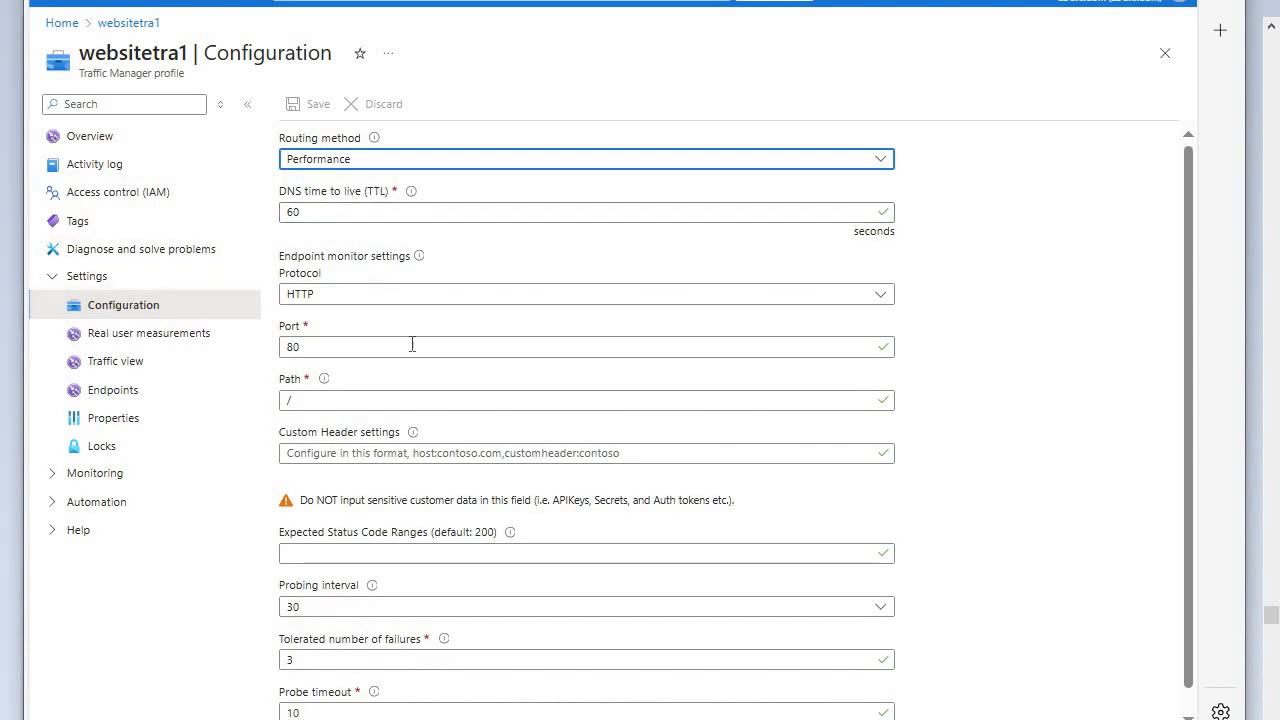
{"action": "scroll", "coordinate": [432, 392], "scroll_direction": "down", "scroll_amount": 1}
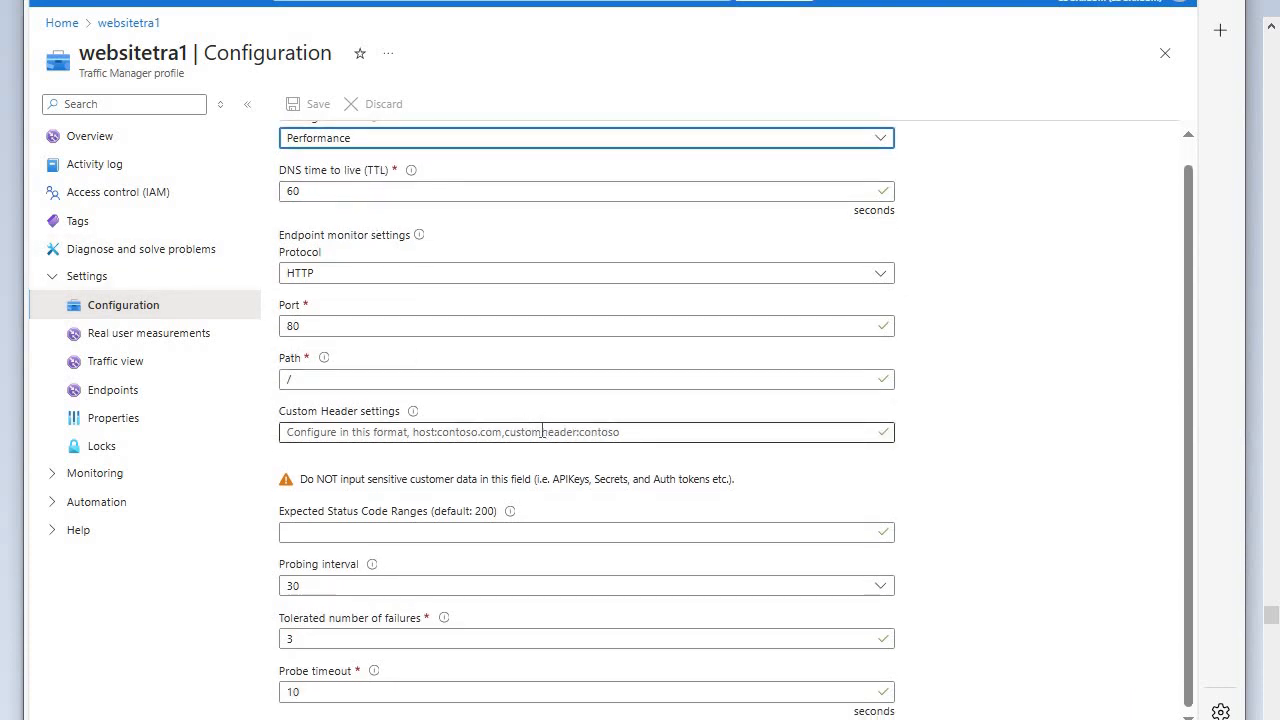
{"action": "scroll", "coordinate": [545, 435], "scroll_direction": "up", "scroll_amount": 1}
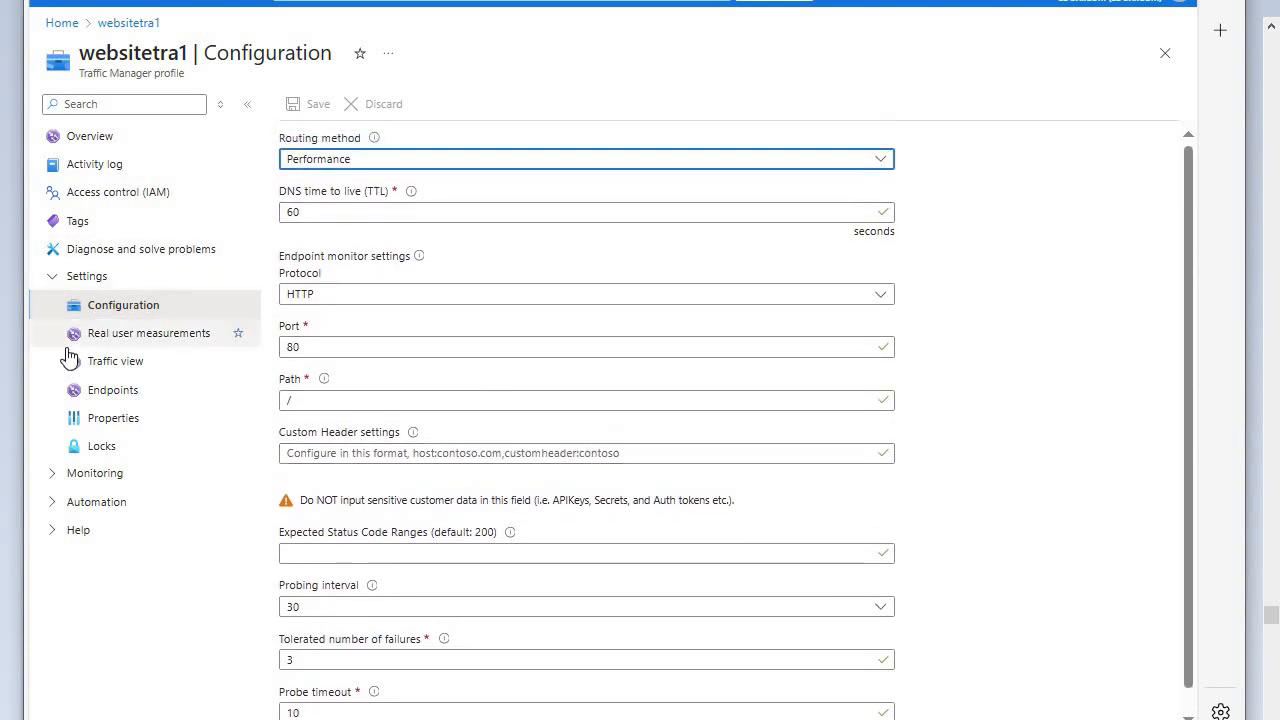
- Start a new endpoint for websitetra1 with type Azure endpoint and name it ENDPOINt1
{"action": "left_click", "coordinate": [135, 399]}
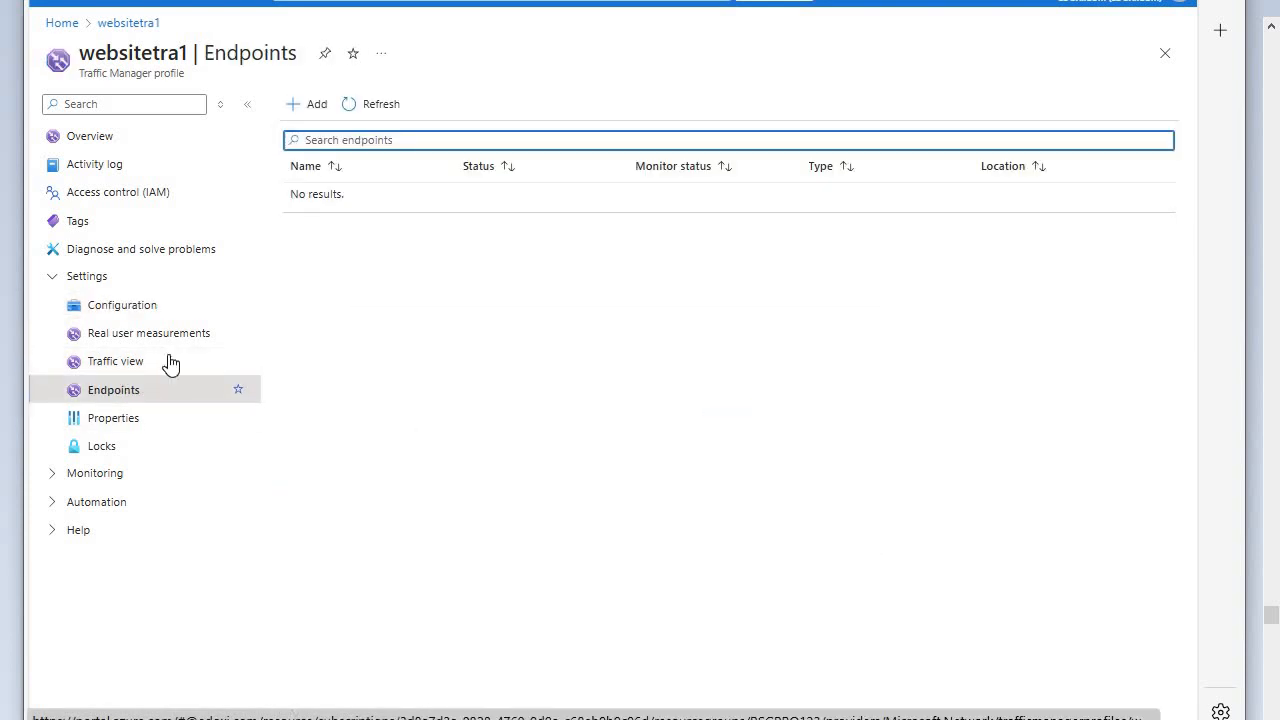
{"action": "left_click", "coordinate": [310, 110]}
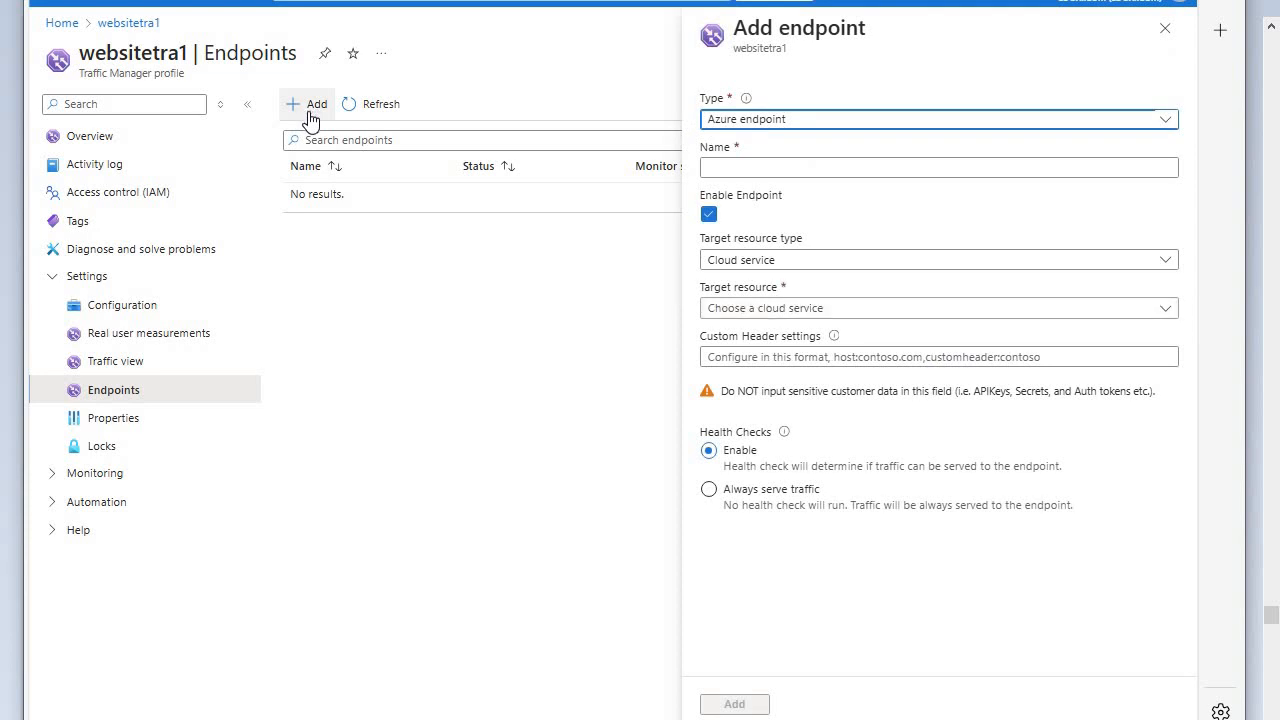
{"action": "left_click", "coordinate": [839, 170]}
{"action": "left_click", "coordinate": [843, 168]}
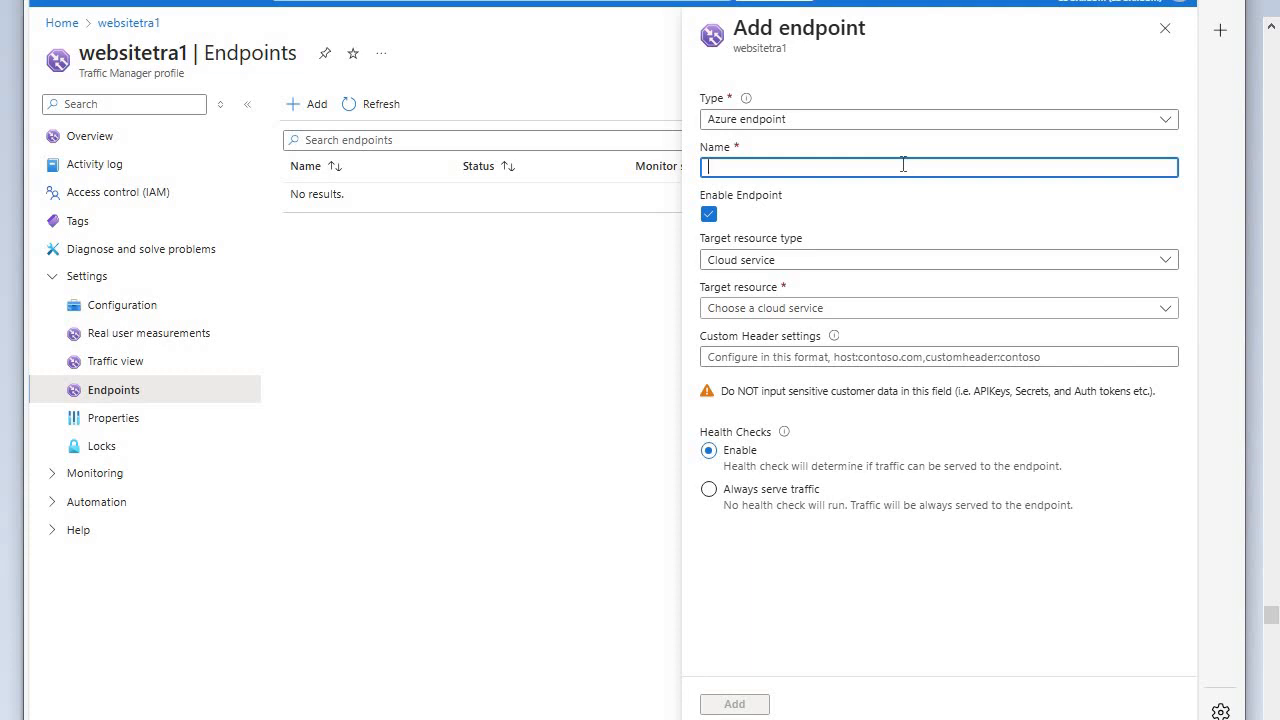
{"action": "left_click", "coordinate": [1165, 122]}
{"action": "left_click", "coordinate": [1120, 143]}
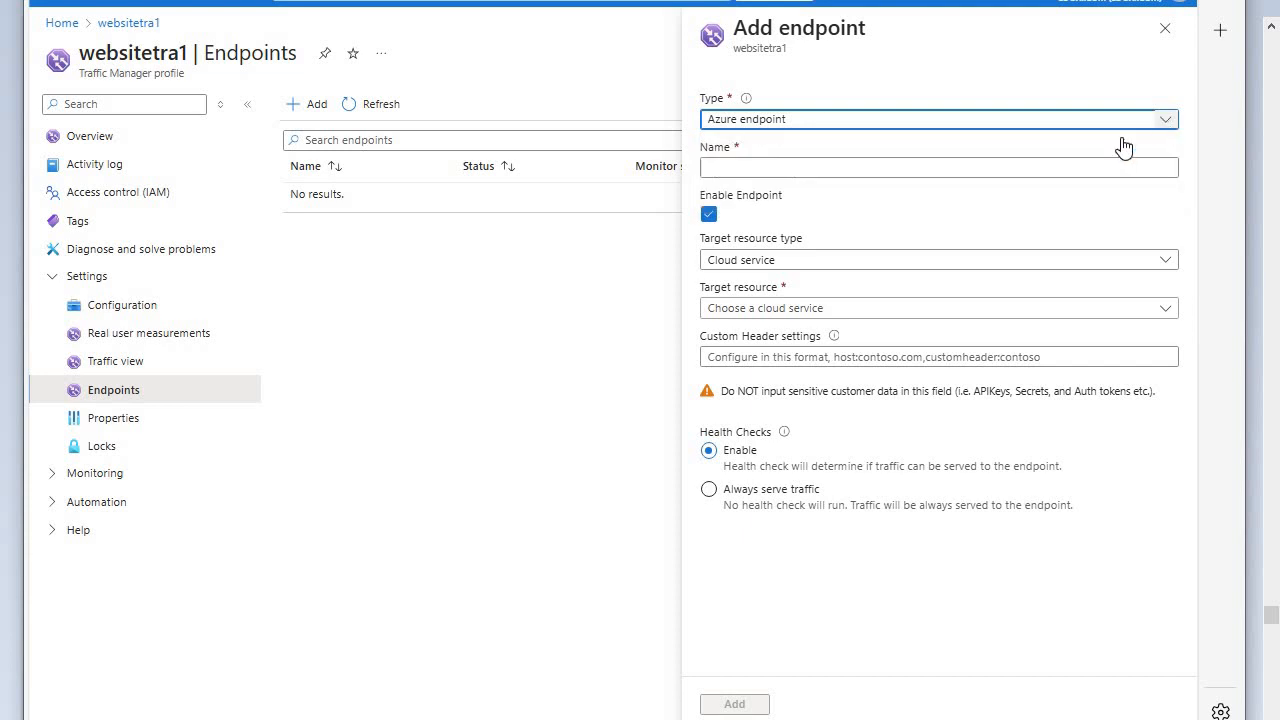
{"action": "left_click", "coordinate": [1037, 165]}
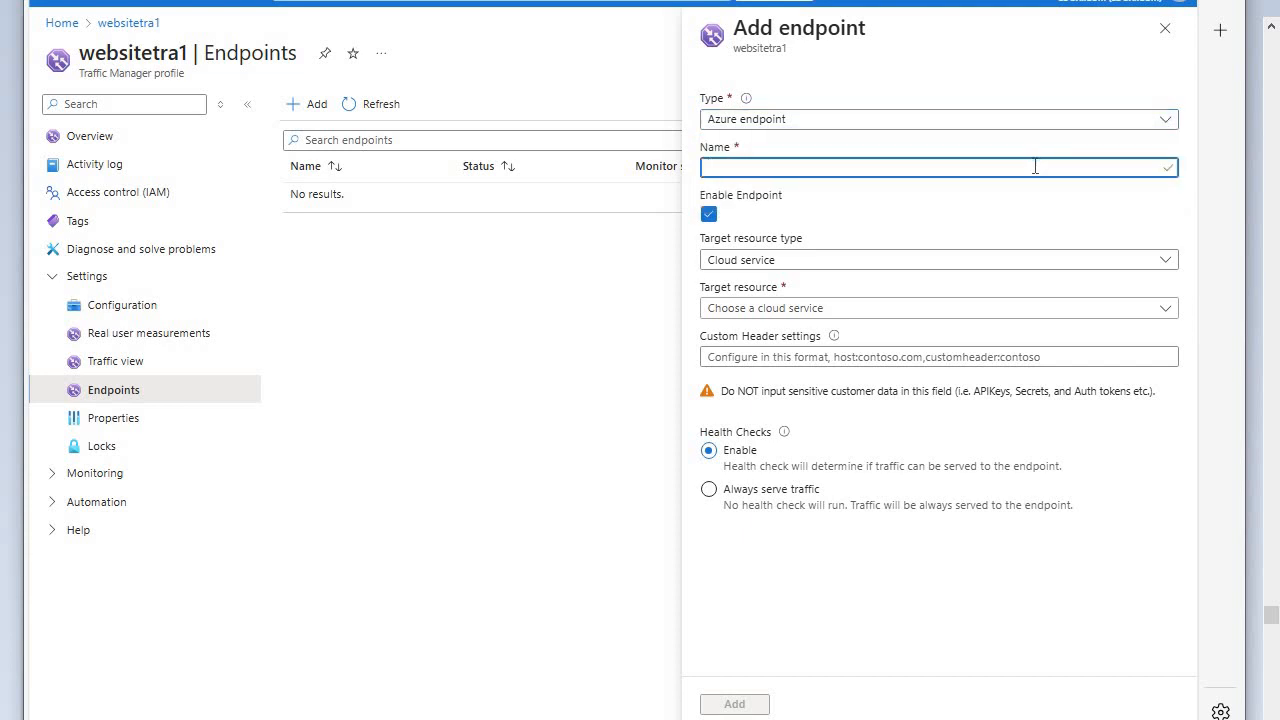
{"action": "type", "text": "ENDPOINt1"}
- Target the endpoint at the App Service websapps777 (North Europe) and add it to the profile
{"action": "left_click", "coordinate": [1165, 260]}
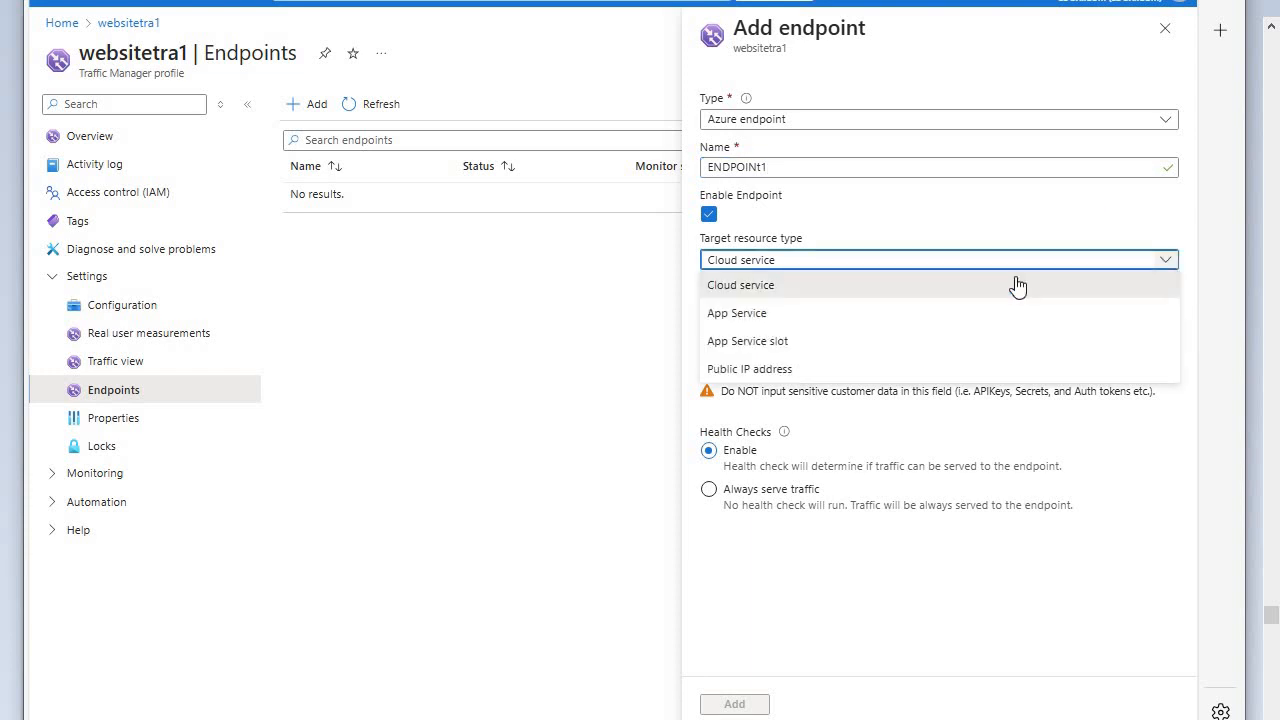
{"action": "left_click", "coordinate": [756, 318]}
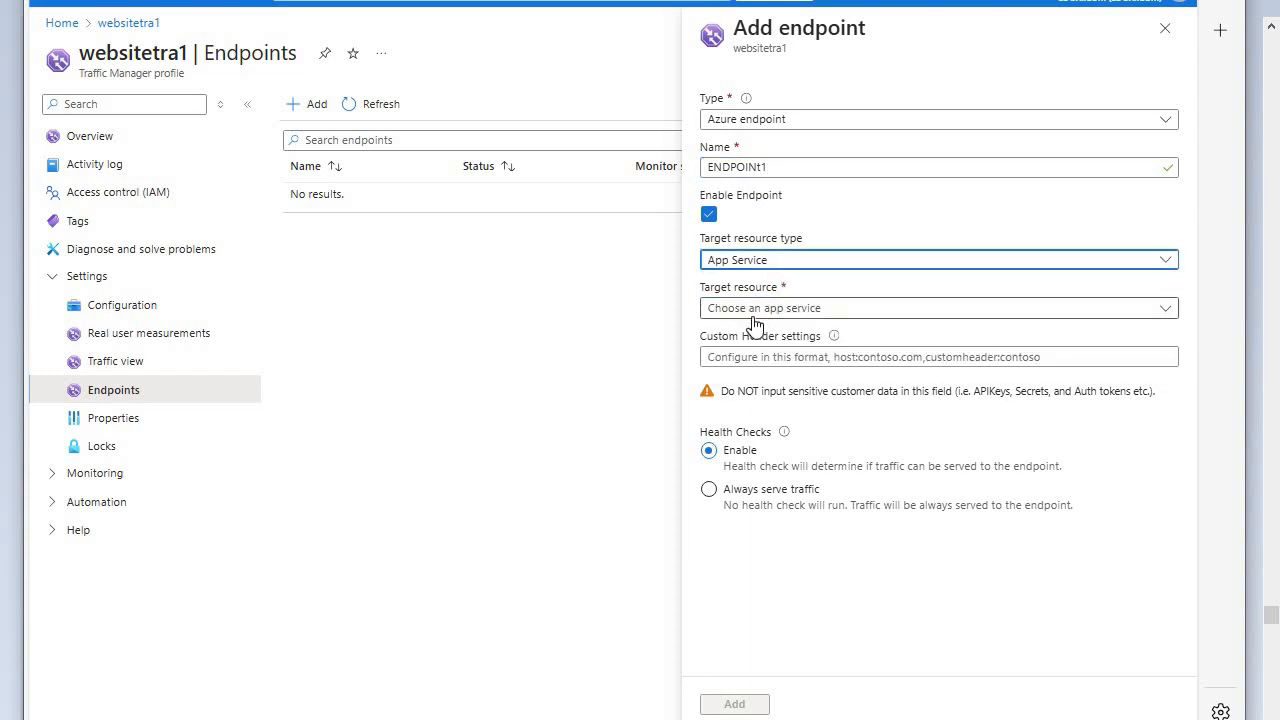
{"action": "left_click", "coordinate": [1164, 312]}
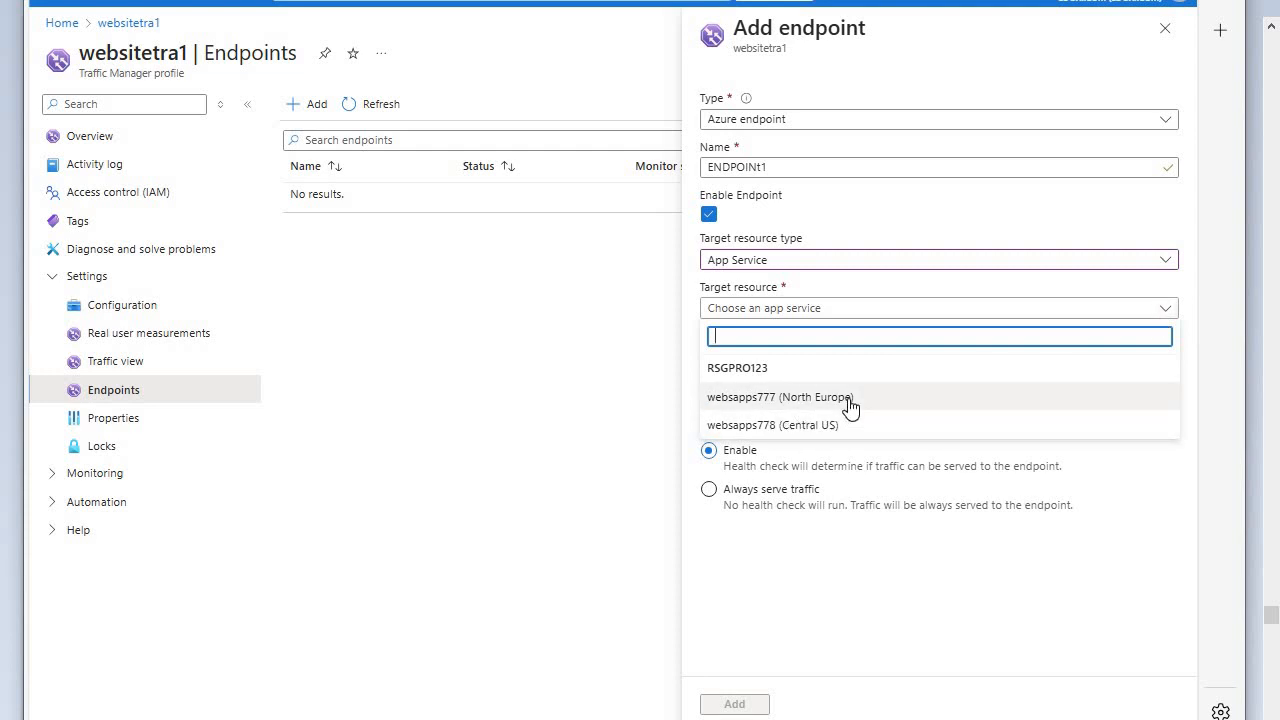
{"action": "left_click", "coordinate": [779, 398]}
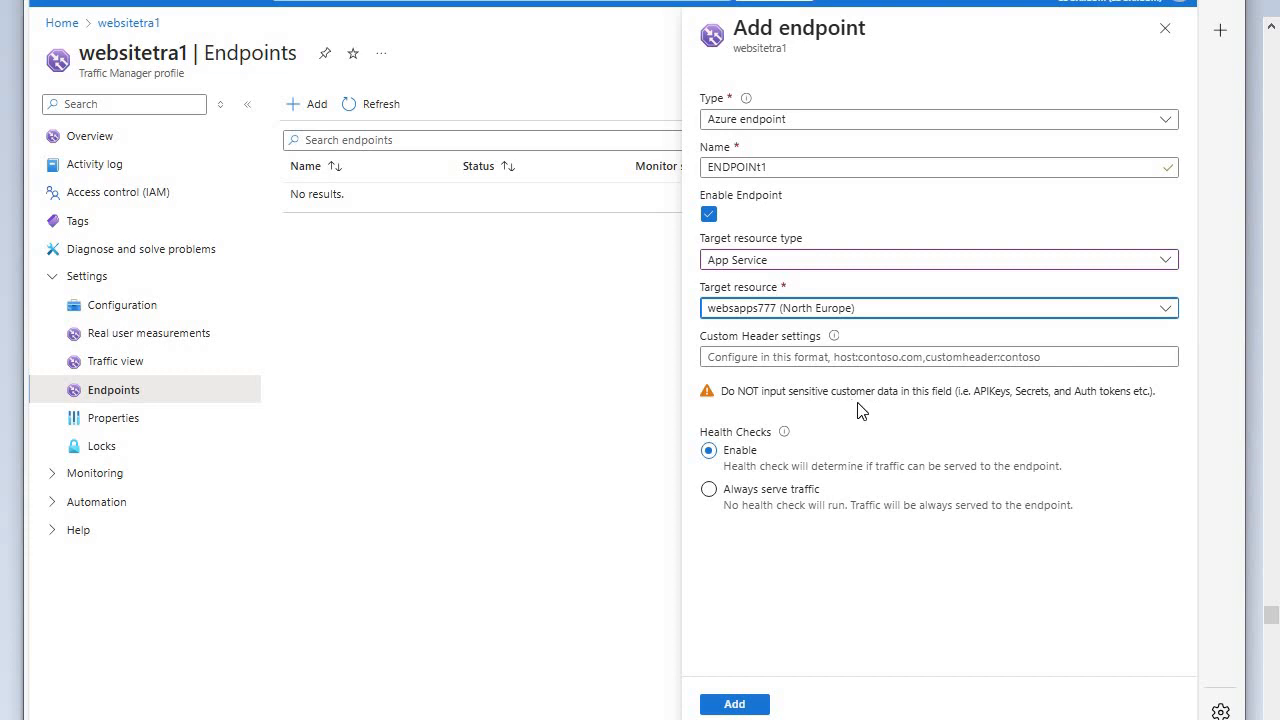
{"action": "left_click", "coordinate": [745, 706]}
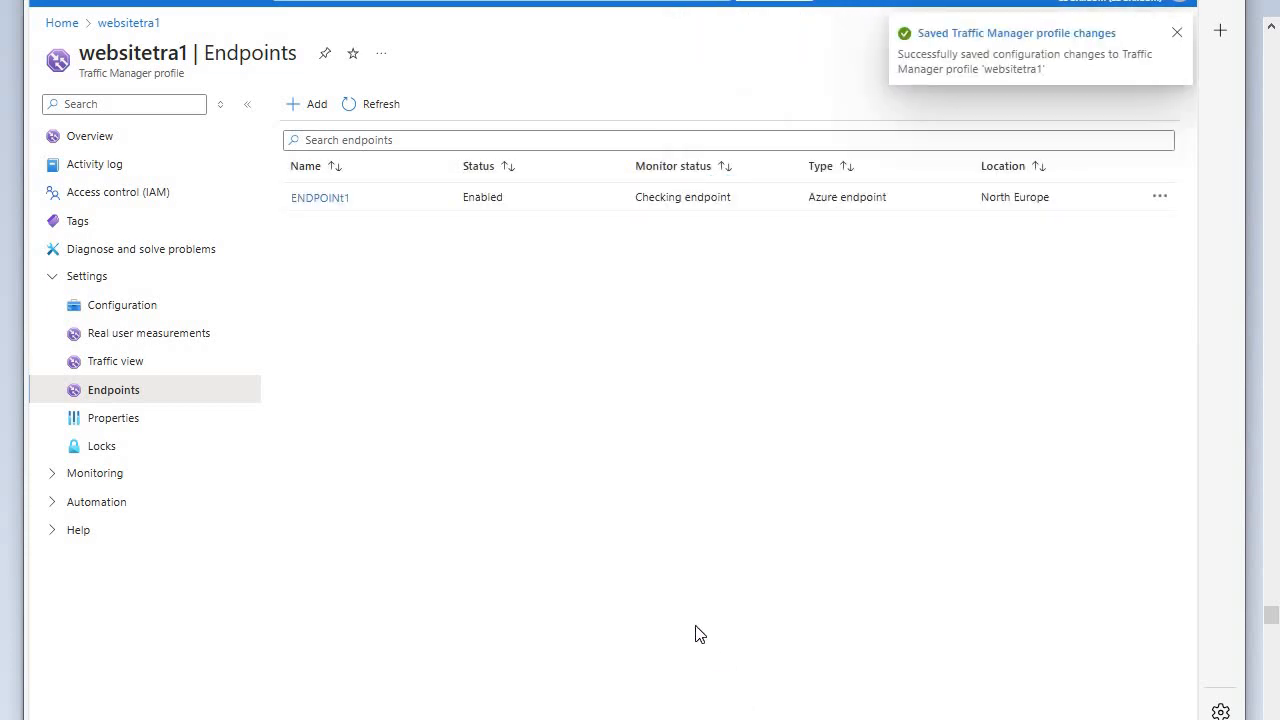
- Add the Azure endpoint ENDPOINT2 to websitetra1, targeting the App Service websapps778 (Central US)
{"action": "left_click", "coordinate": [313, 106]}
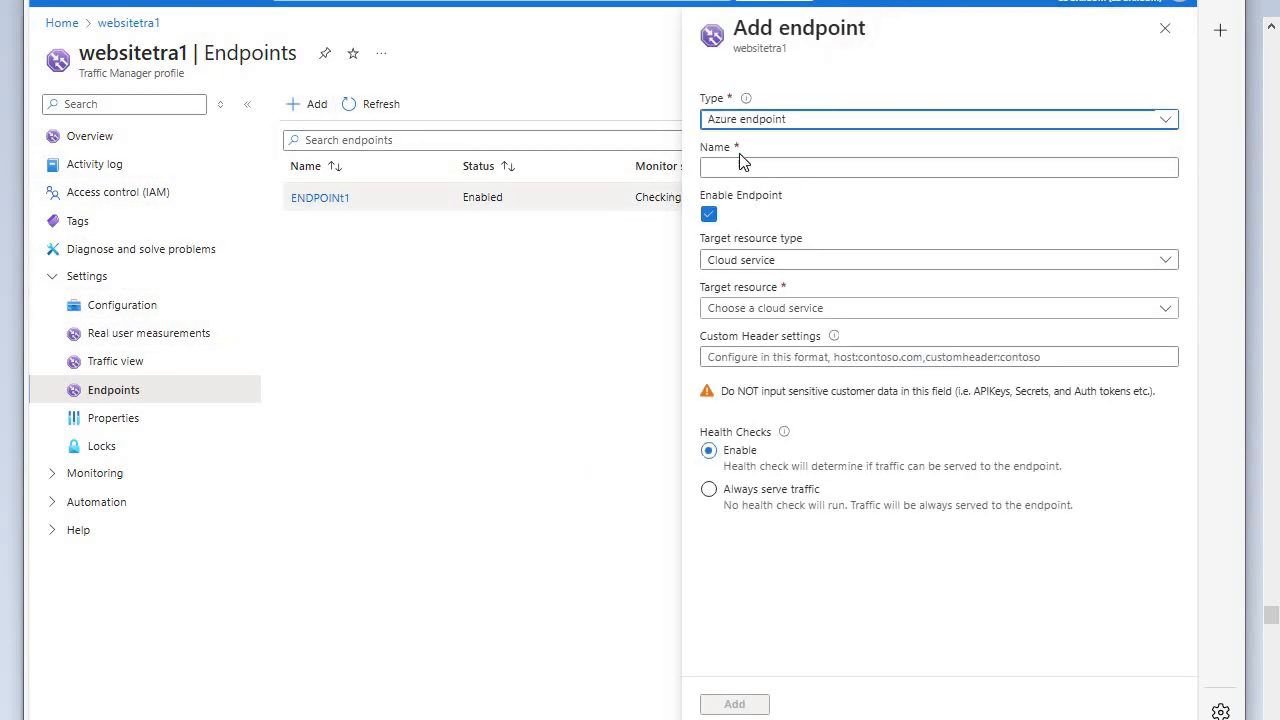
{"action": "left_click", "coordinate": [759, 165]}
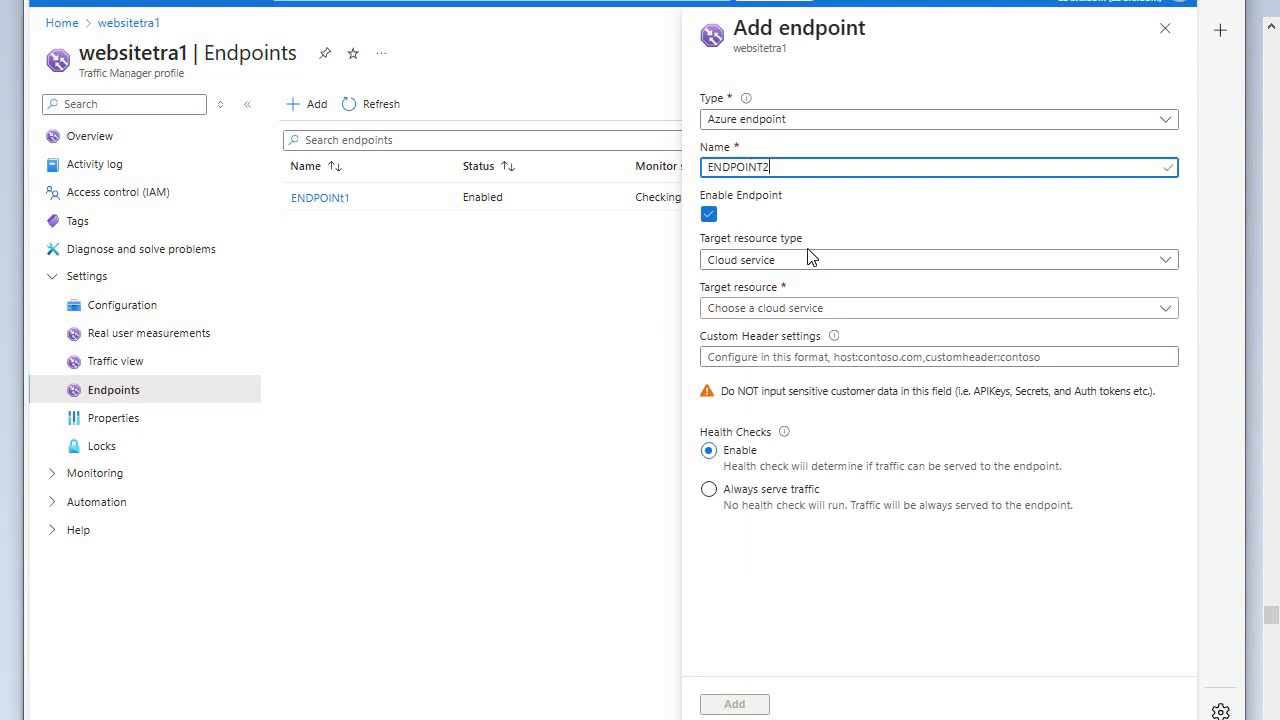
{"action": "left_click", "coordinate": [1165, 262]}
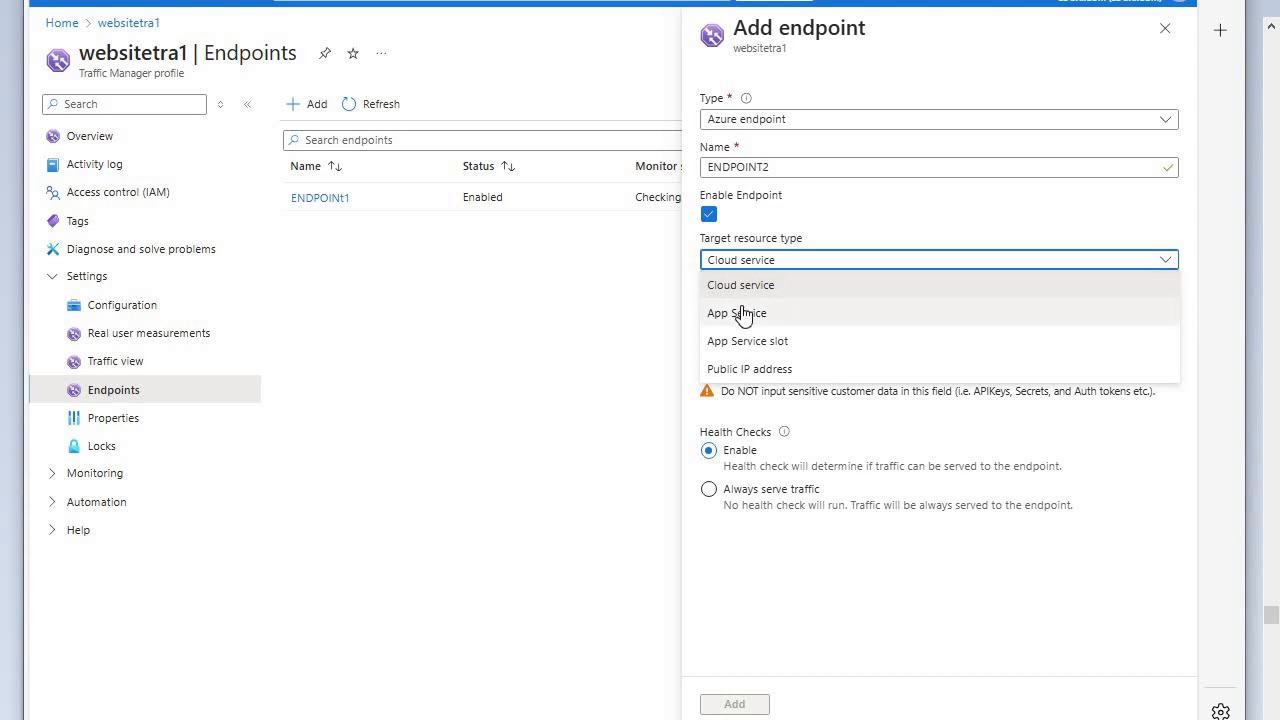
{"action": "left_click", "coordinate": [755, 313]}
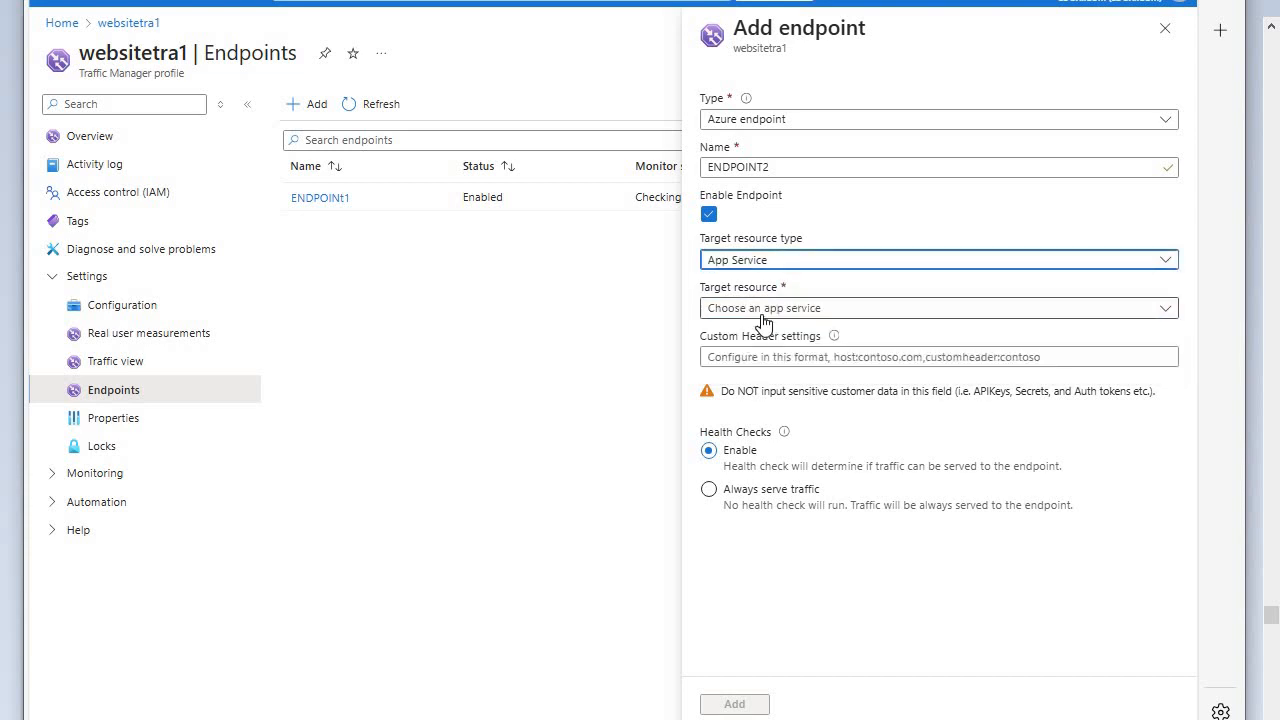
{"action": "left_click", "coordinate": [1165, 262]}
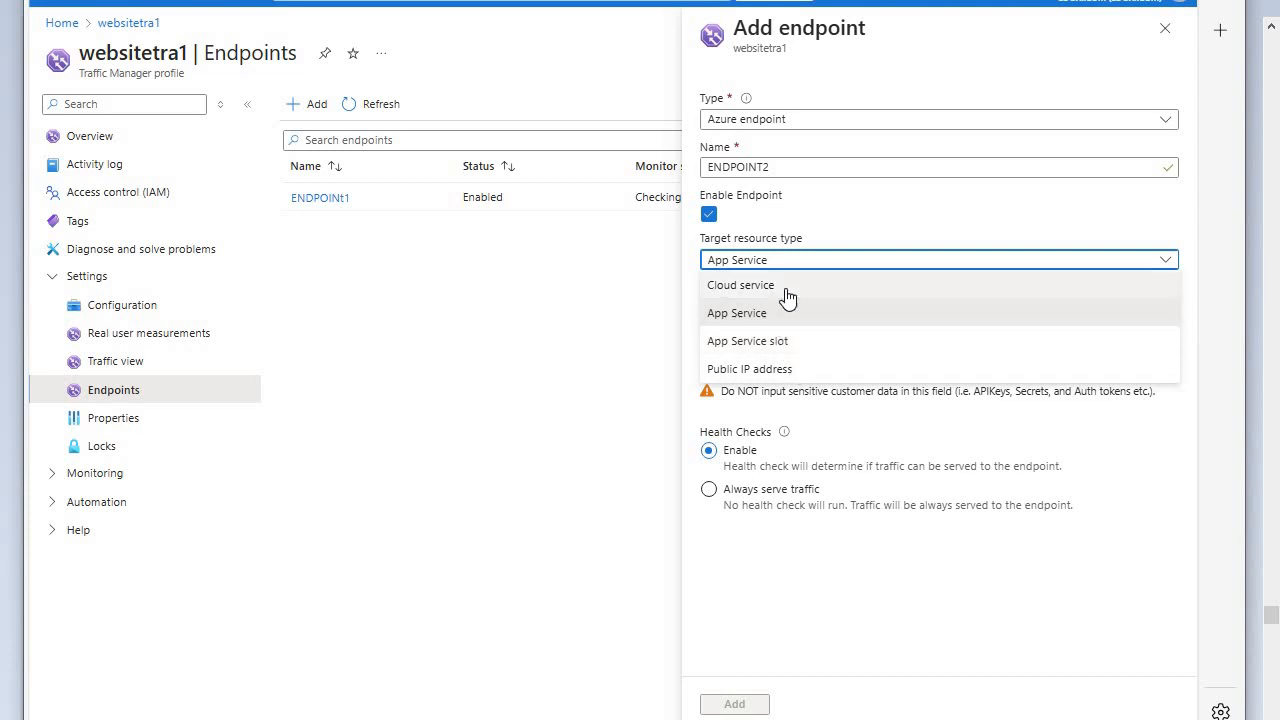
{"action": "left_click", "coordinate": [760, 313]}
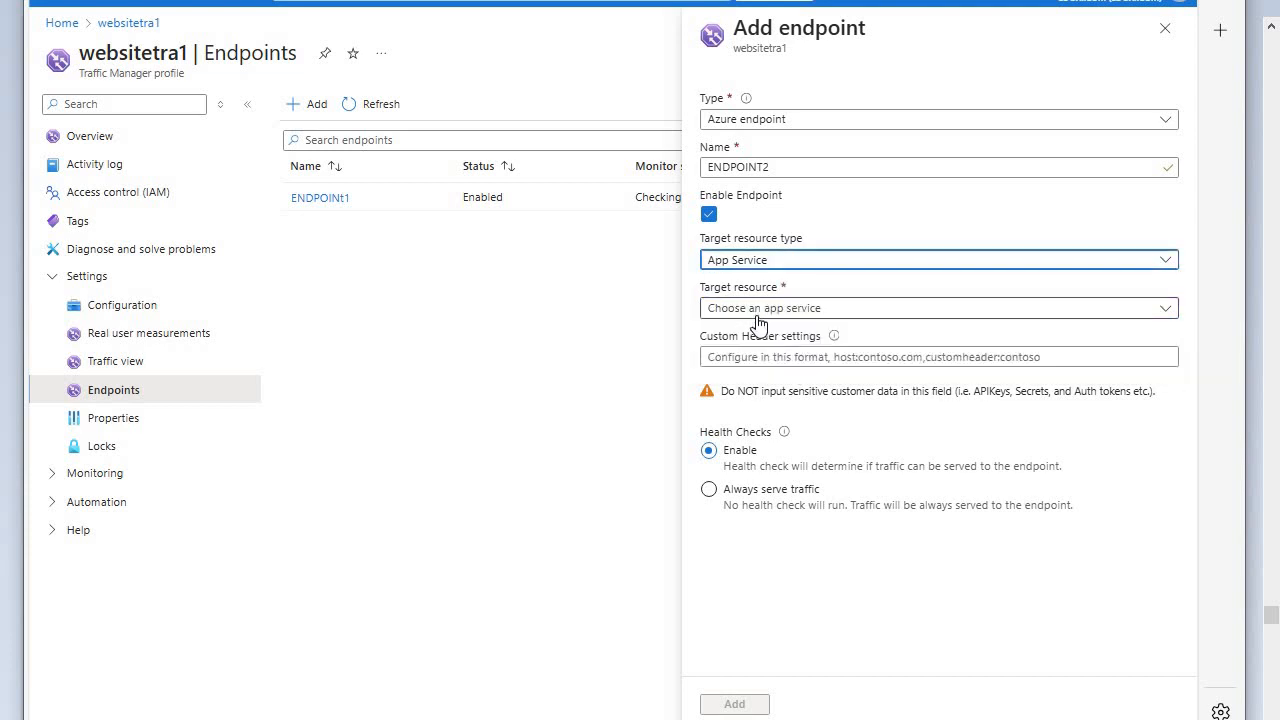
{"action": "left_click", "coordinate": [1157, 312]}
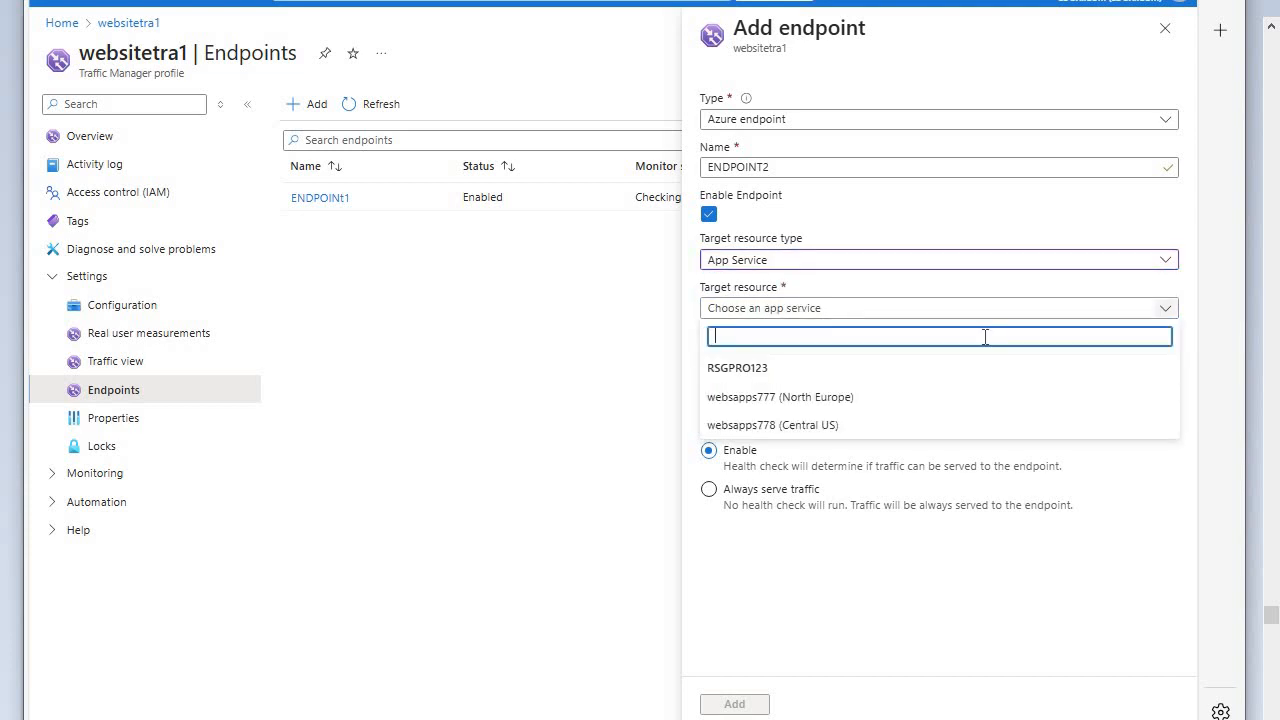
{"action": "left_click", "coordinate": [793, 428]}
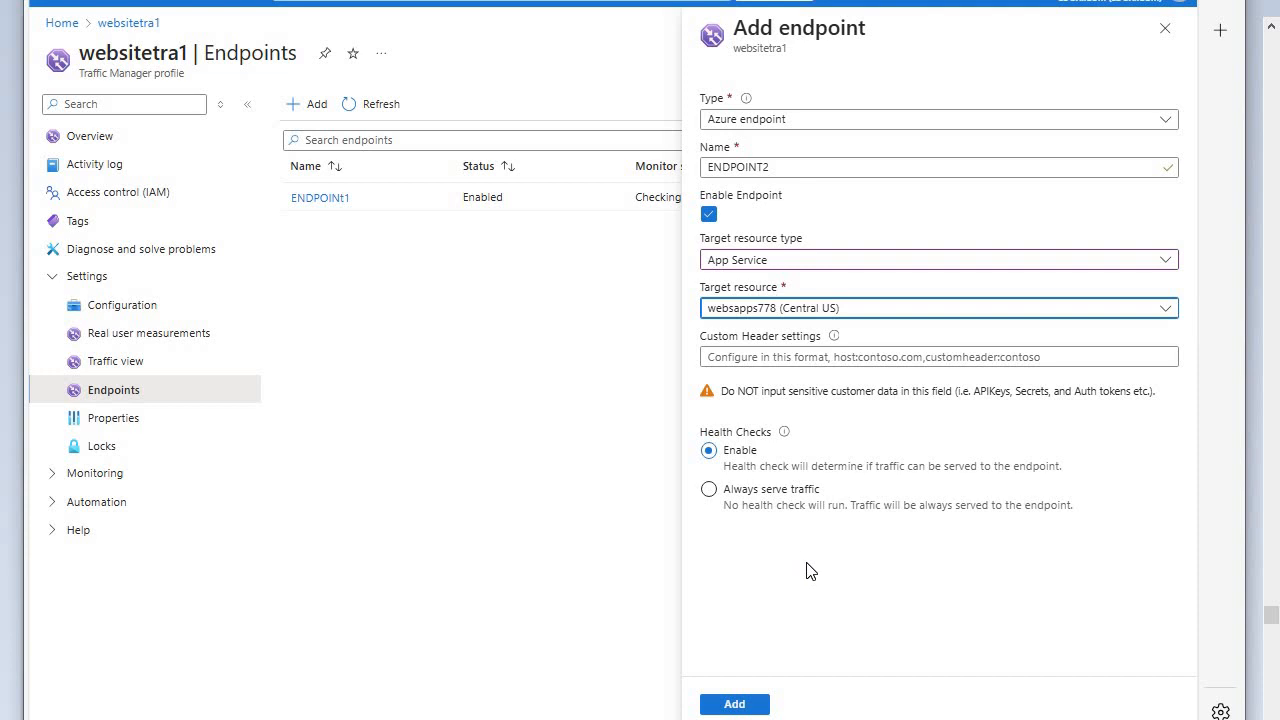
{"action": "left_click", "coordinate": [740, 705]}
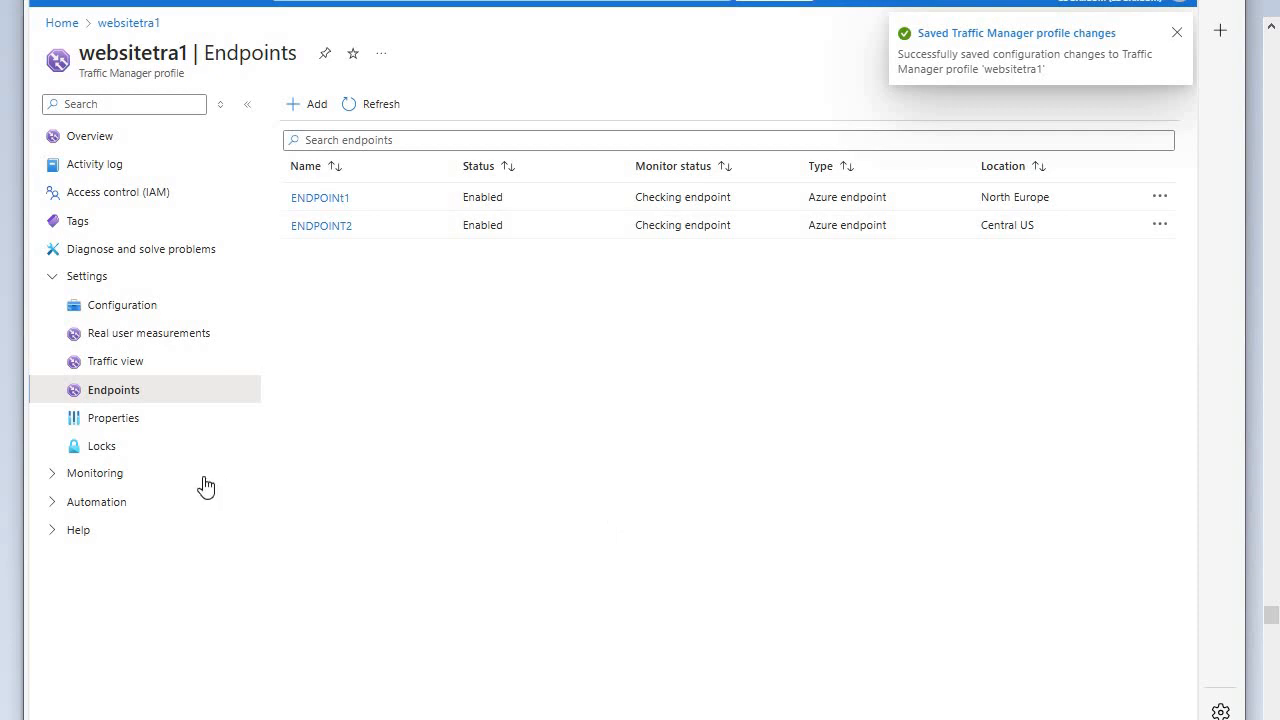
- Copy the websitetra1 DNS name from the profile overview and paste it as the address in a new browser tab
{"action": "left_click", "coordinate": [107, 143]}
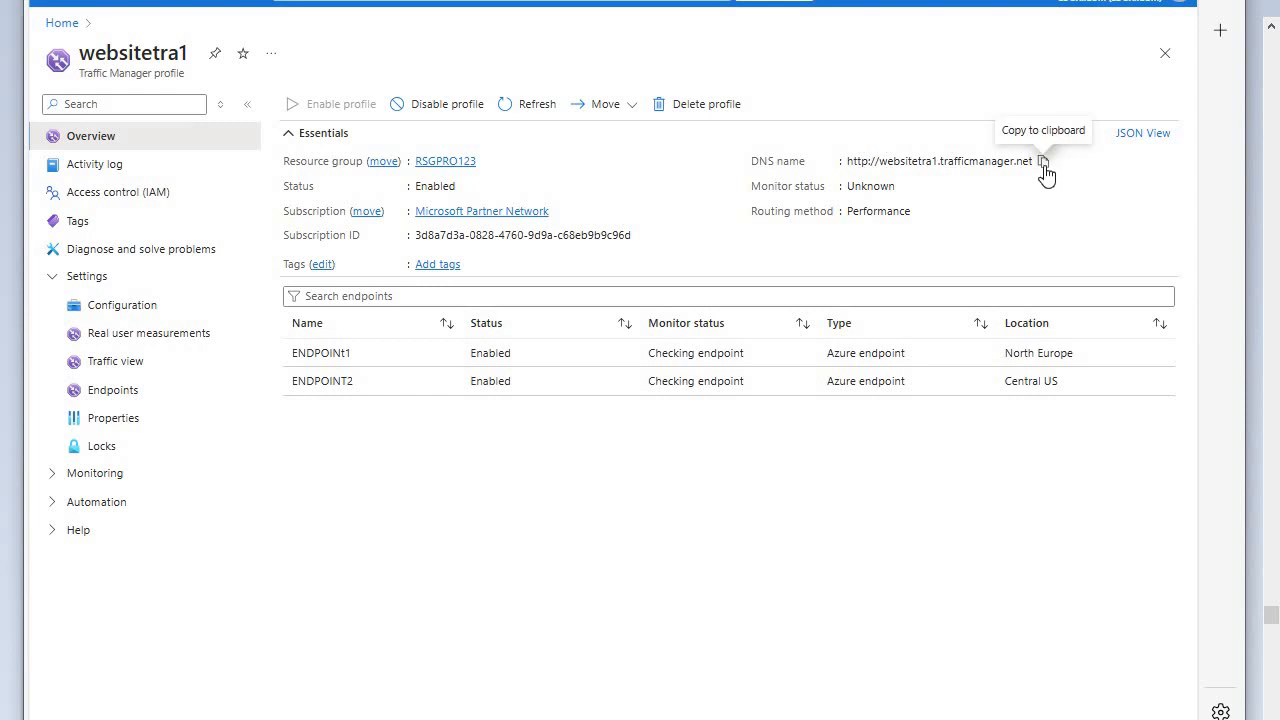
{"action": "left_click", "coordinate": [1043, 163]}
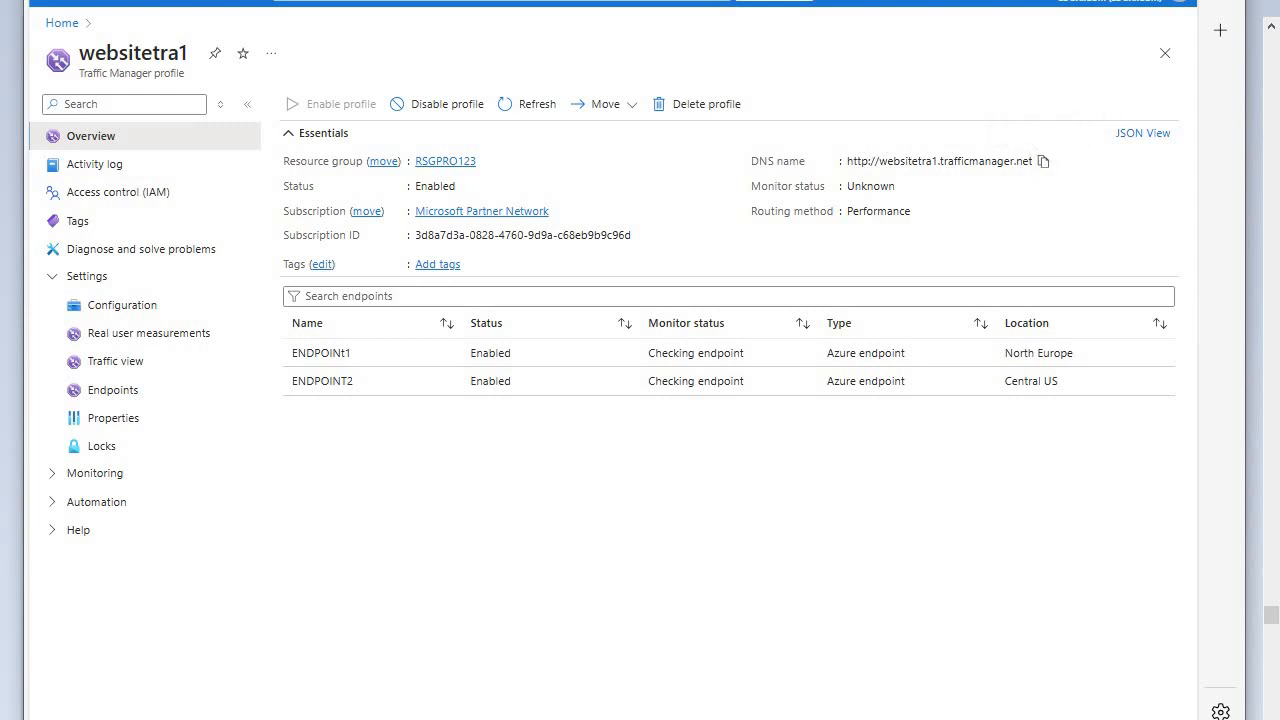
{"action": "key", "text": "ctrl+t"}
{"action": "right_click", "coordinate": [585, 0]}
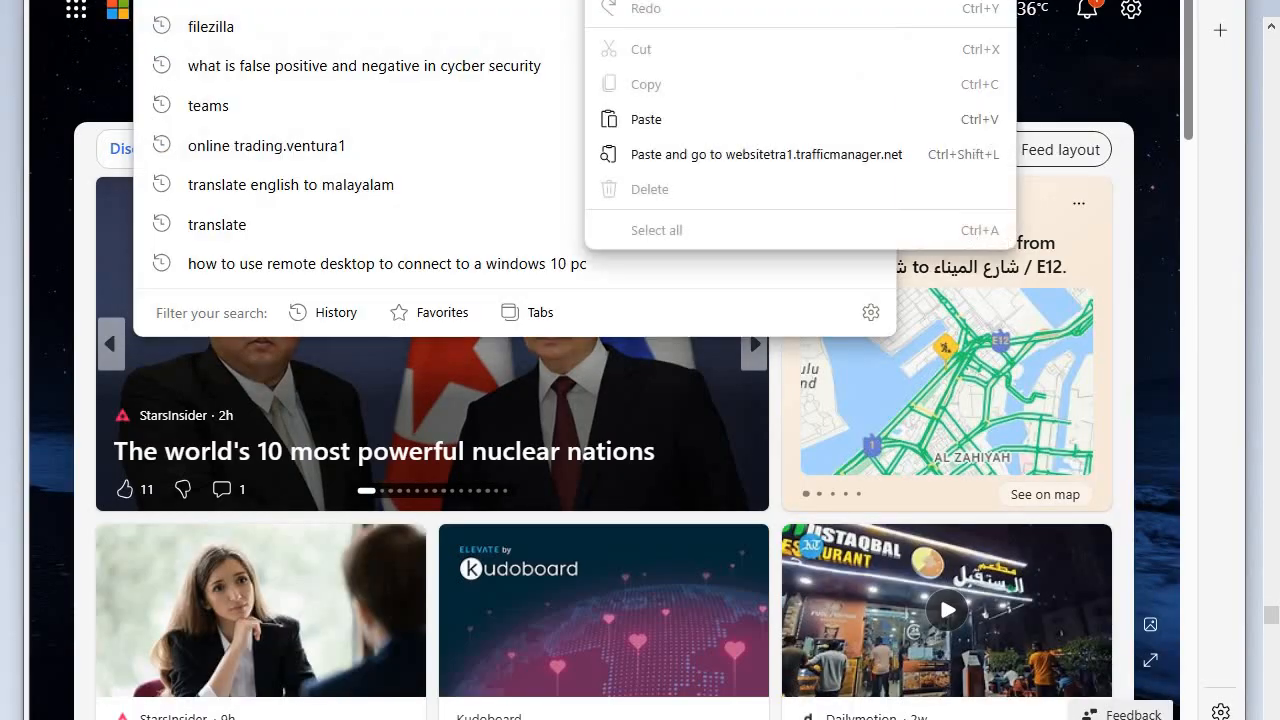
{"action": "left_click", "coordinate": [640, 119]}
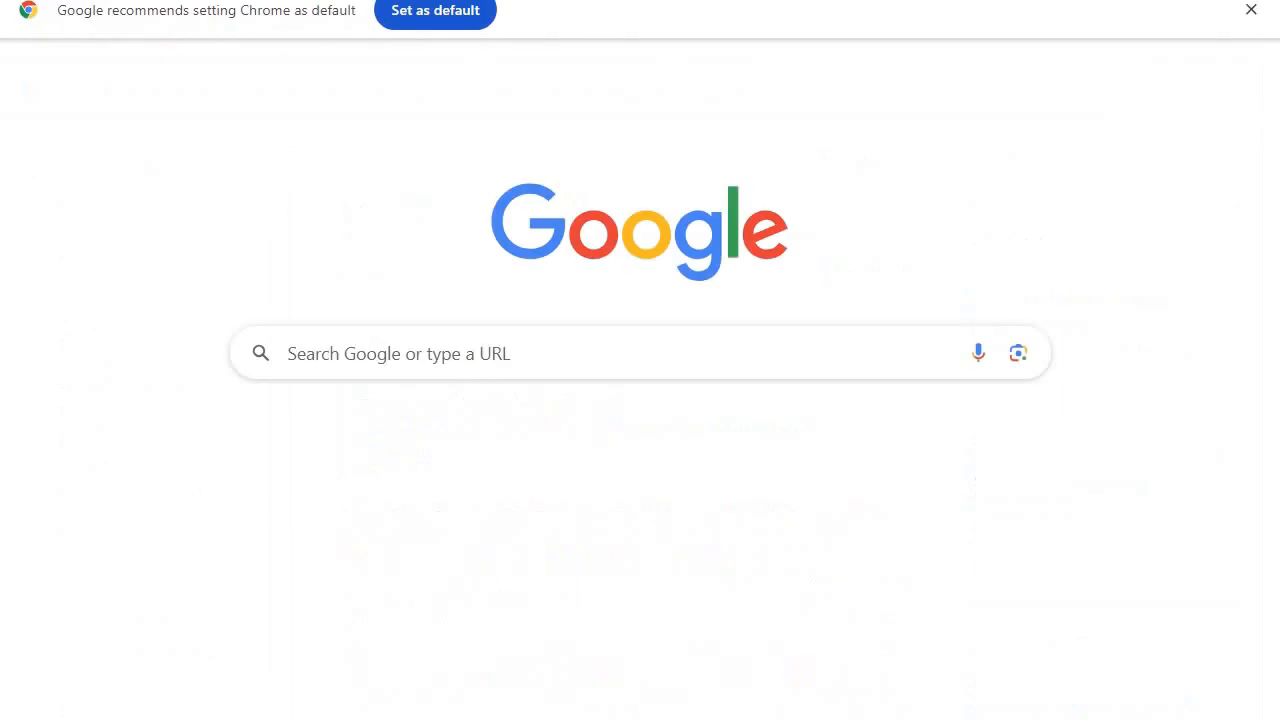
- Switch to Chrome, load websitetra1.trafficmanager.net in a new tab and proceed past the security warnings to the site
{"action": "right_click", "coordinate": [381, 3]}
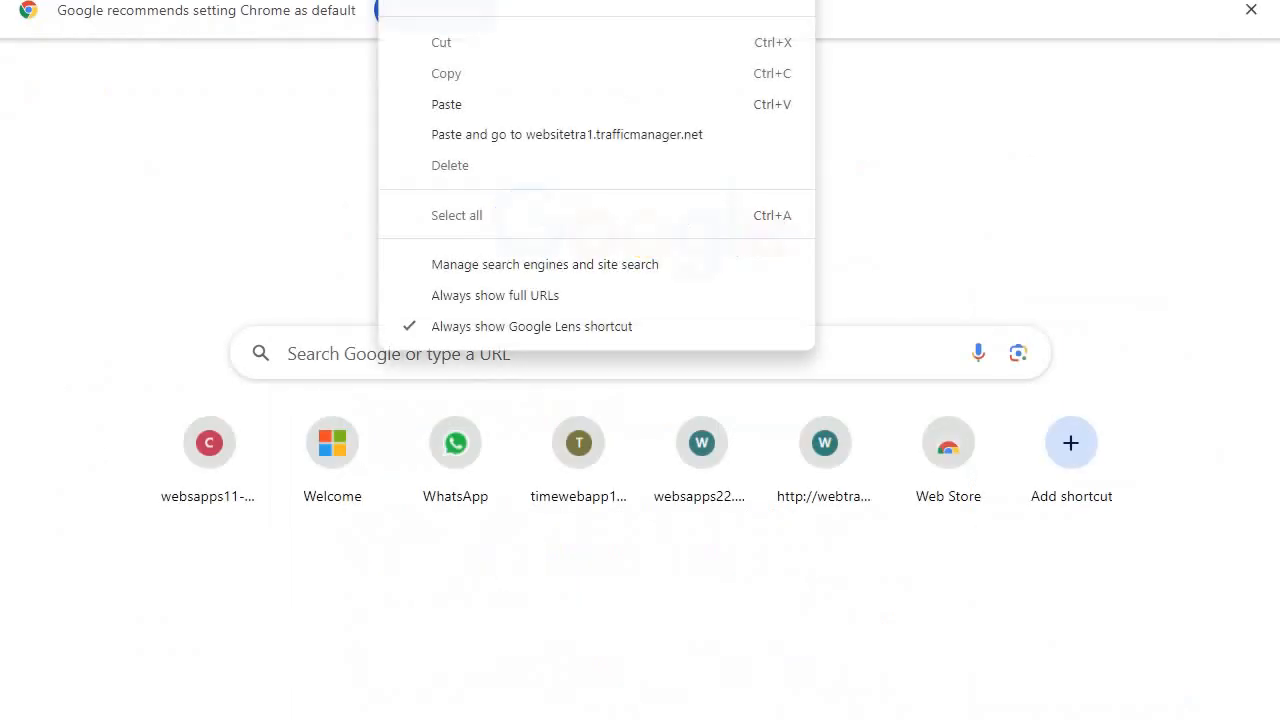
{"action": "left_click", "coordinate": [446, 105]}
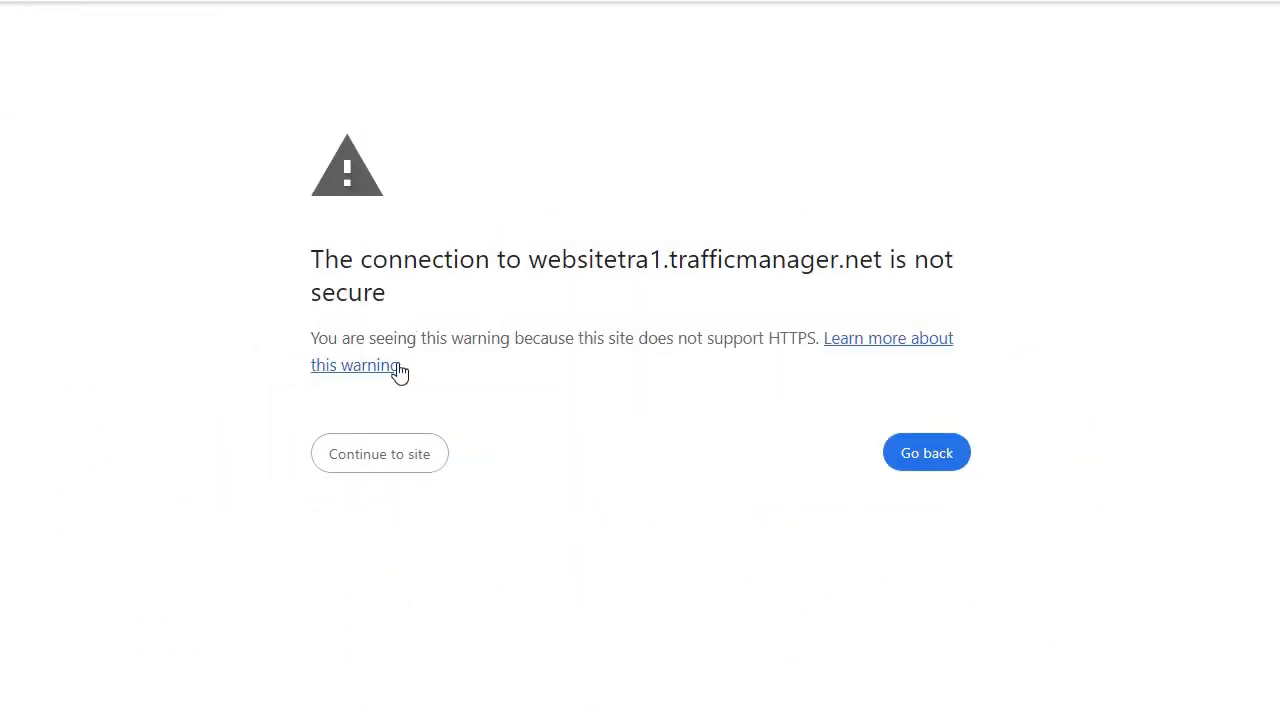
{"action": "left_click", "coordinate": [382, 461]}
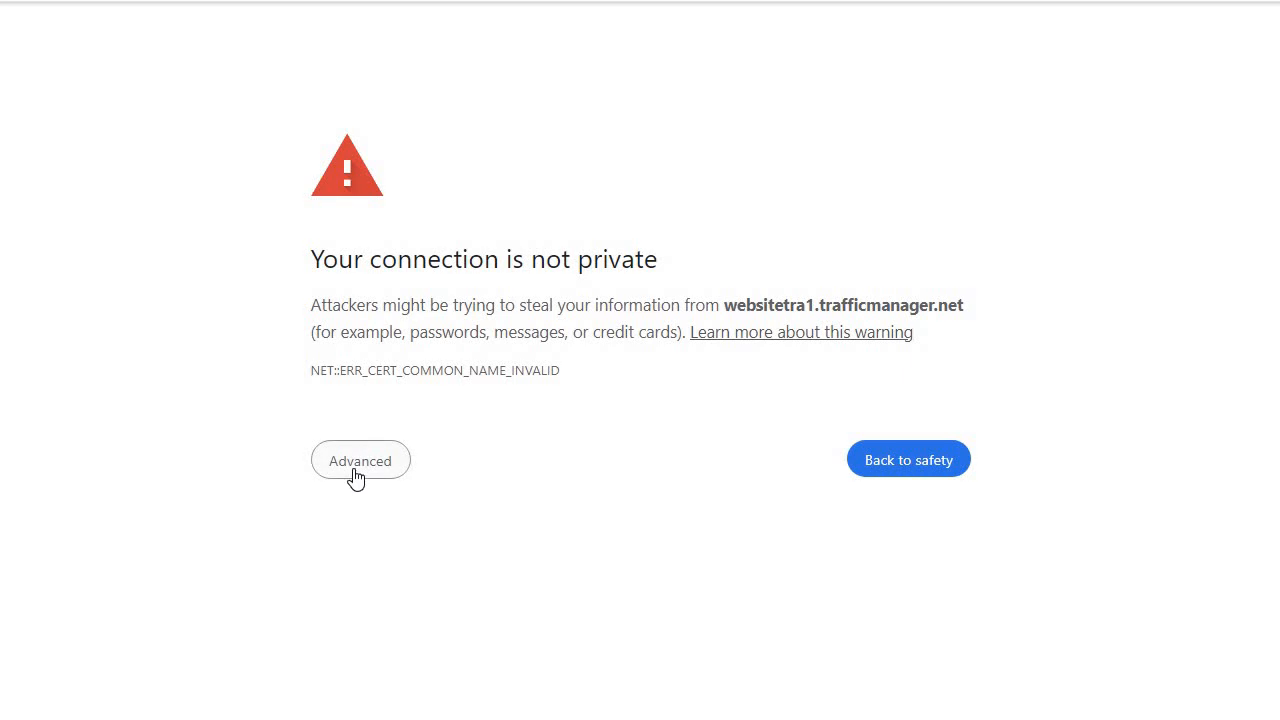
{"action": "left_click", "coordinate": [353, 474]}
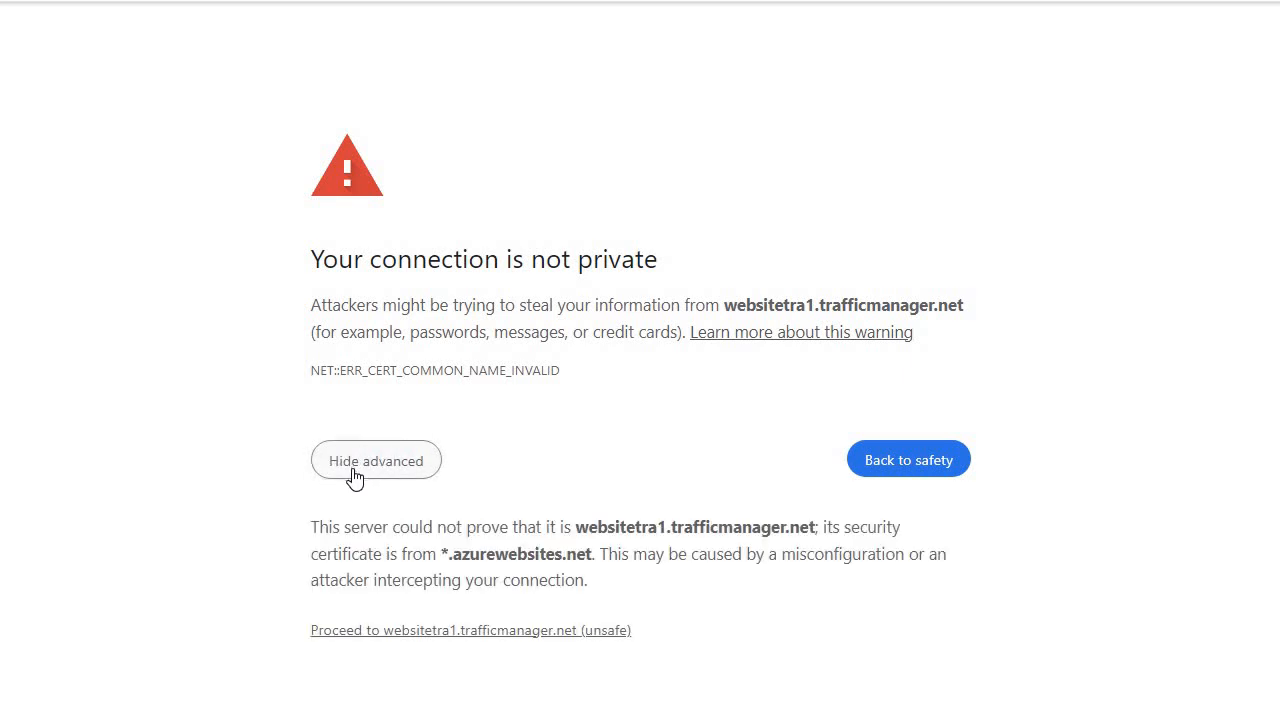
{"action": "left_click", "coordinate": [403, 618]}
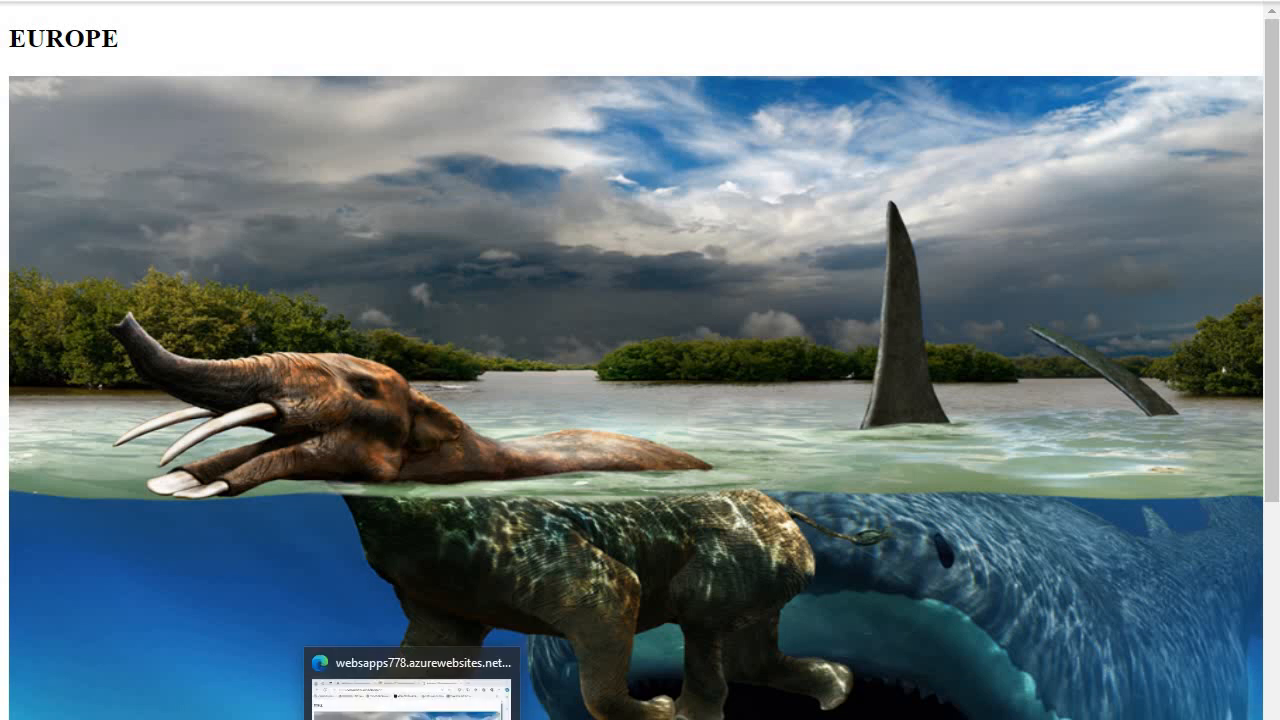
- Return to the websitetra1 profile in Edge and open ENDPOINt1 to review its status and target resource
{"action": "left_click", "coordinate": [408, 716]}
{"action": "left_click", "coordinate": [370, 2]}
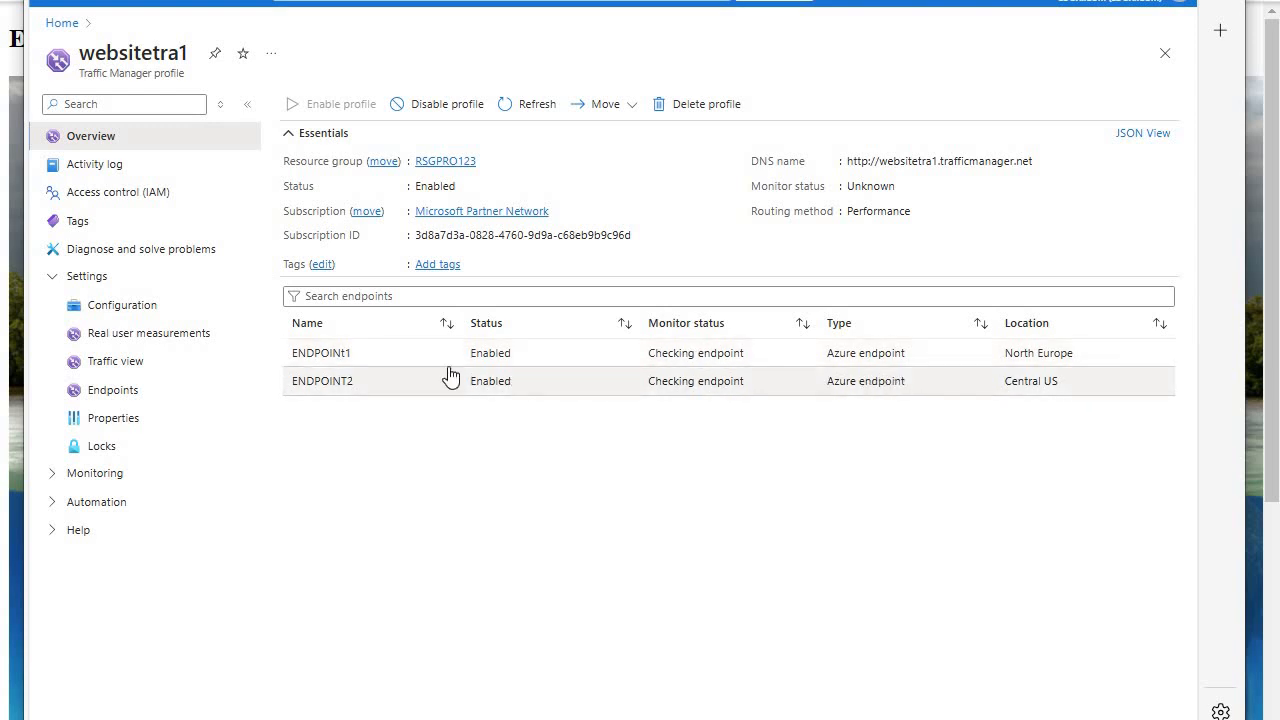
{"action": "left_click", "coordinate": [323, 355]}
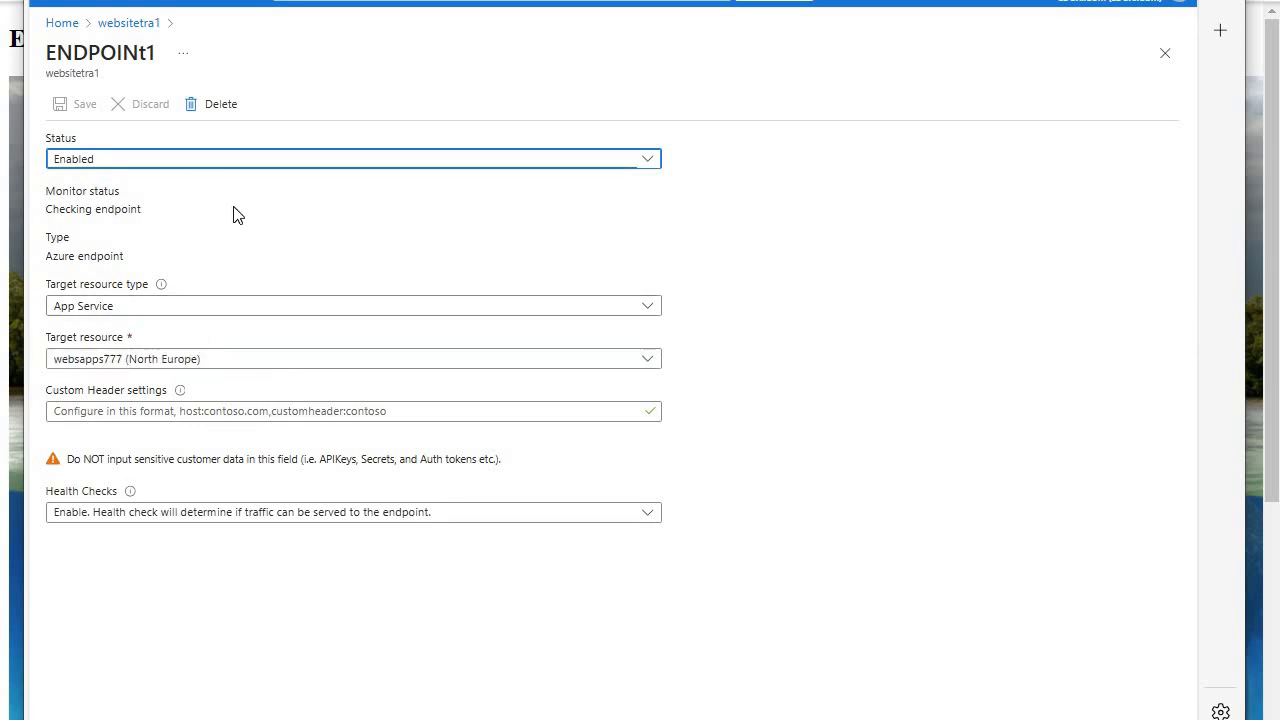
- Open the websapps777 web app from App Services and stop it, confirming the stop
{"action": "left_click", "coordinate": [75, 25]}
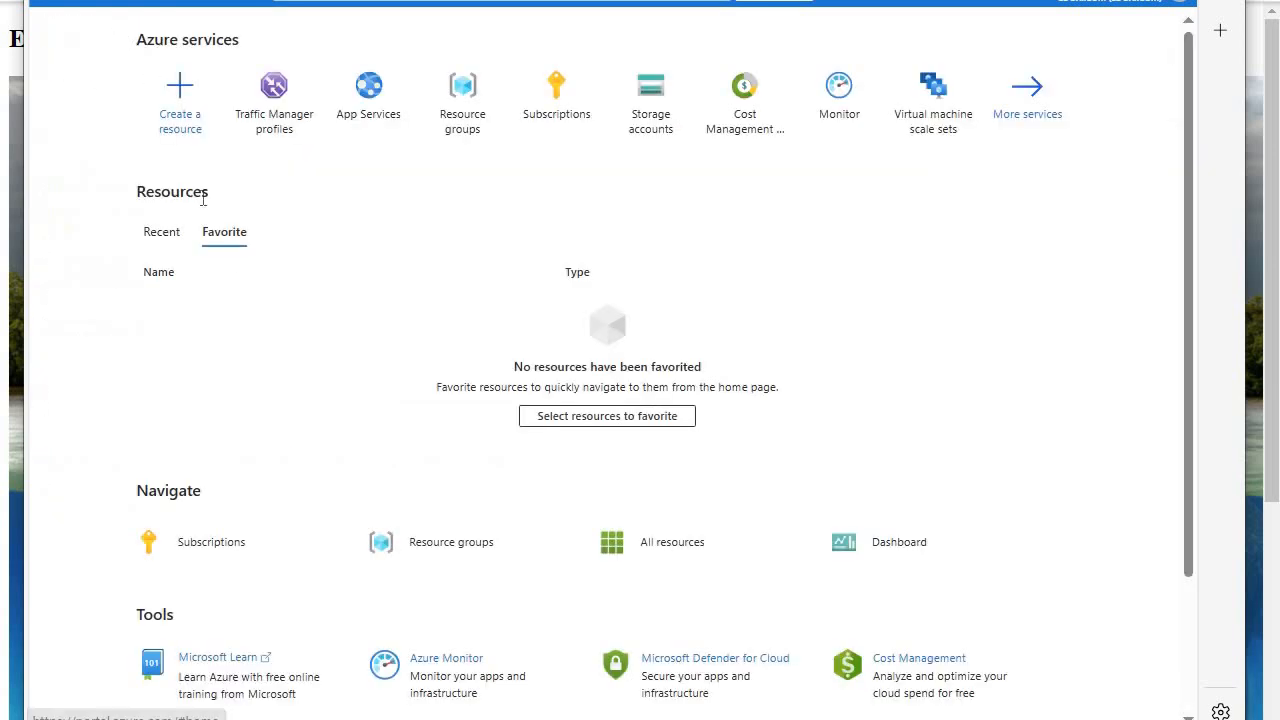
{"action": "left_click", "coordinate": [362, 105]}
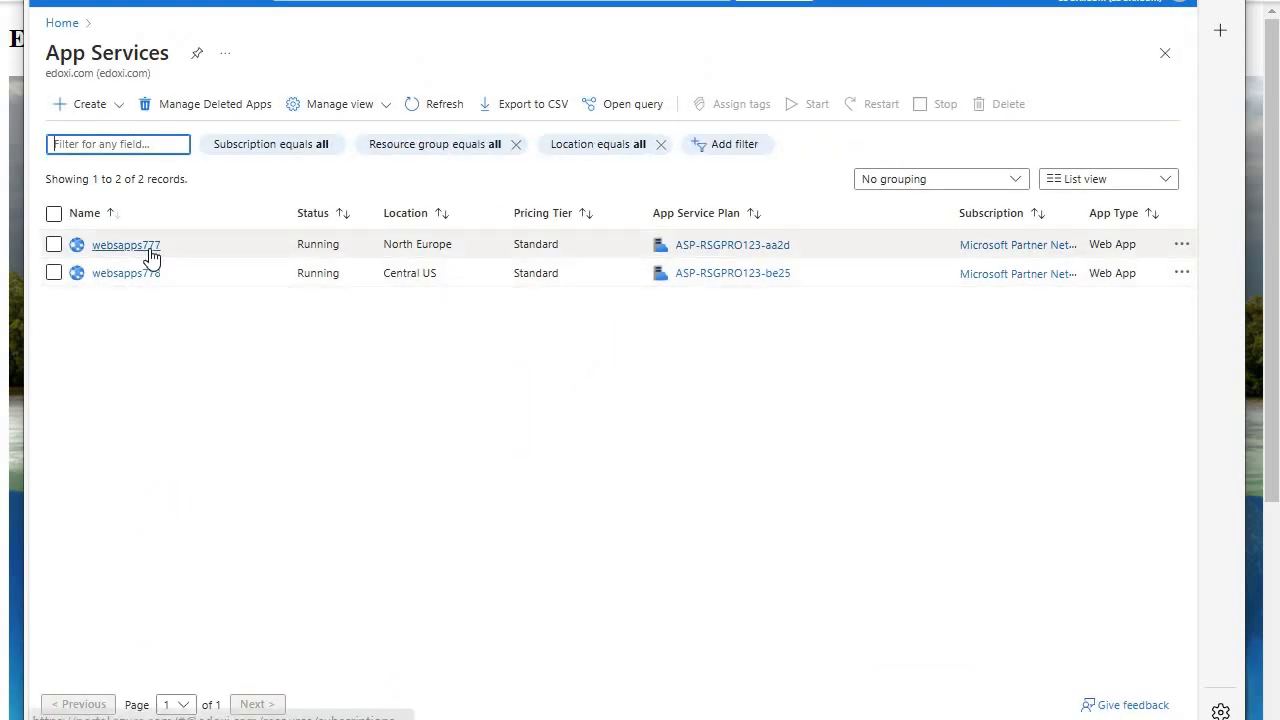
{"action": "left_click", "coordinate": [150, 250]}
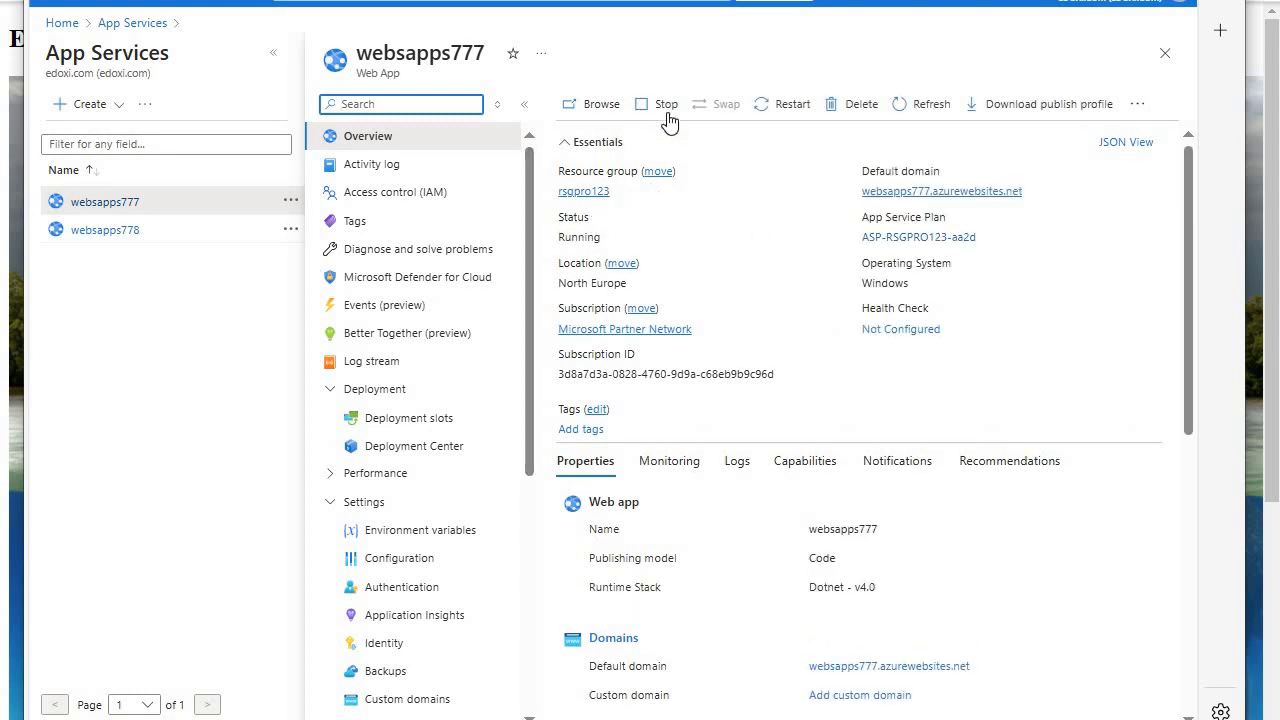
{"action": "left_click", "coordinate": [667, 106]}
{"action": "left_click", "coordinate": [611, 199]}
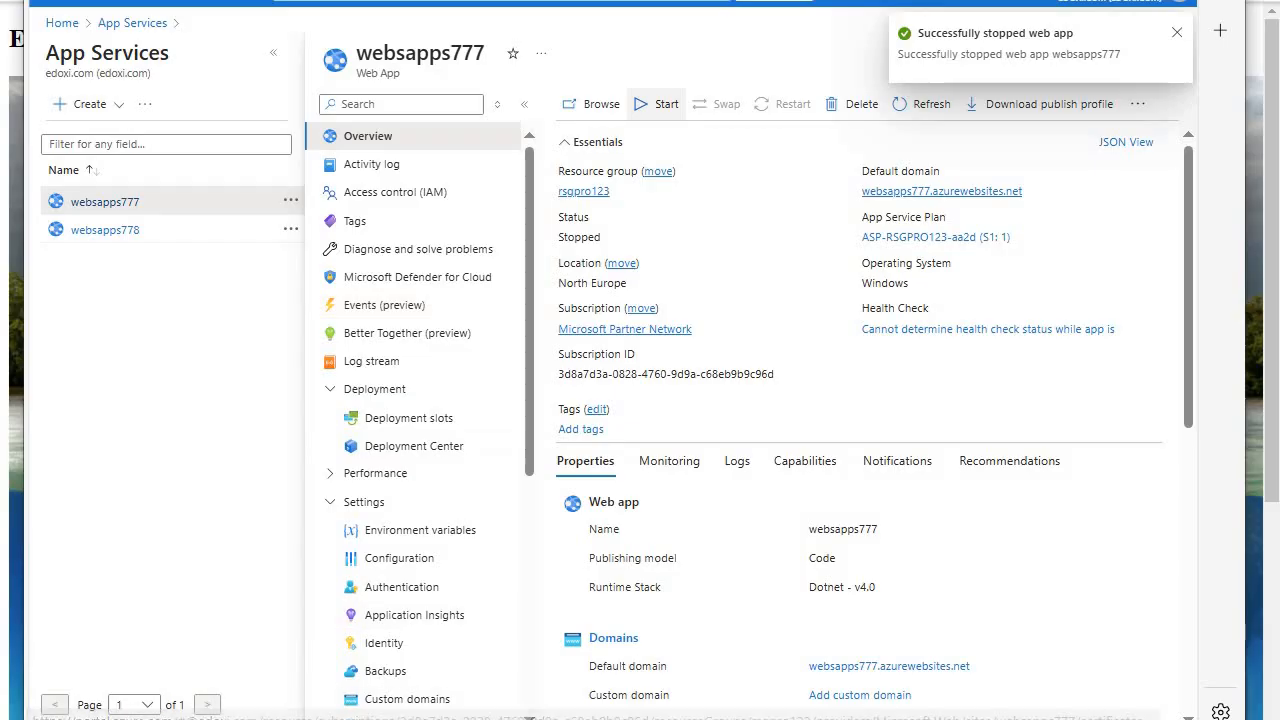
- Test the routing by reloading the site in Chrome and opening websitetra1.trafficmanager.net in a new Edge tab past the certificate warning
{"action": "left_click", "coordinate": [264, 718]}
{"action": "key", "text": "F5"}
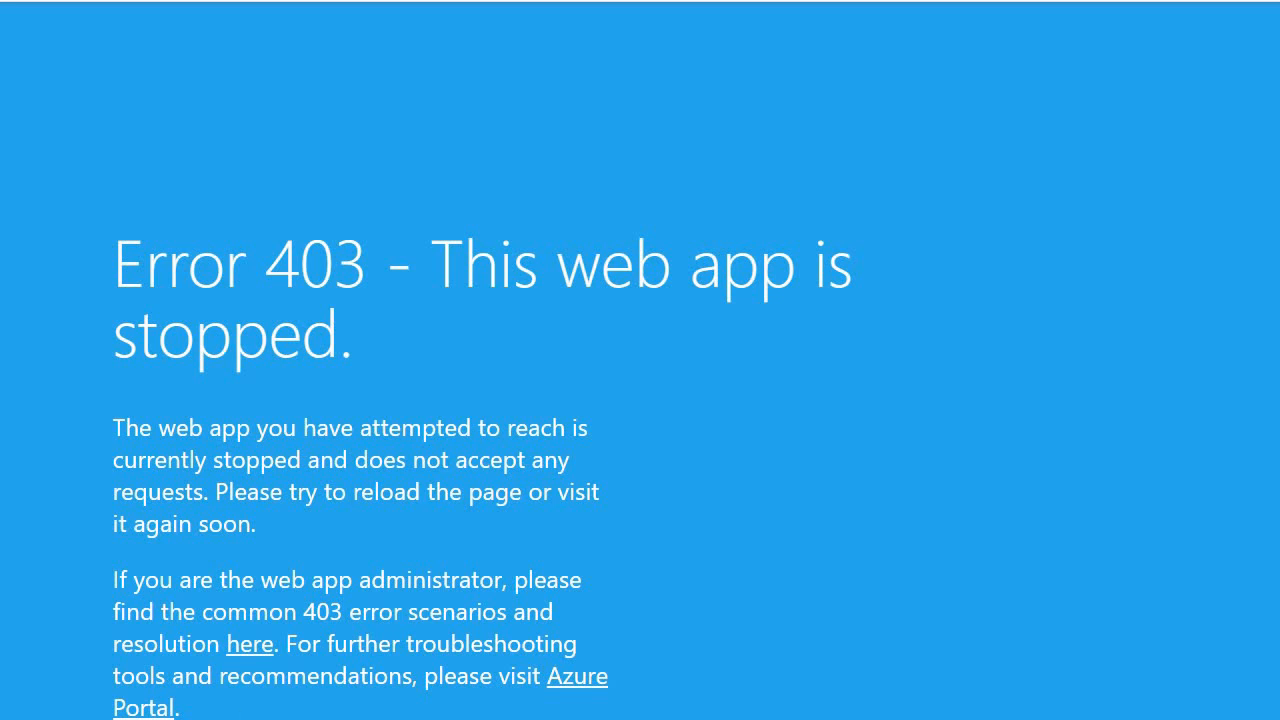
{"action": "left_click", "coordinate": [275, 718]}
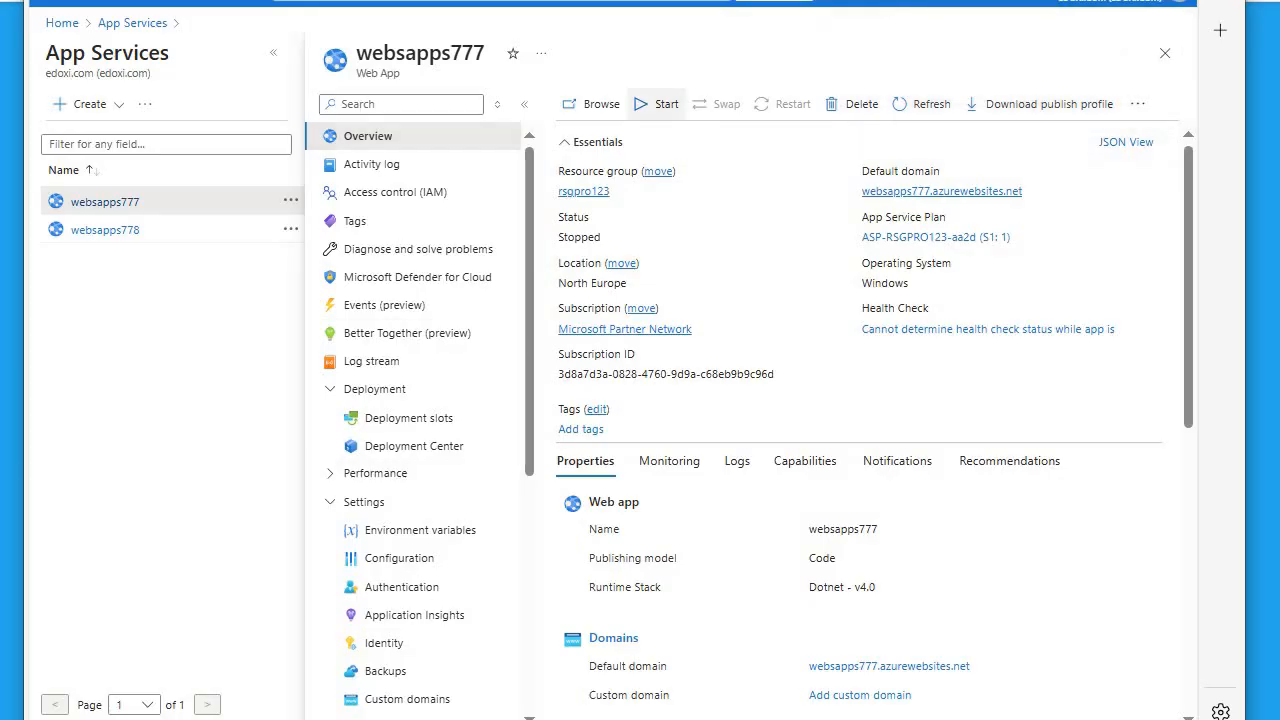
{"action": "left_click", "coordinate": [650, 1]}
{"action": "right_click", "coordinate": [594, 1]}
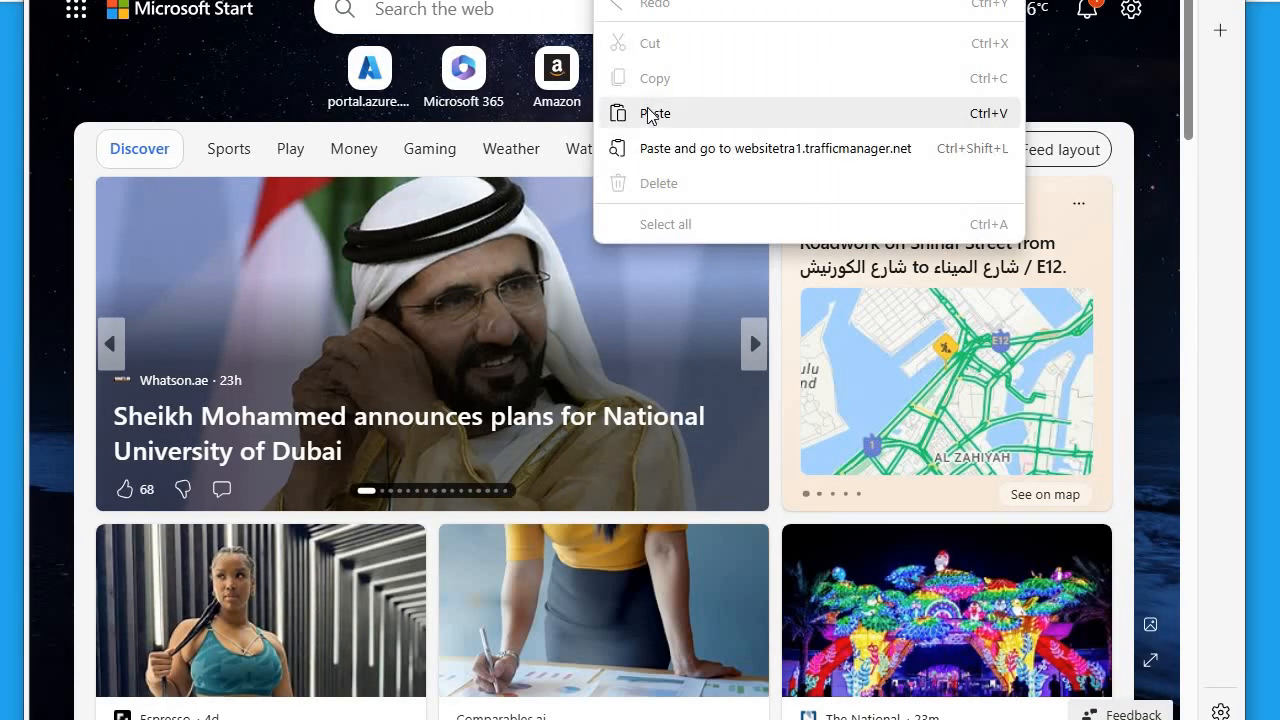
{"action": "left_click", "coordinate": [633, 106]}
{"action": "key", "text": "Return"}
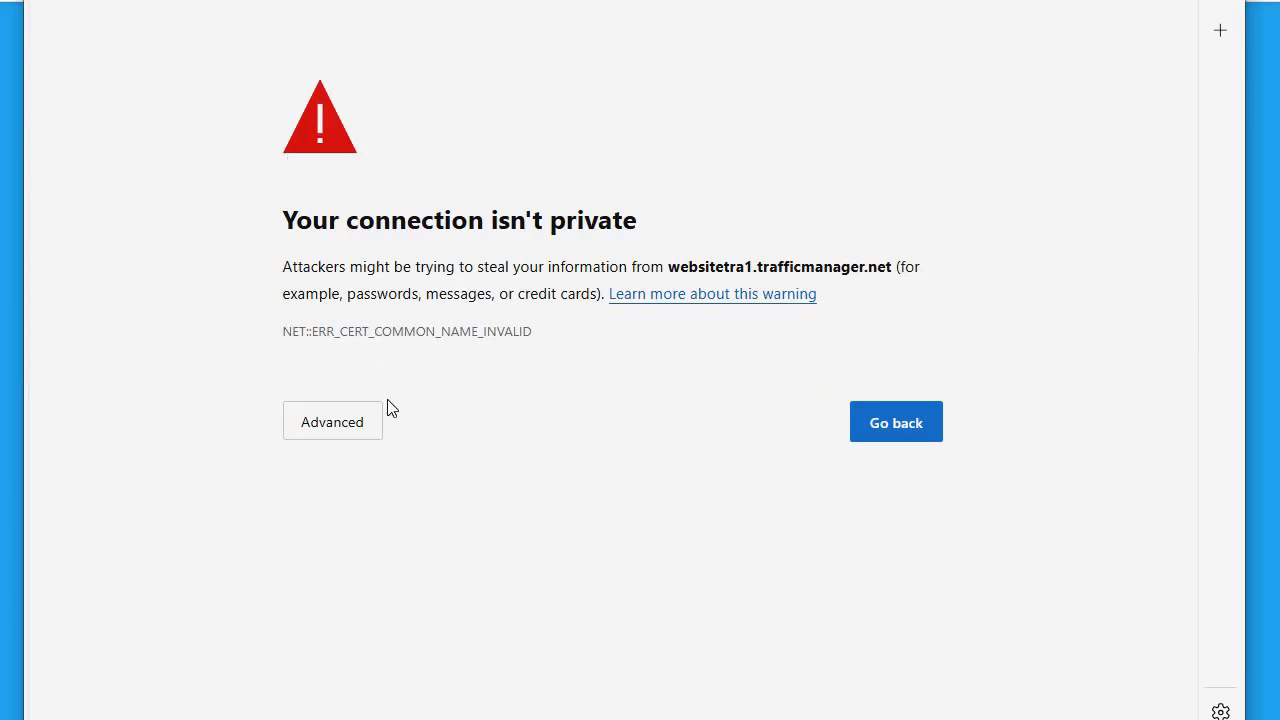
{"action": "left_click", "coordinate": [350, 423]}
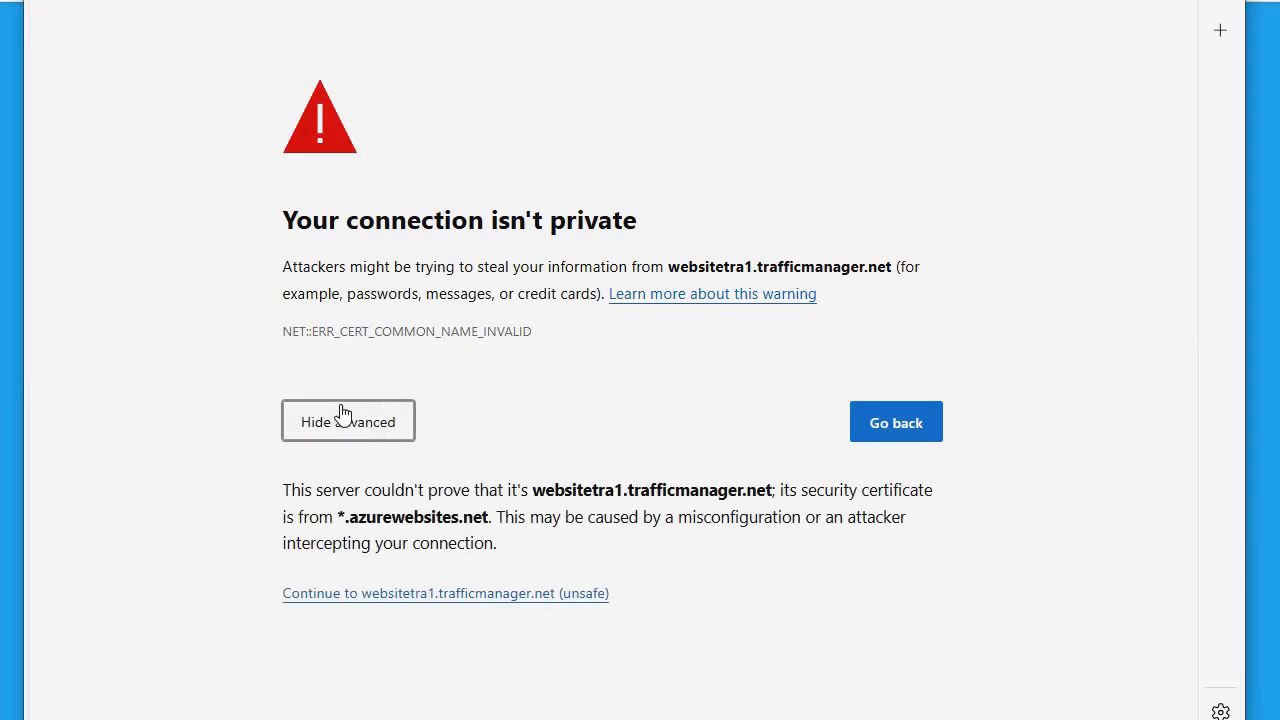
{"action": "left_click", "coordinate": [370, 596]}
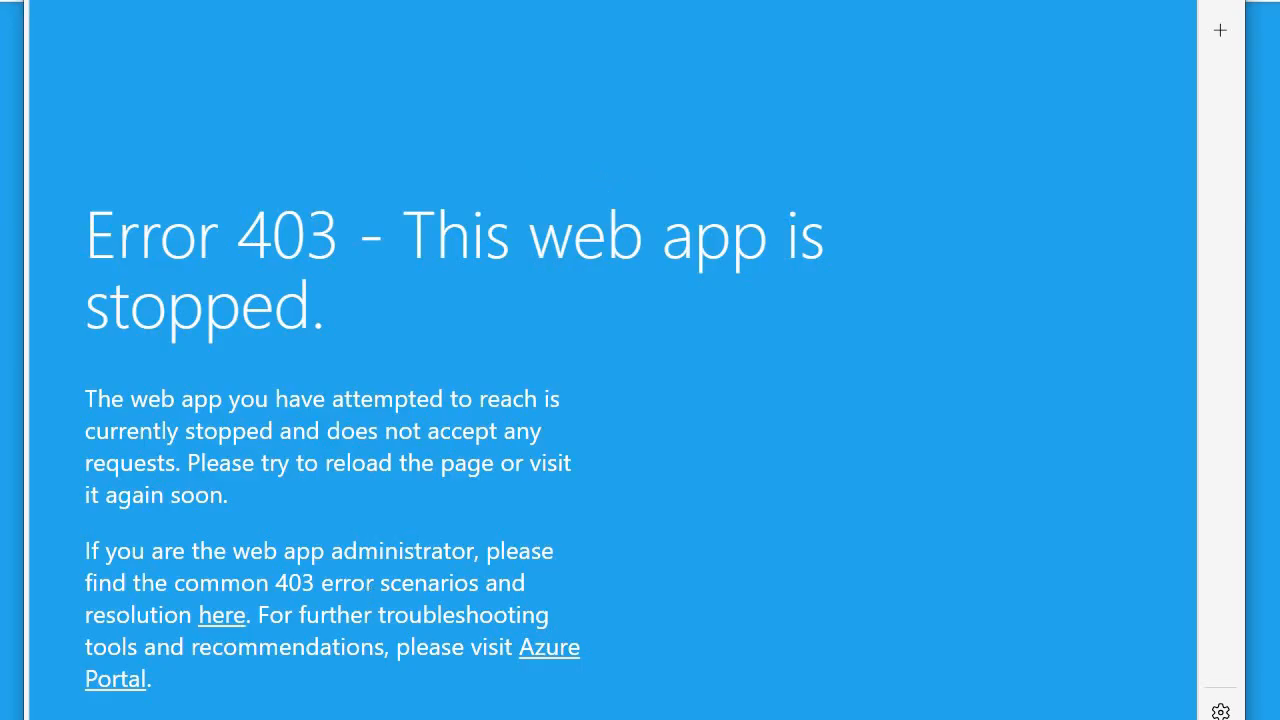
- Return to the Azure portal, open the Traffic Manager profiles list and refresh it
{"action": "left_click", "coordinate": [300, 1]}
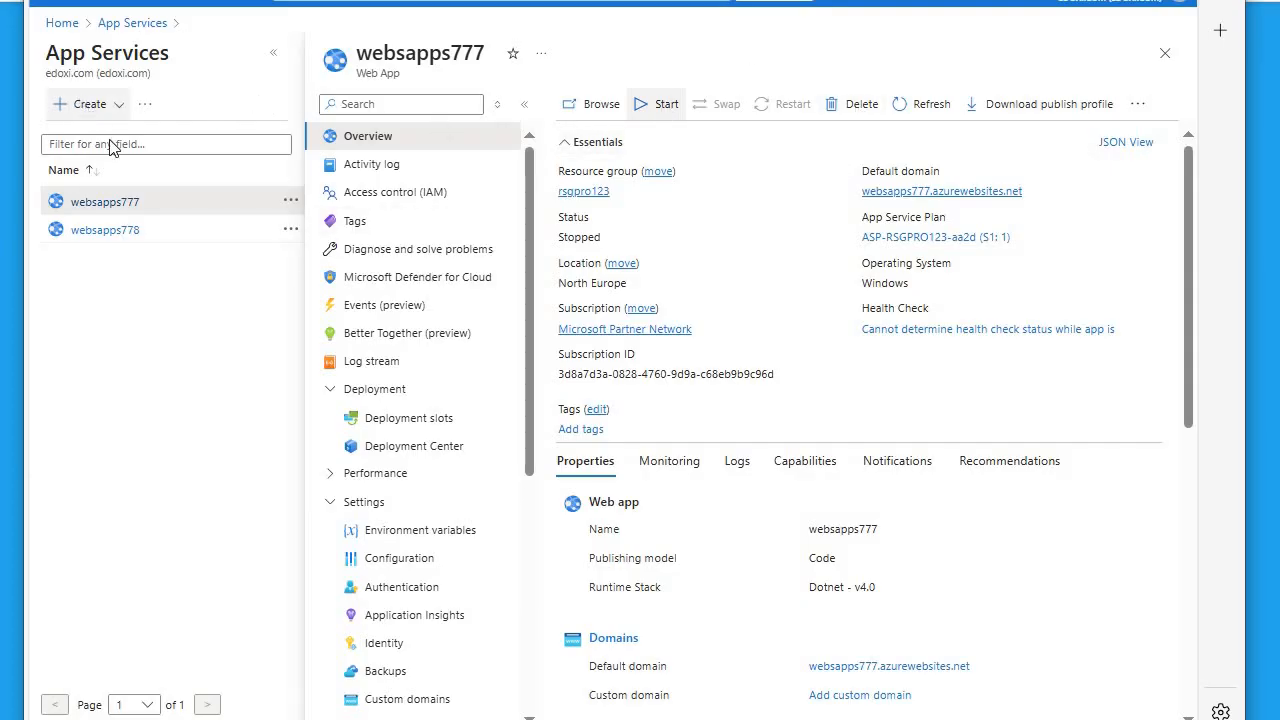
{"action": "left_click", "coordinate": [60, 23]}
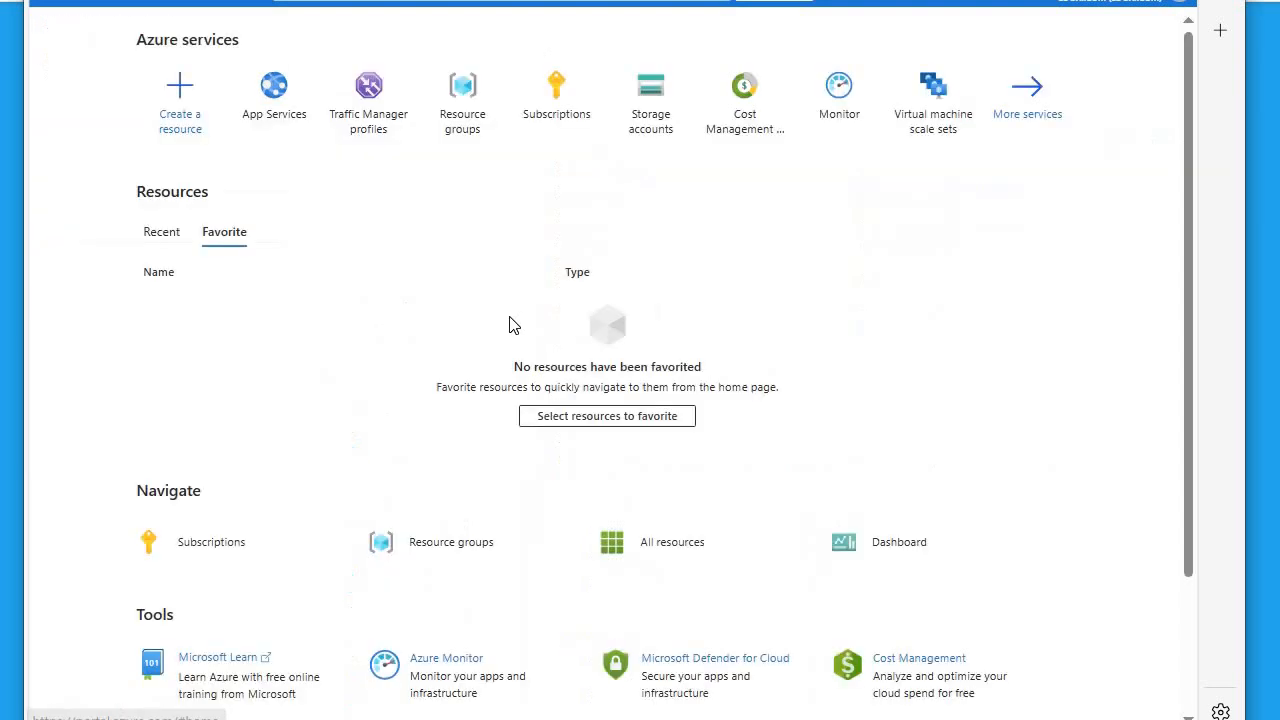
{"action": "left_click", "coordinate": [379, 119]}
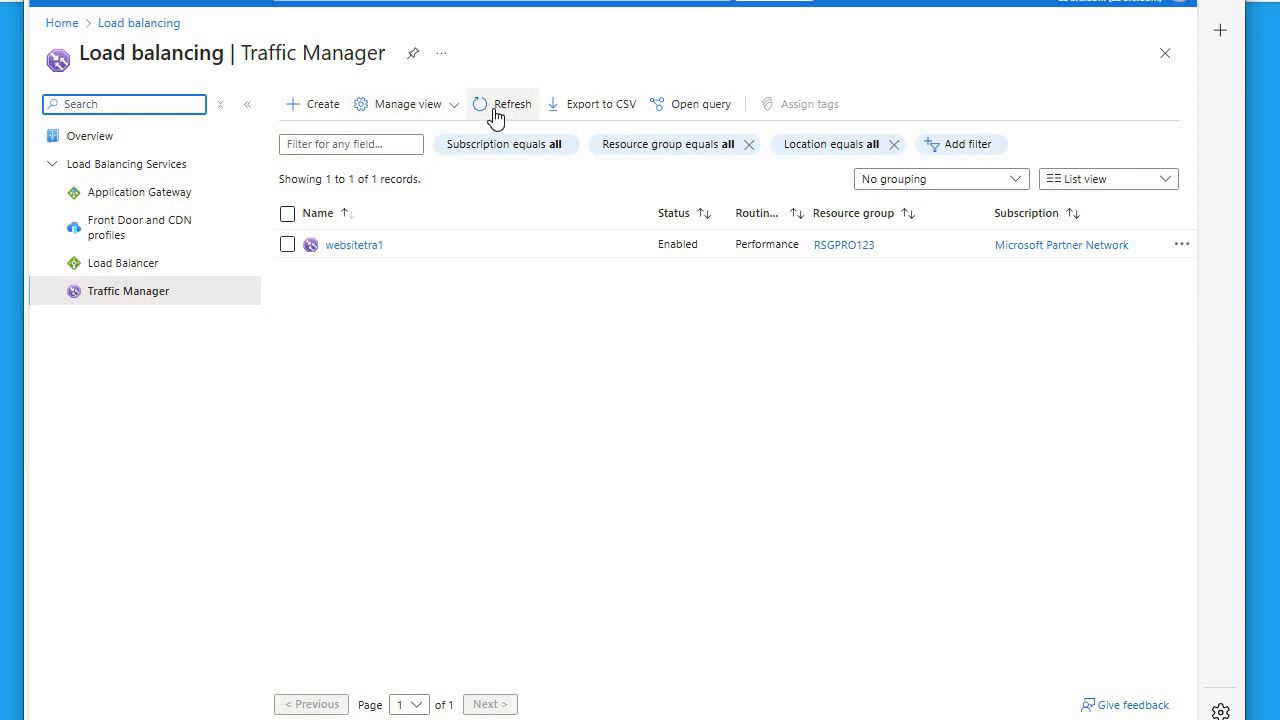
{"action": "left_click", "coordinate": [493, 112]}
{"action": "left_click", "coordinate": [497, 112]}
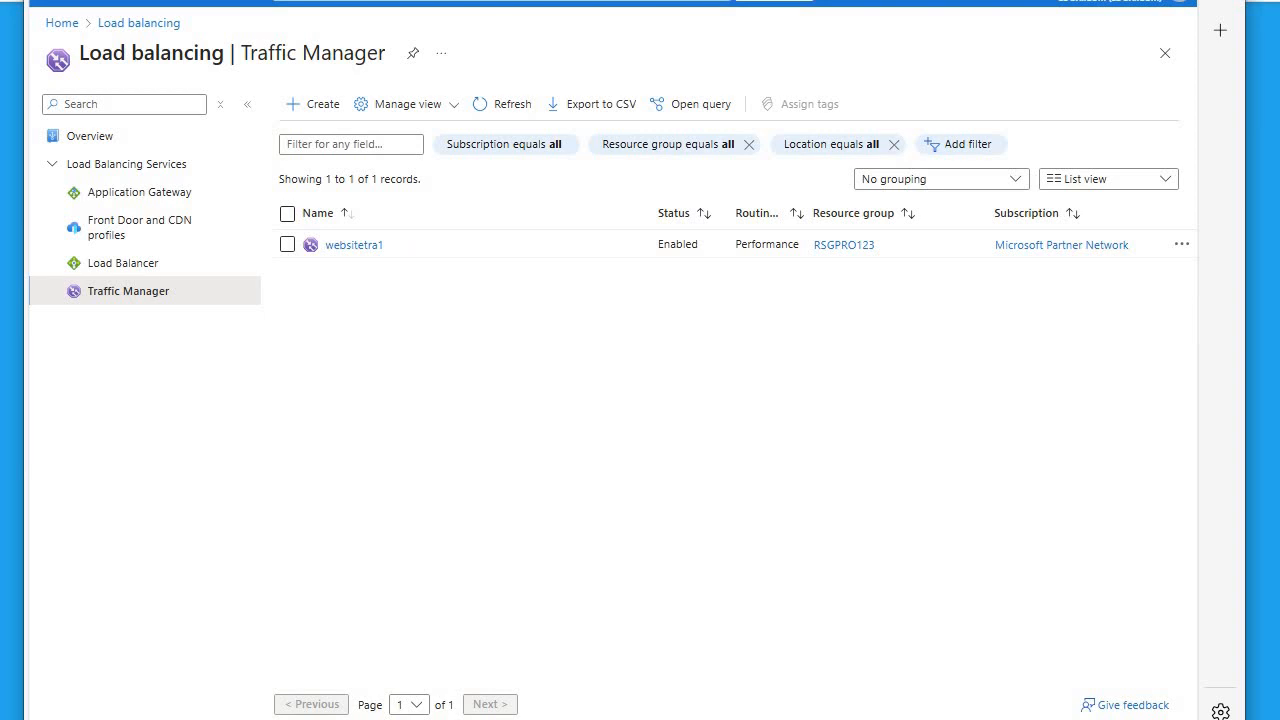
- Load websitetra1.trafficmanager.net in a new browser tab to check the failover routing
{"action": "key", "text": "ctrl+t"}
{"action": "right_click", "coordinate": [772, 0]}
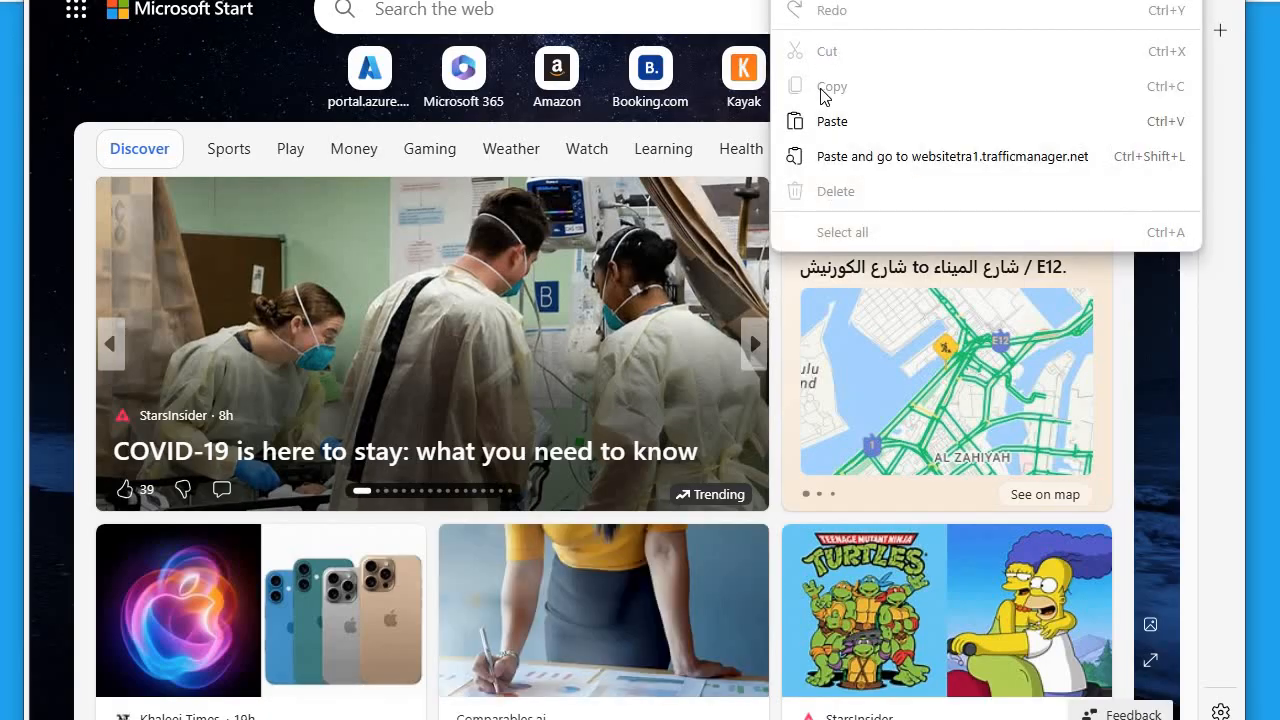
{"action": "left_click", "coordinate": [823, 121]}
{"action": "key", "text": "Return"}
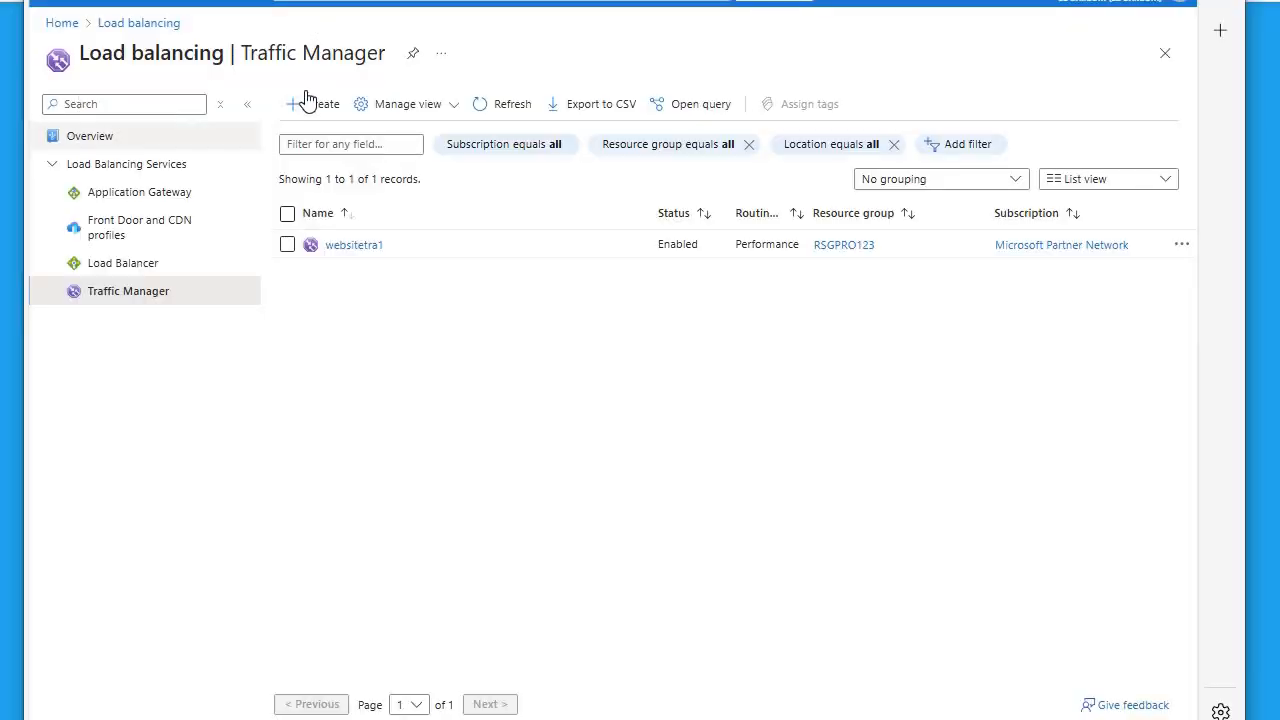
- Refresh the Traffic Manager profiles list, and open and refresh the App Services list to check the web apps' statuses
{"action": "left_click", "coordinate": [503, 106]}
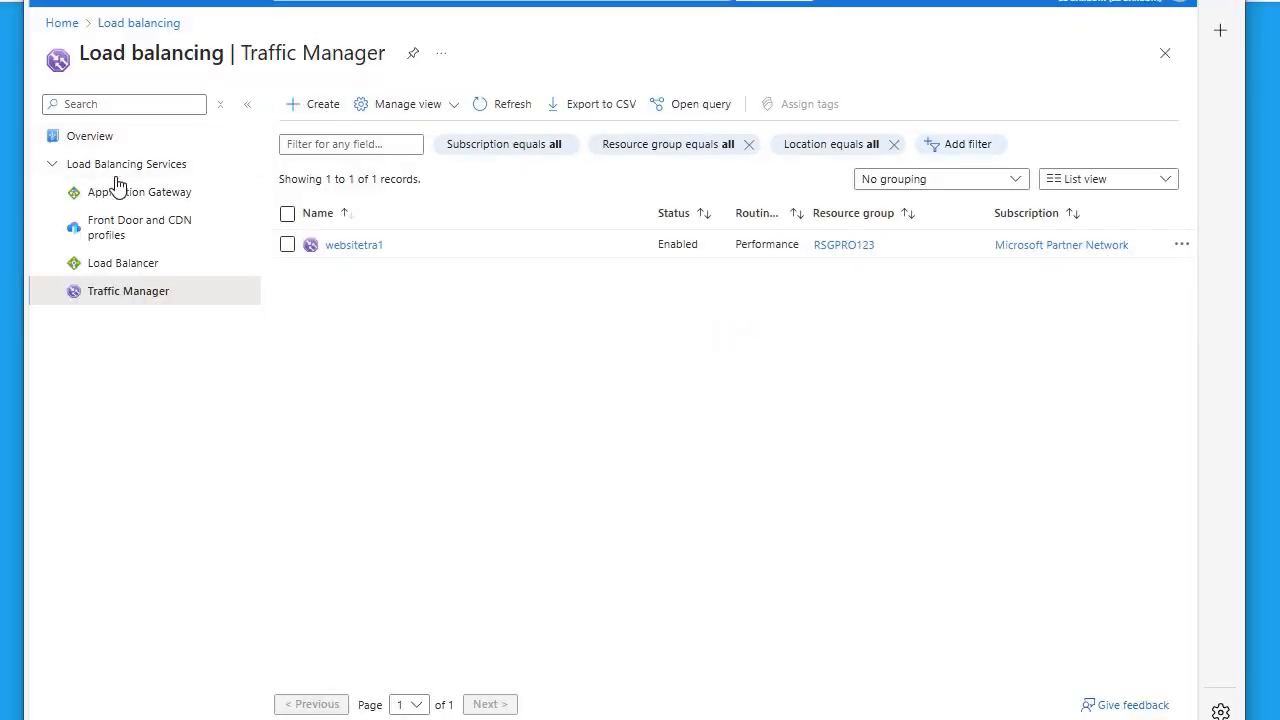
{"action": "left_click", "coordinate": [60, 23]}
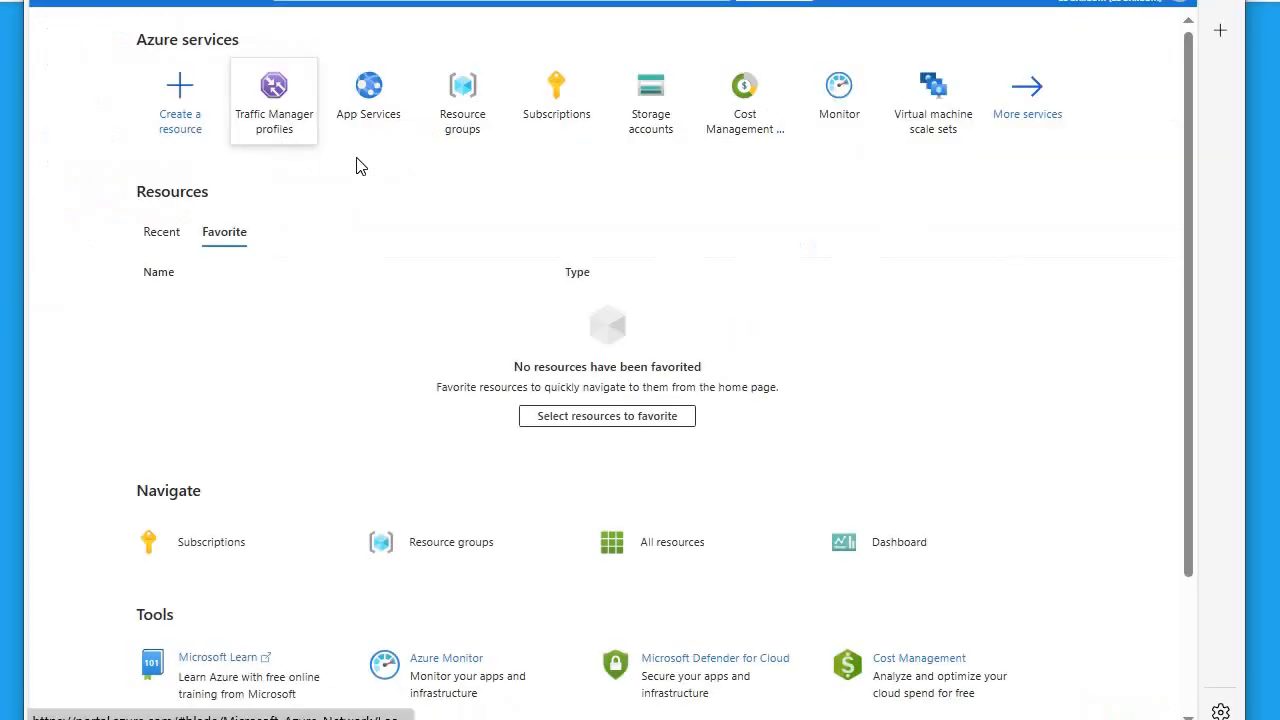
{"action": "left_click", "coordinate": [368, 100]}
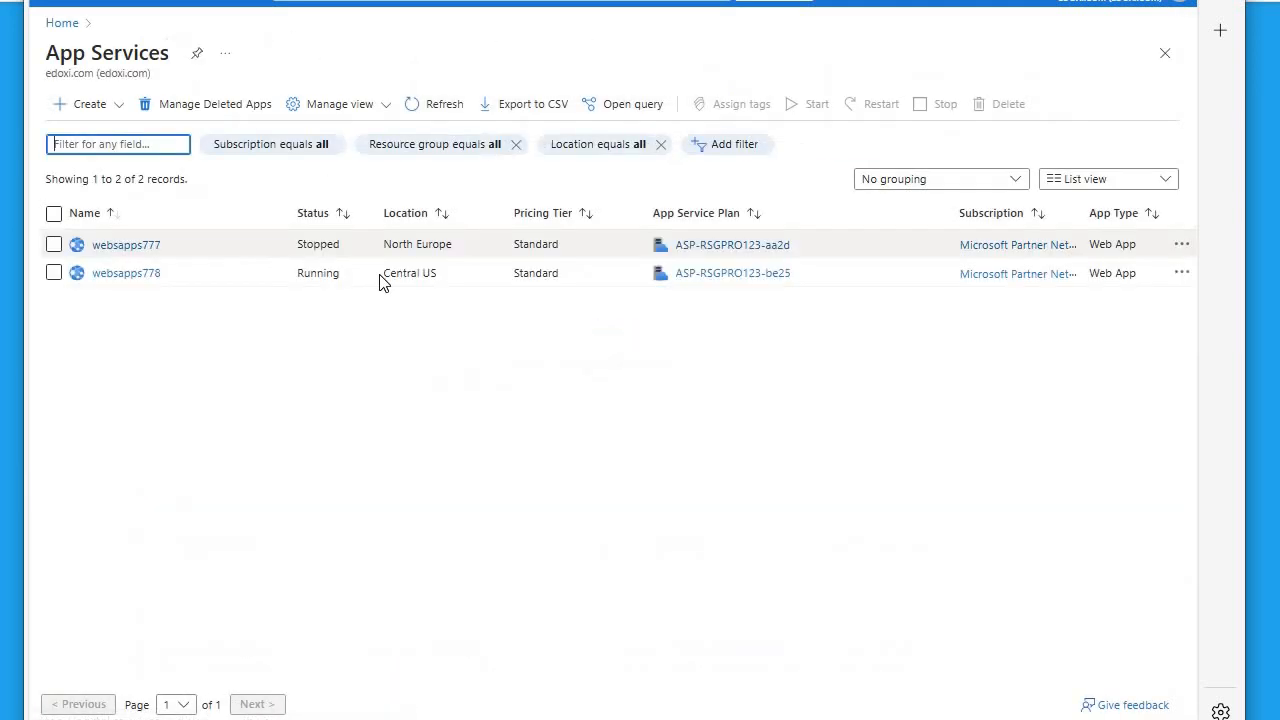
{"action": "left_click", "coordinate": [420, 112]}
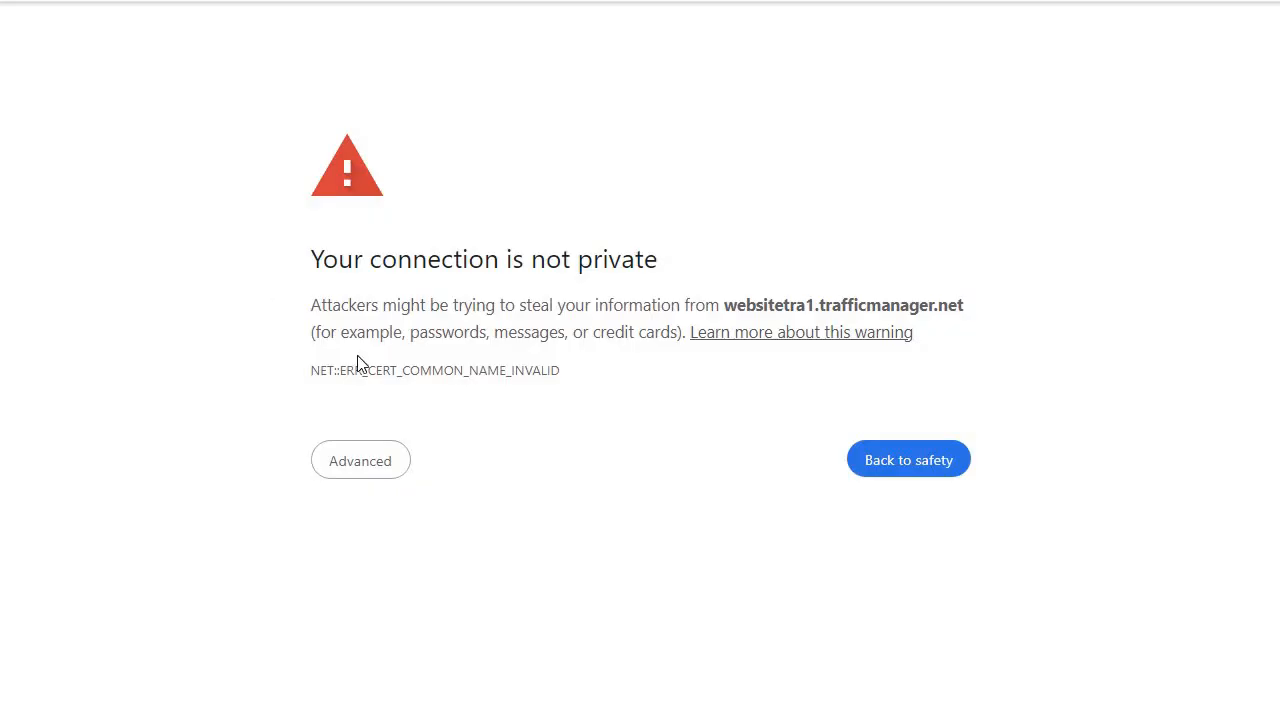
- In Chrome, proceed past the certificate warning to websitetra1.trafficmanager.net to check which regional site it serves
{"action": "left_click", "coordinate": [350, 456]}
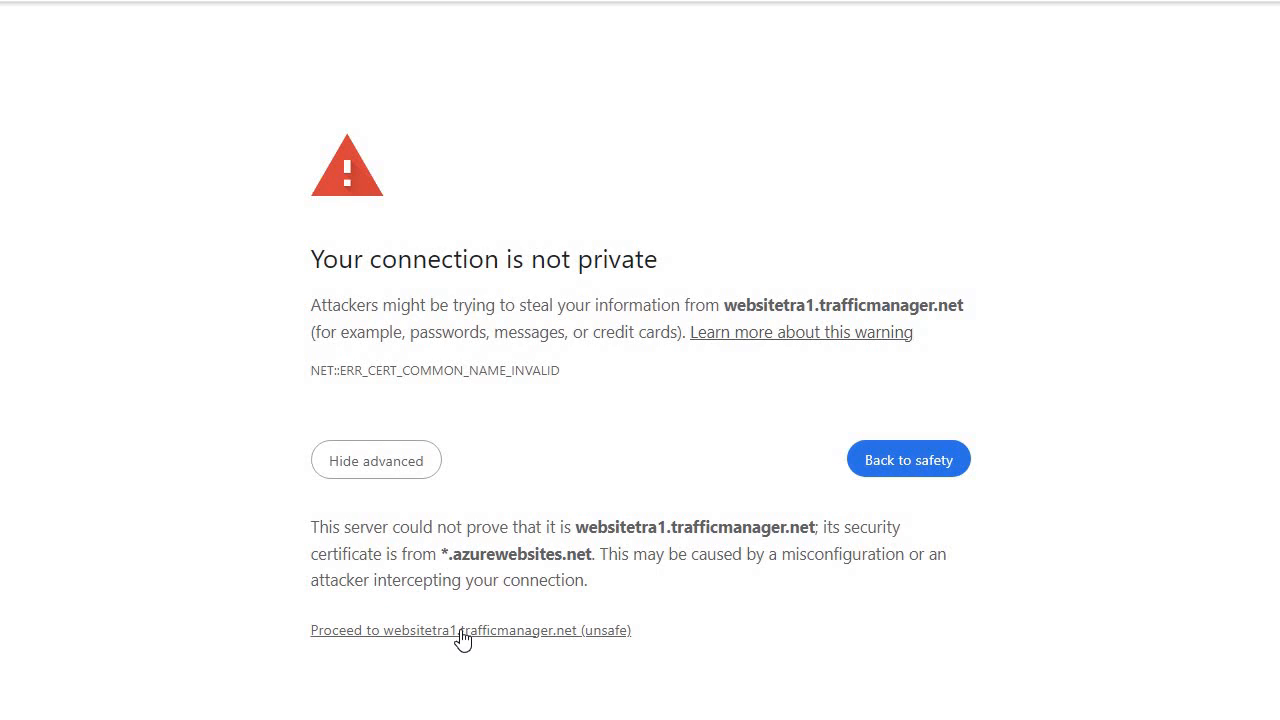
{"action": "left_click", "coordinate": [462, 632]}
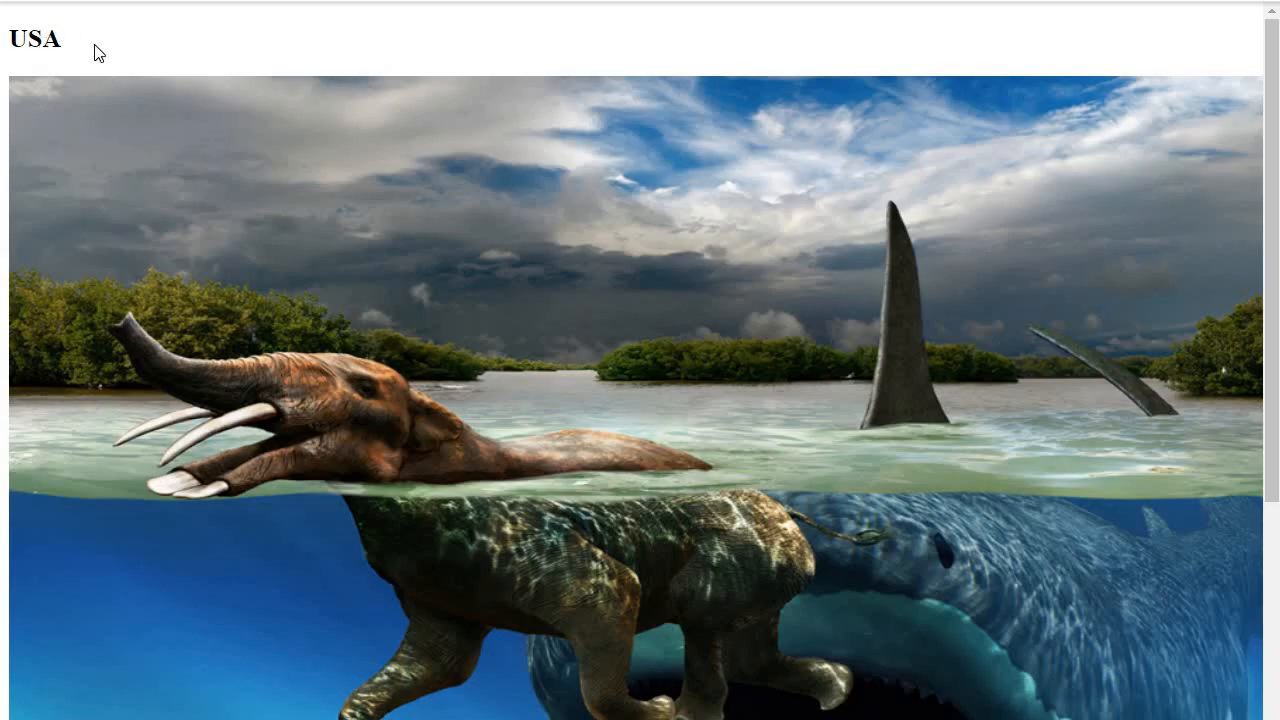